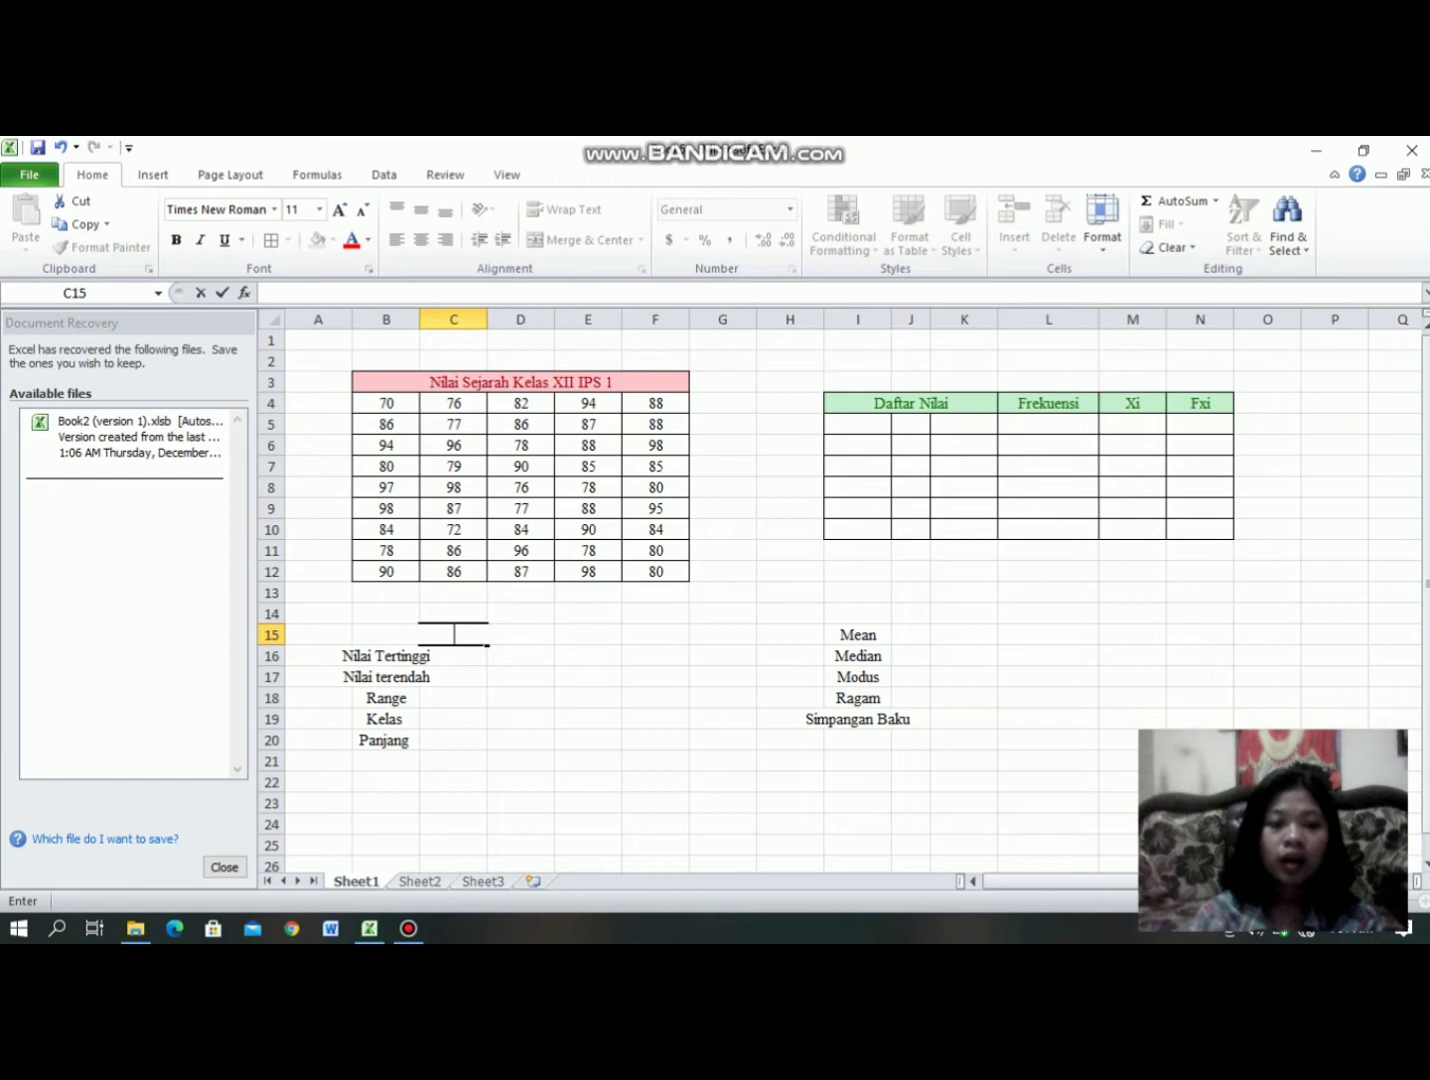
Step: Count the scores in B4:F12 with a COUNTA formula in cell C15, beside N
click(421, 676)
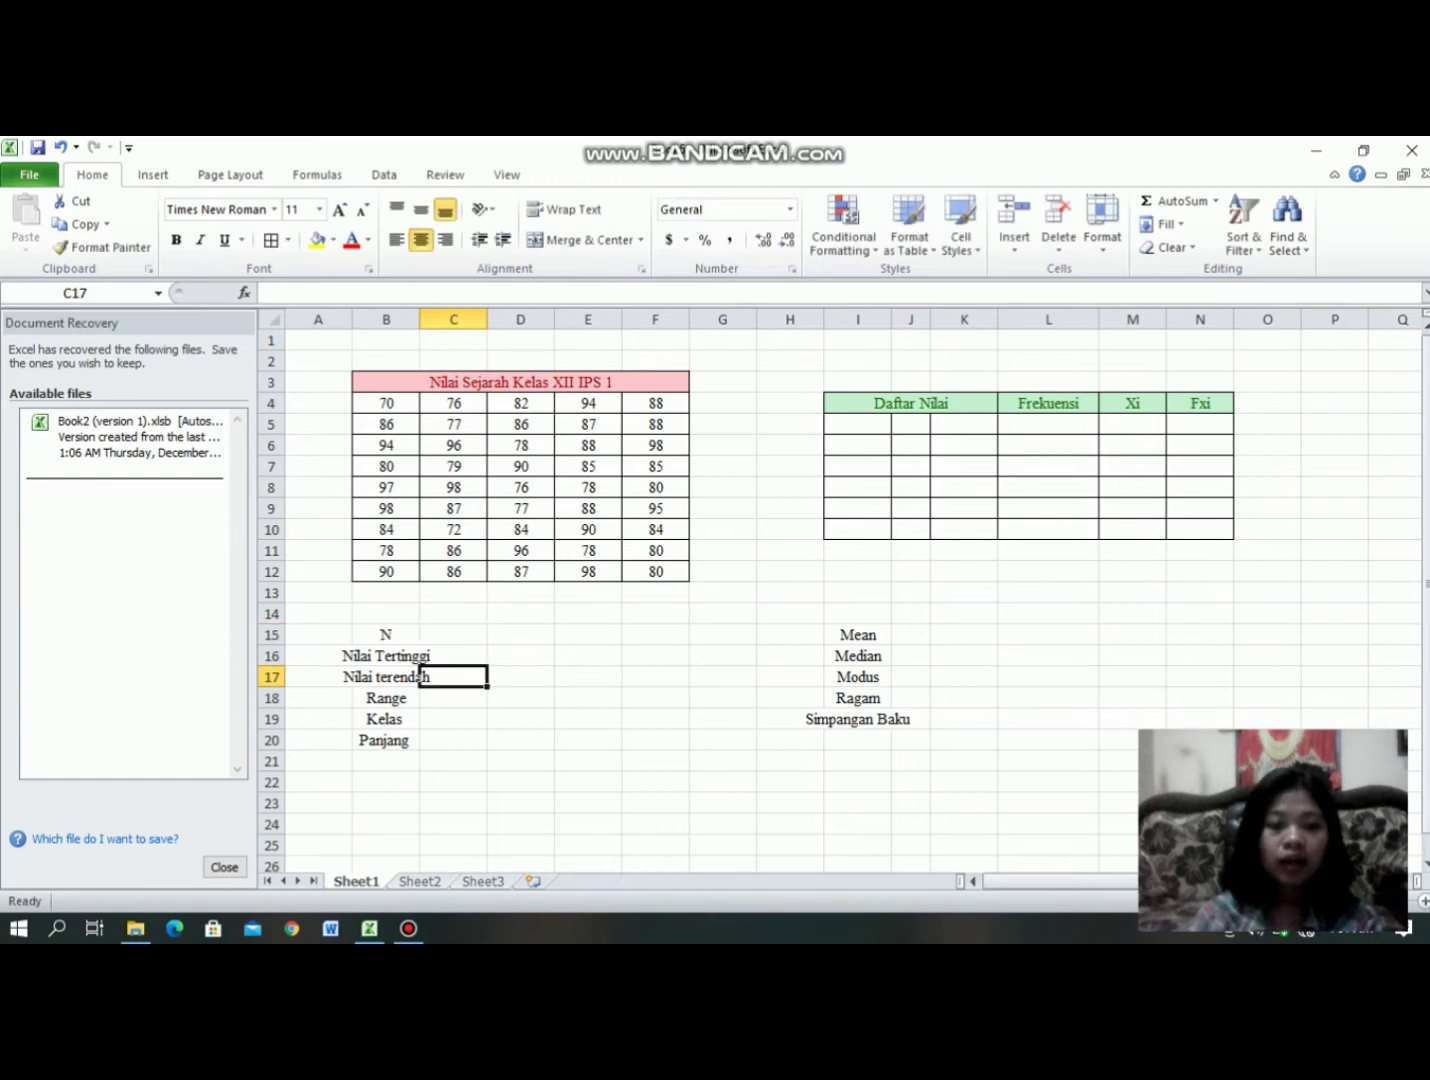
click(520, 655)
click(453, 635)
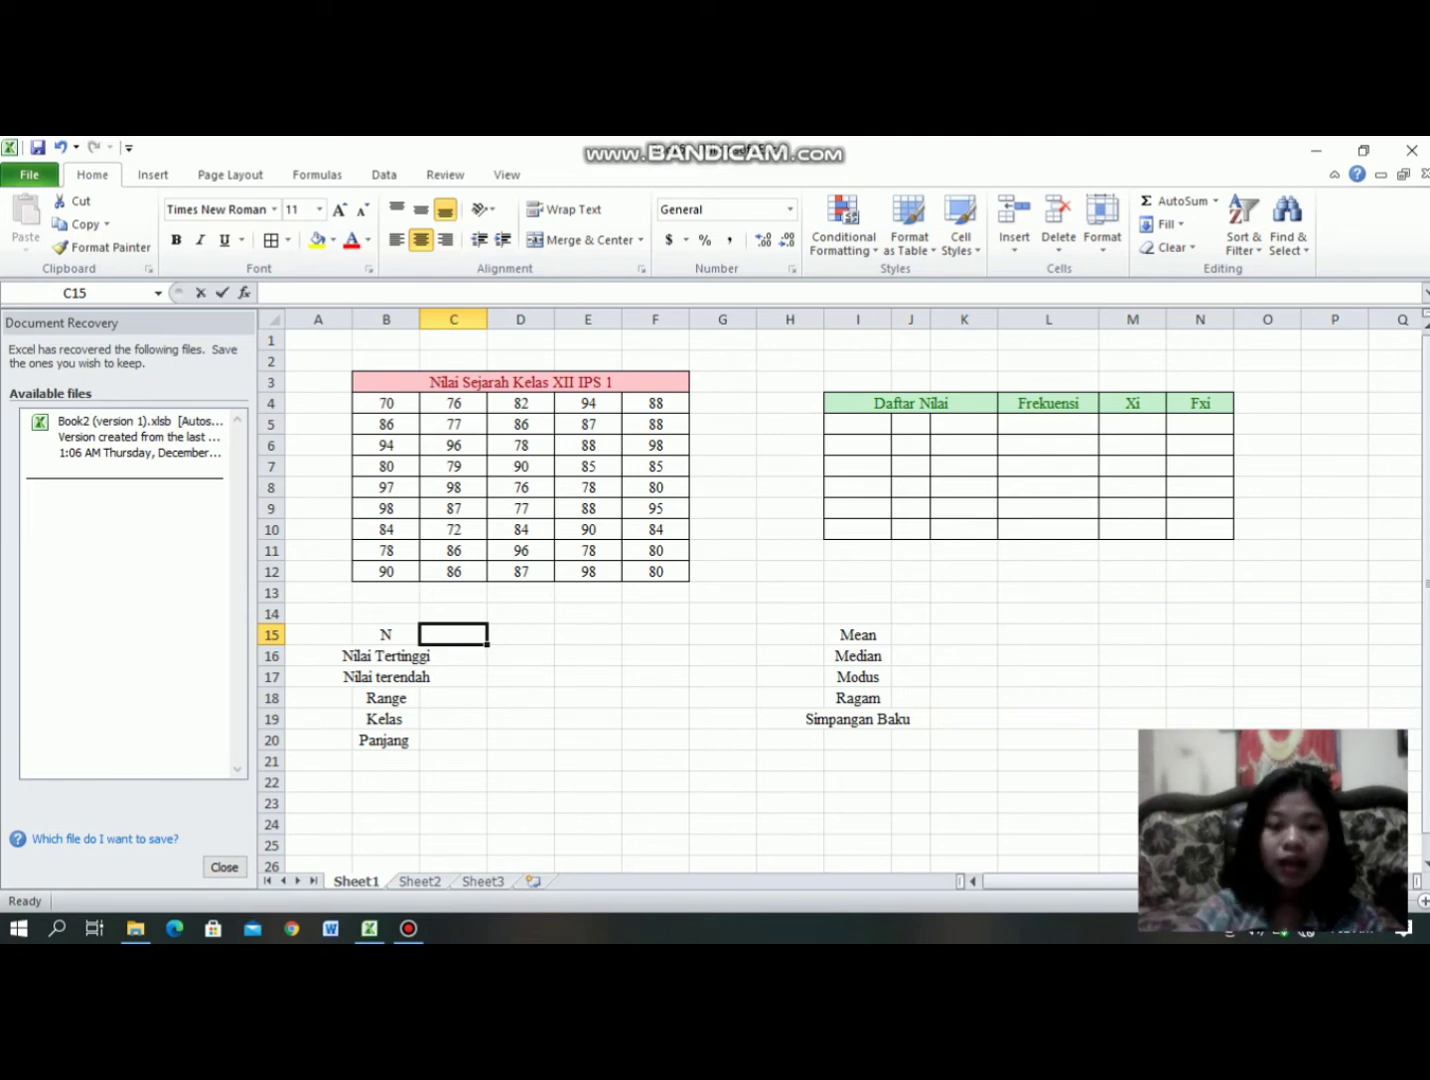
text(=coub)
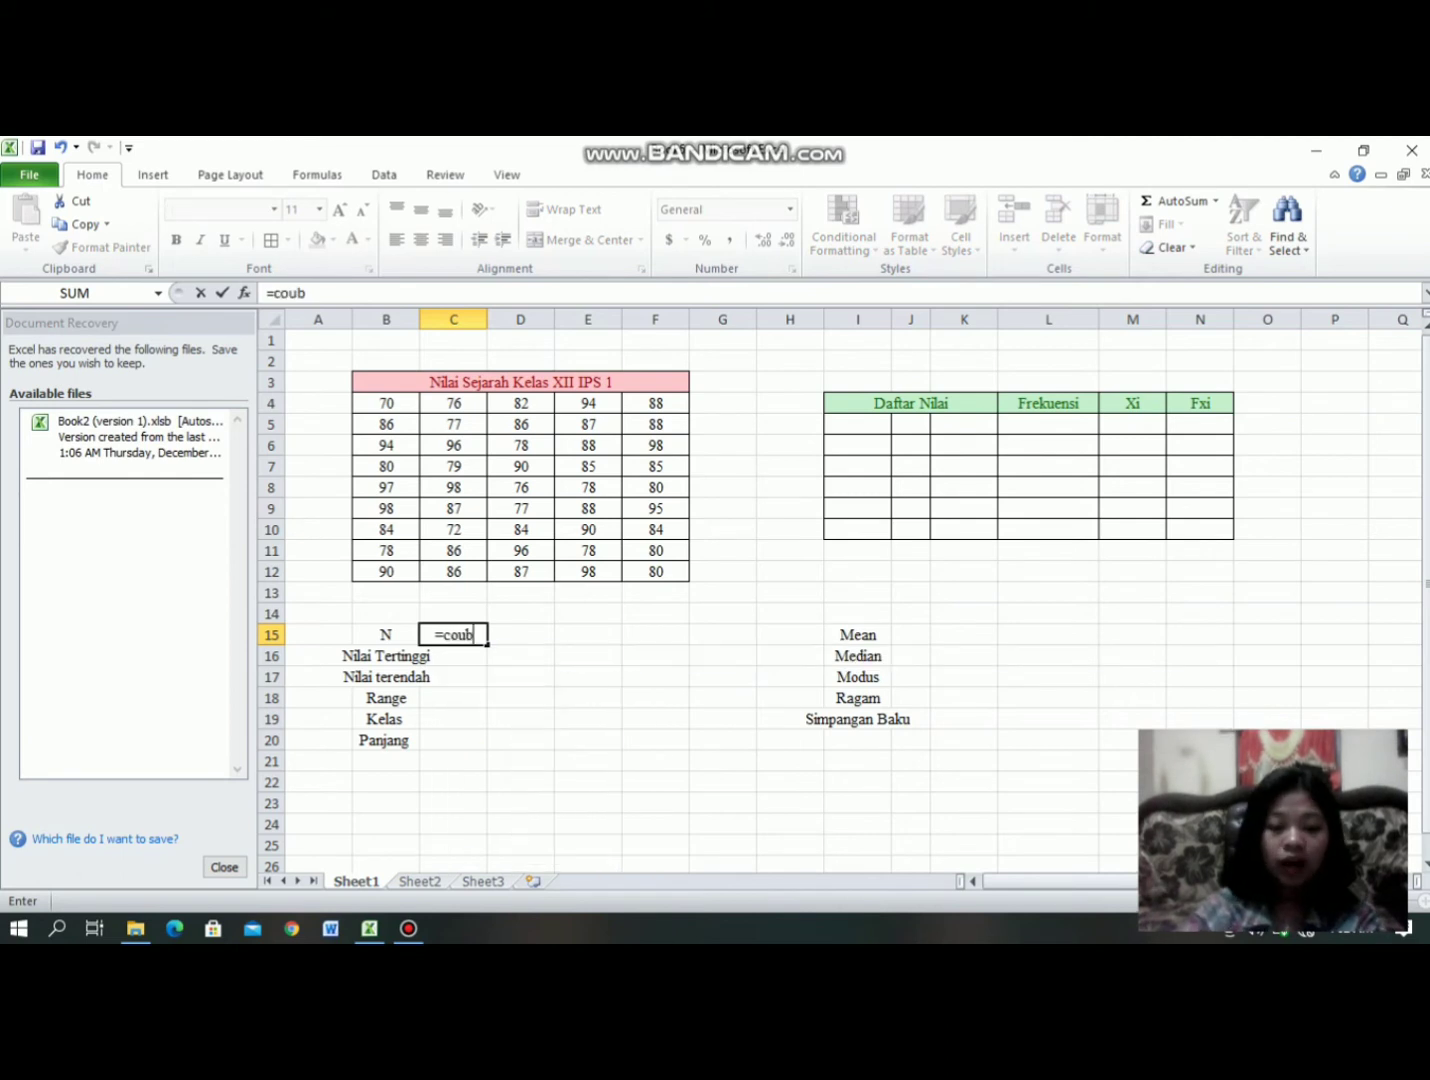
key(BackSpace)
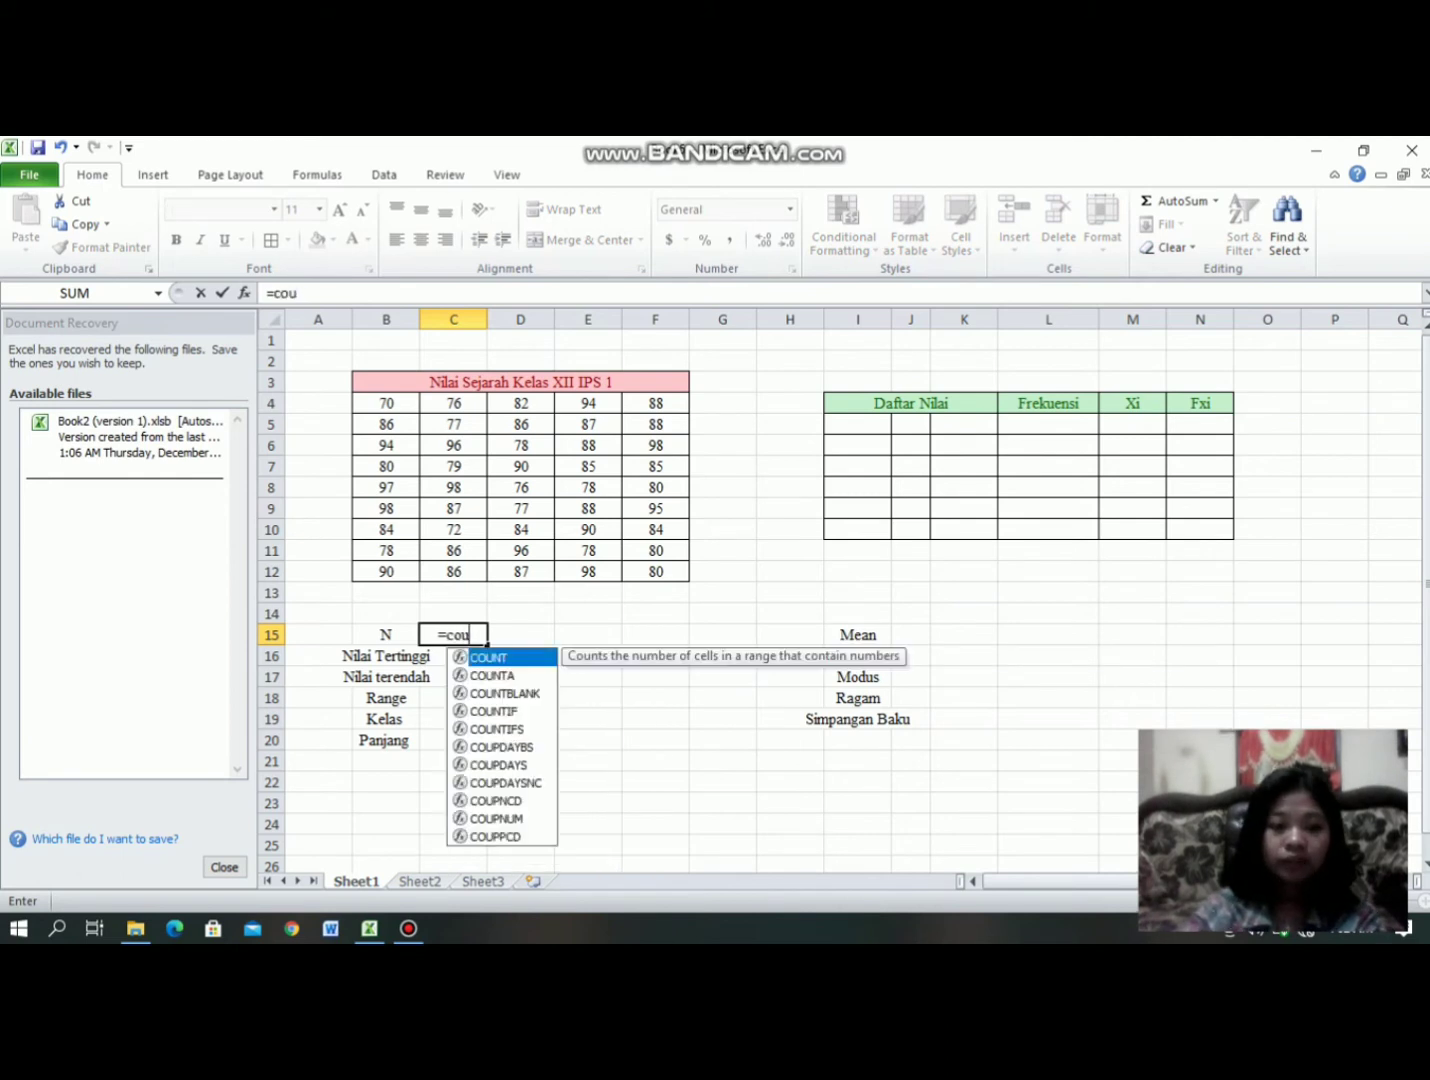
text(nta()
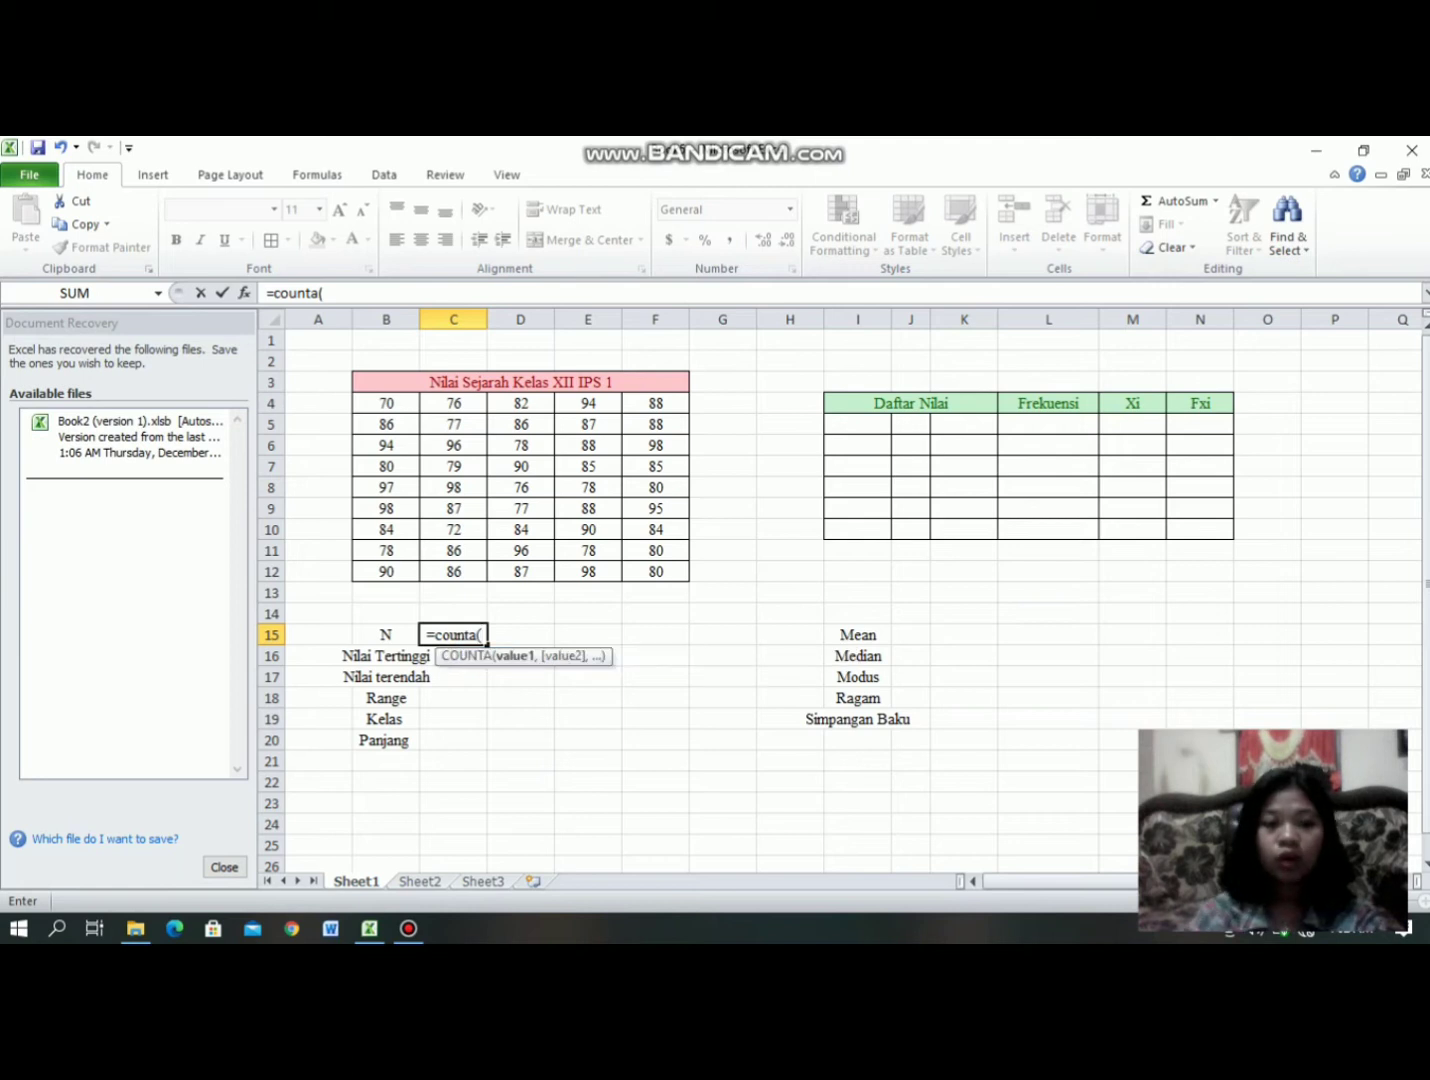
click(386, 403)
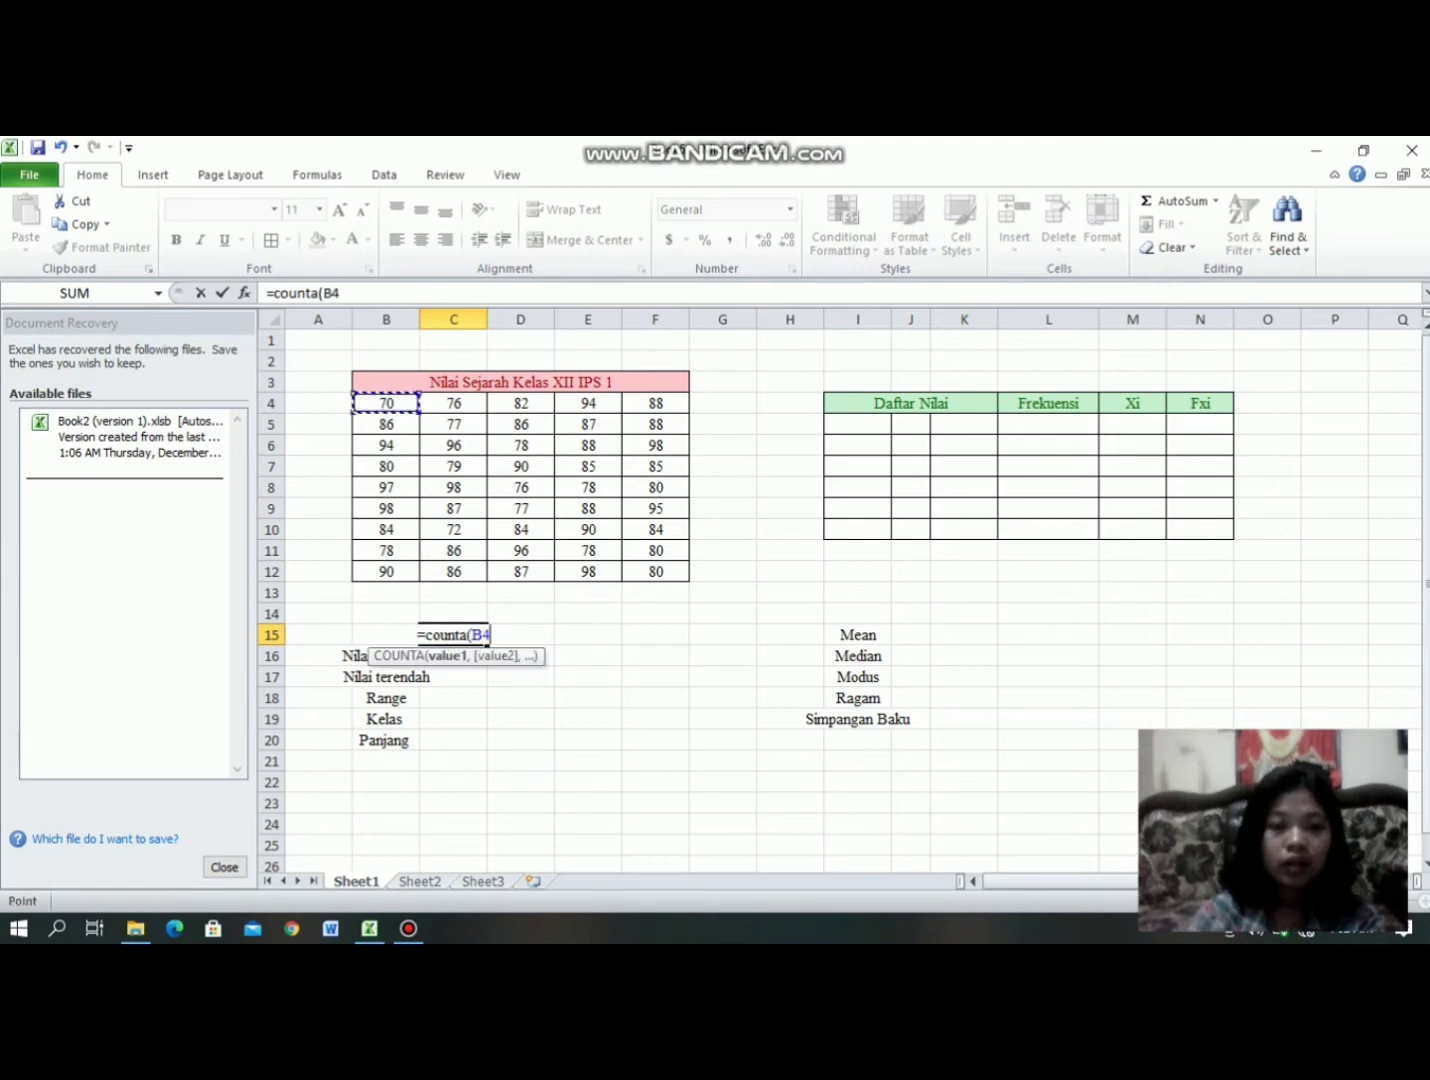
drag(386, 403, 656, 572)
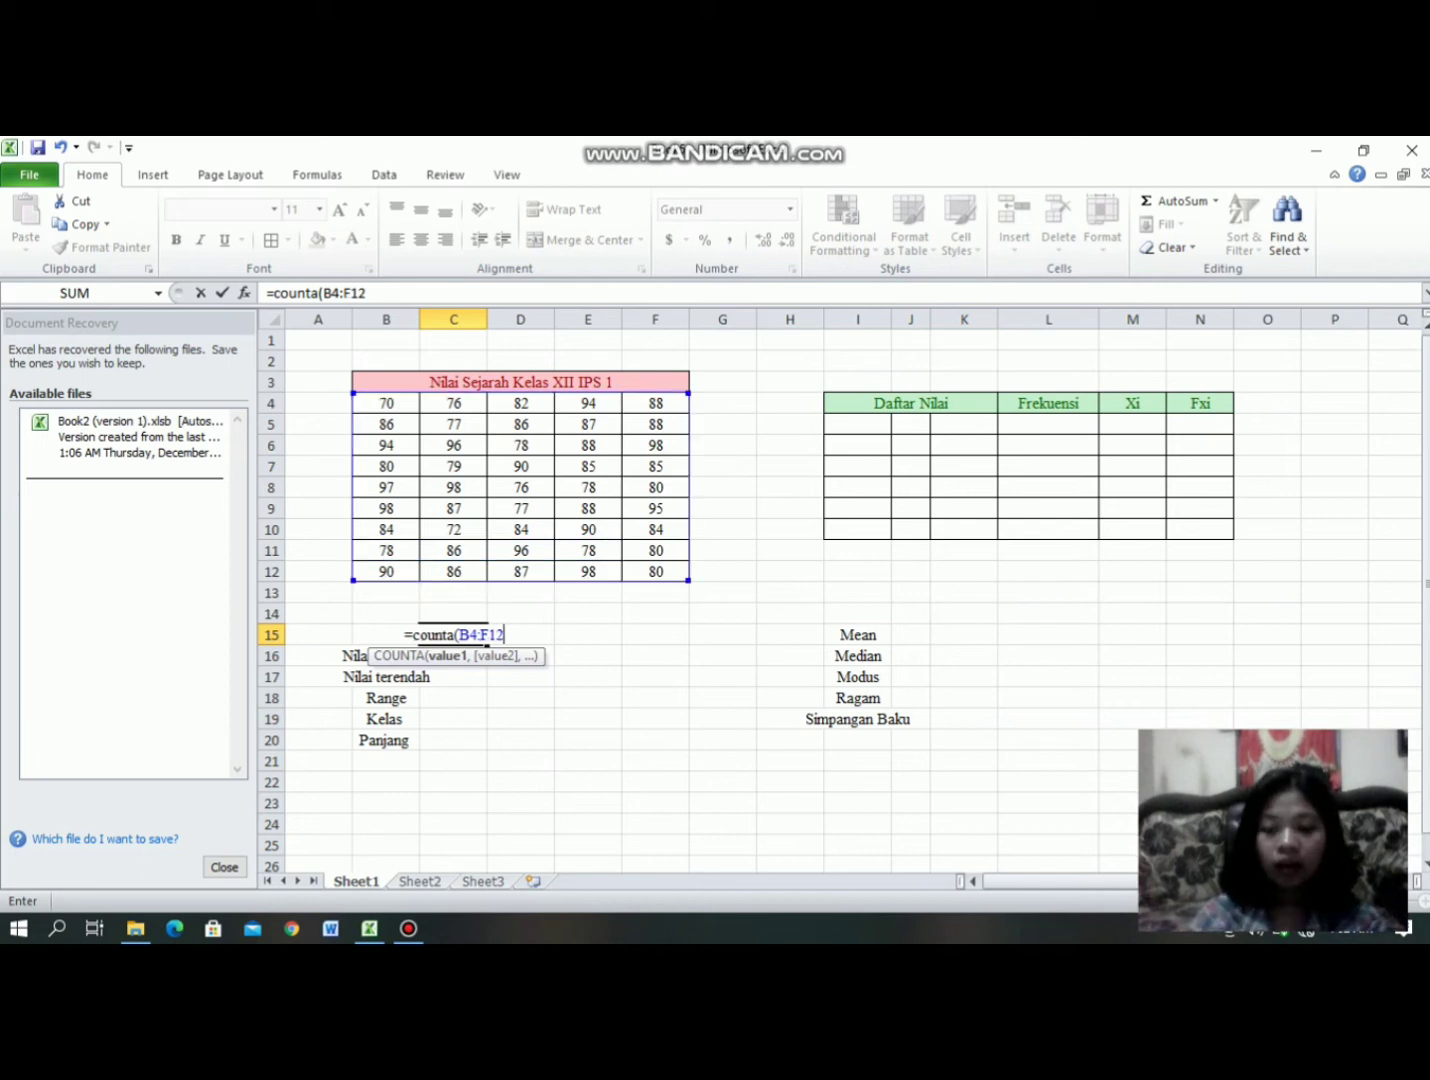
key(Return)
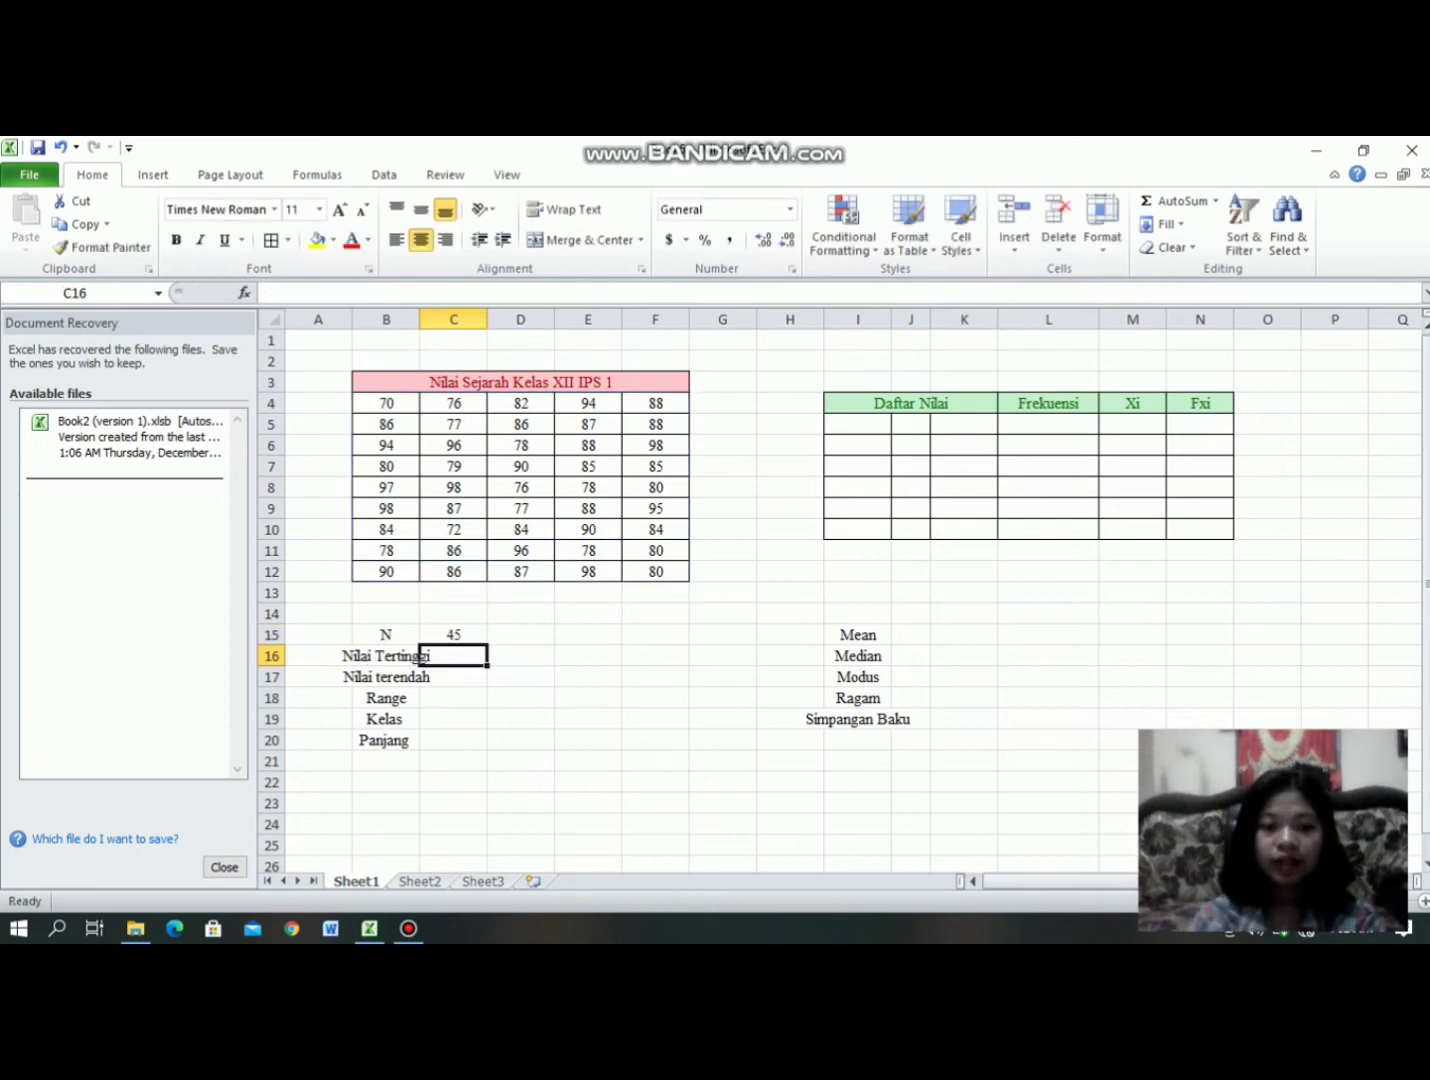
click(453, 635)
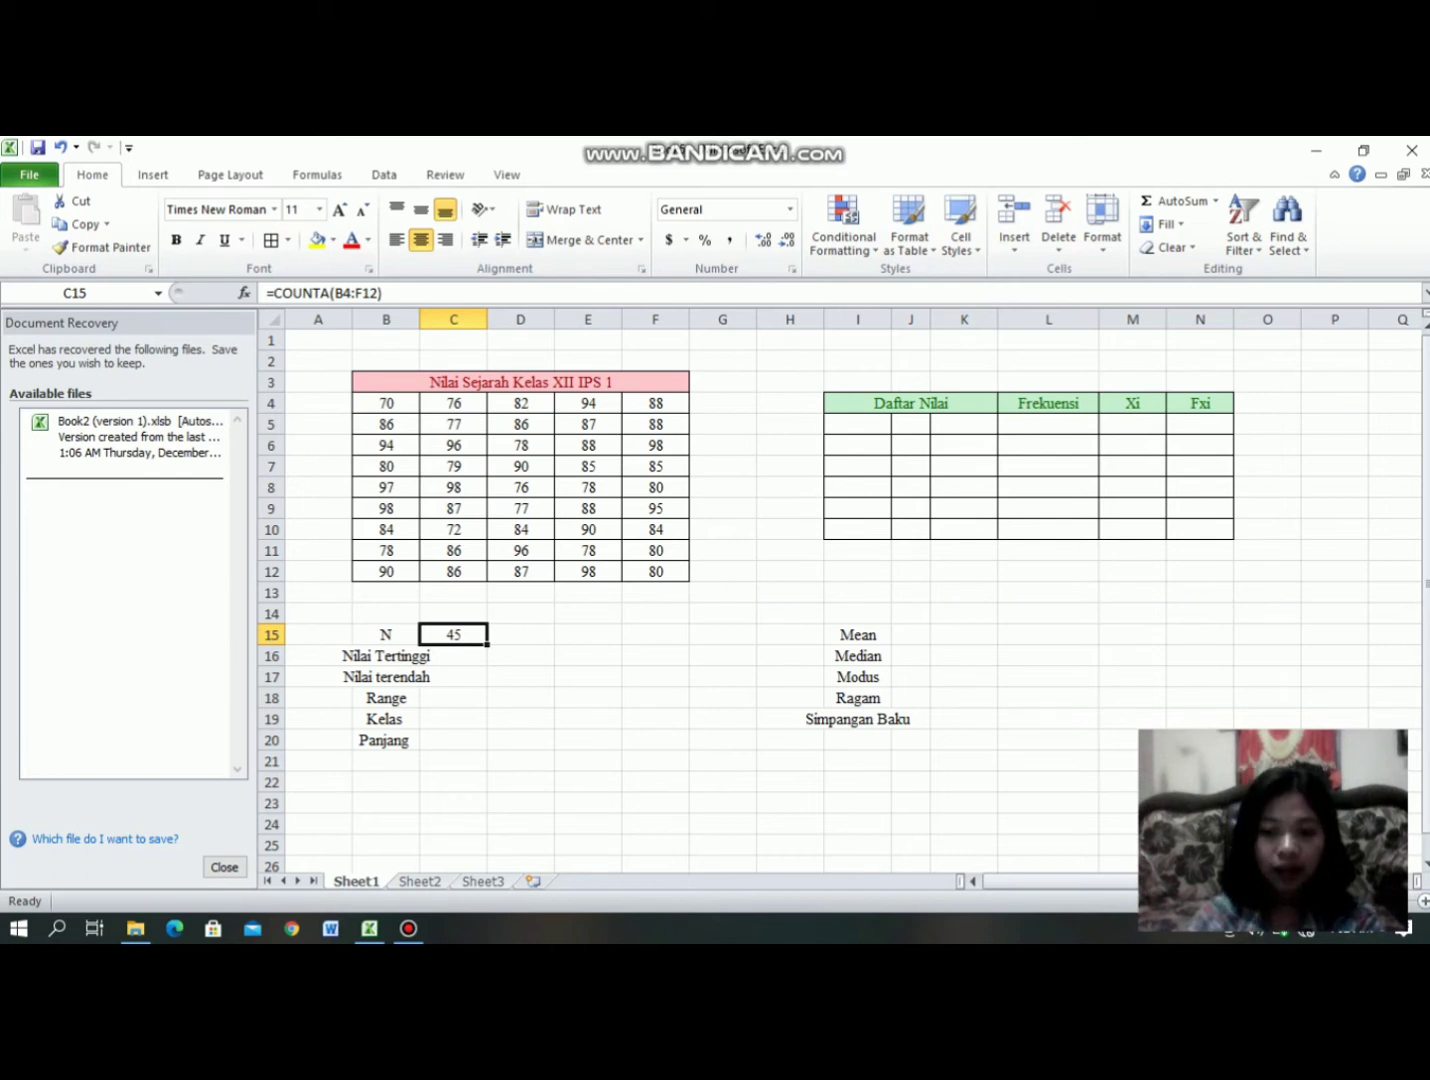
Step: Find the highest score in B4:F12 with a MAX formula in cell C16, beside Nilai Tertinggi
click(427, 655)
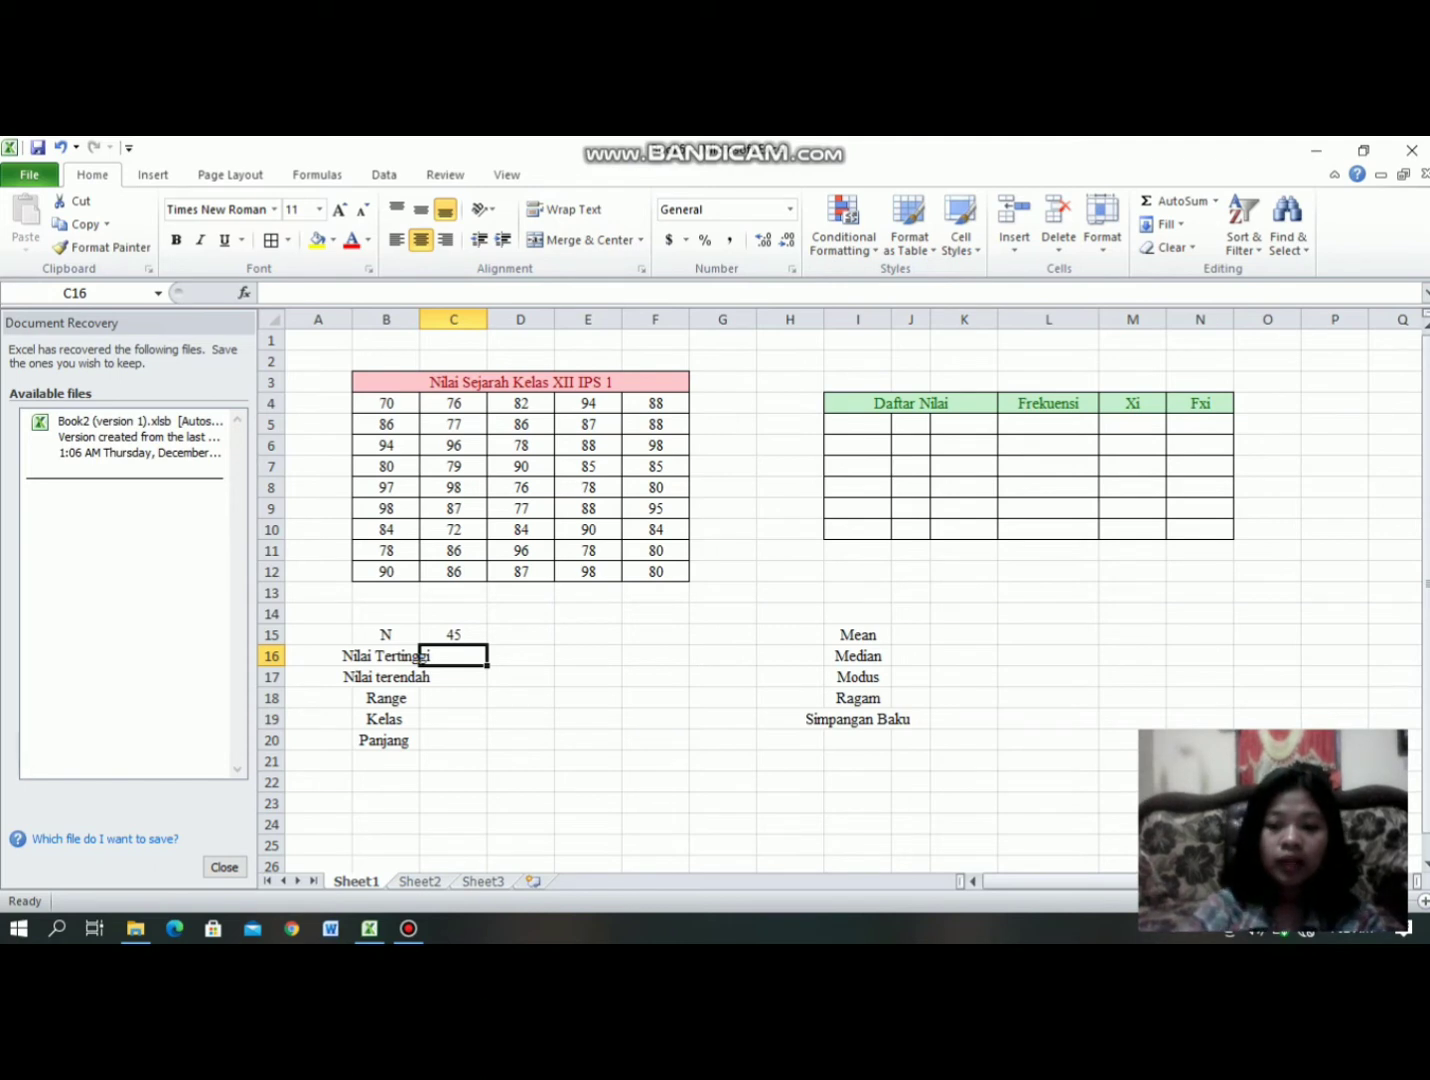
text(=)
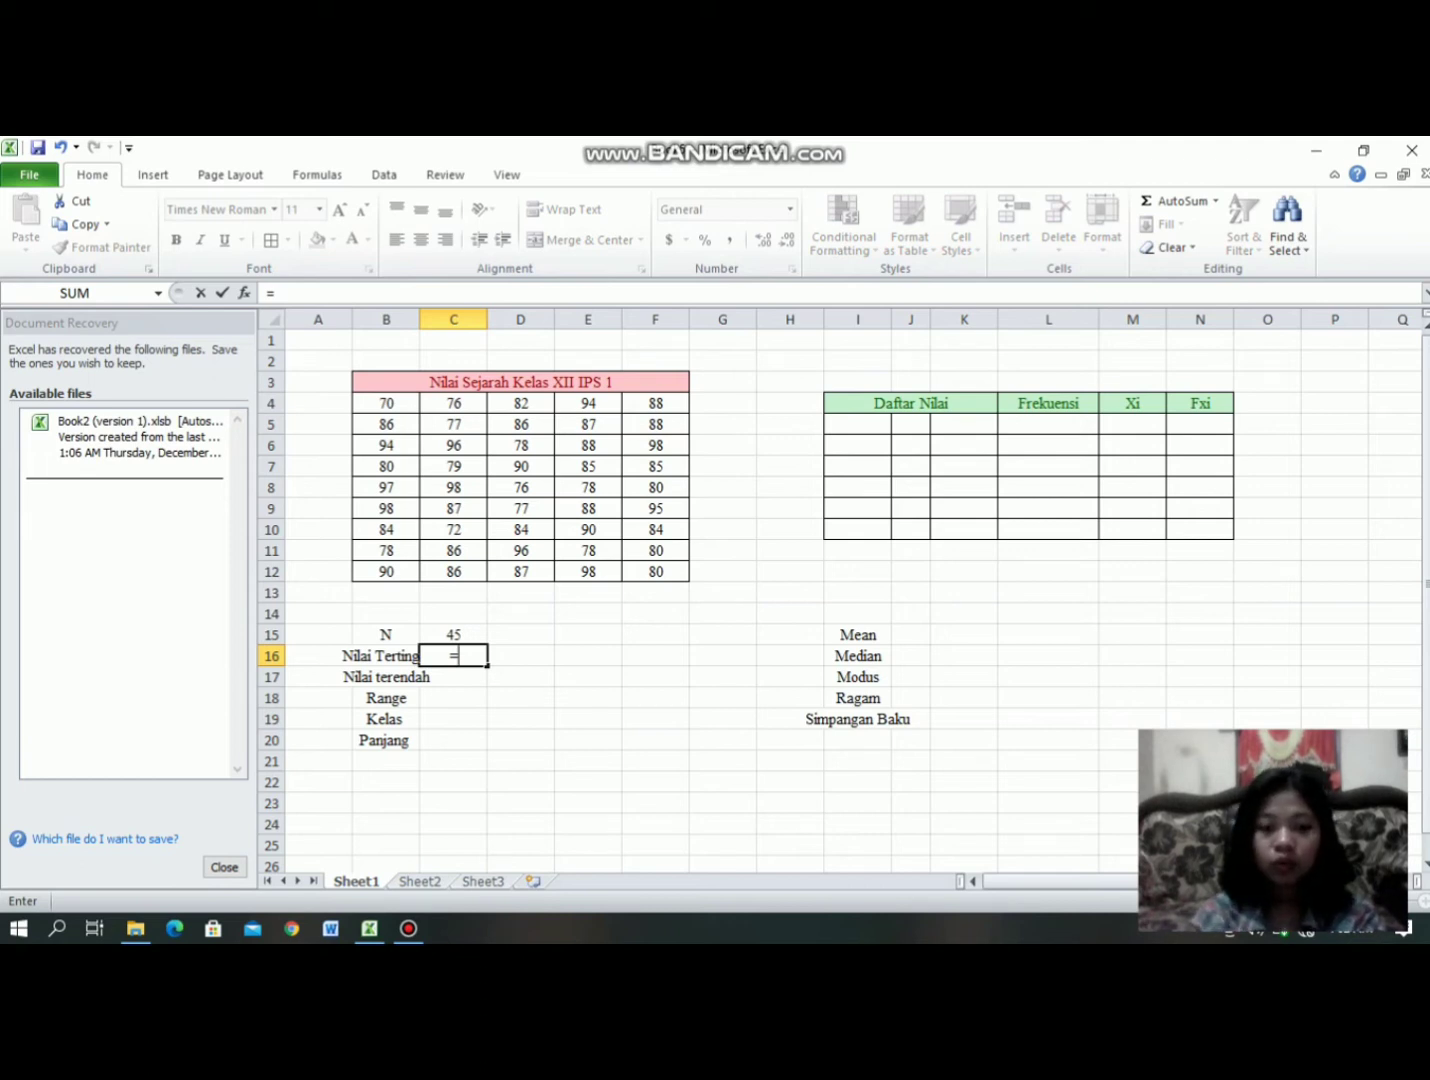
text(max)
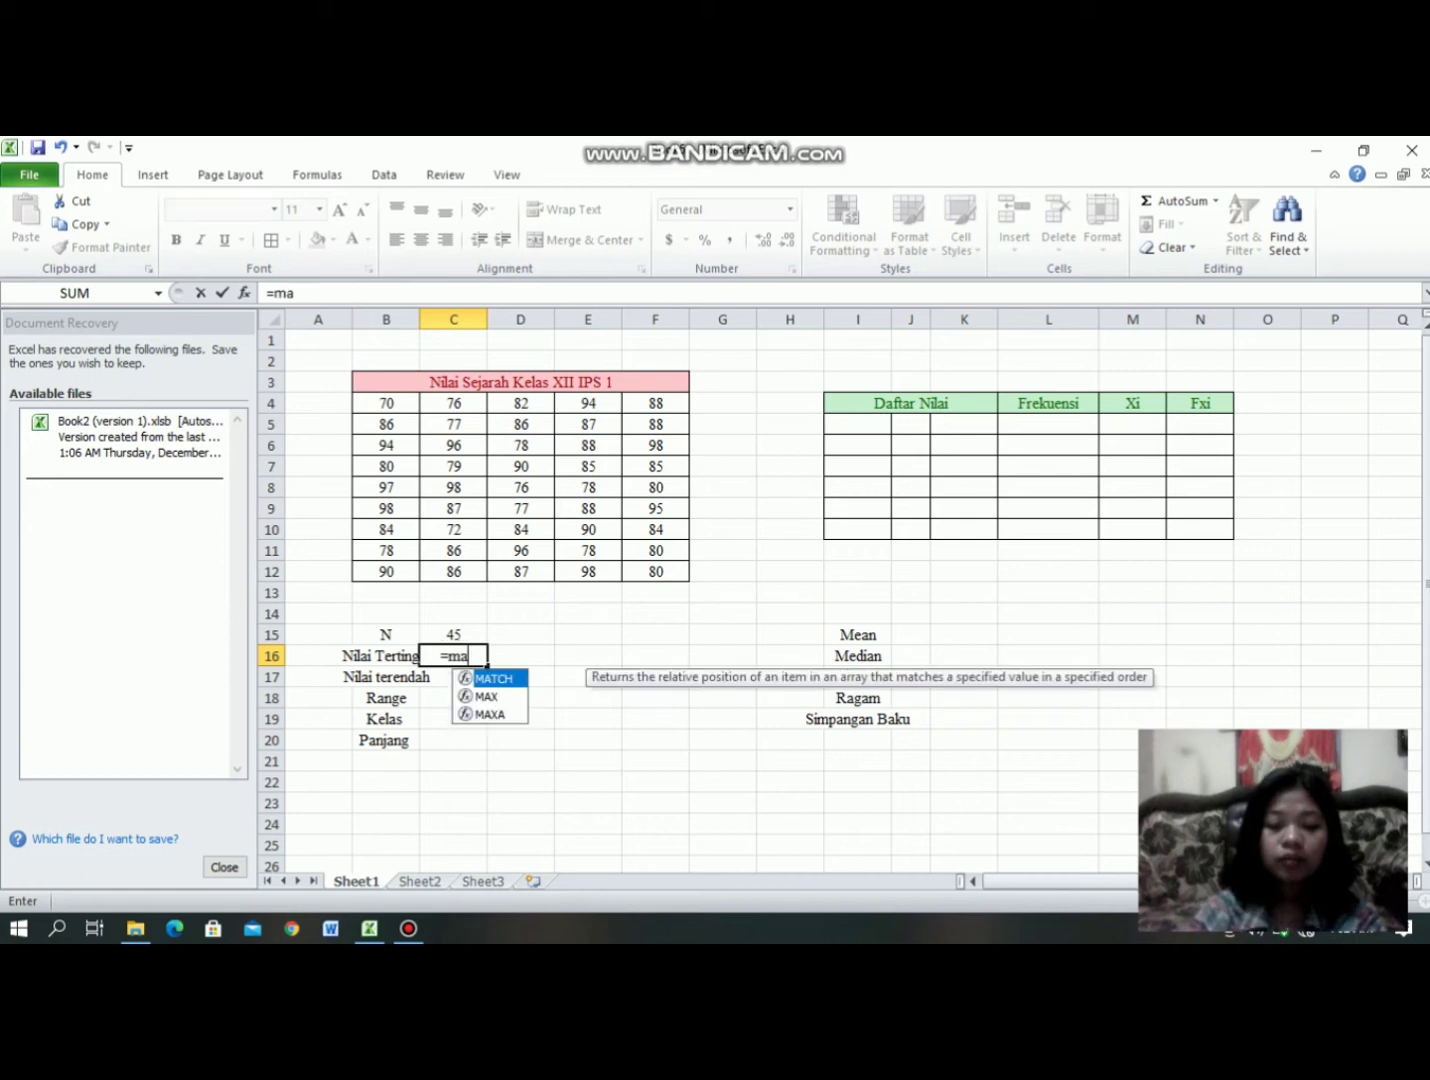
text(()
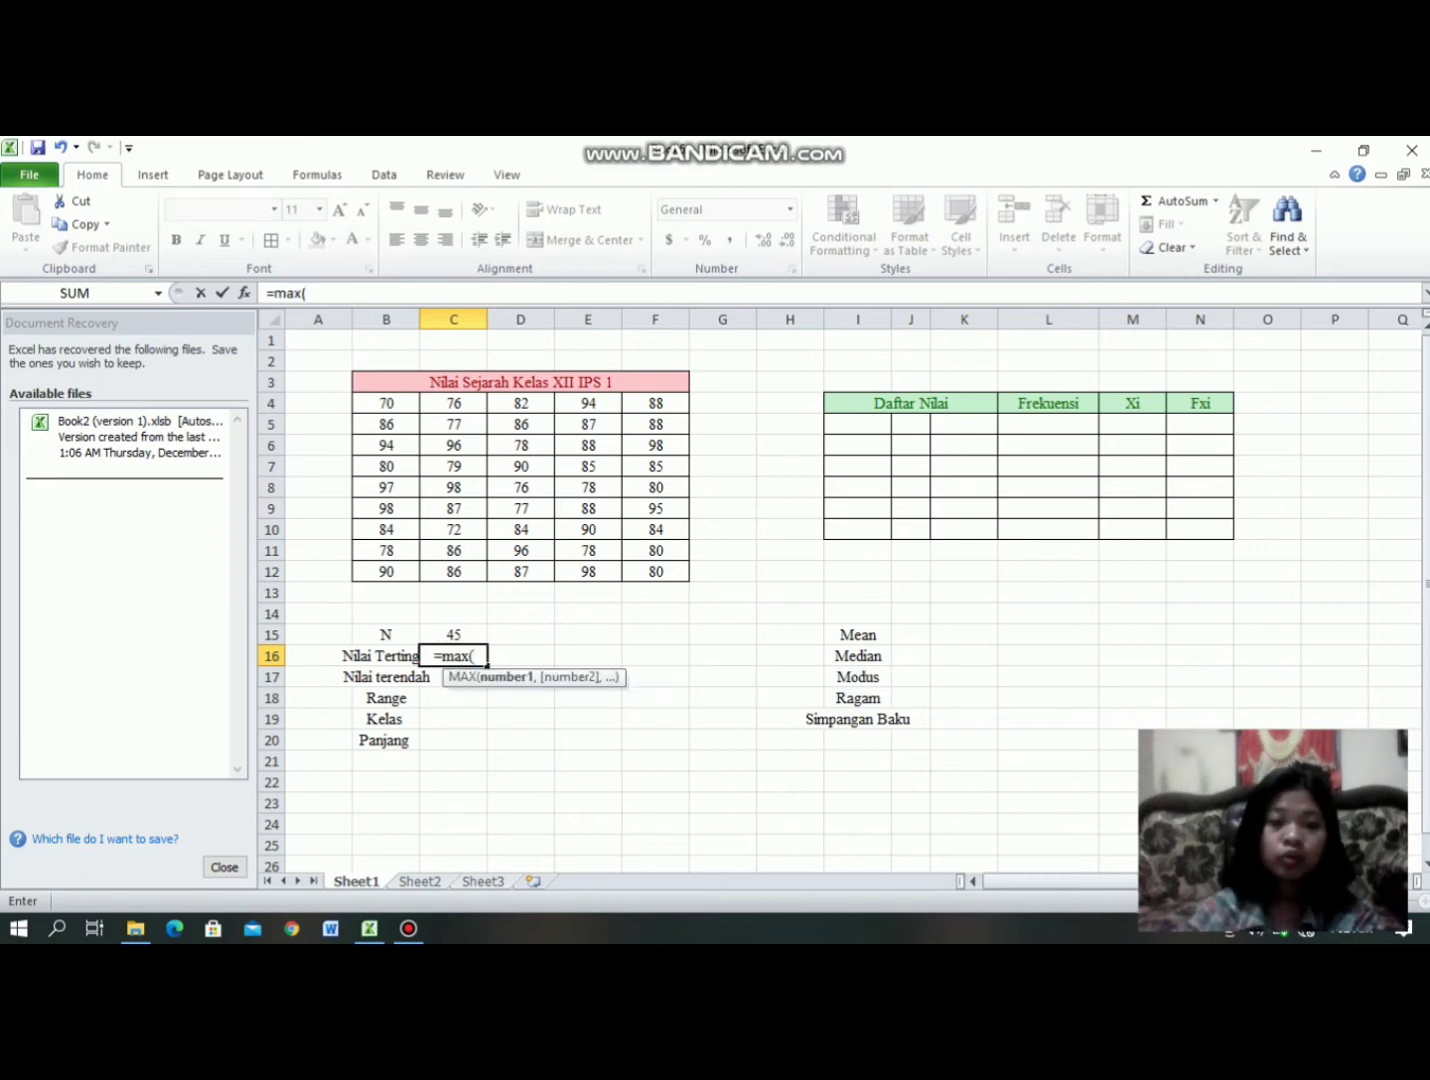
click(386, 403)
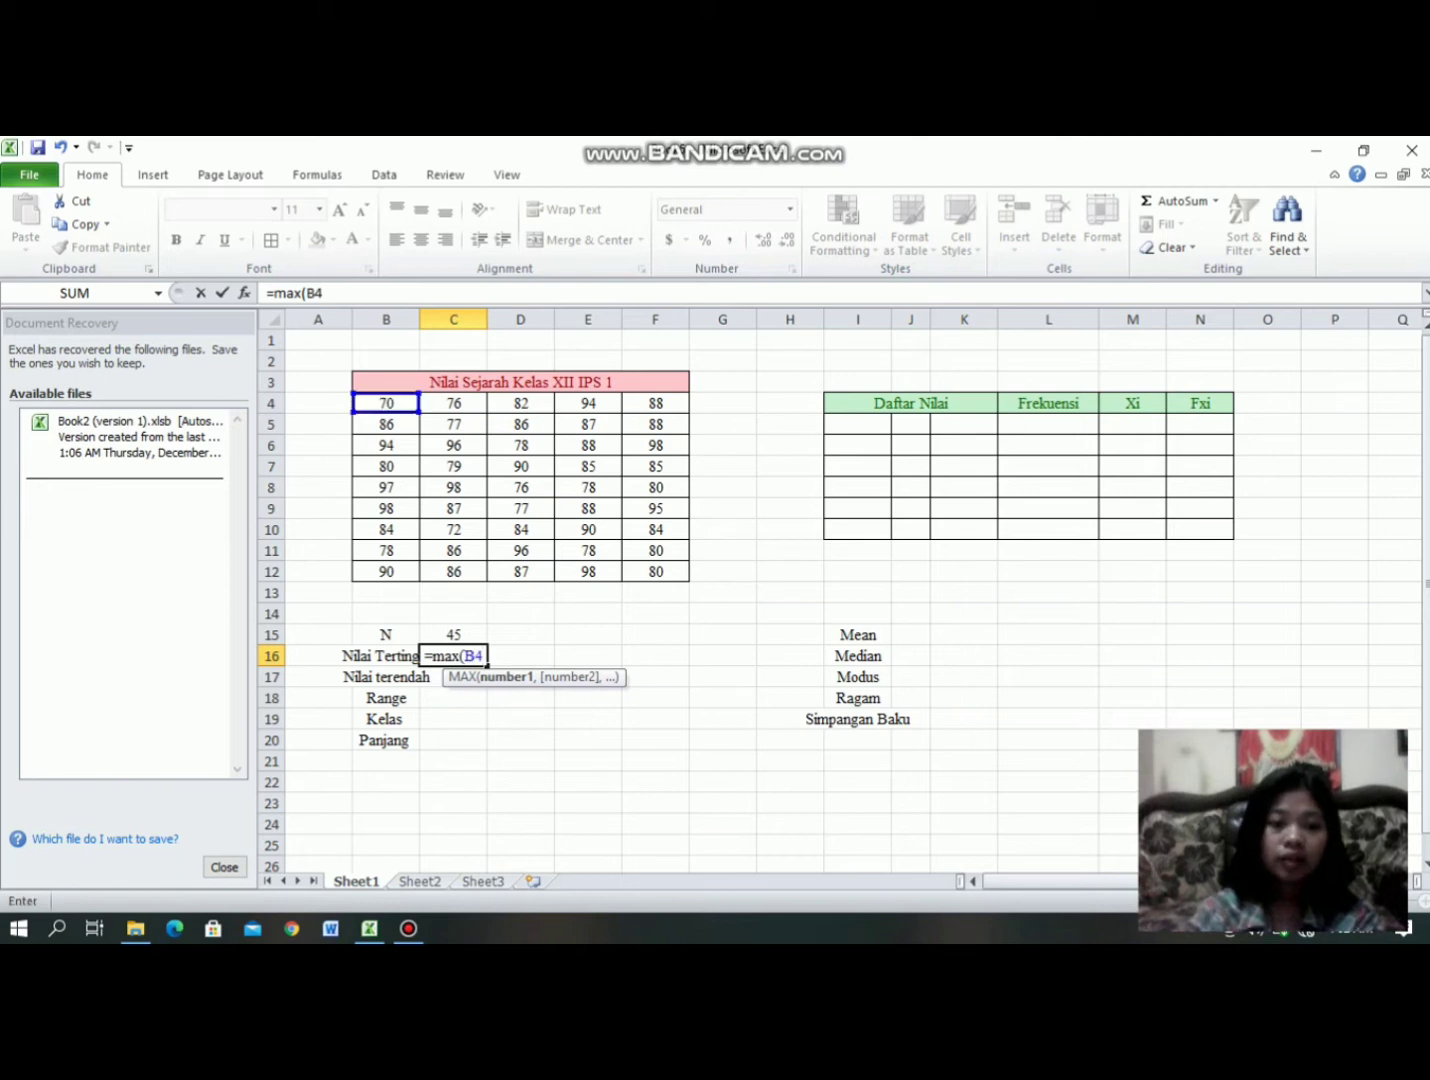
drag(386, 403, 655, 571)
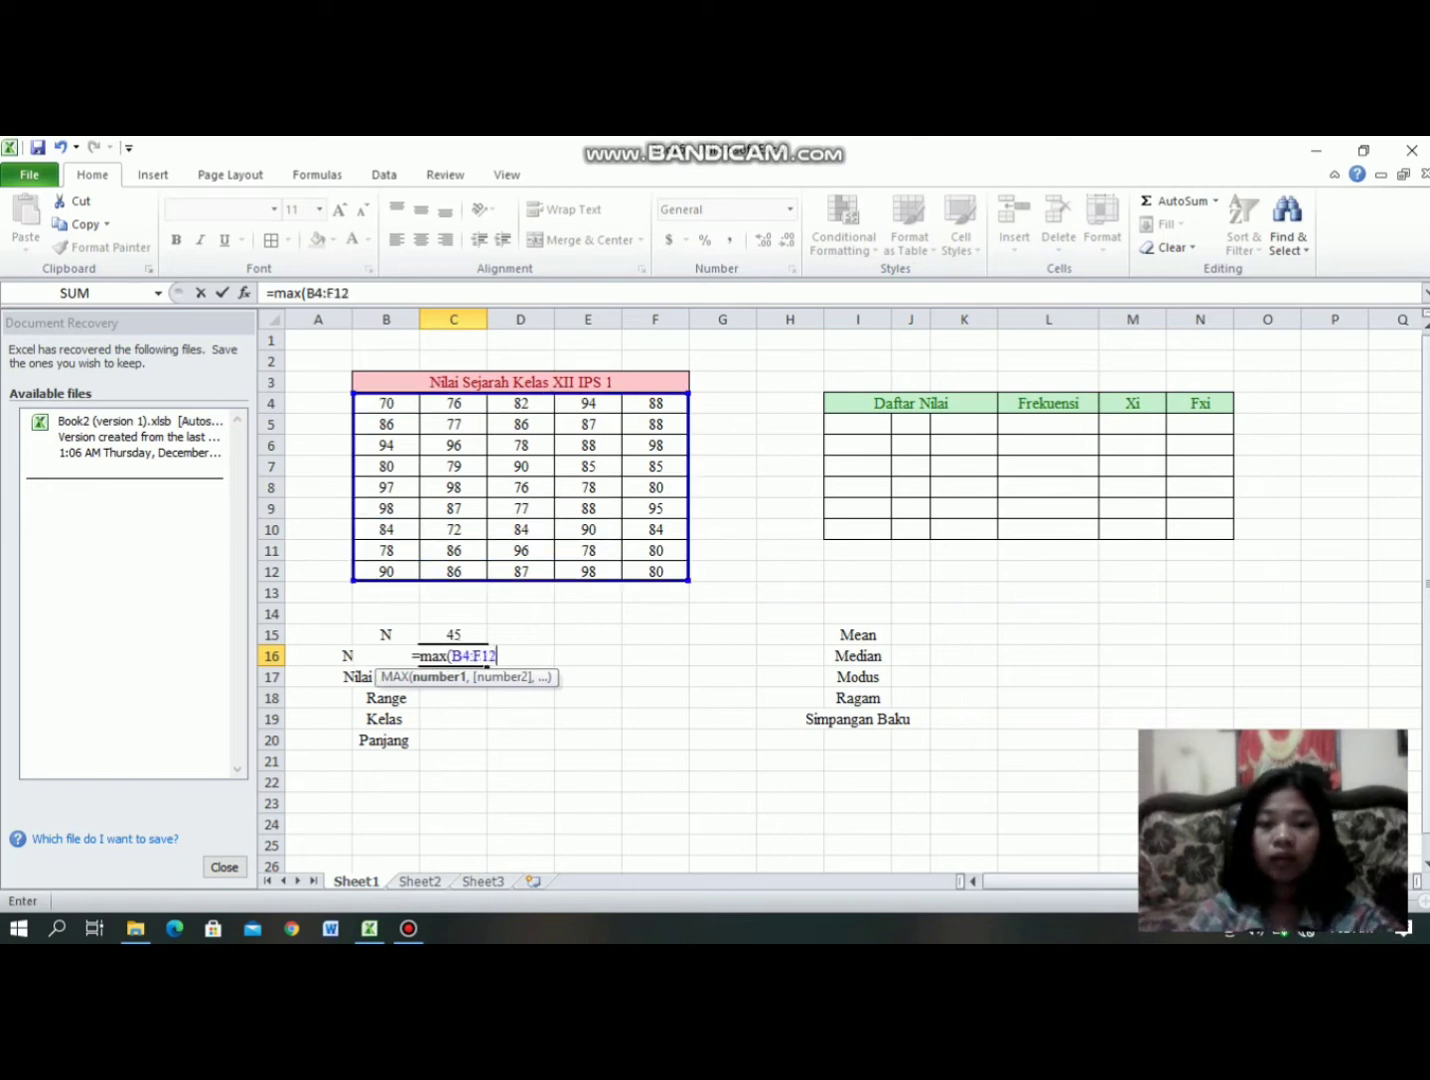
key(Return)
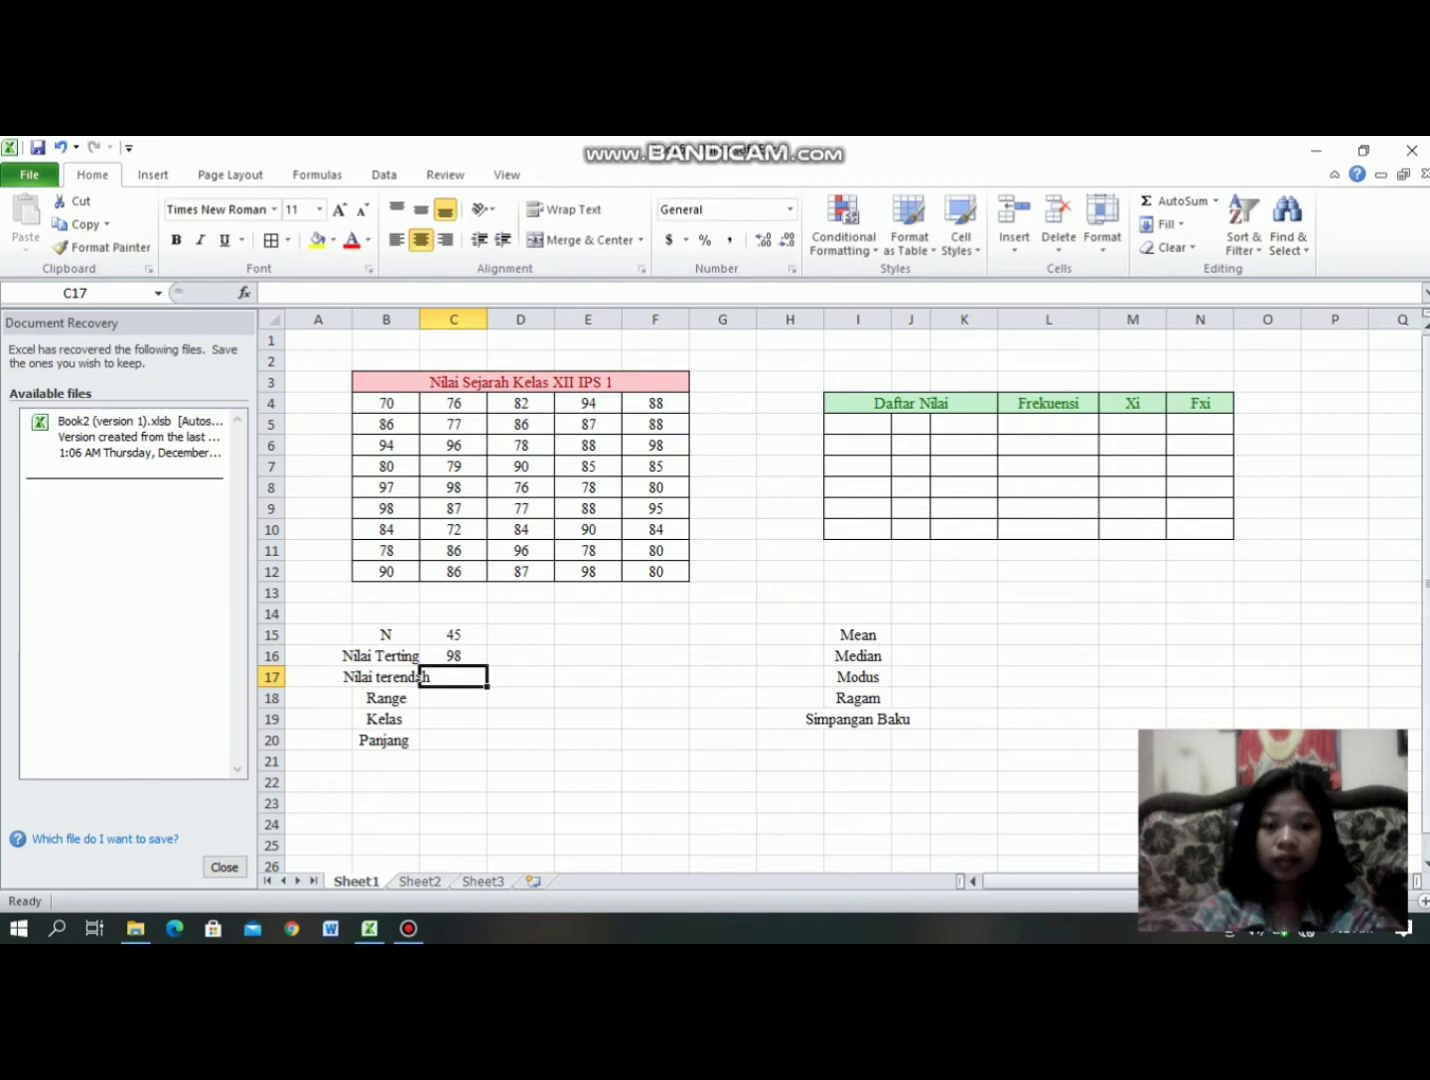
key(Up)
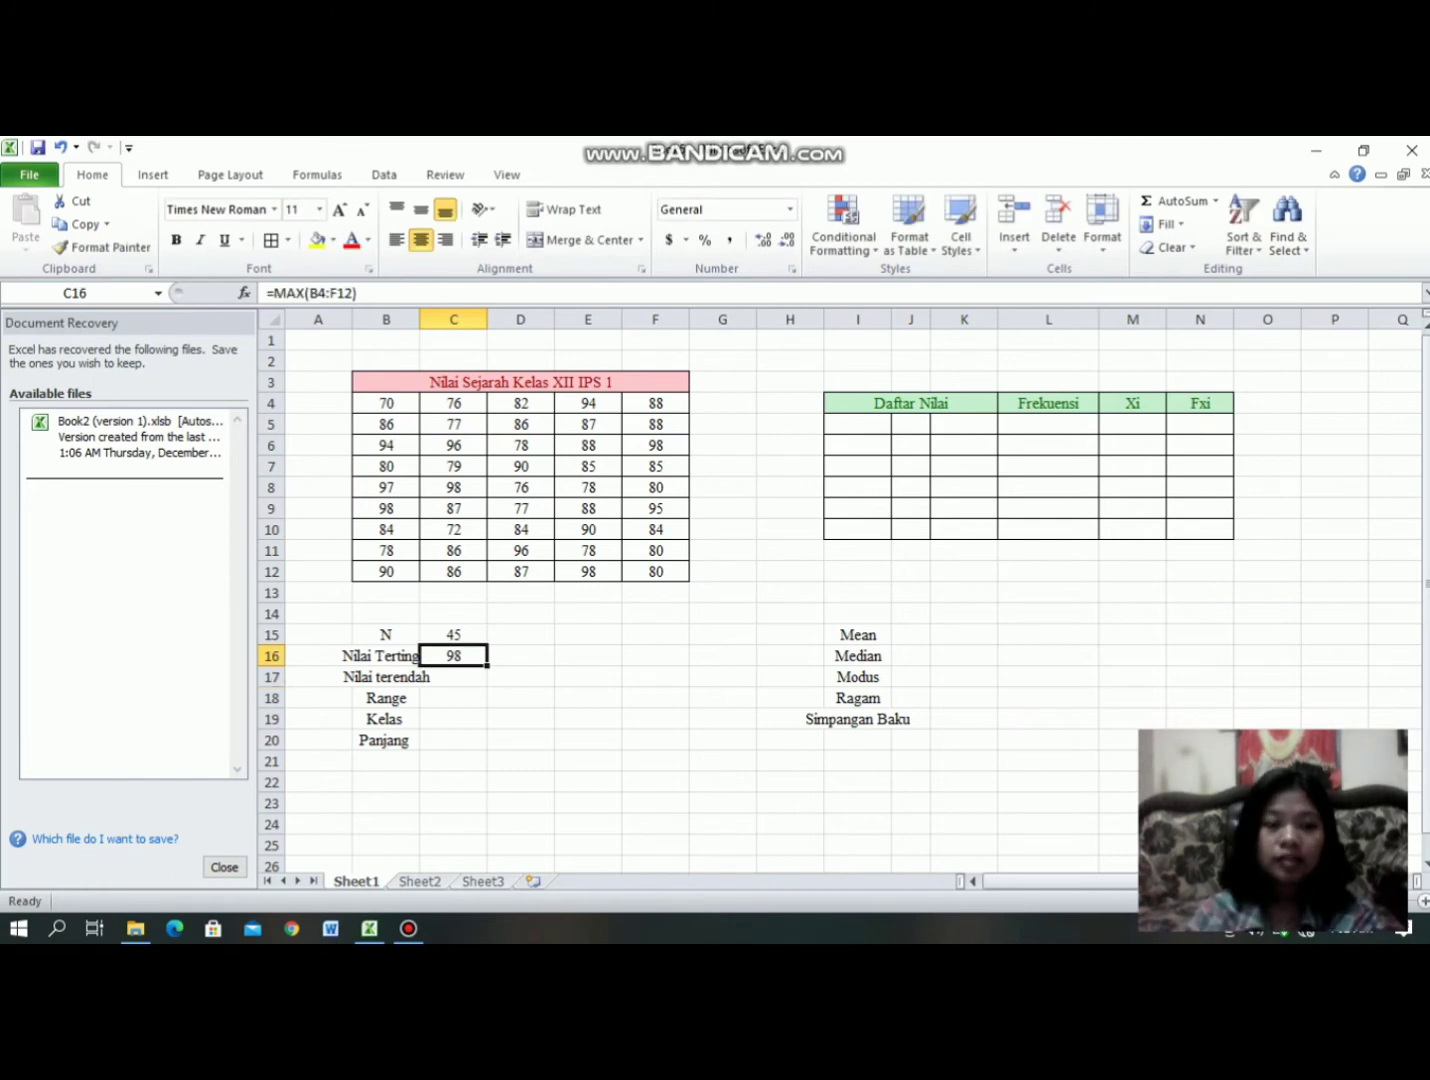
Step: Find the lowest score in B4:F12 with a MIN formula in cell C17, beside Nilai terendah
click(424, 677)
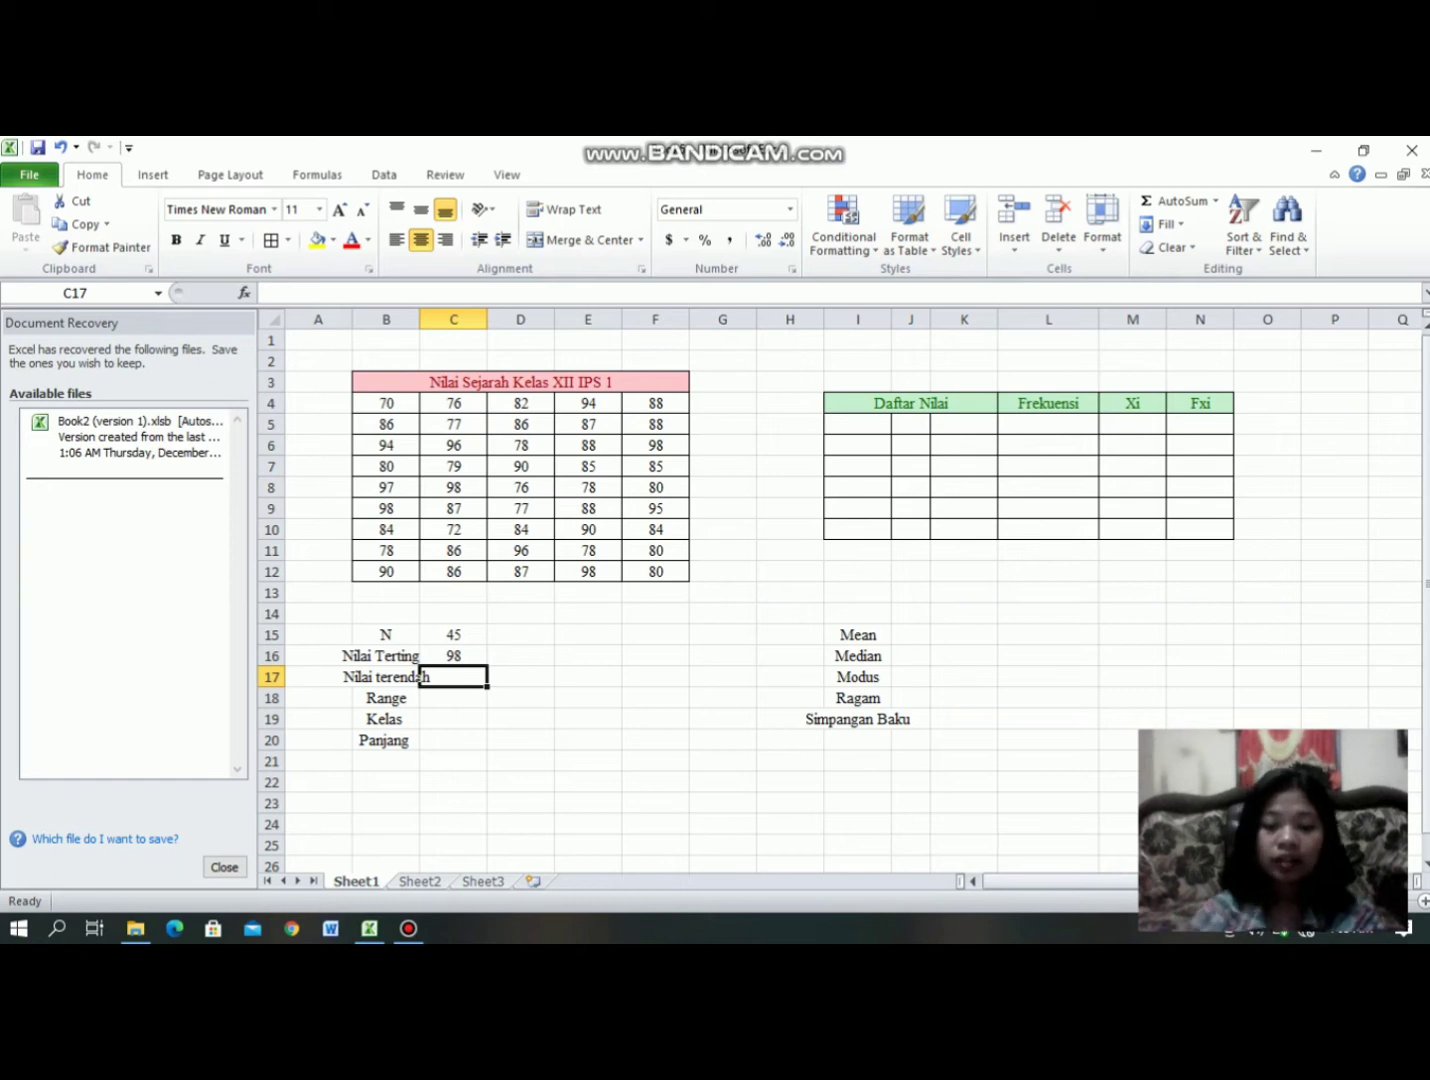
text(=)
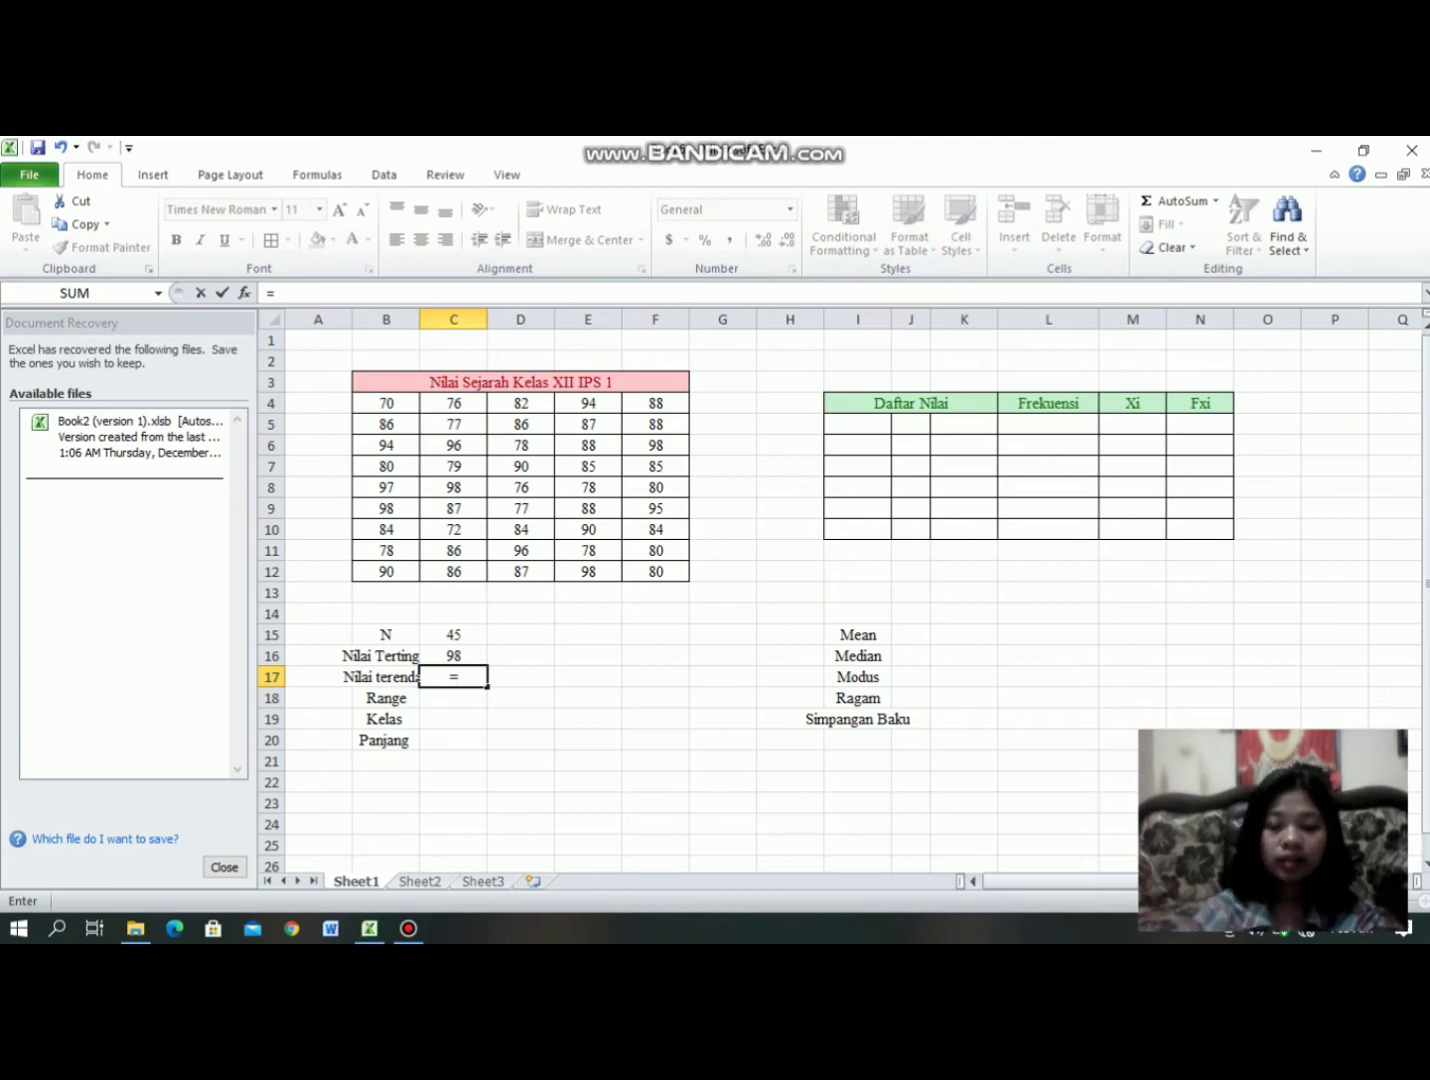
text(mi)
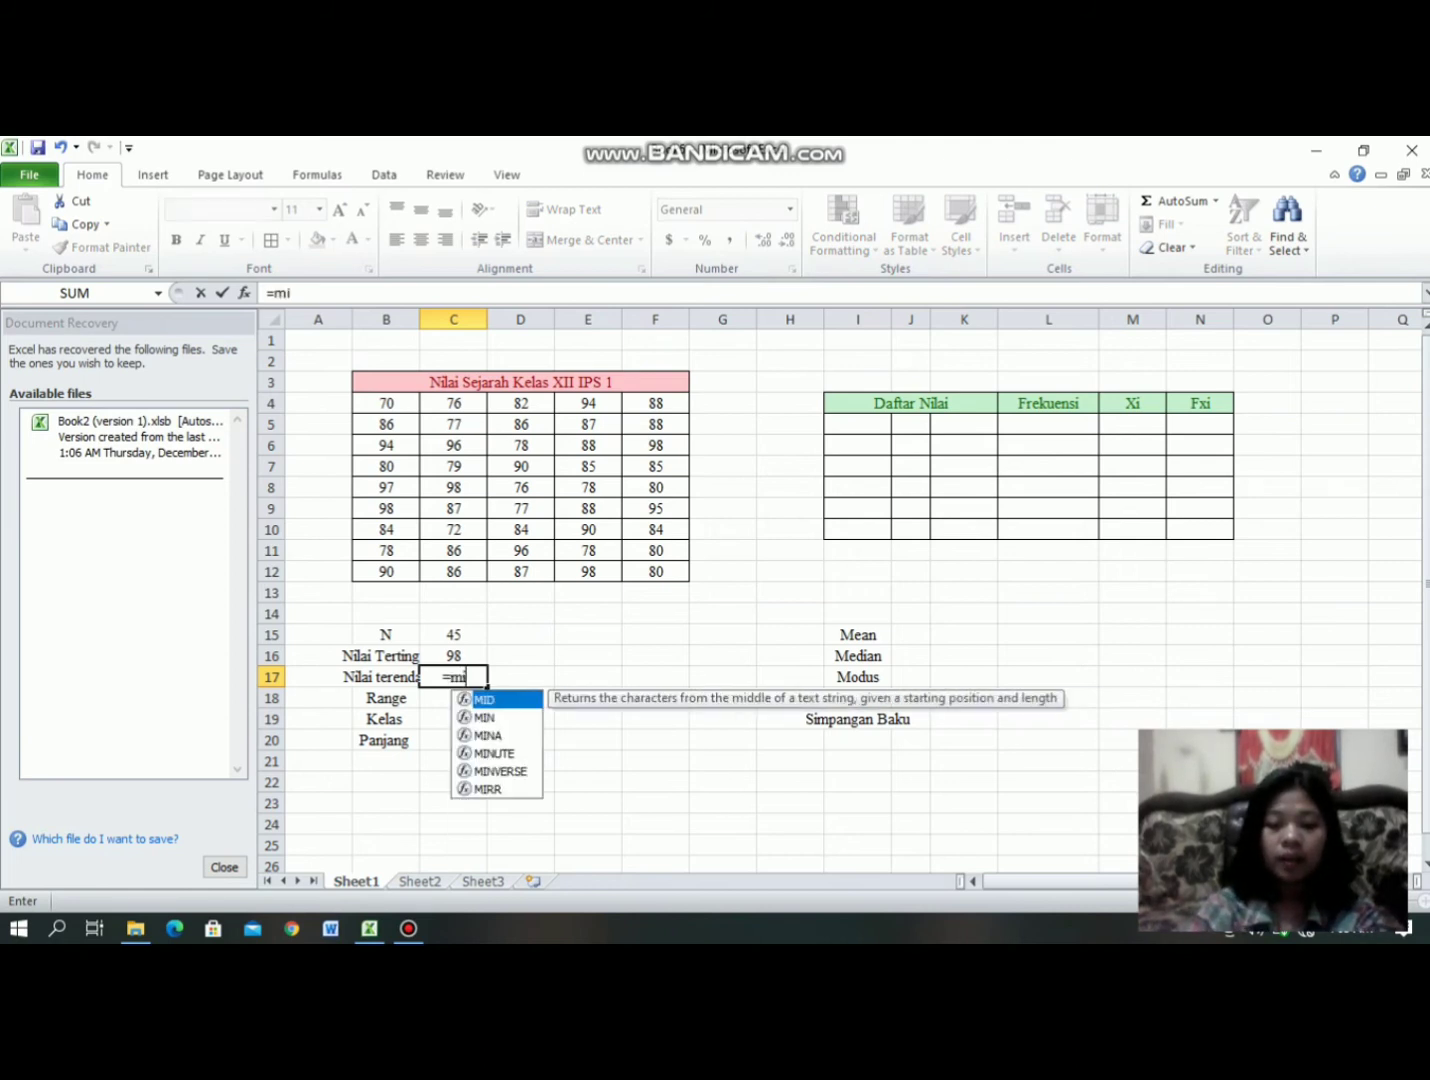
text(n)
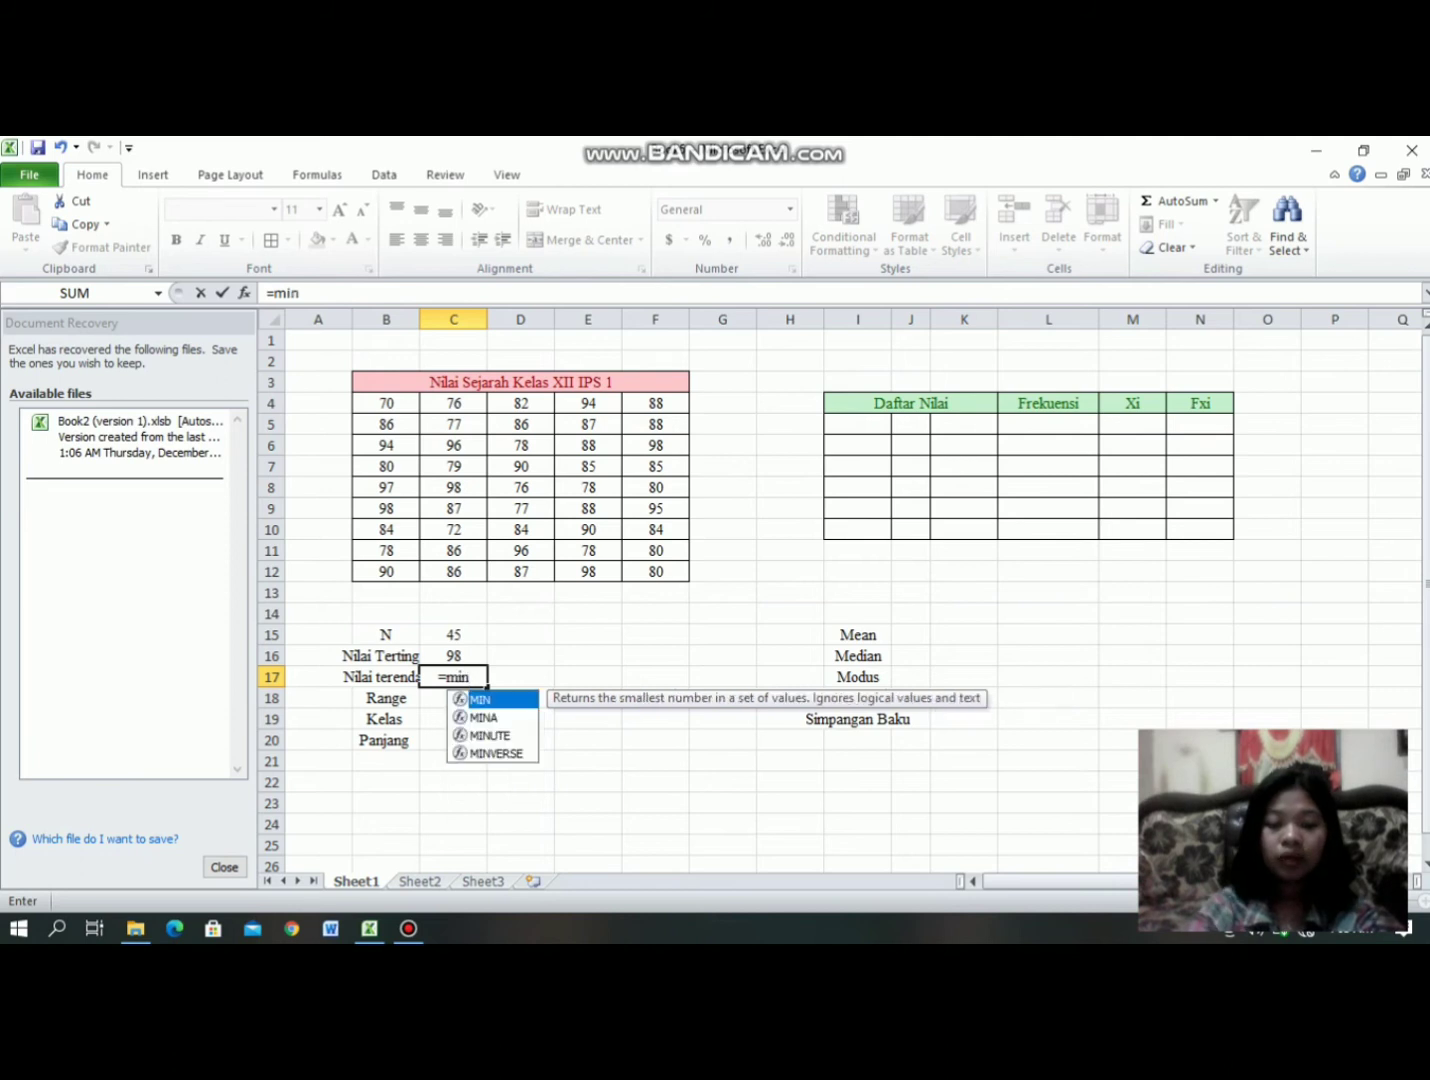
text(()
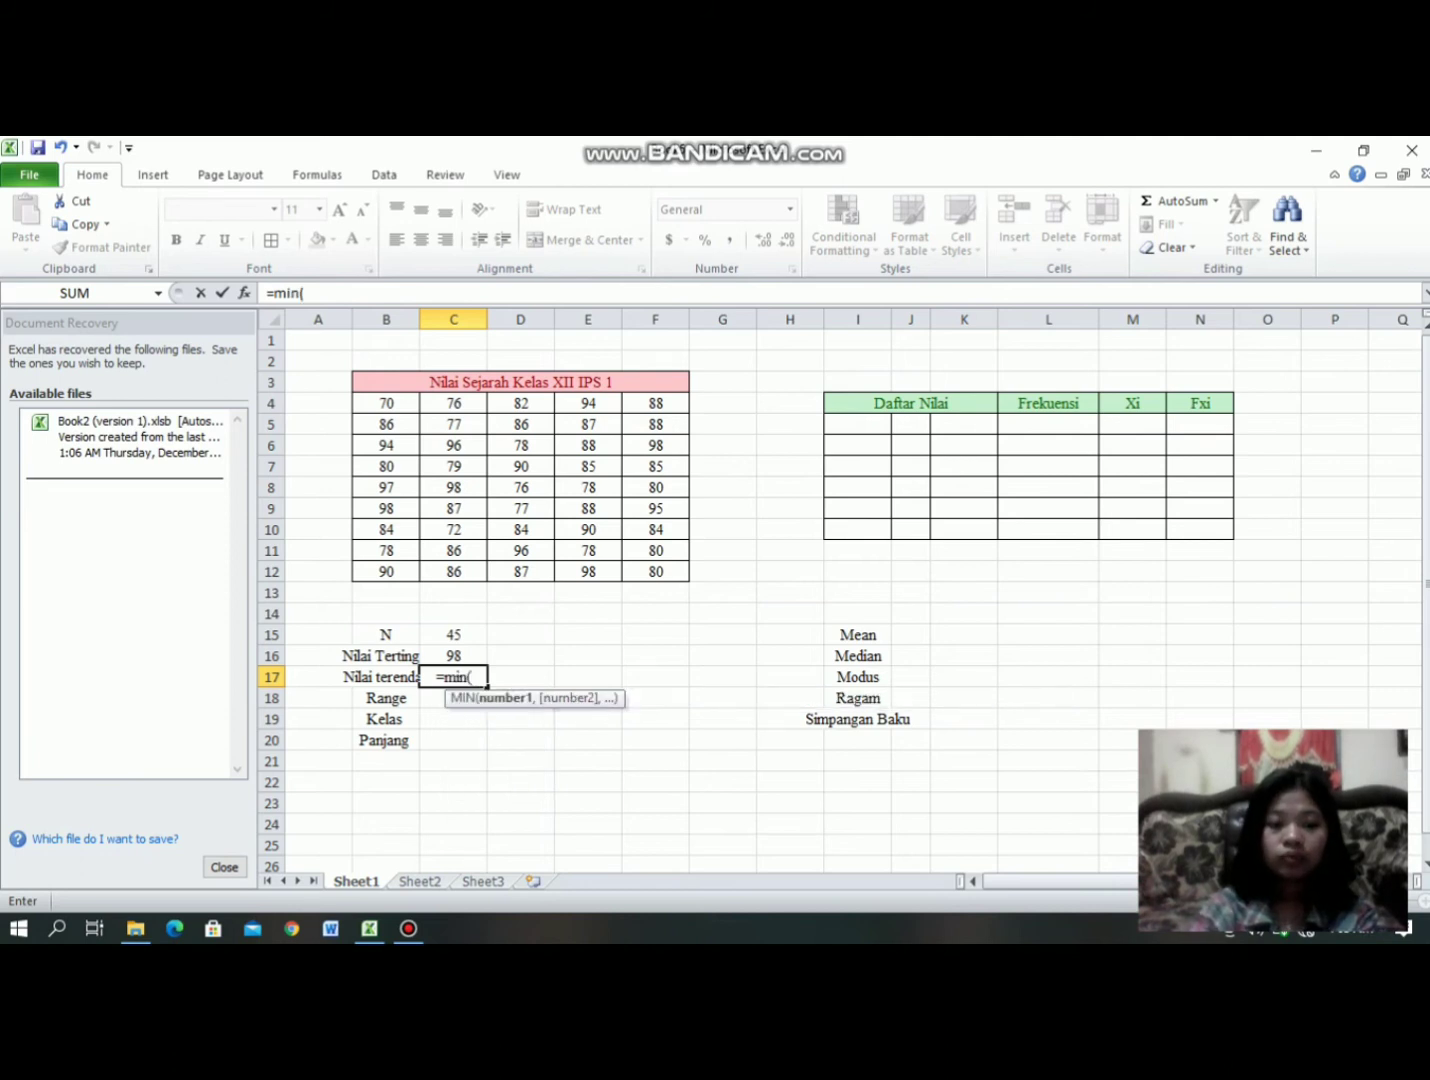
click(380, 405)
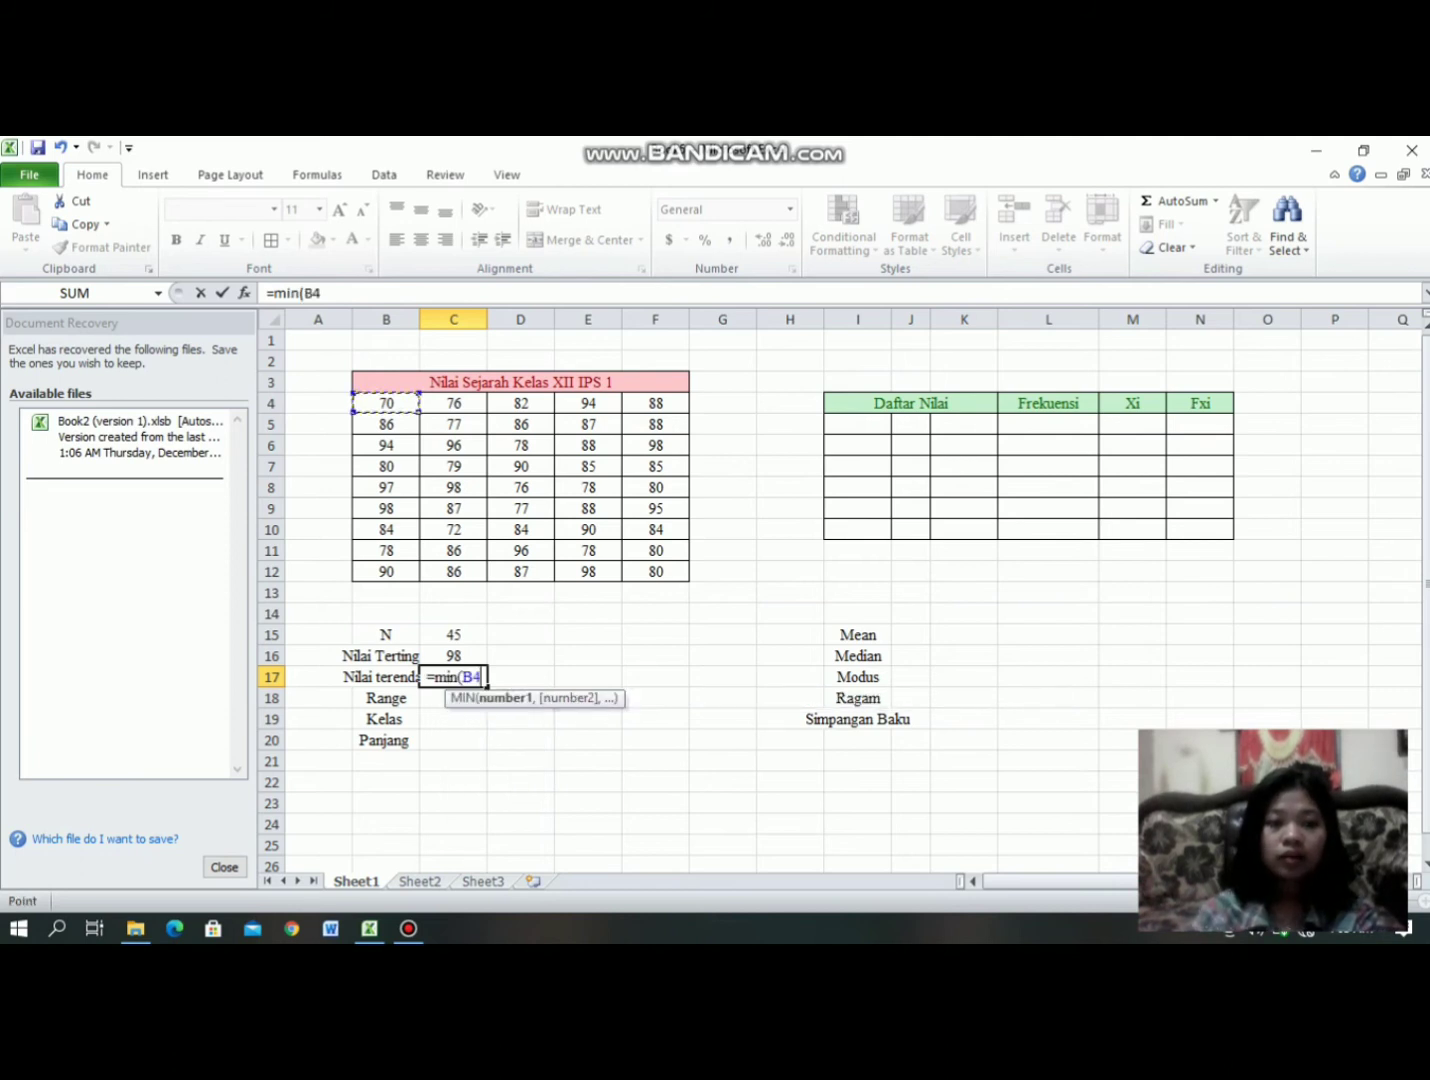
drag(380, 405, 655, 571)
text())
key(Return)
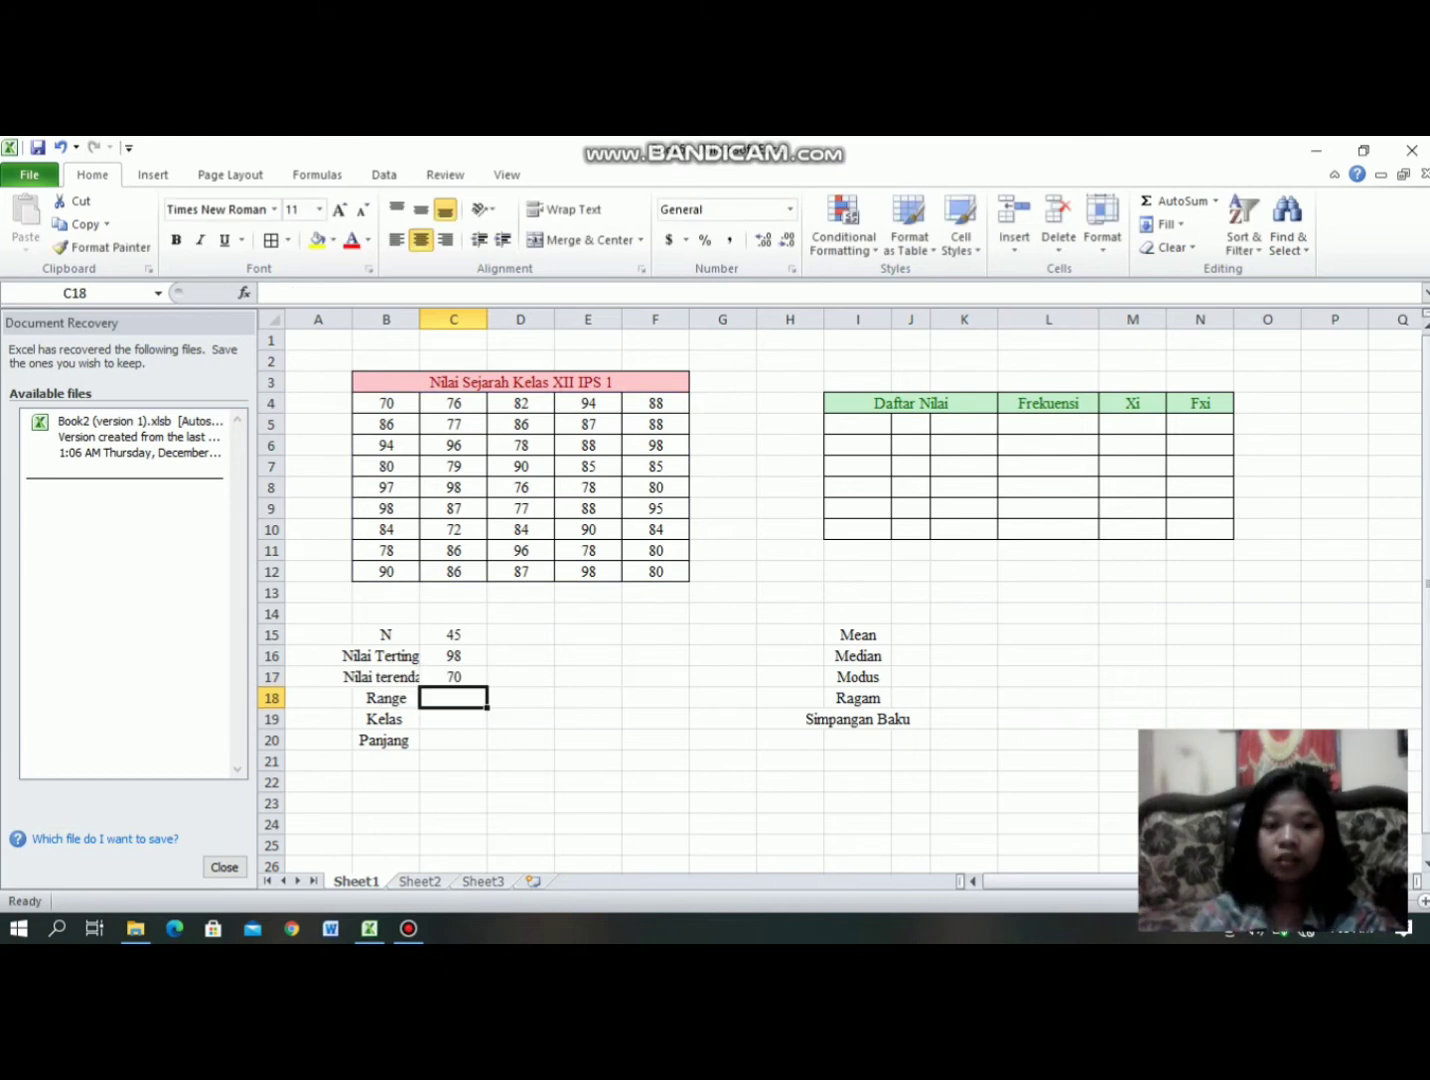
click(453, 677)
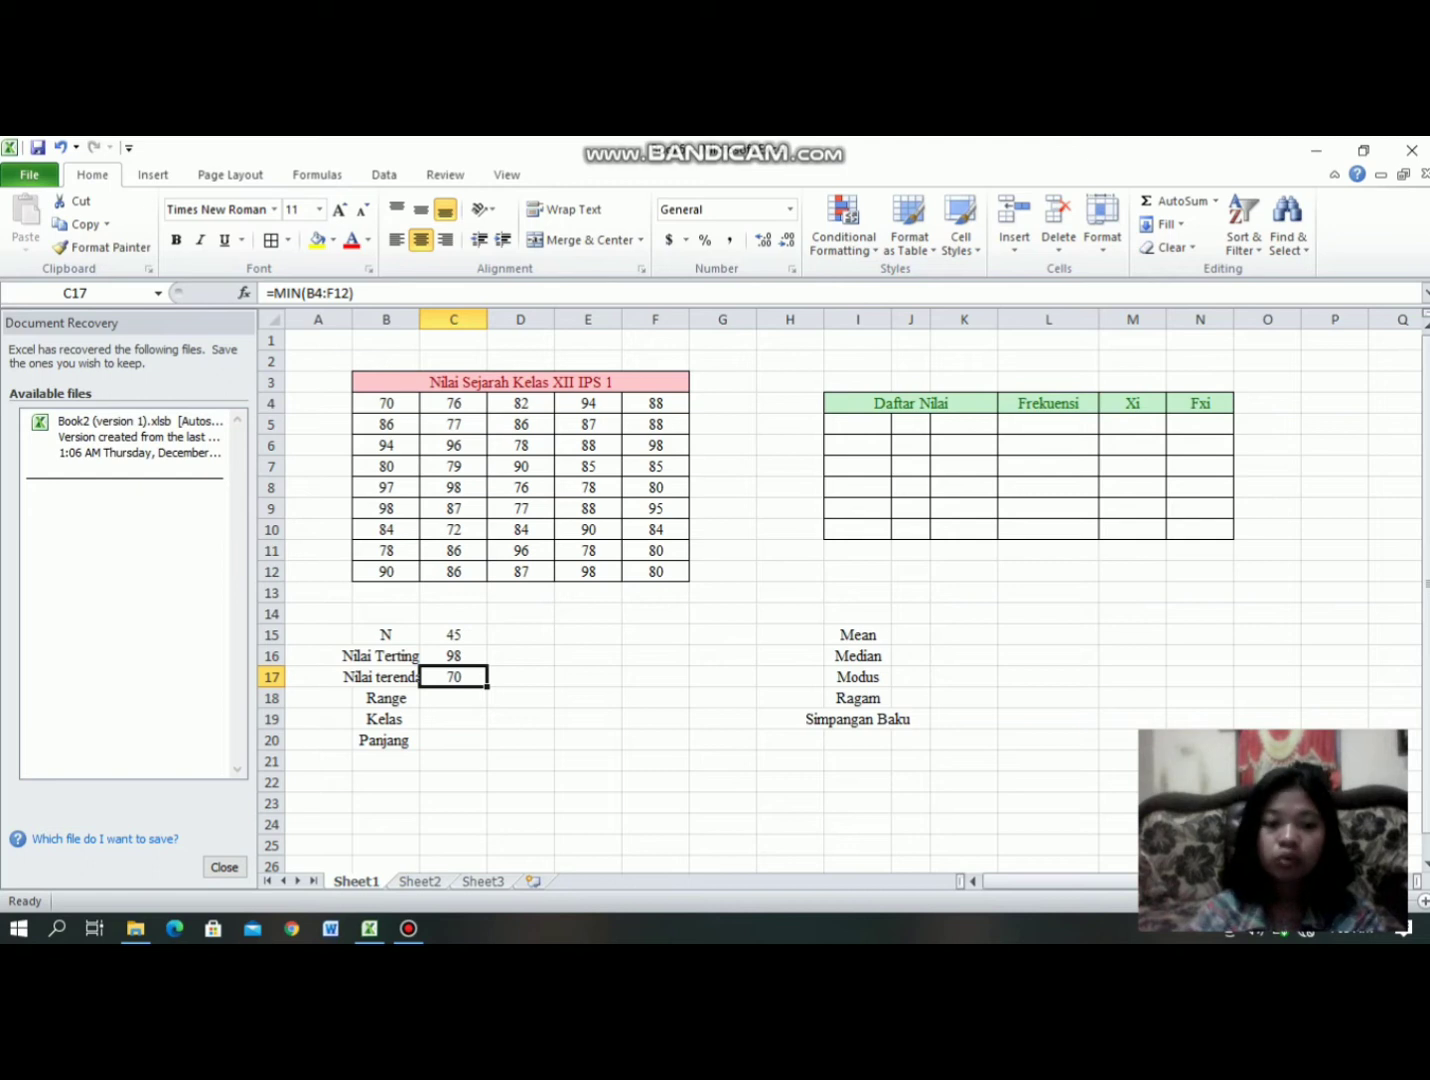
Step: Calculate the Range in cell C18 by subtracting the lowest score from the highest with =C16-C17
click(453, 698)
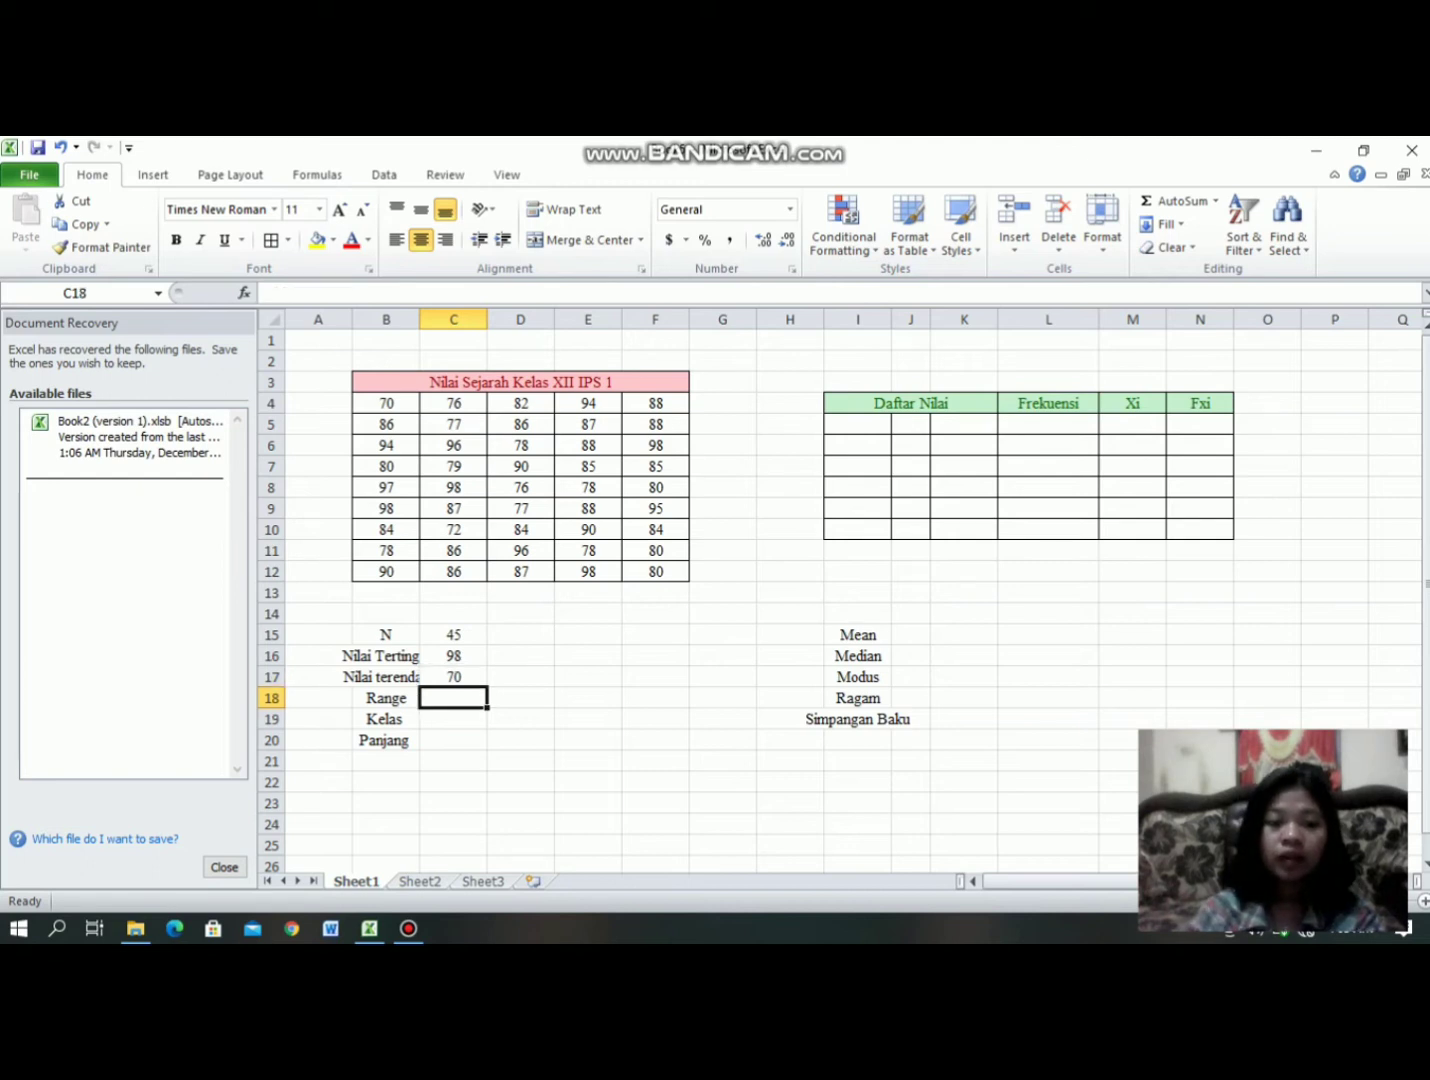
text(=)
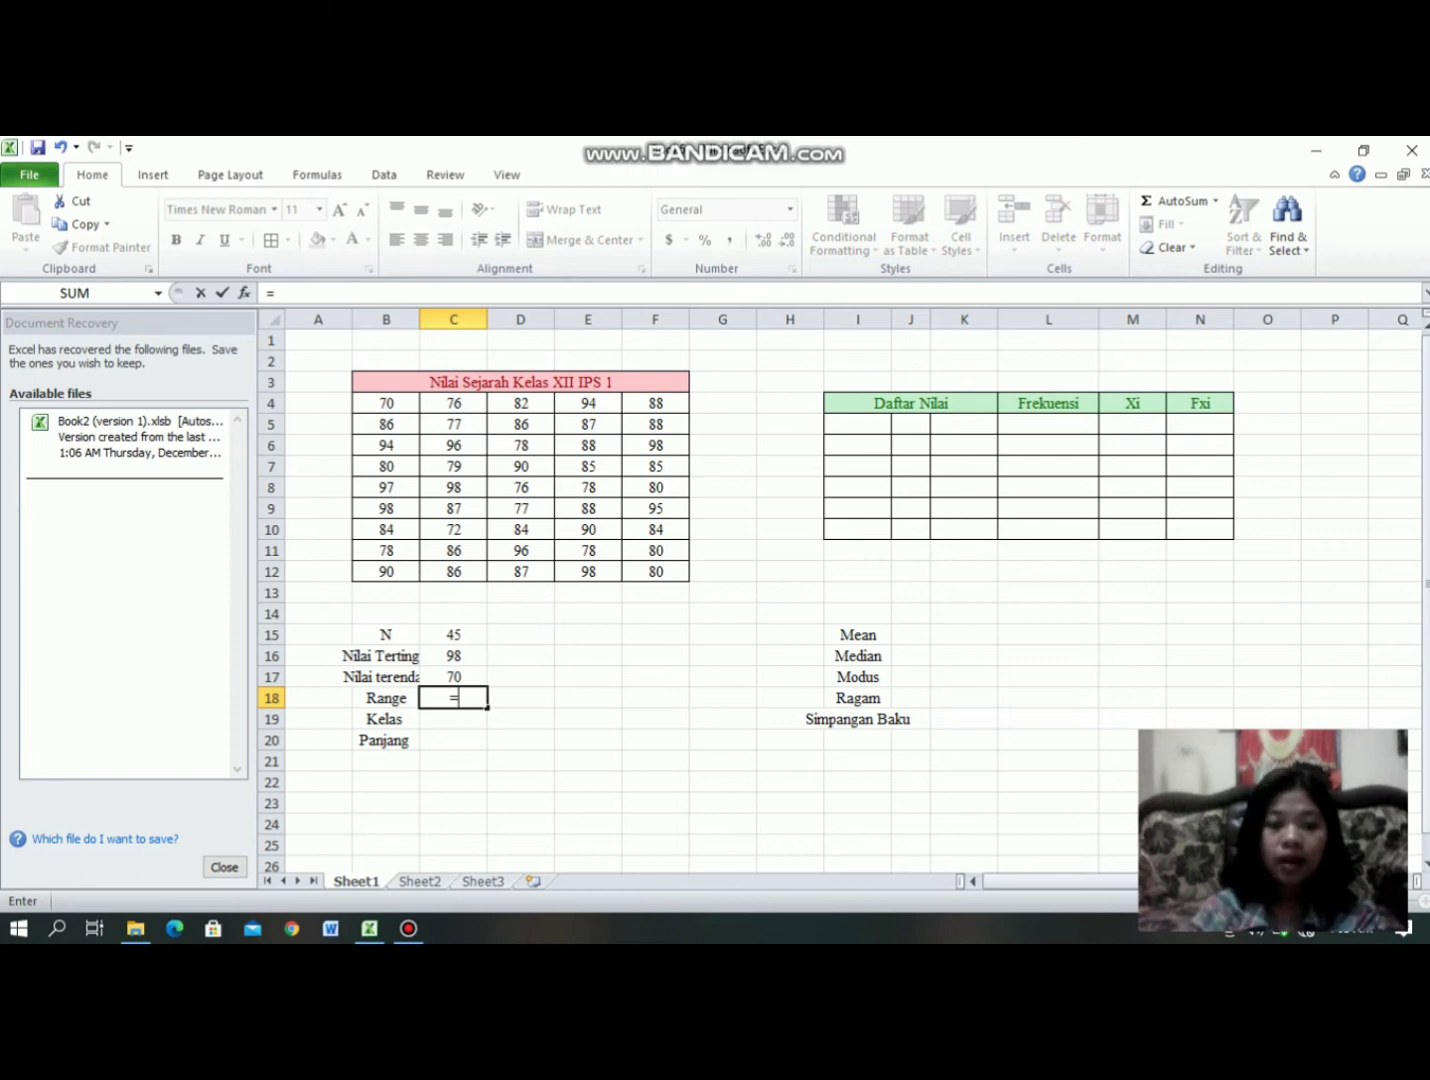
click(453, 656)
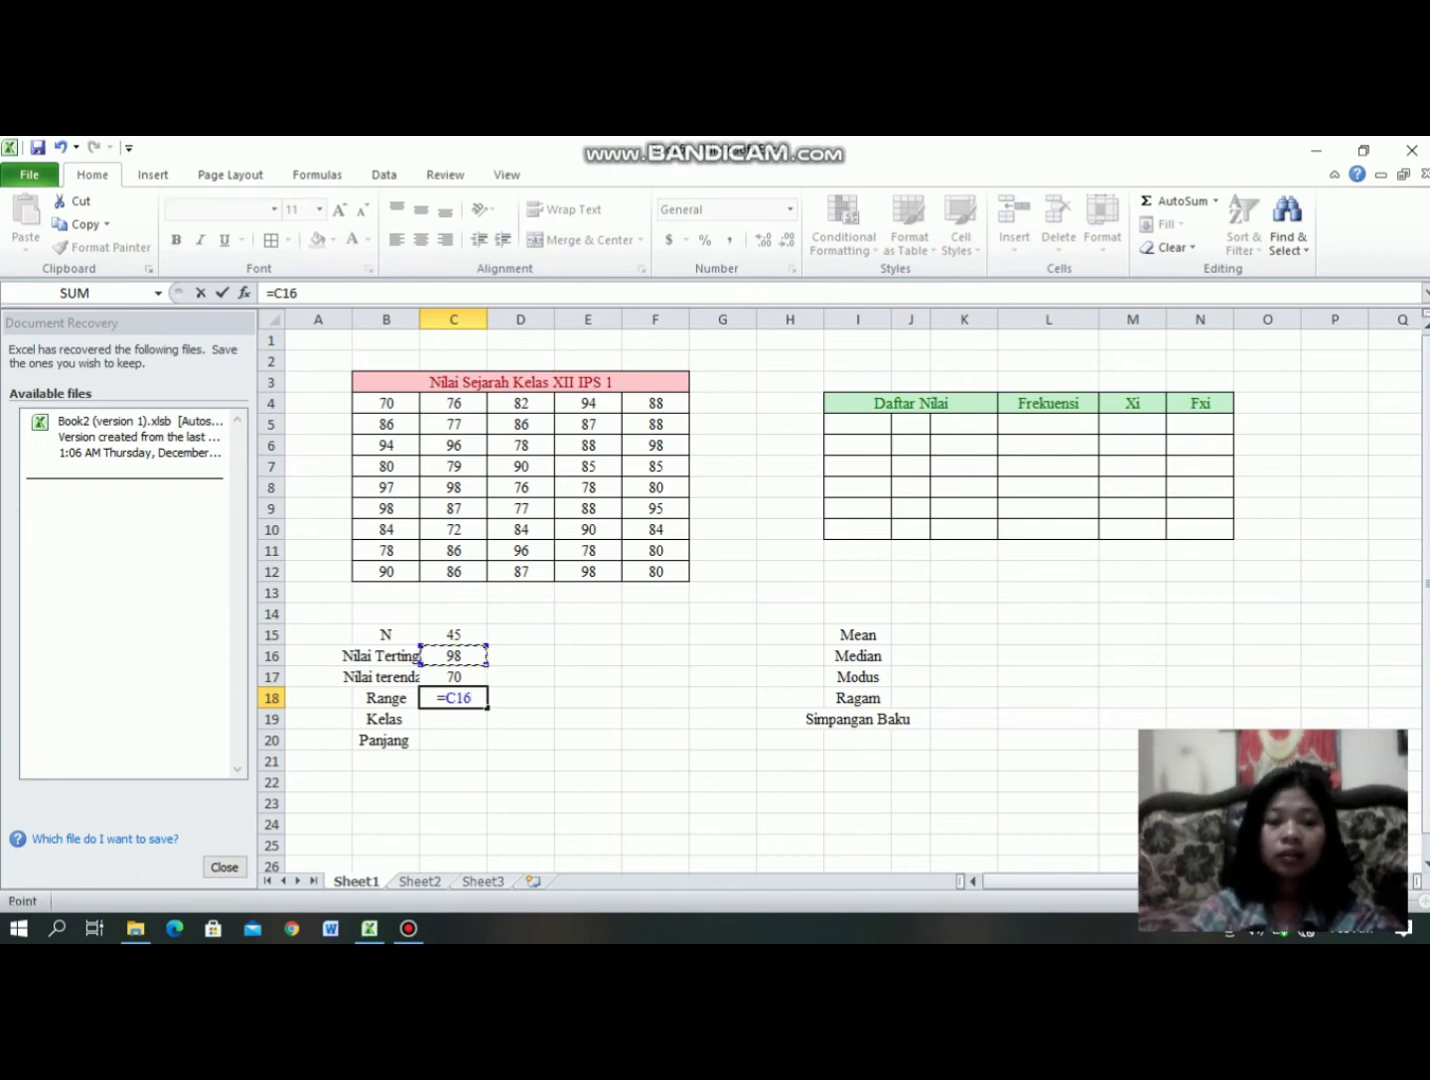
text(-)
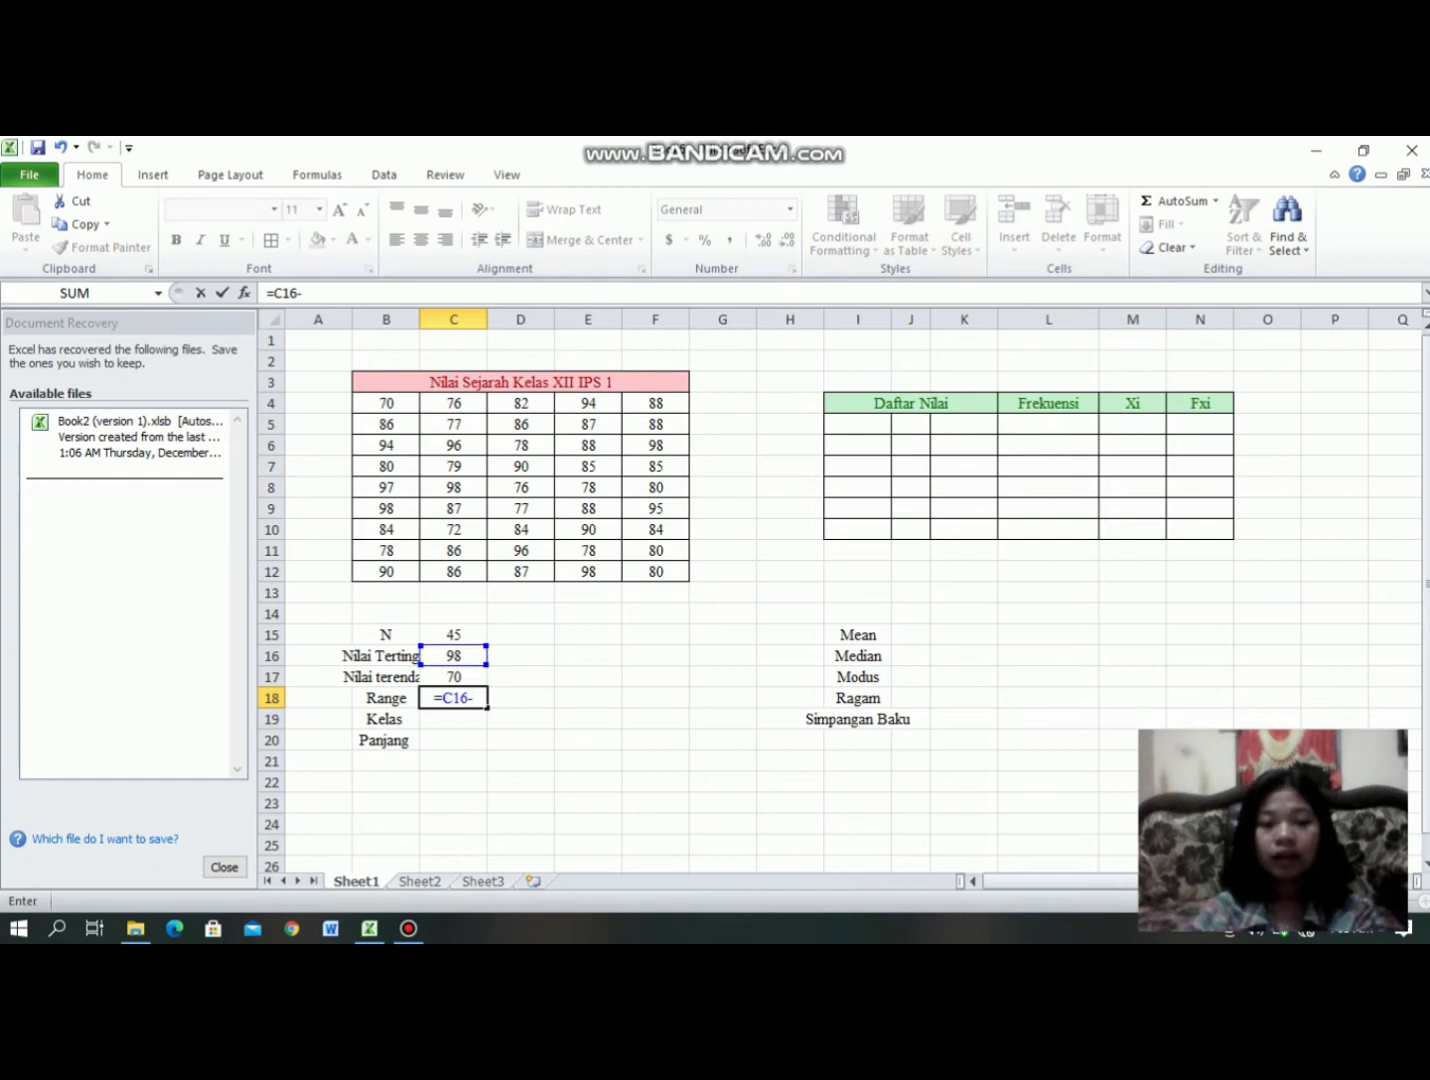
text(C17)
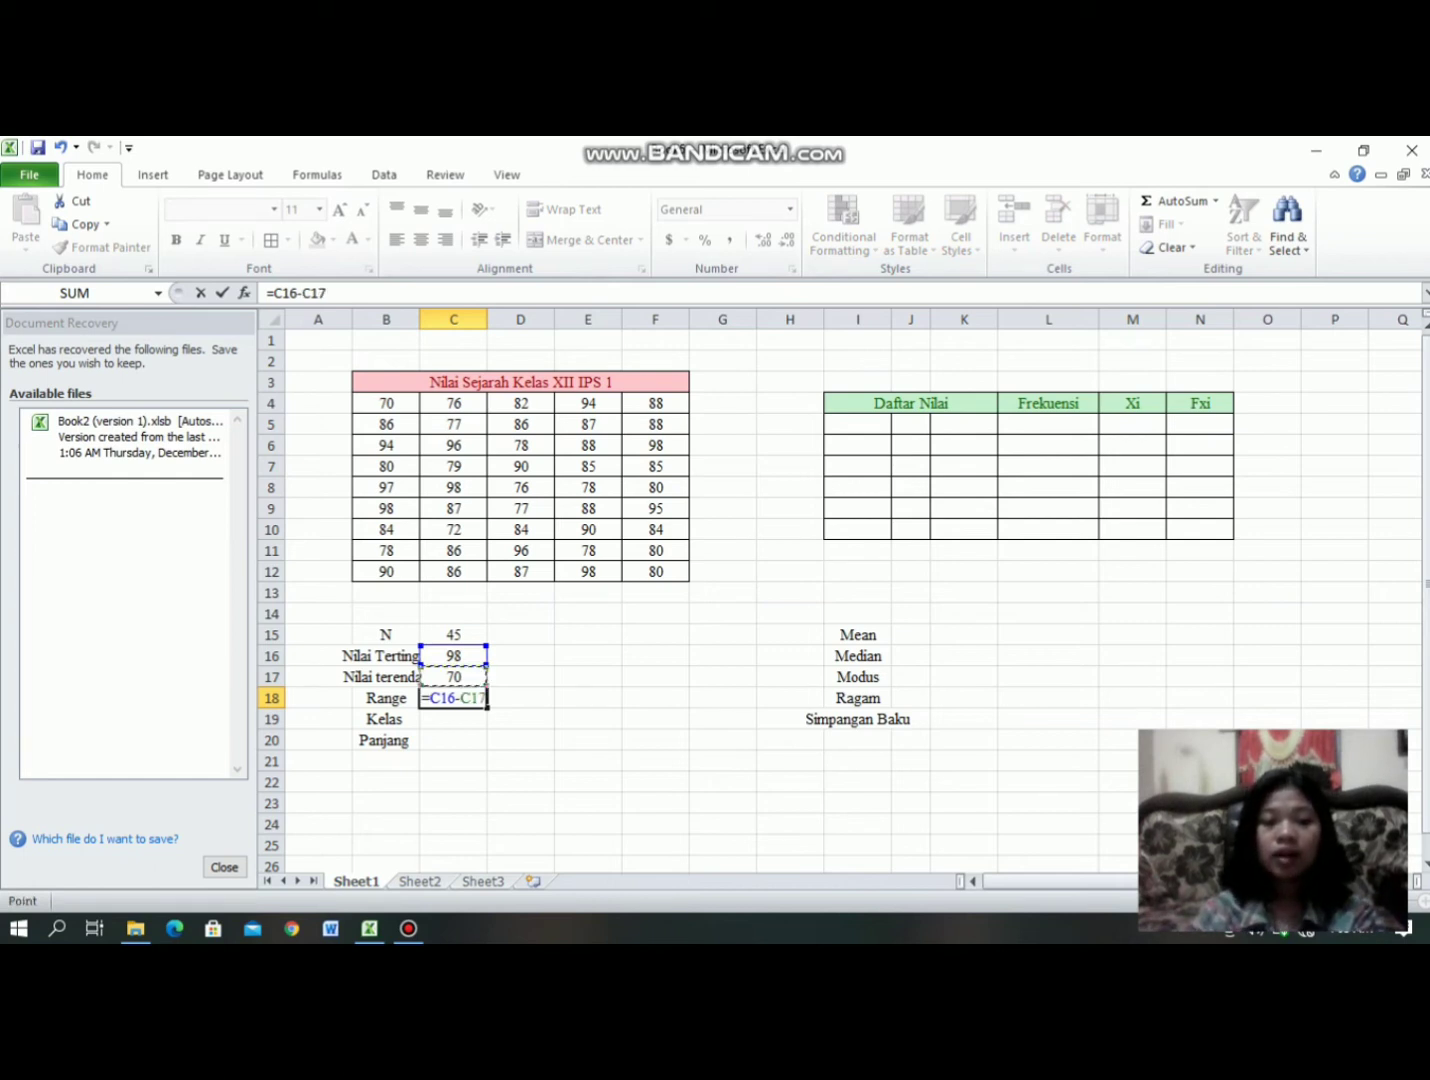
key(Return)
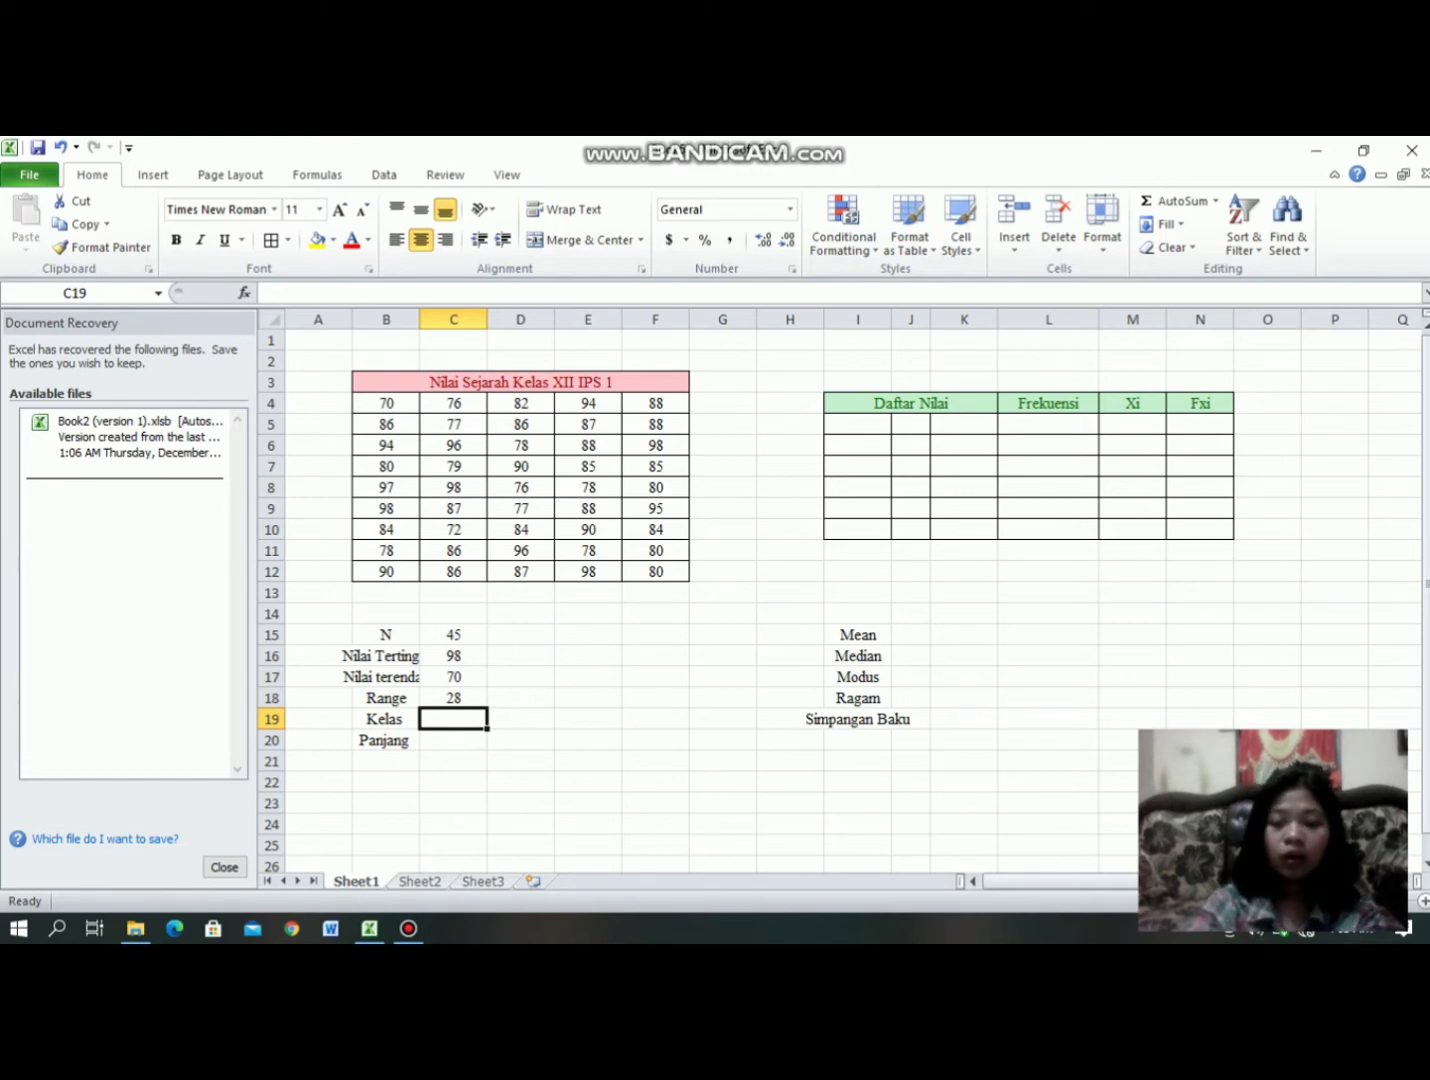
Step: Calculate Kelas in cell C19 from N with the log formula, accepting the proposed correction =1*(+3.3*log(C15))
text(=)
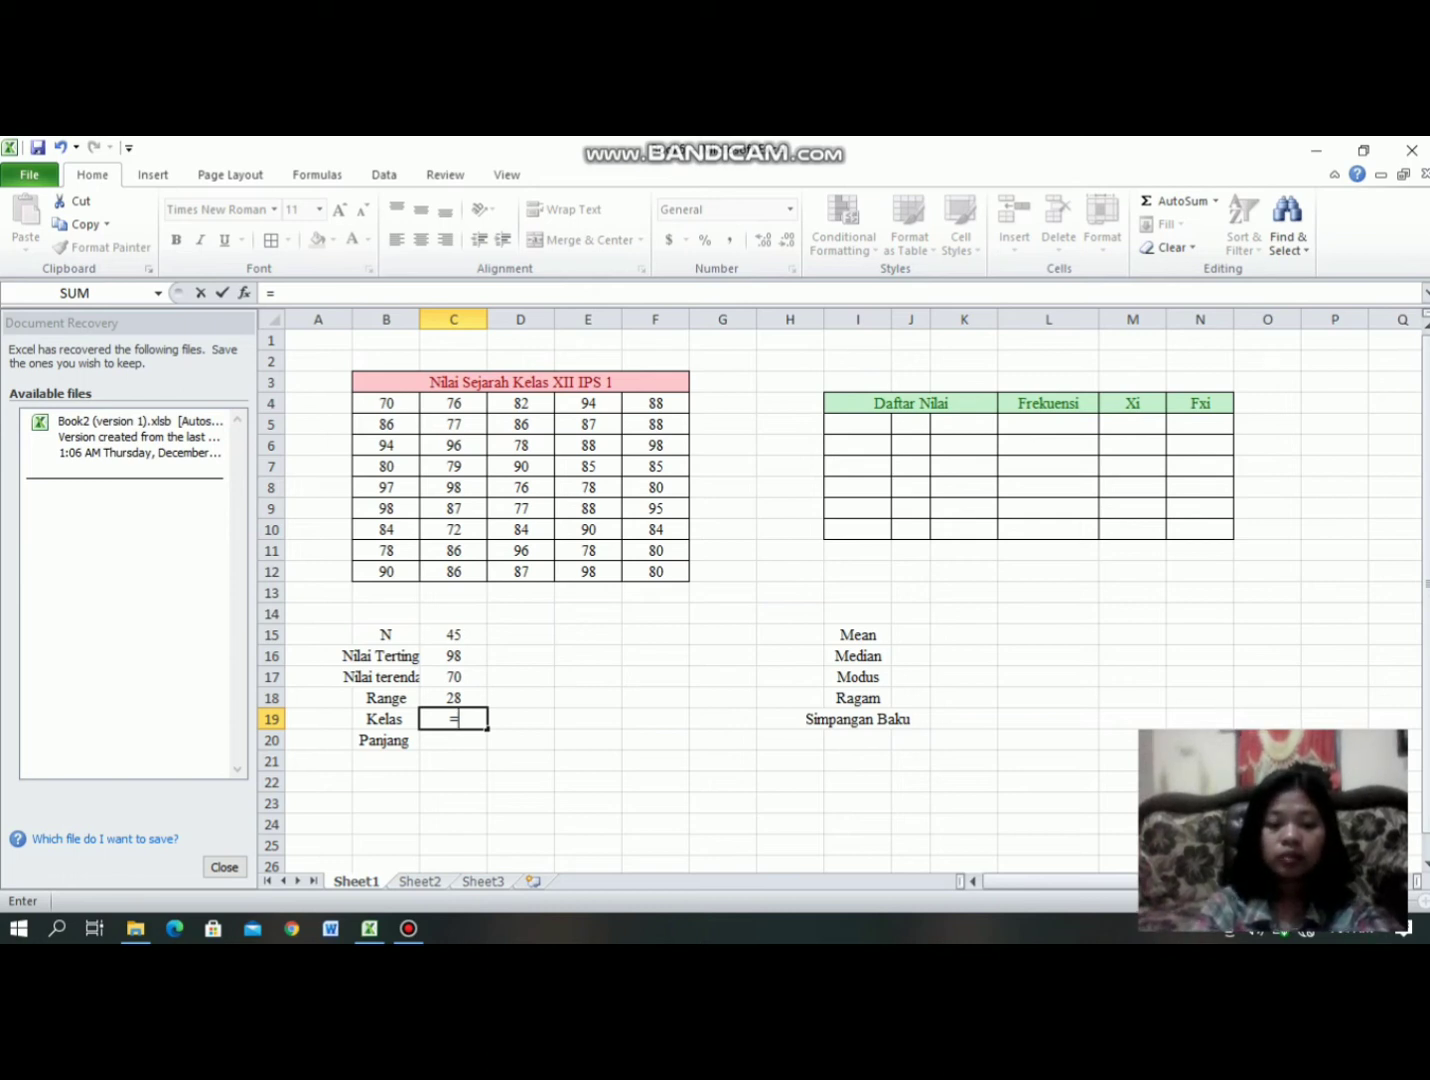
text(1)
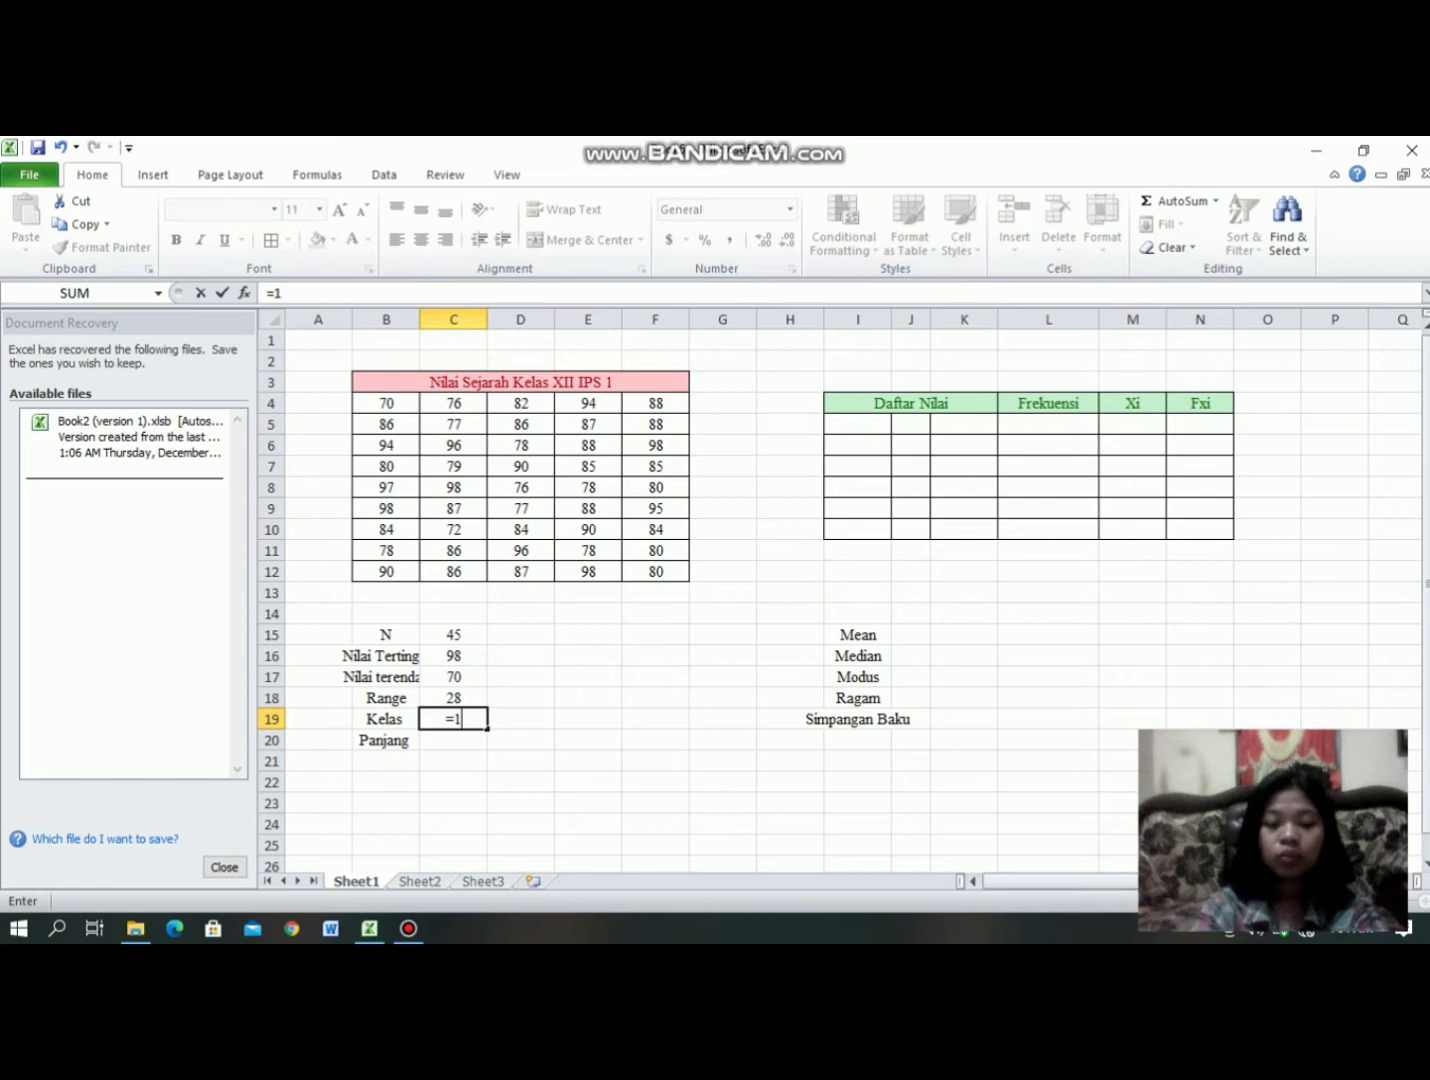
text(()
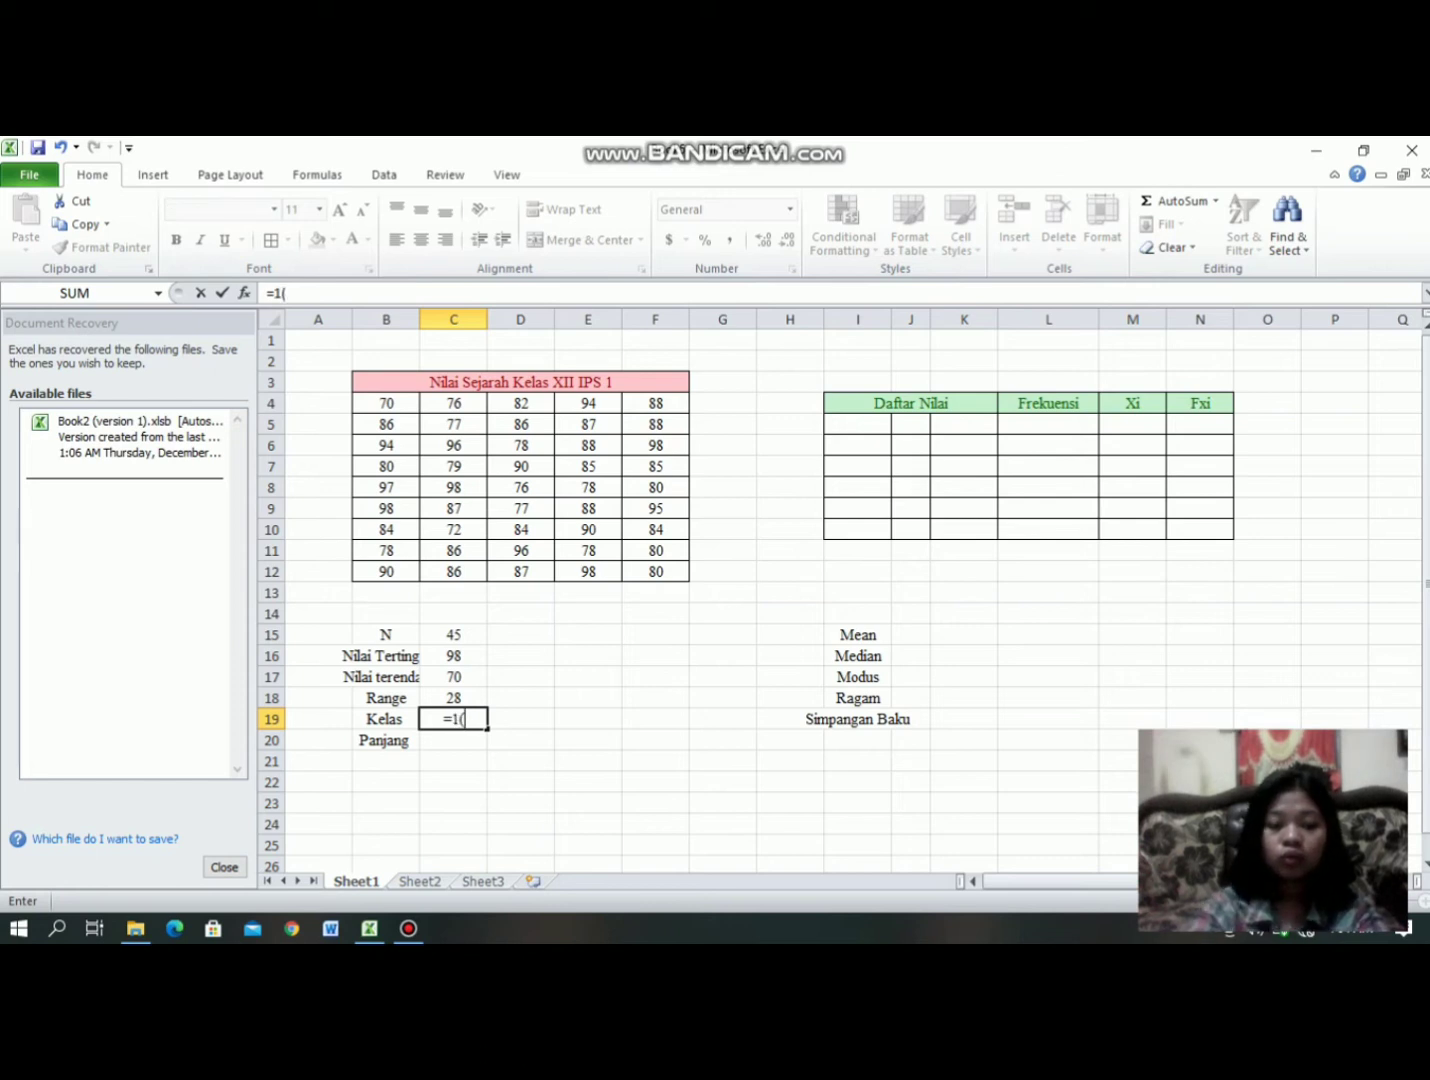
text(+3)
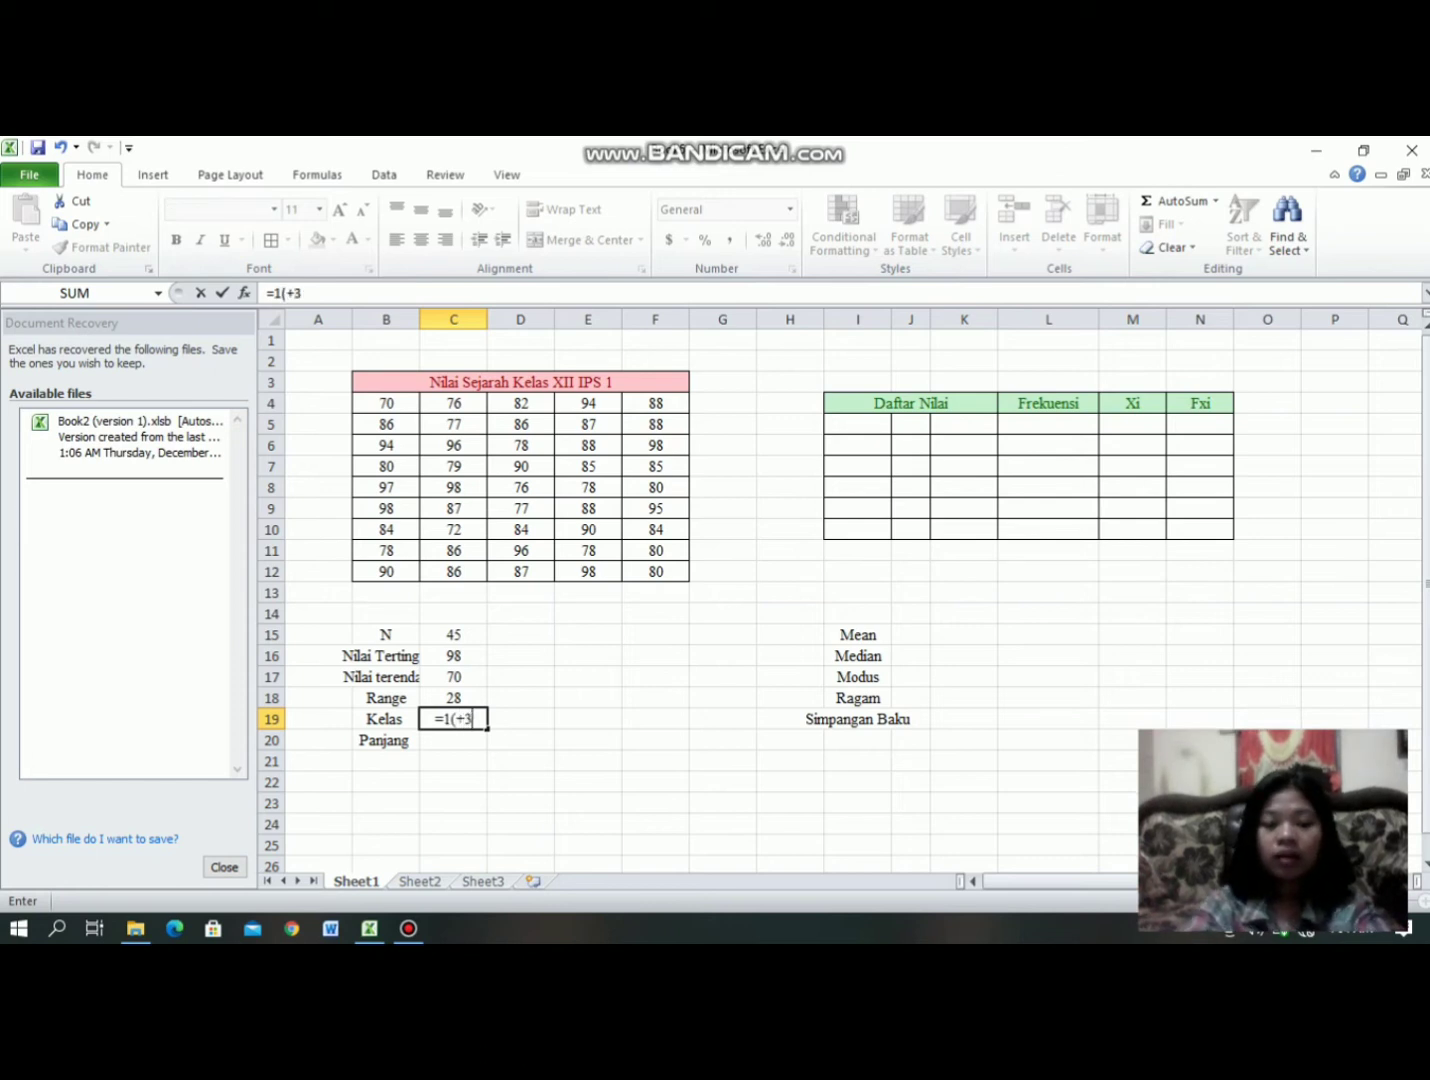
text(.3)
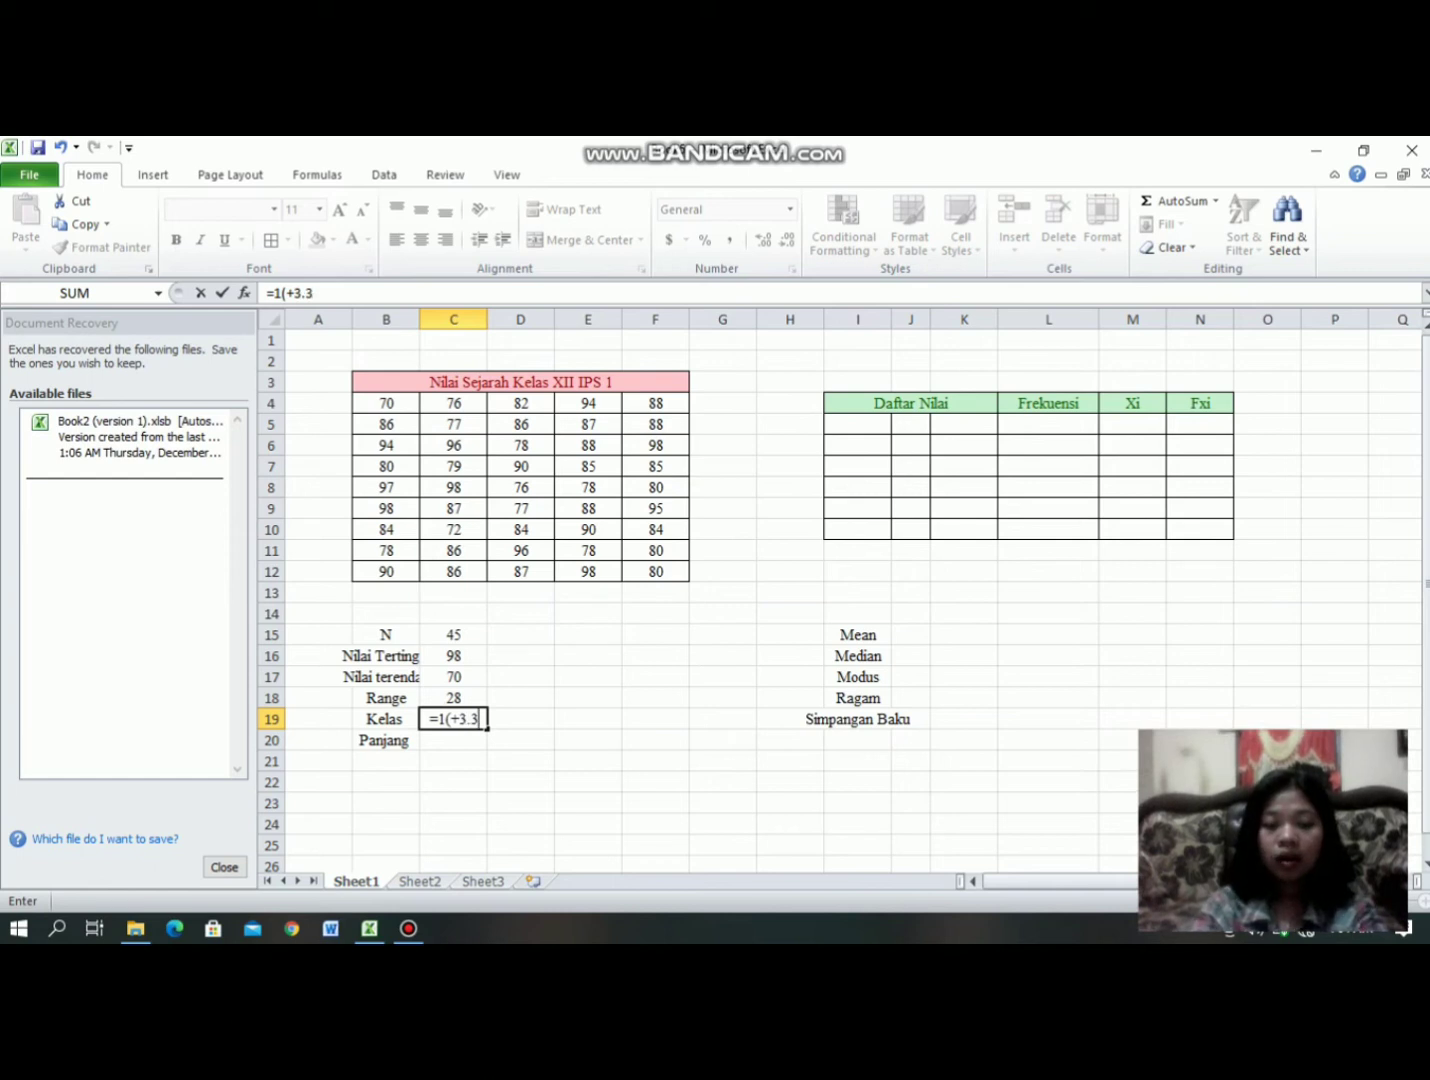
text(*log)
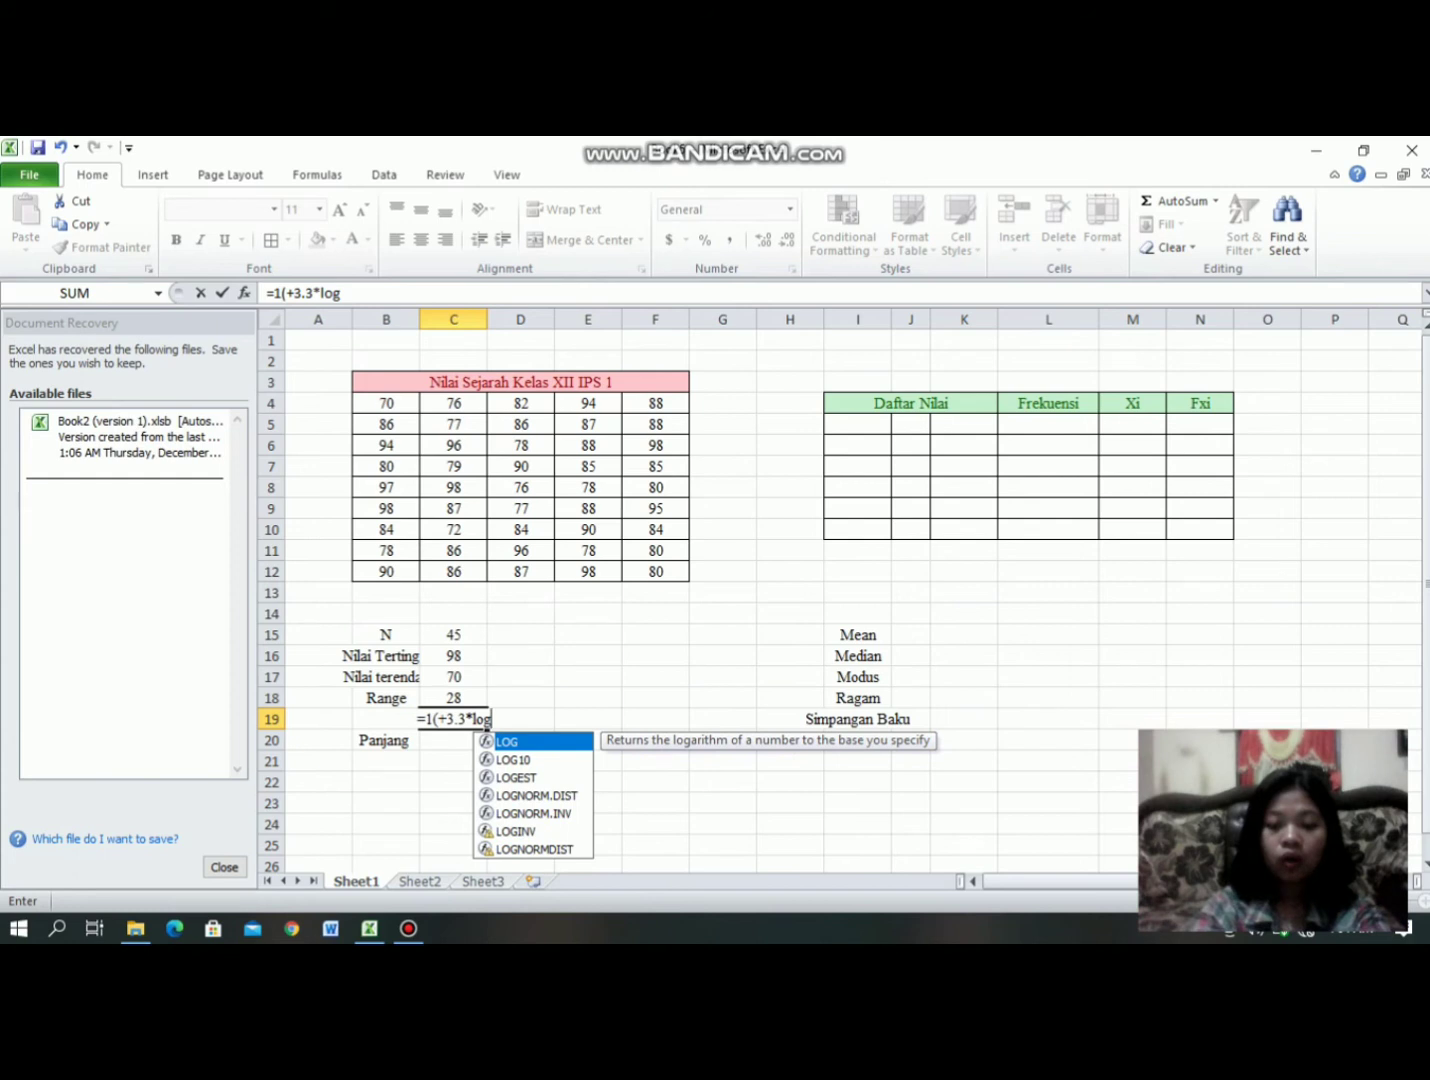
text(()
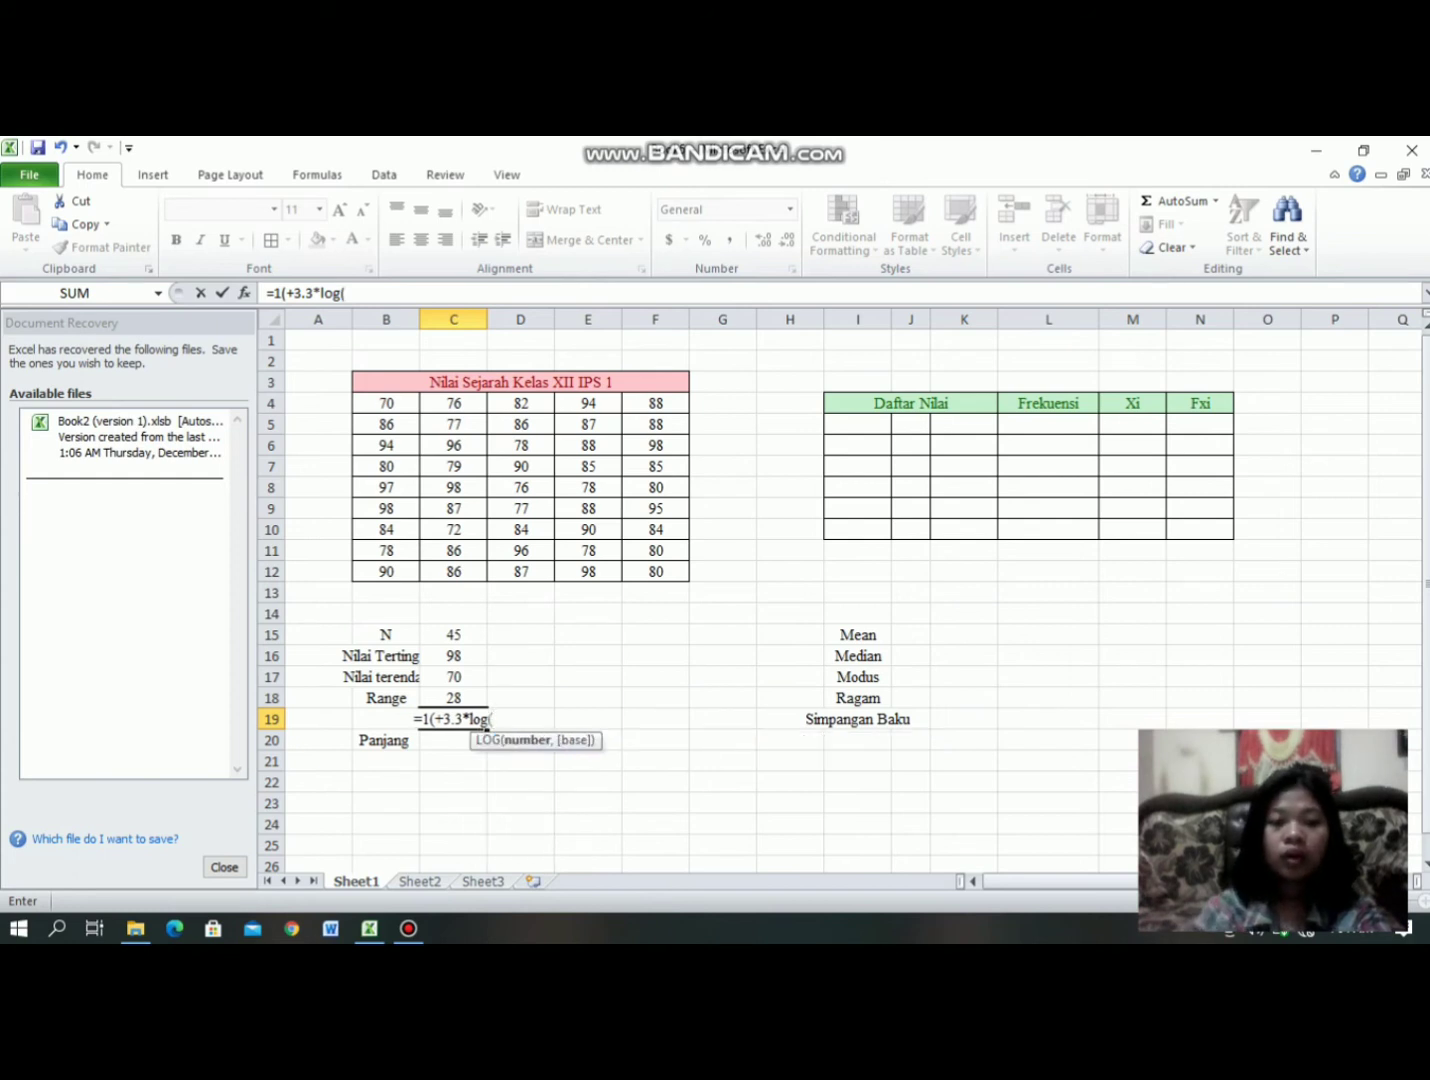
key(Up)
key(Up)
key(Up)
key(Up)
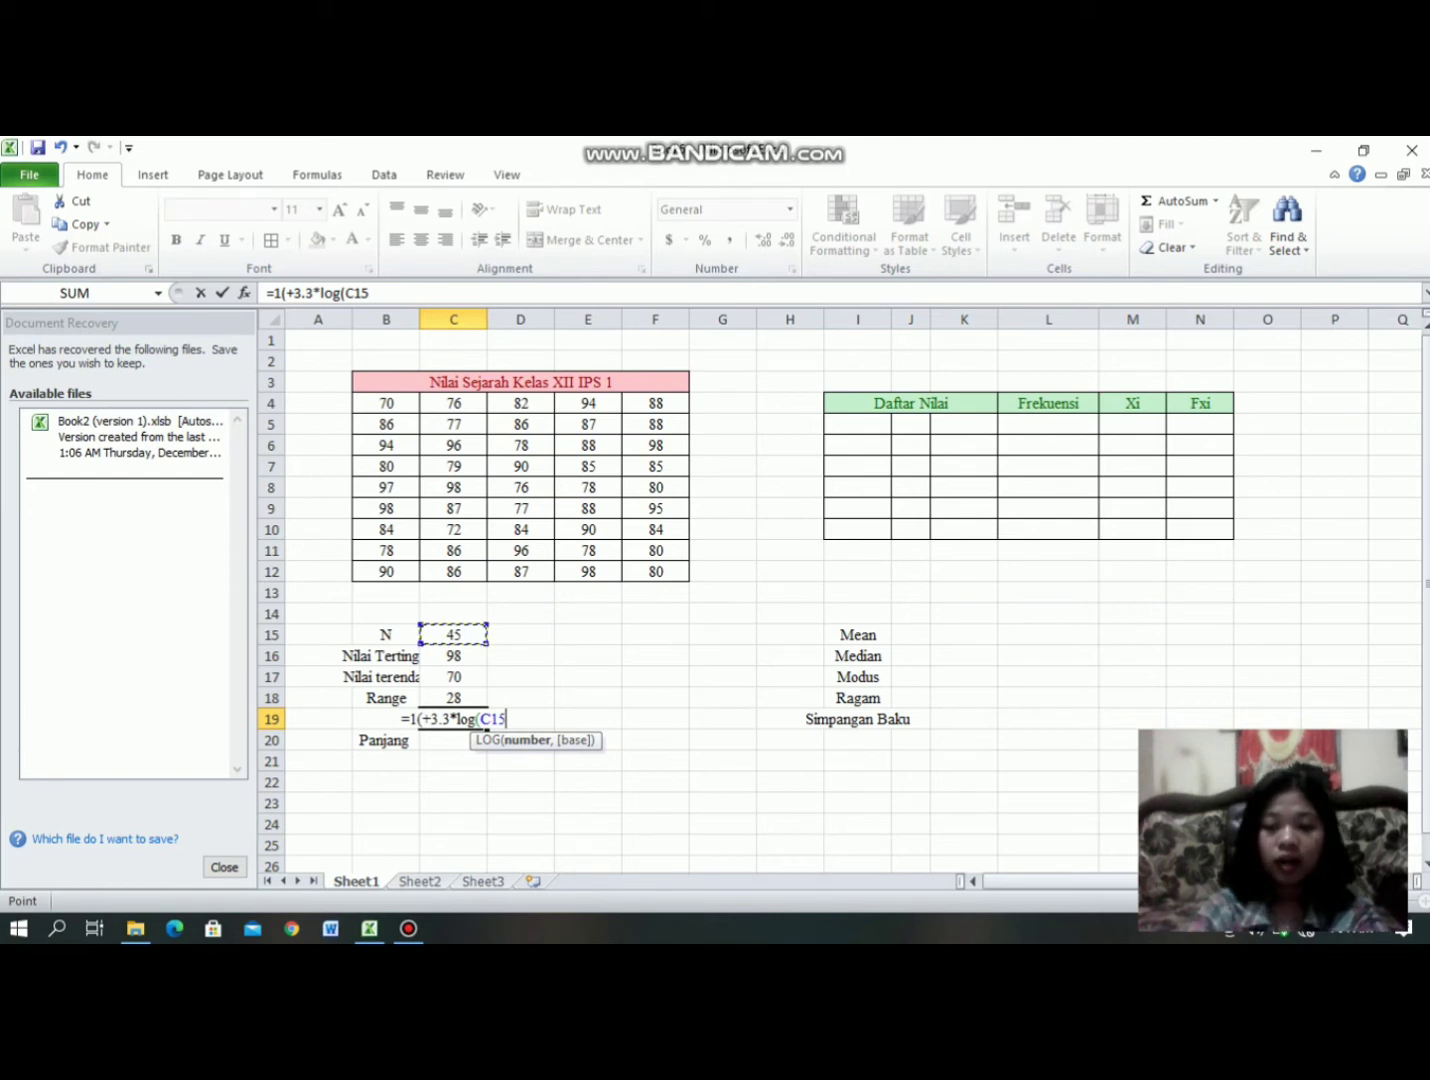
text())
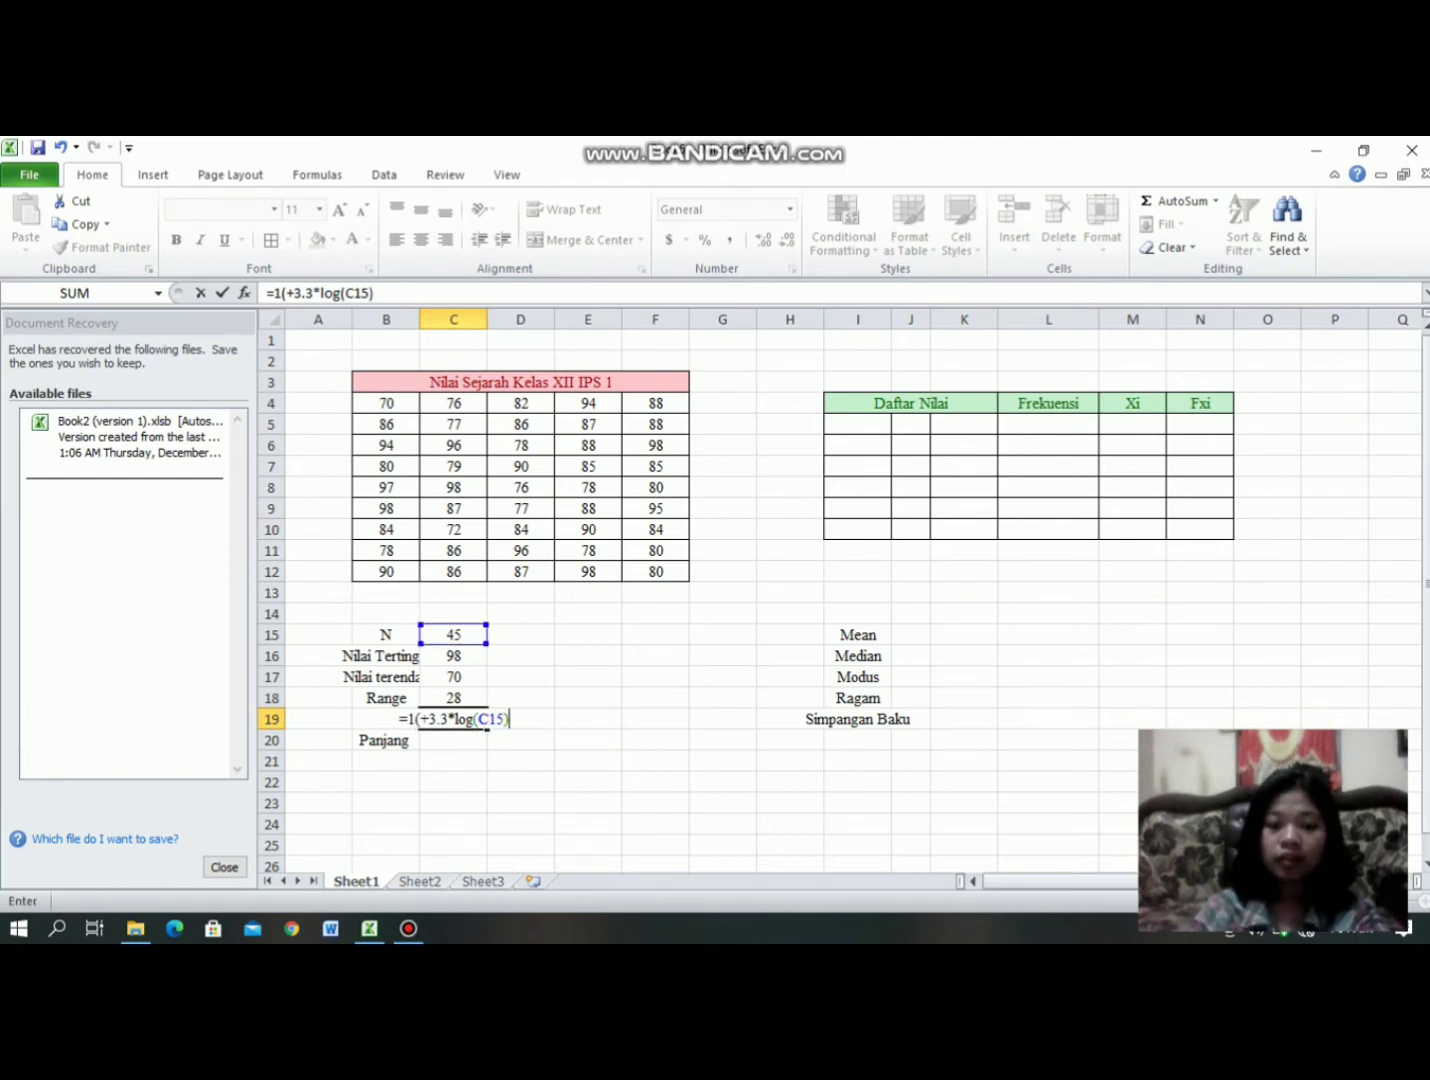
key(Return)
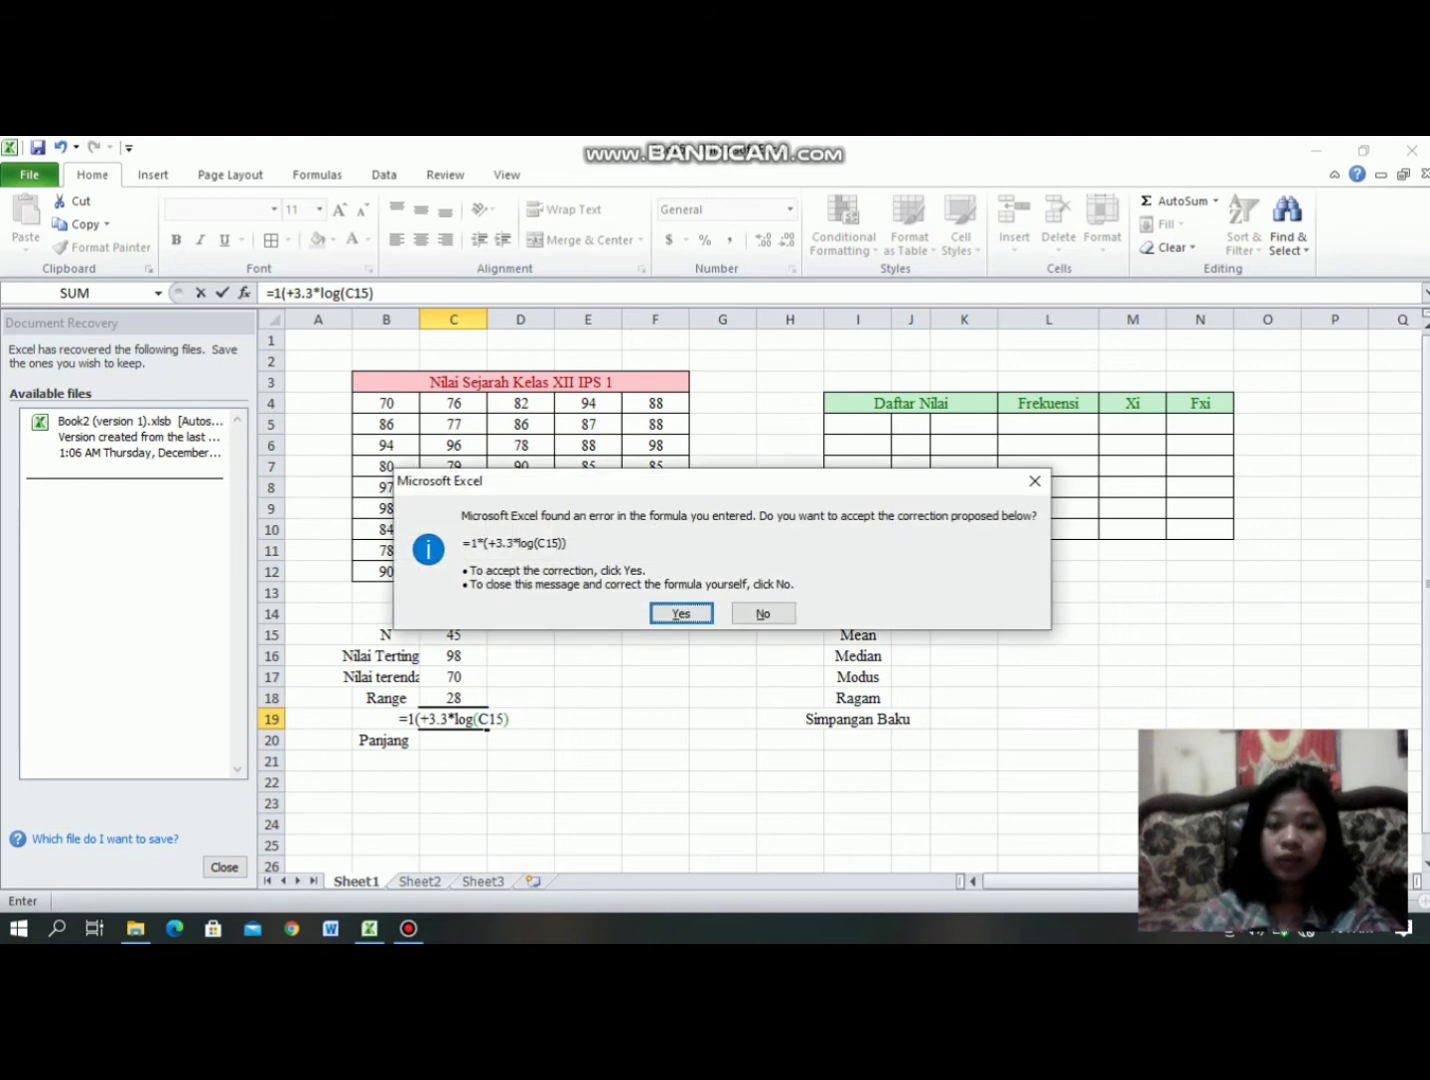
key(Return)
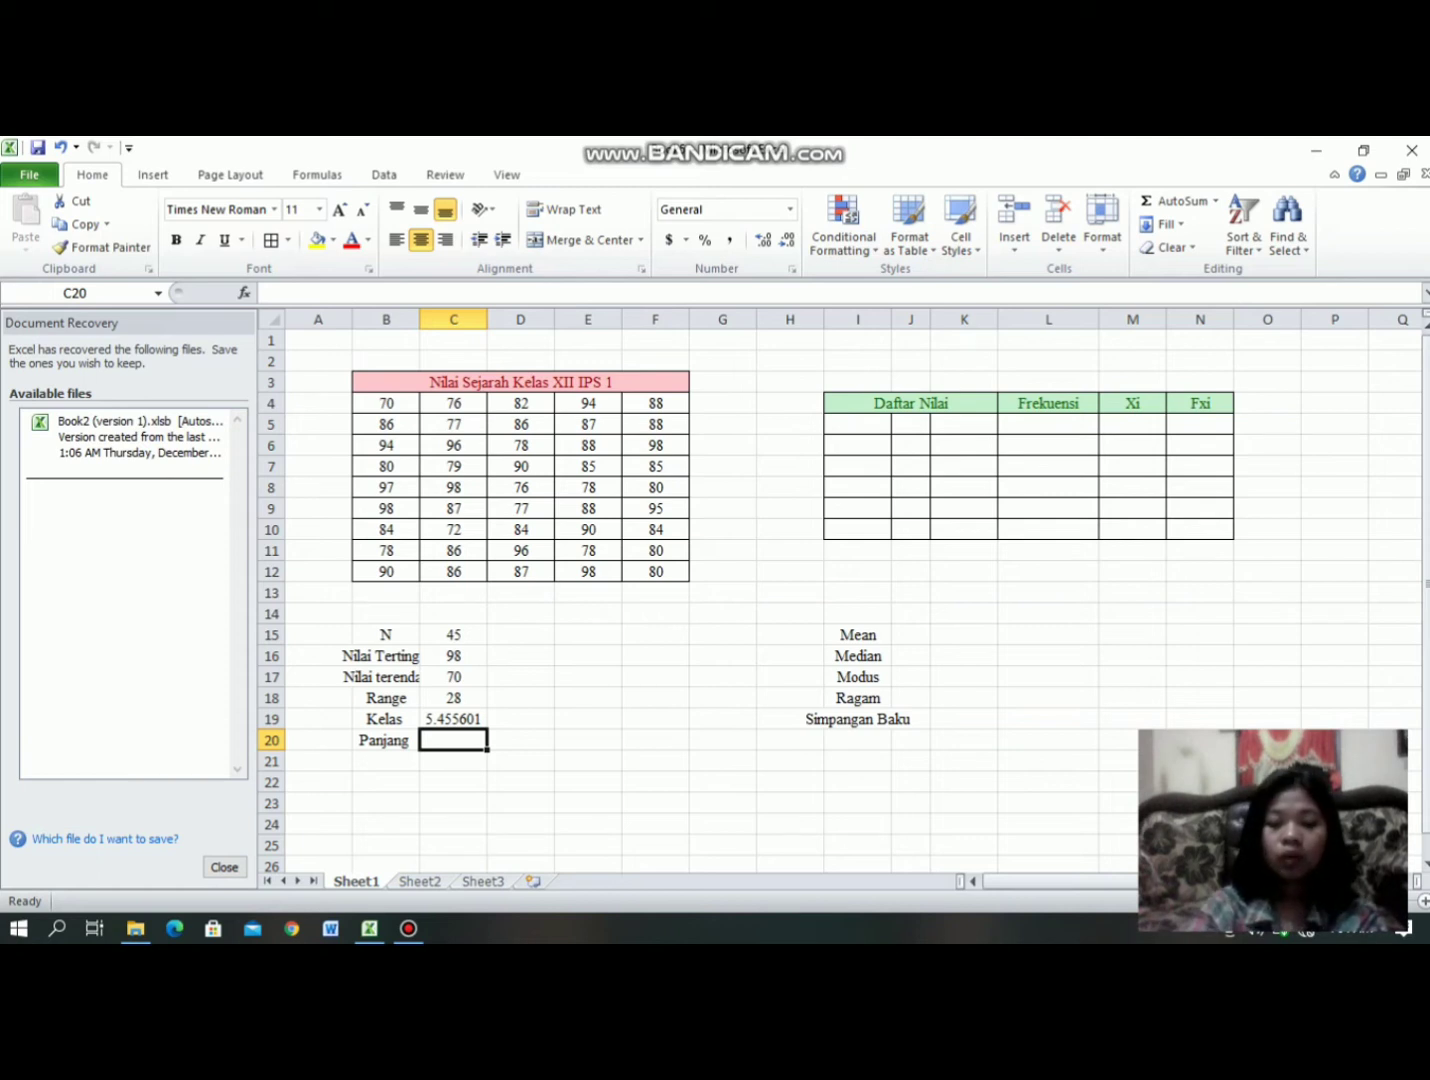
Step: Calculate Panjang in cell C20 by dividing the Range by Kelas with =C18/C19
text(=)
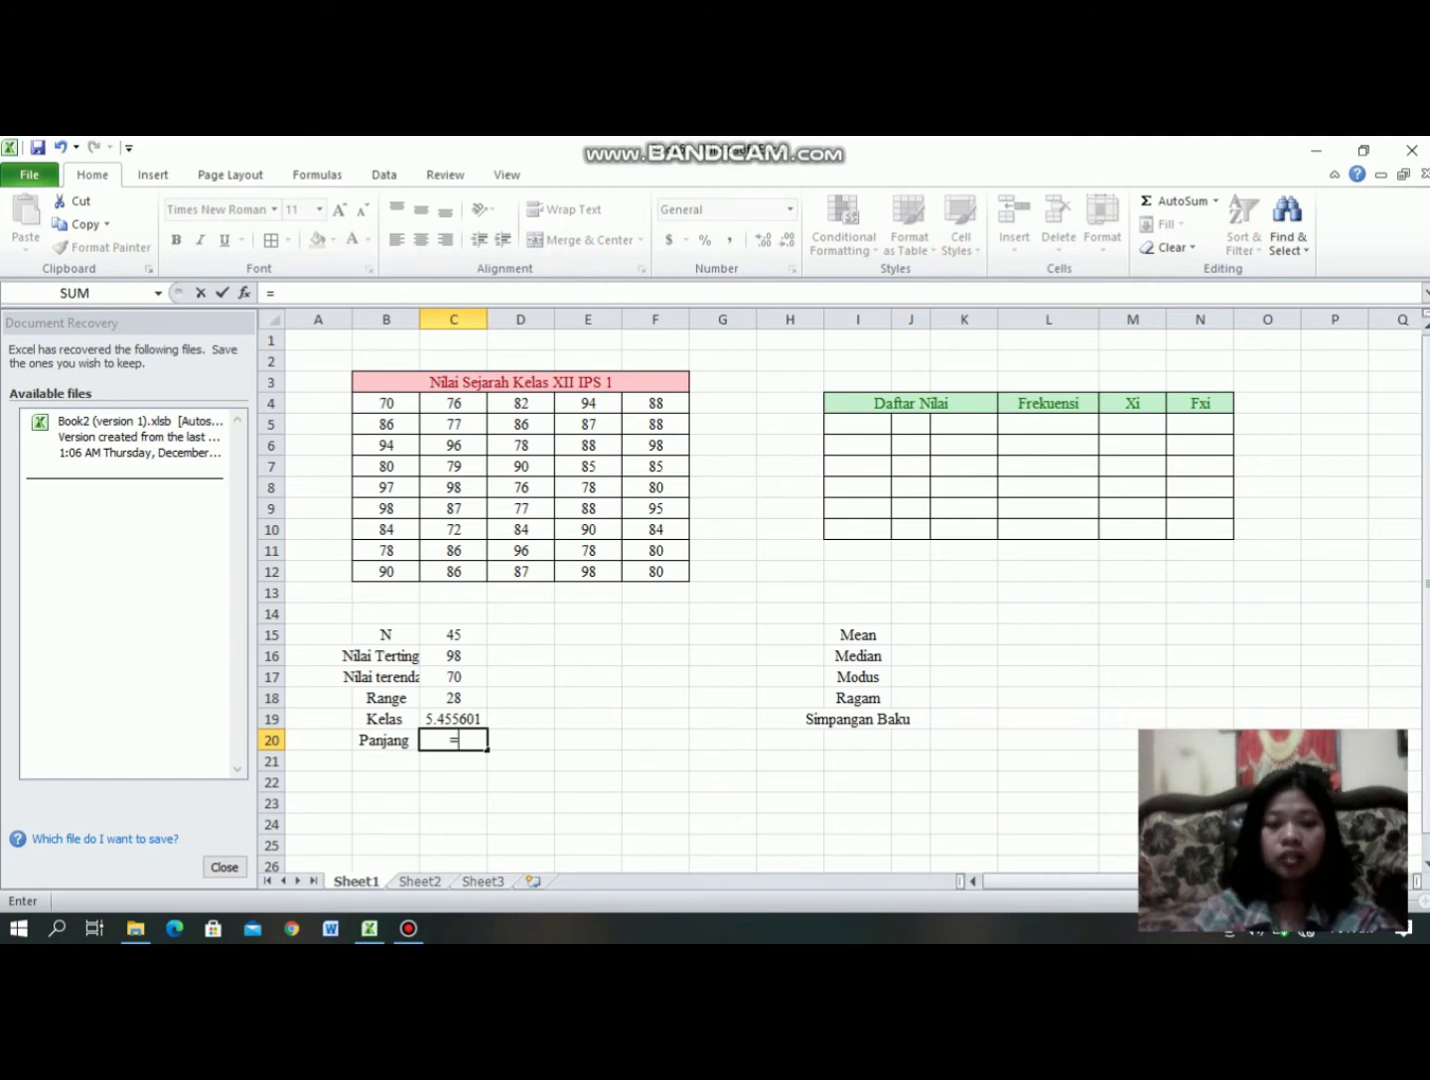
click(454, 698)
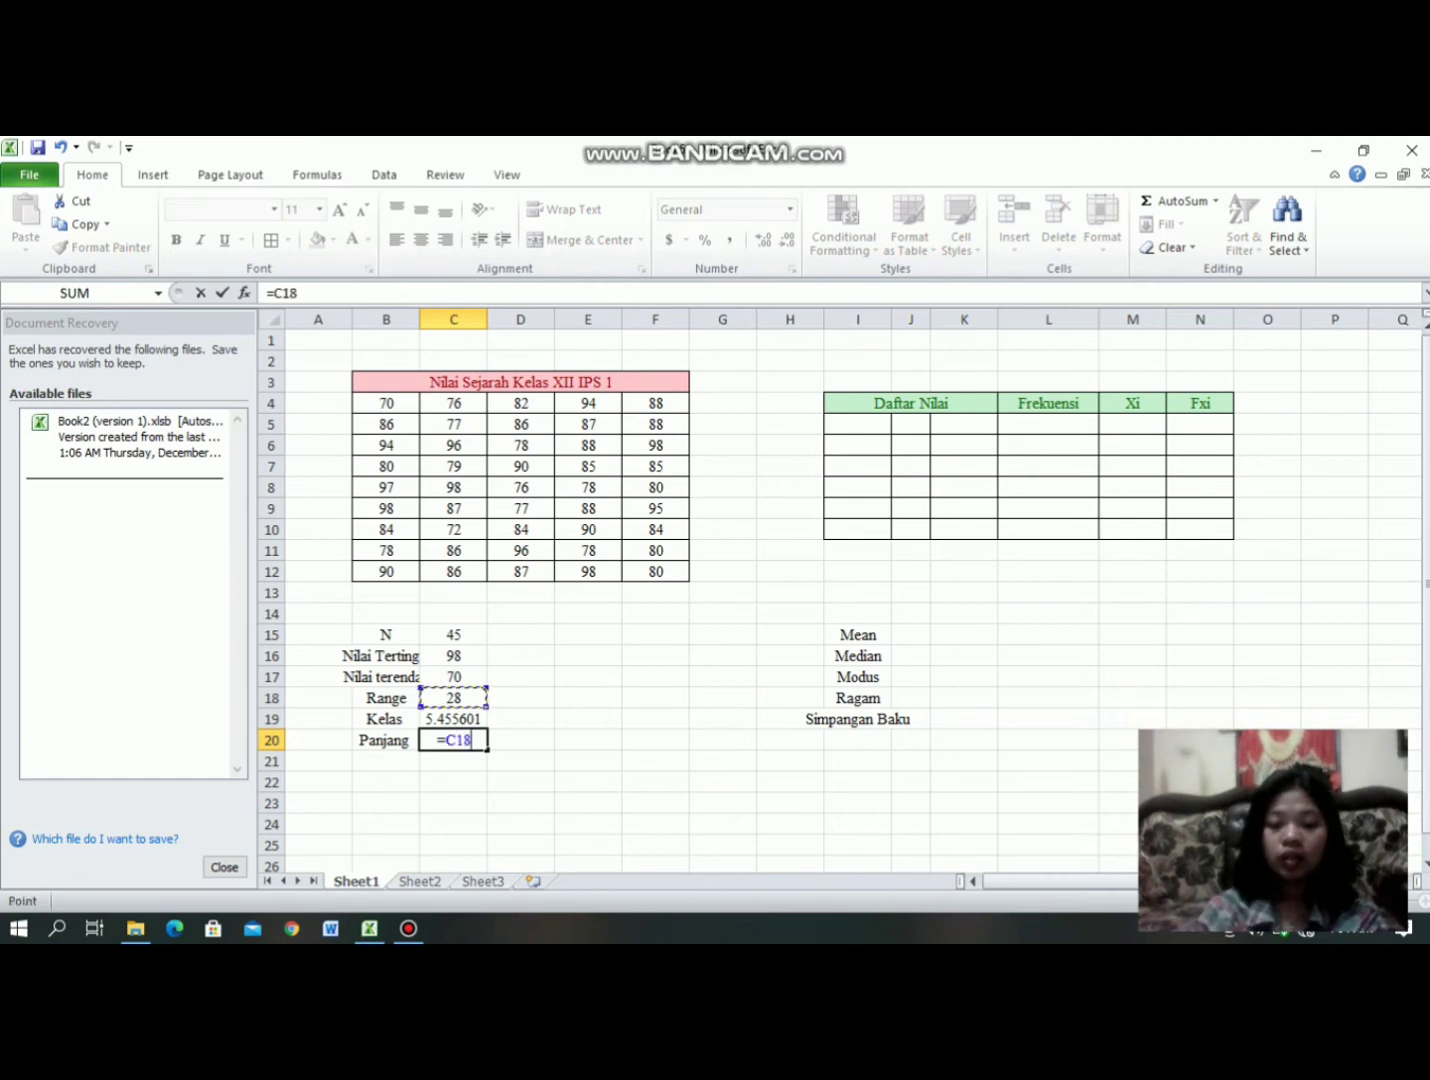
text(/)
click(454, 719)
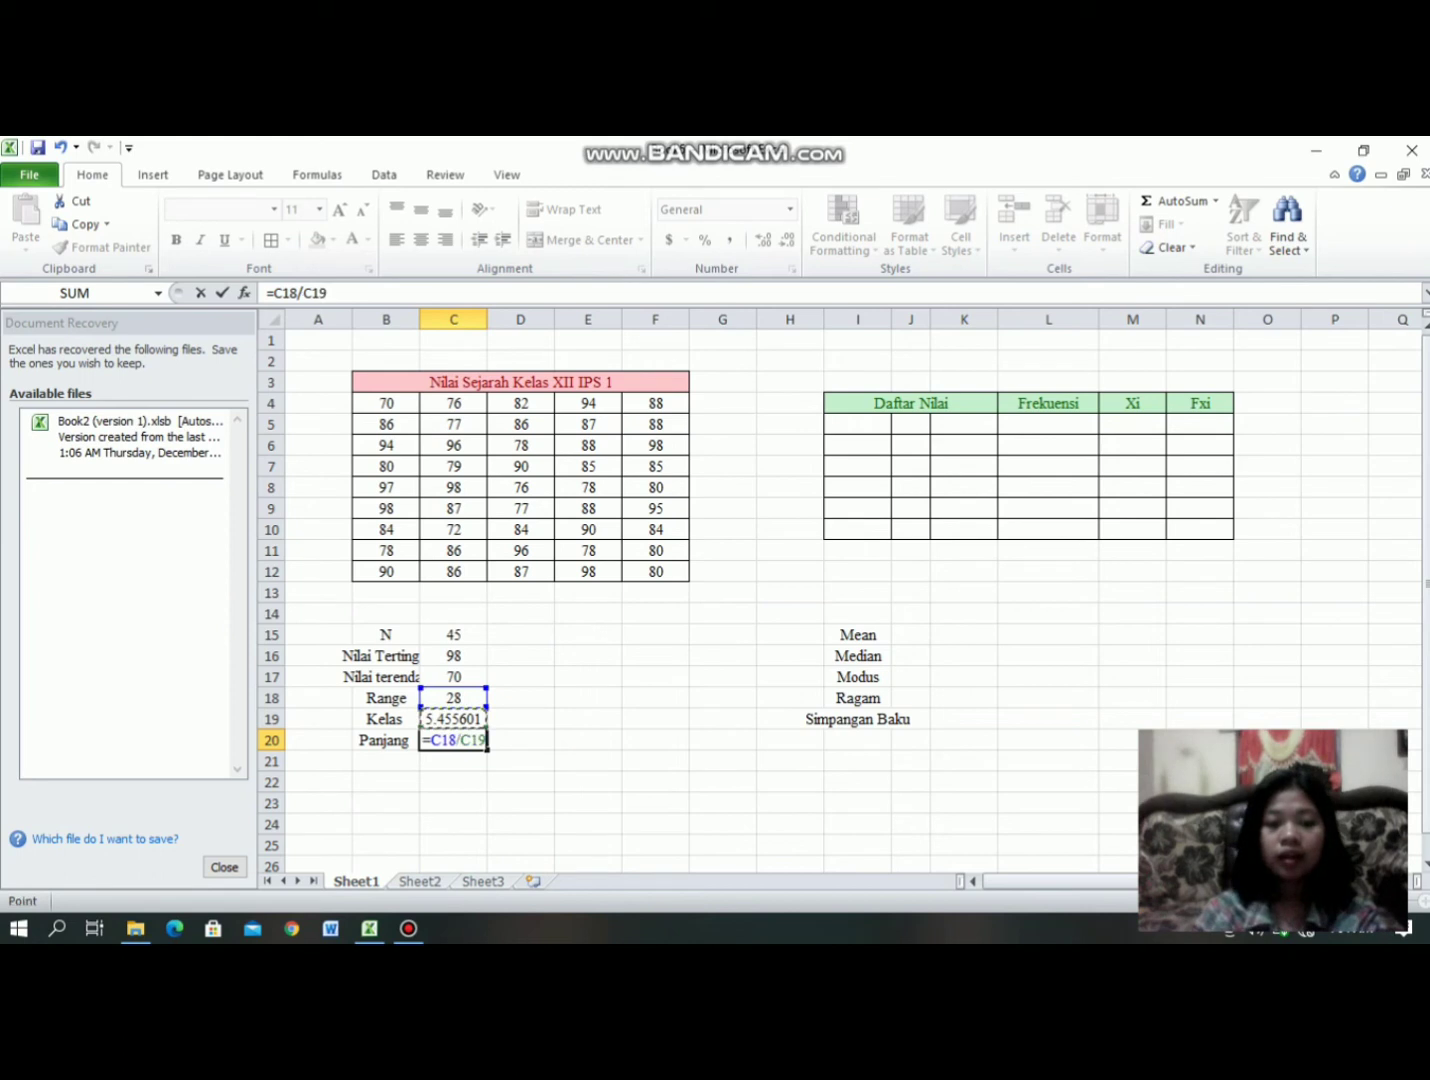
key(Return)
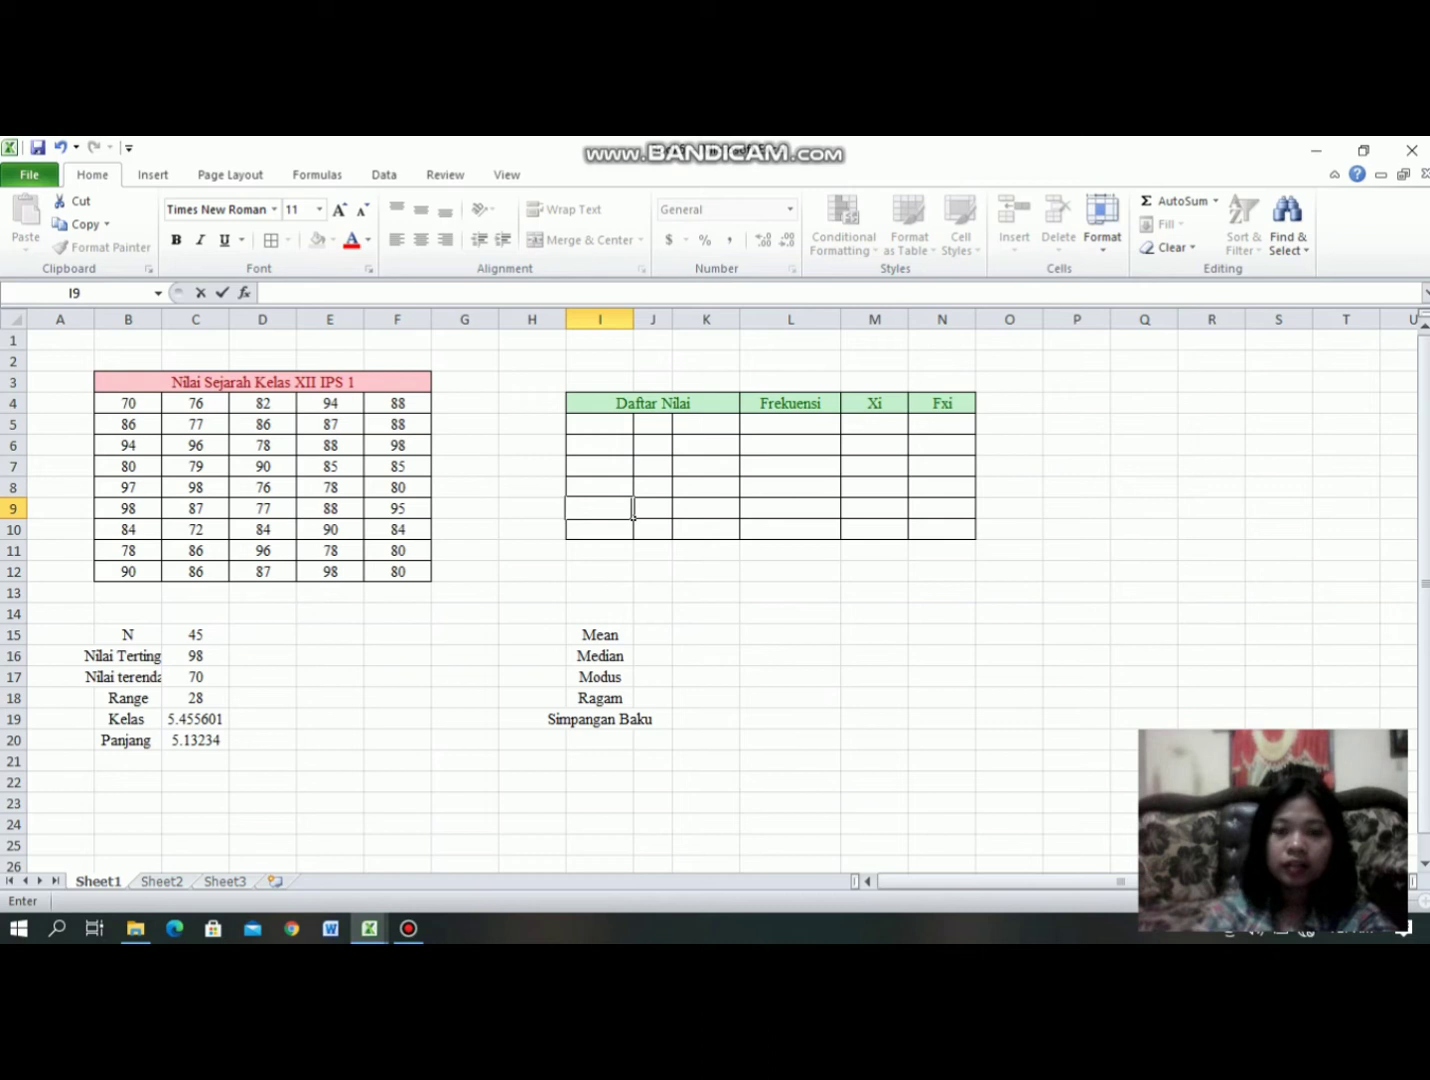
Step: Fill the first two Daftar Nilai class intervals in columns I and K: 70 to 75 in row 5 and 76 to 81 in row 6
click(630, 428)
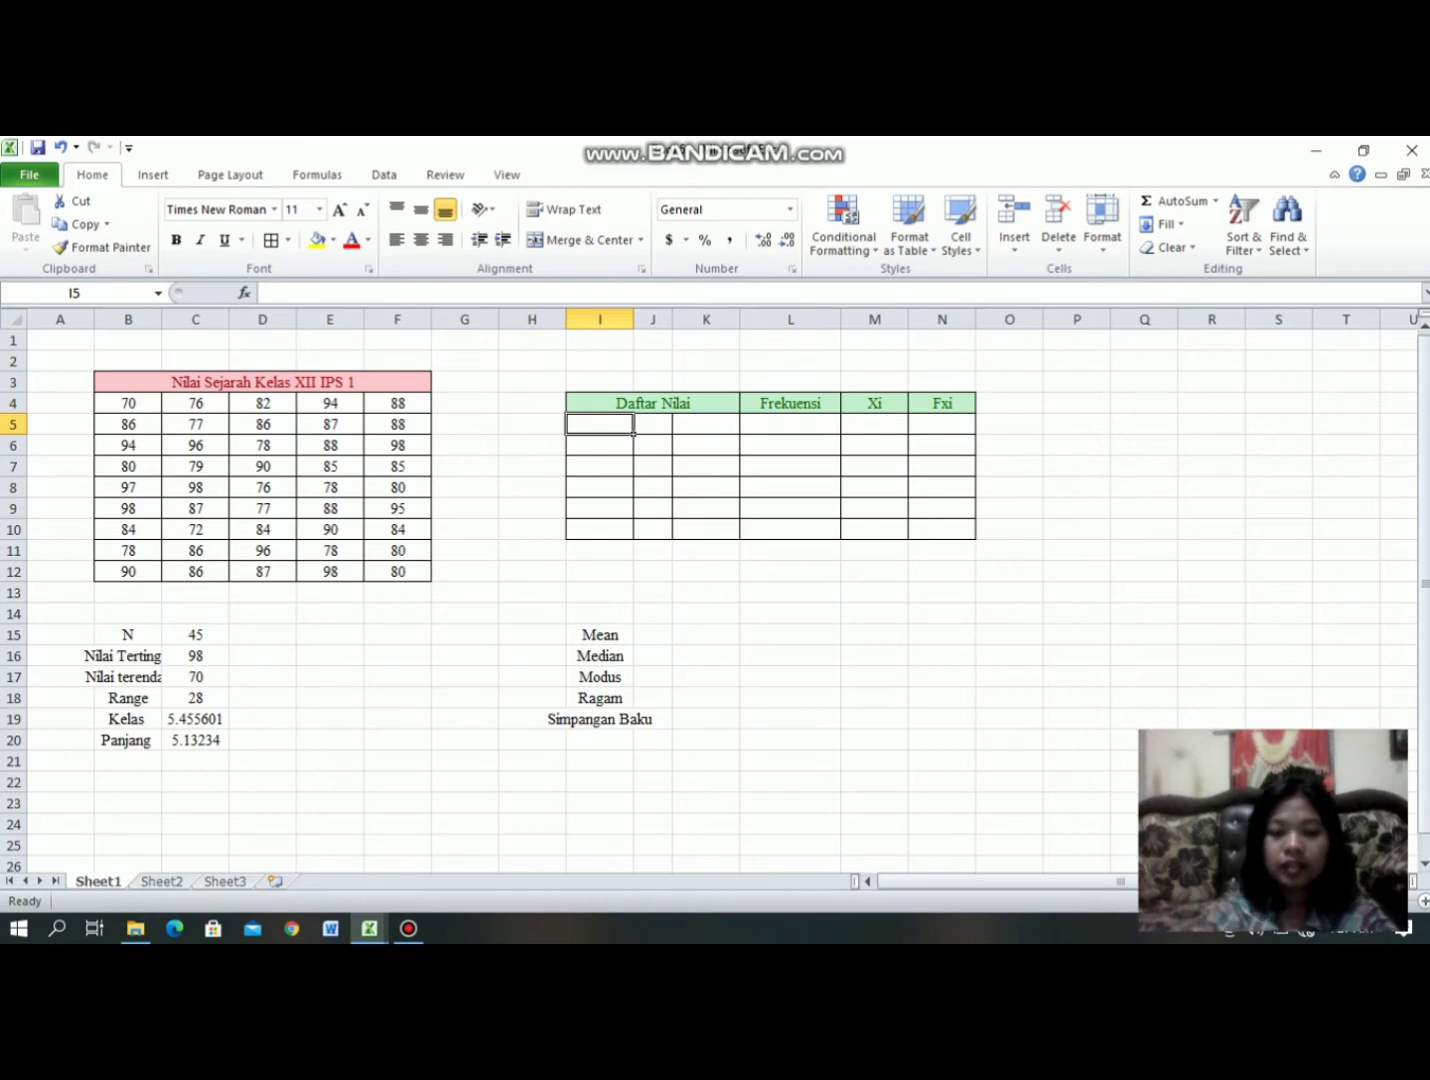
text(7)
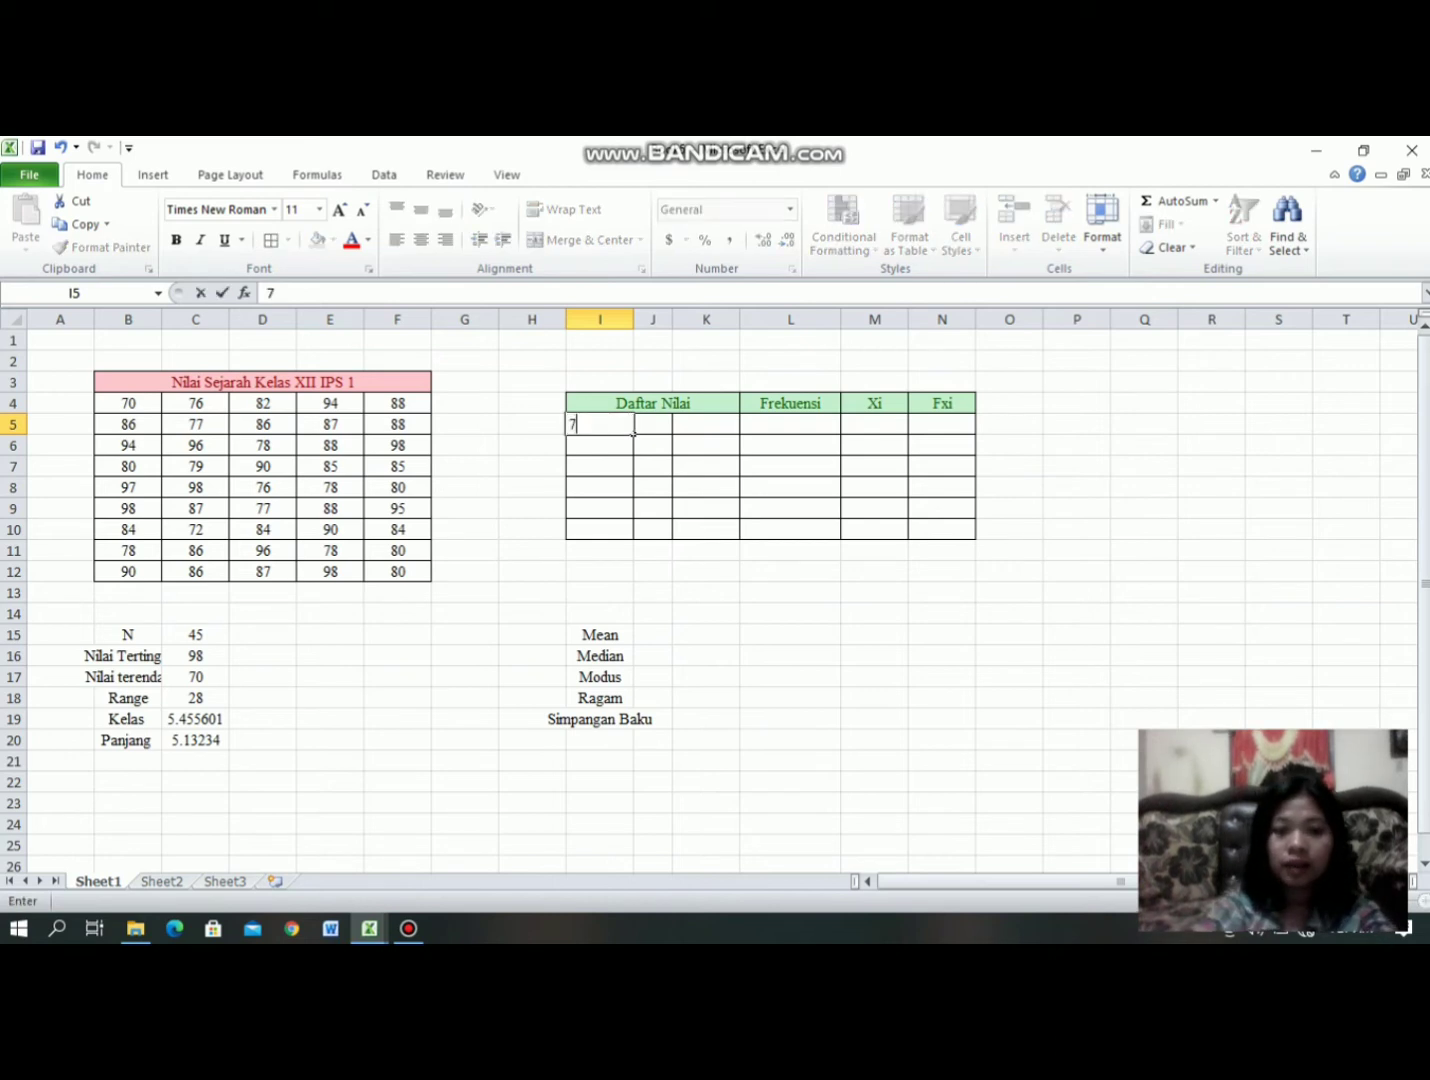
text(0)
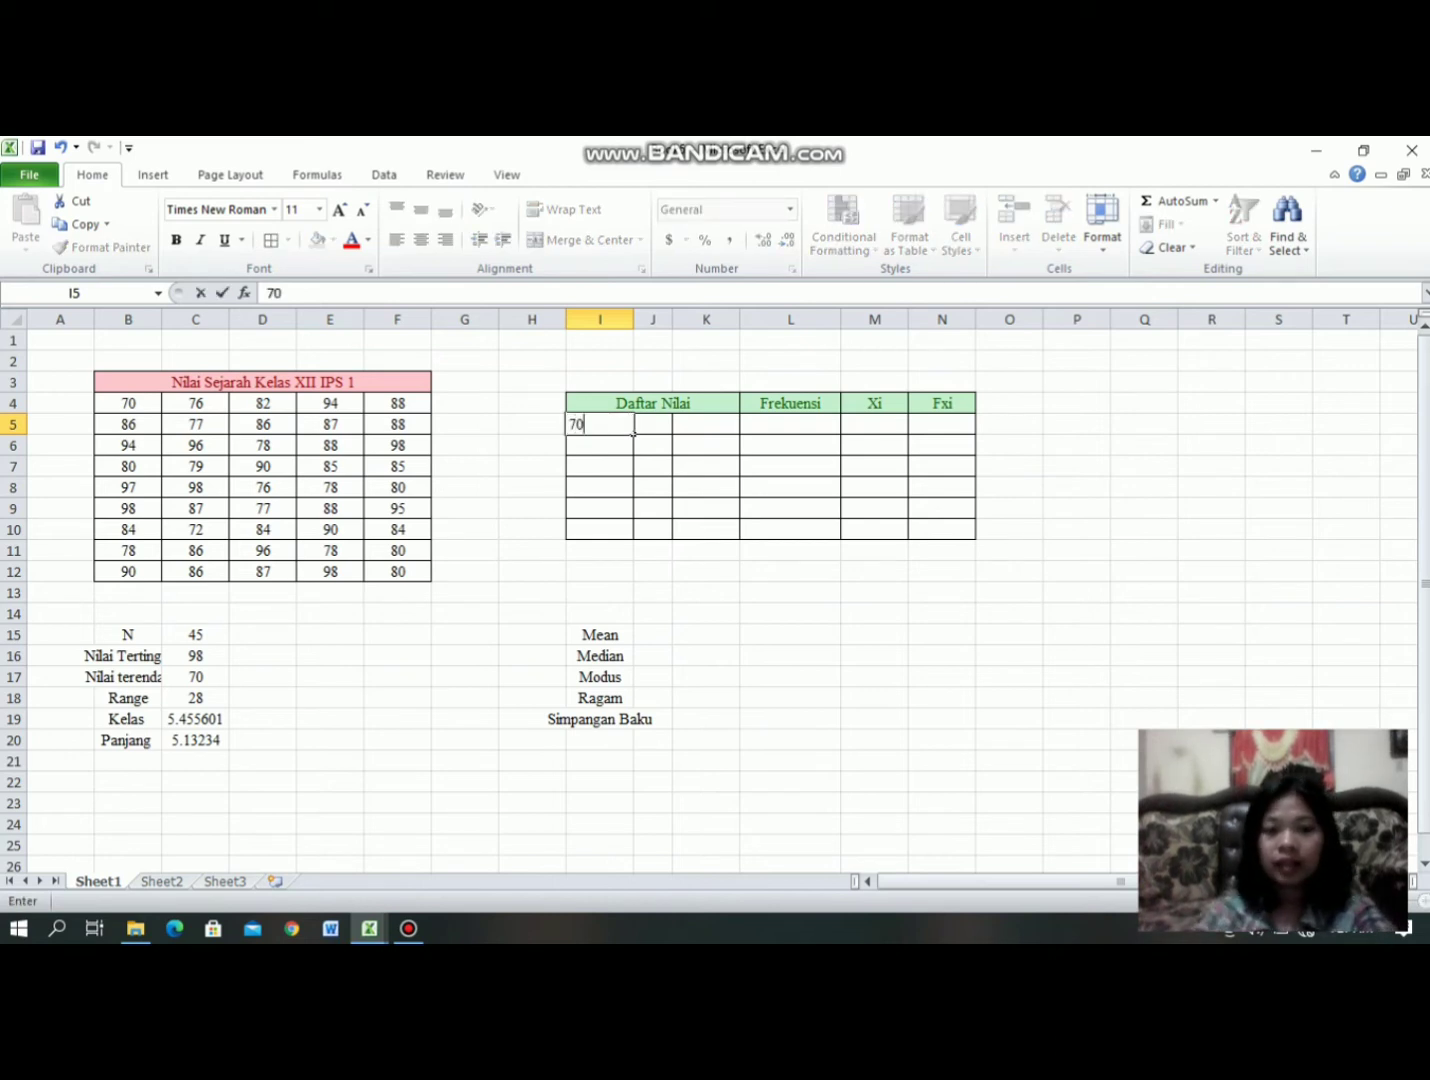
click(735, 430)
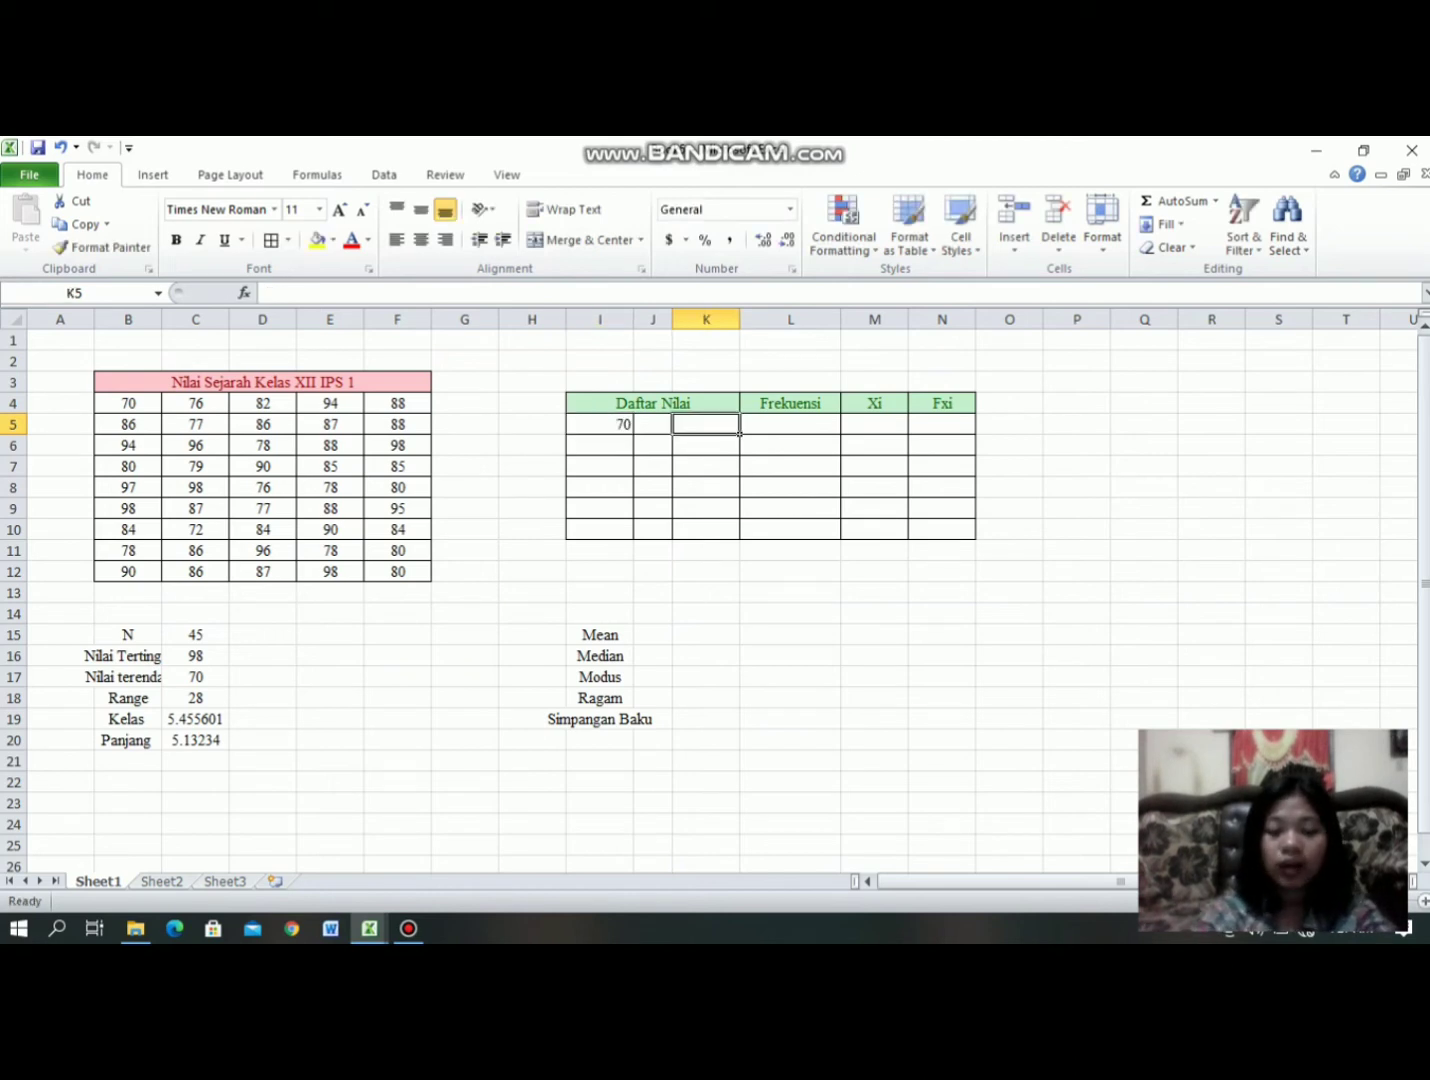
text(75)
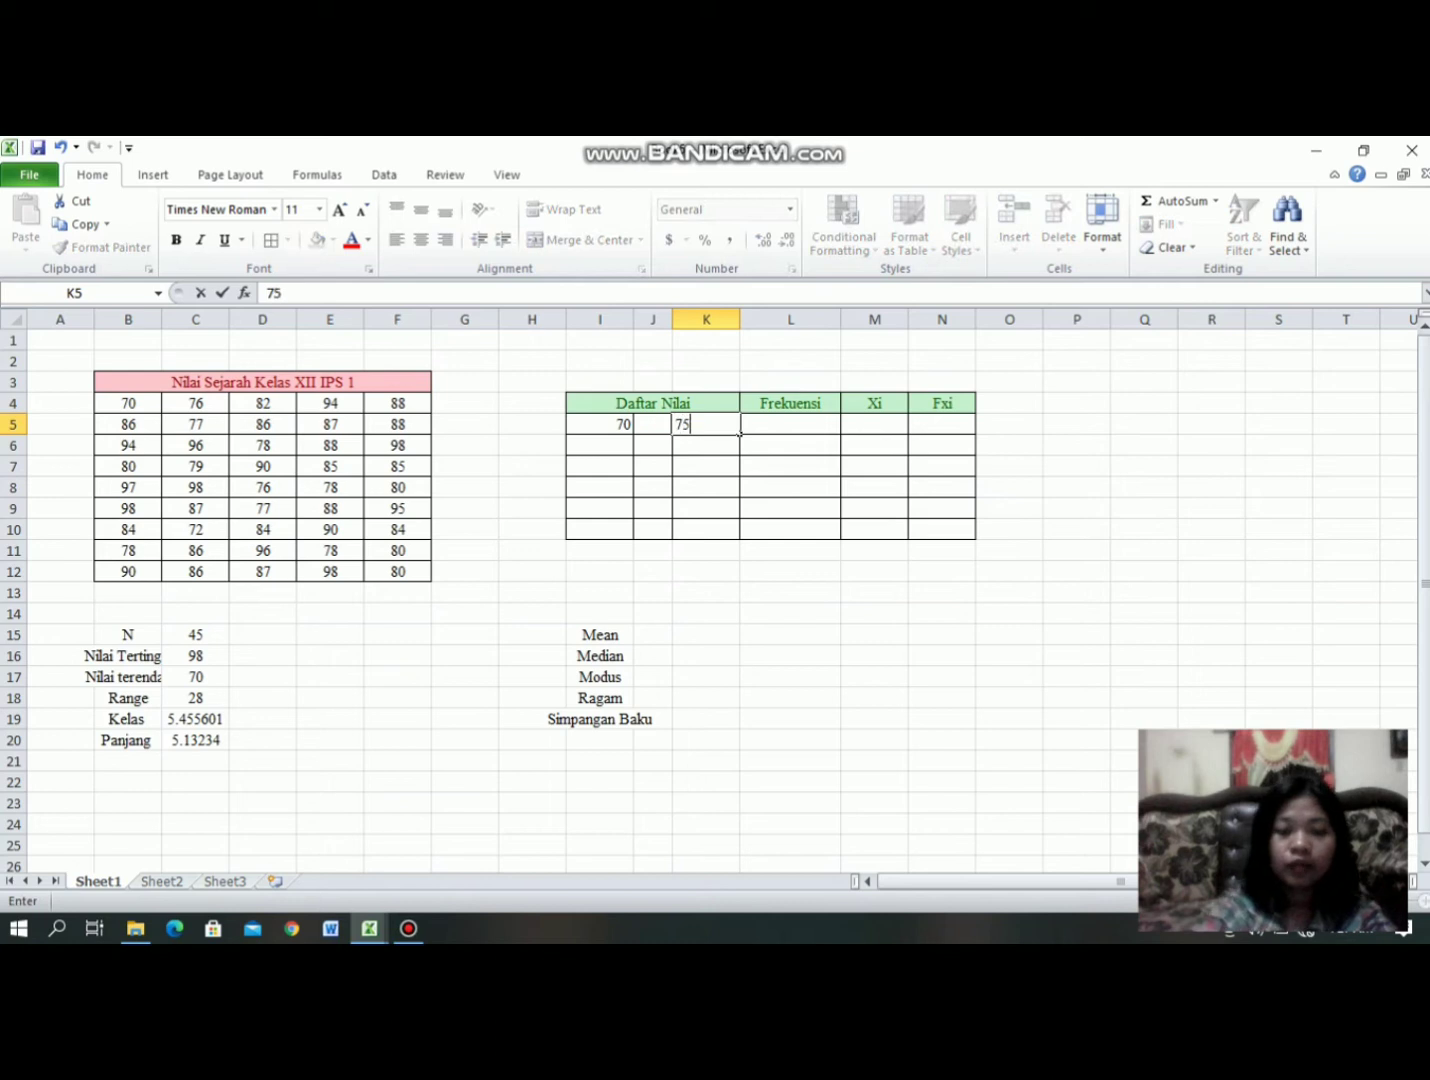
click(600, 446)
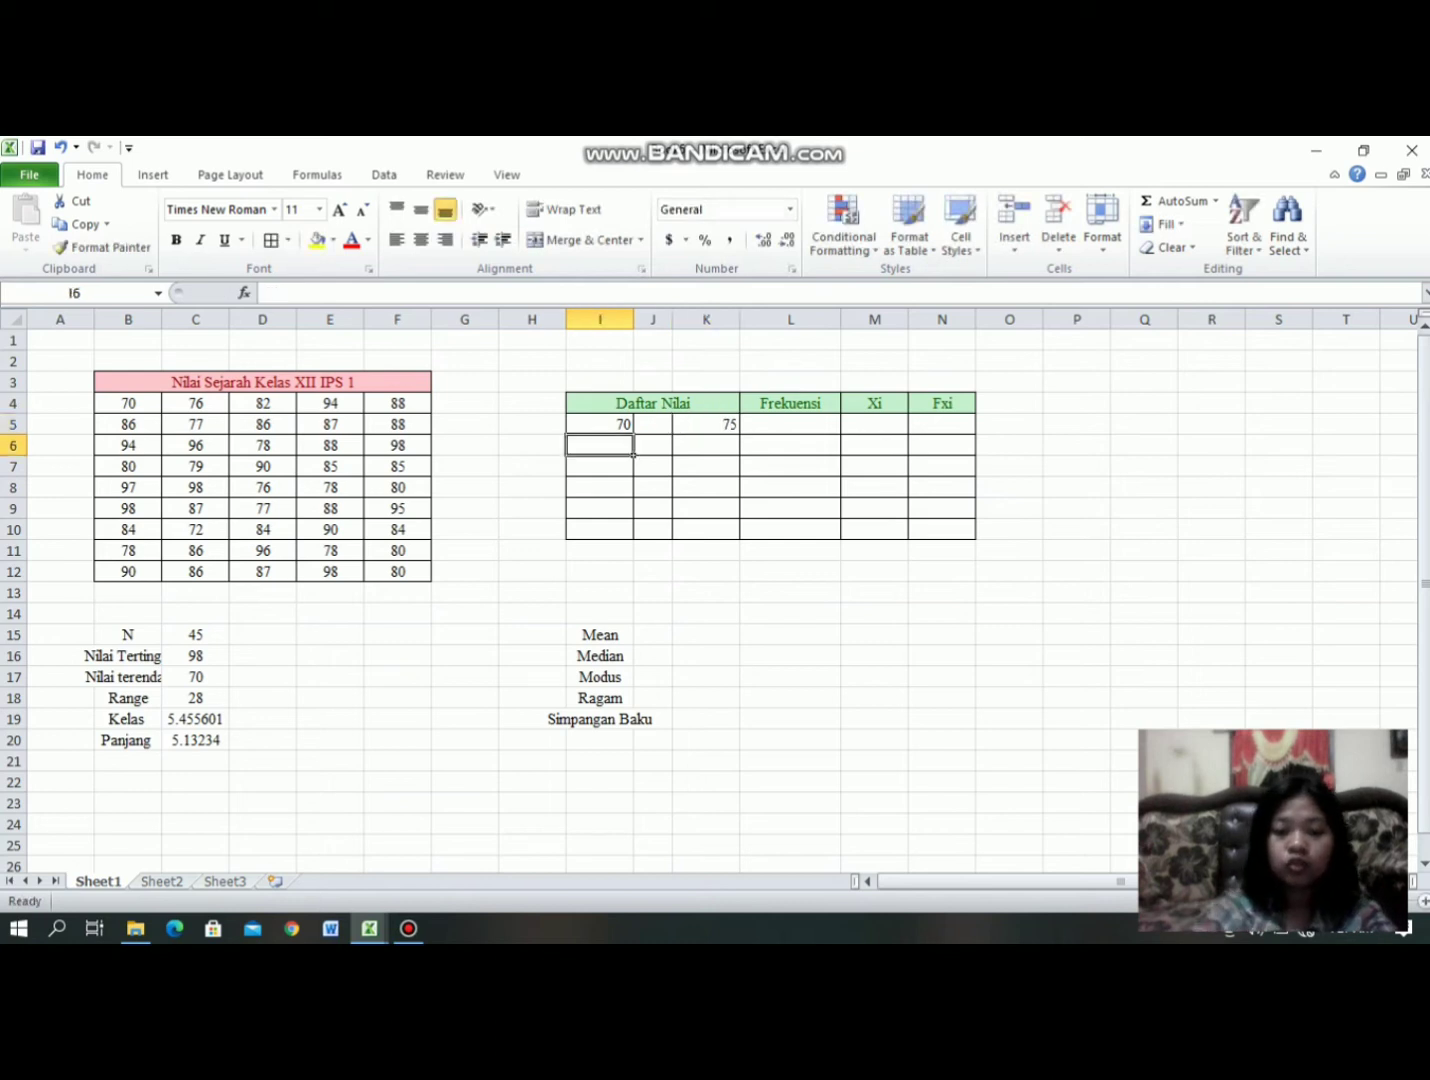
text(76)
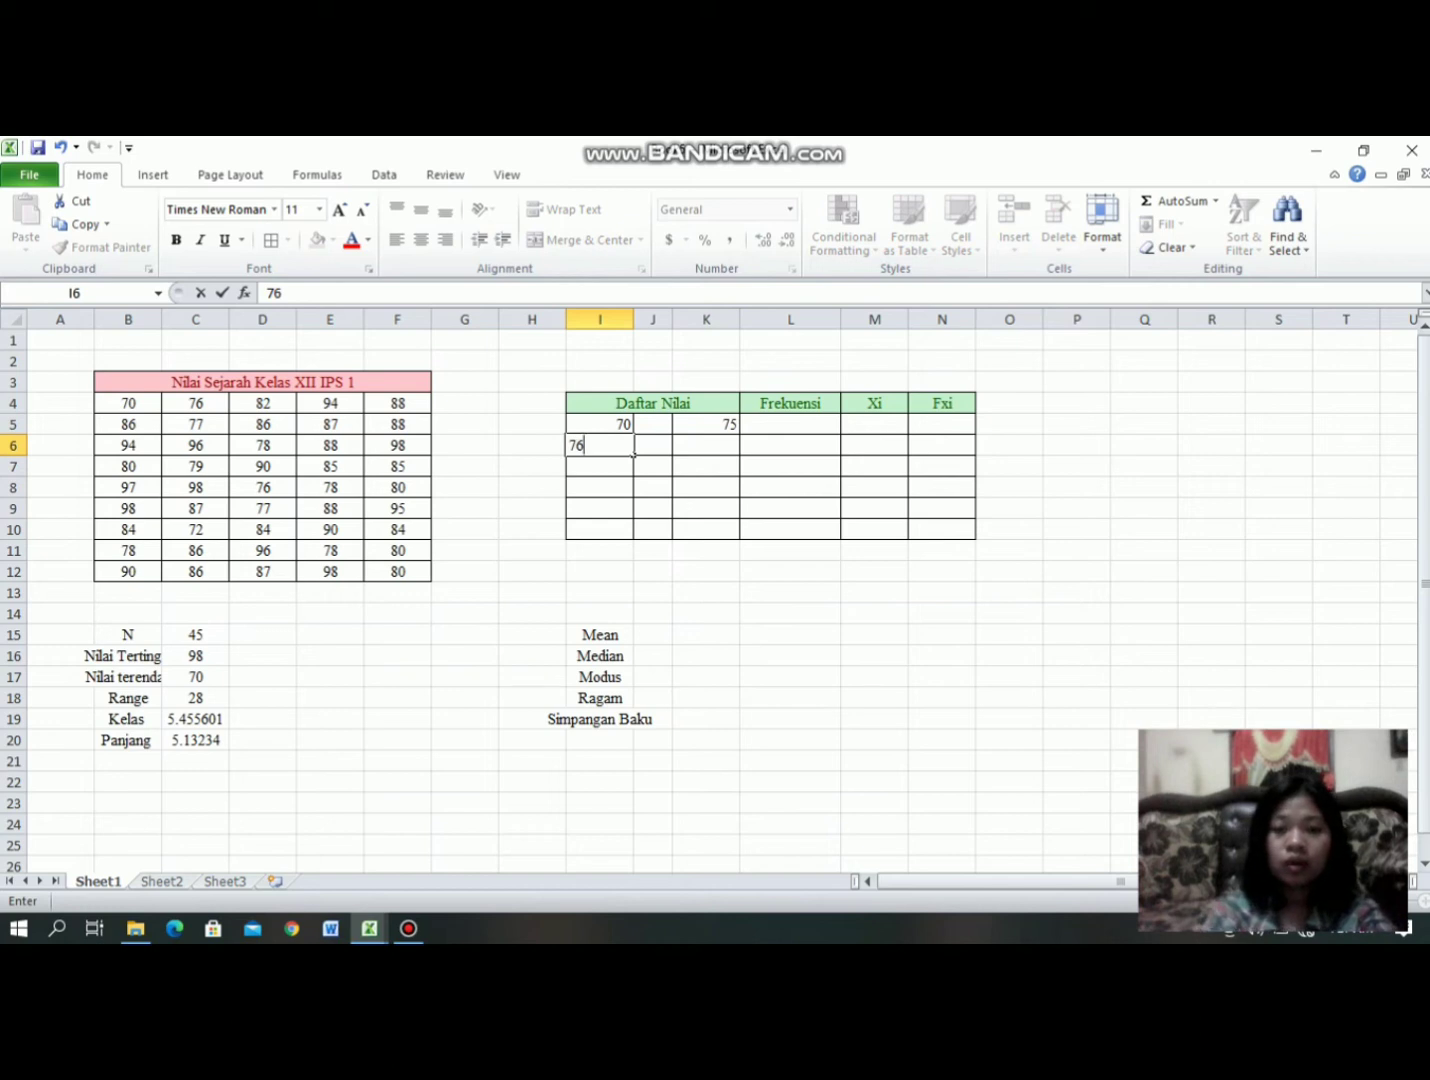
click(706, 446)
text(81)
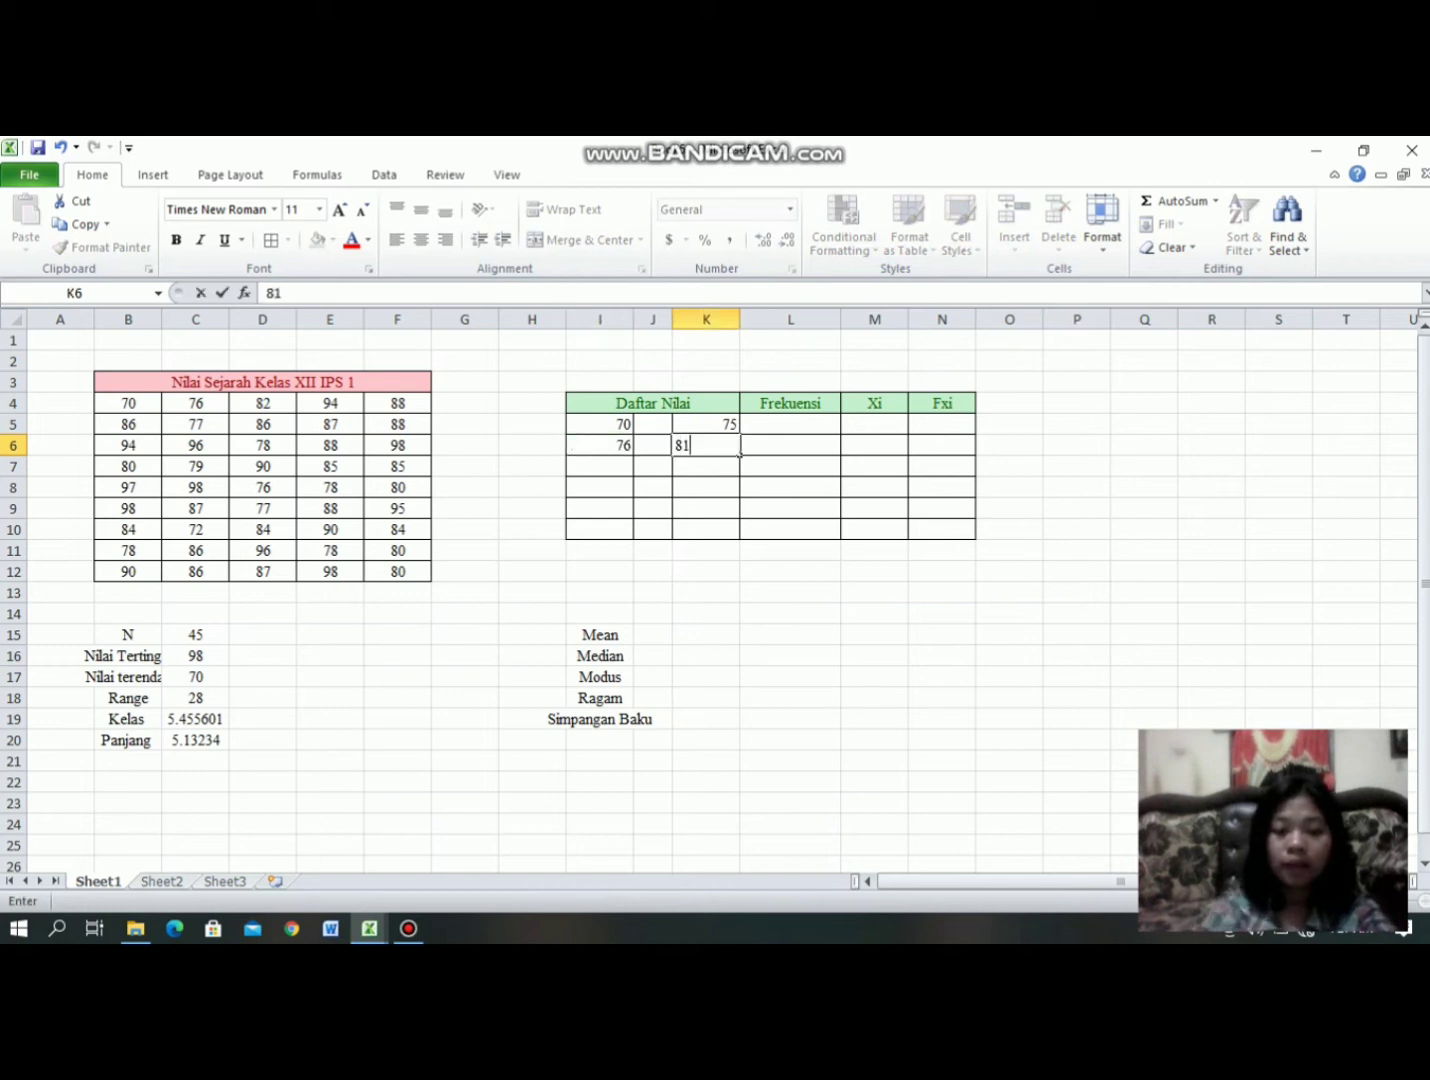
Step: Fill the remaining Daftar Nilai intervals in columns I and K: 82 to 87, 88 to 93 and 94 to 99 in rows 7 to 9
click(628, 470)
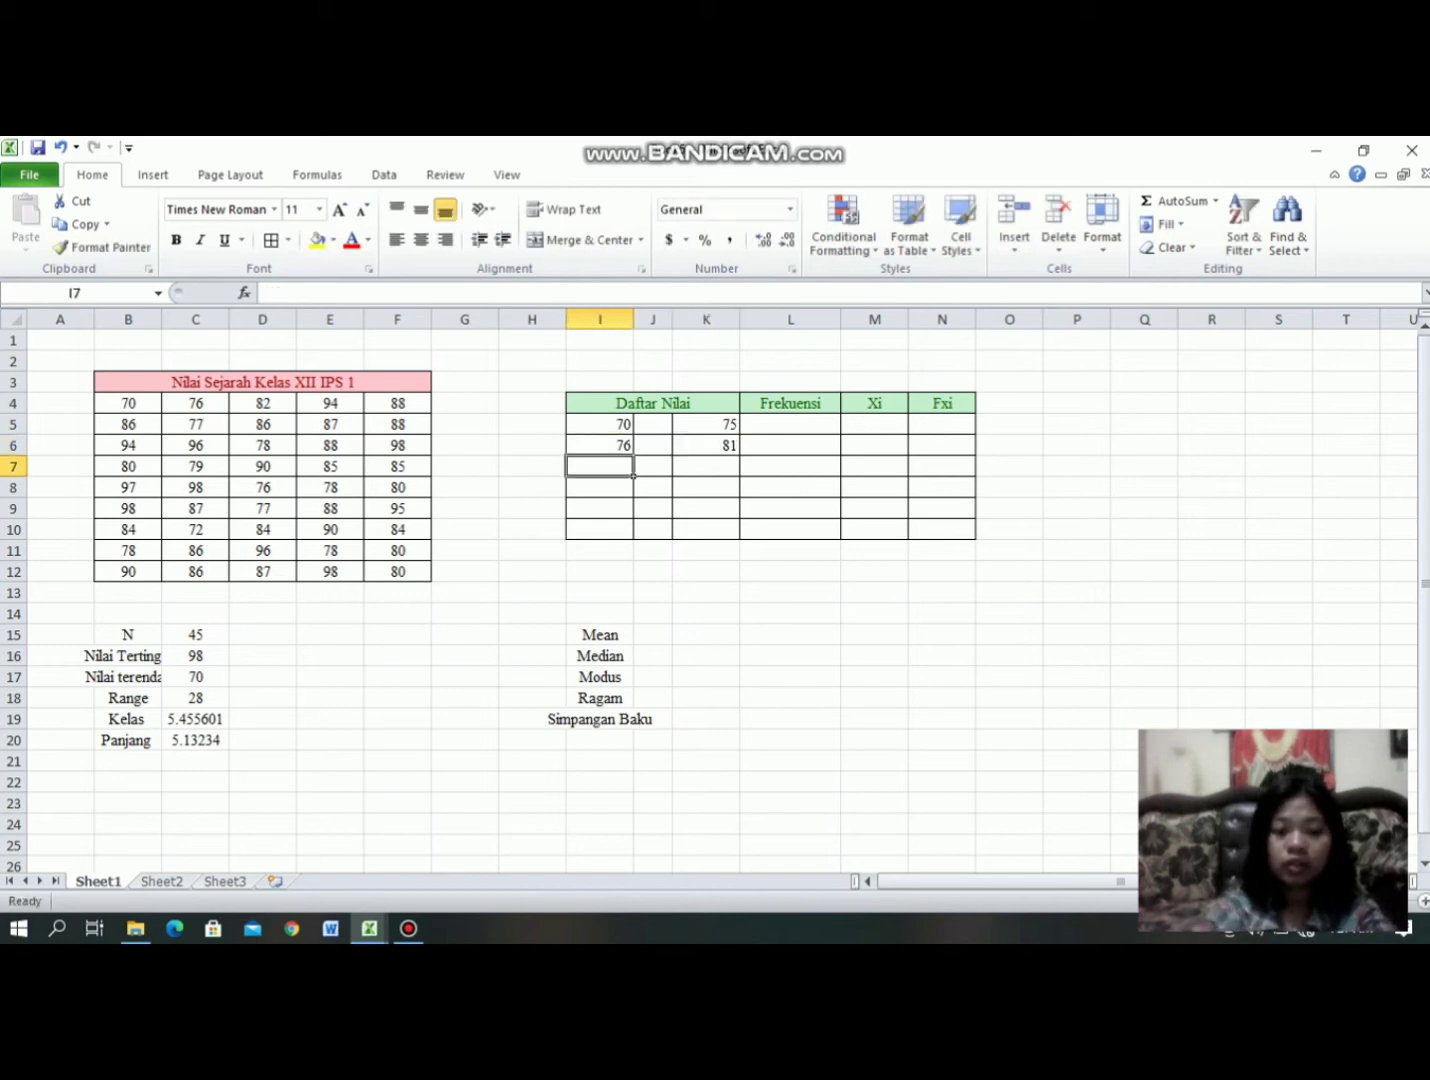
text(82)
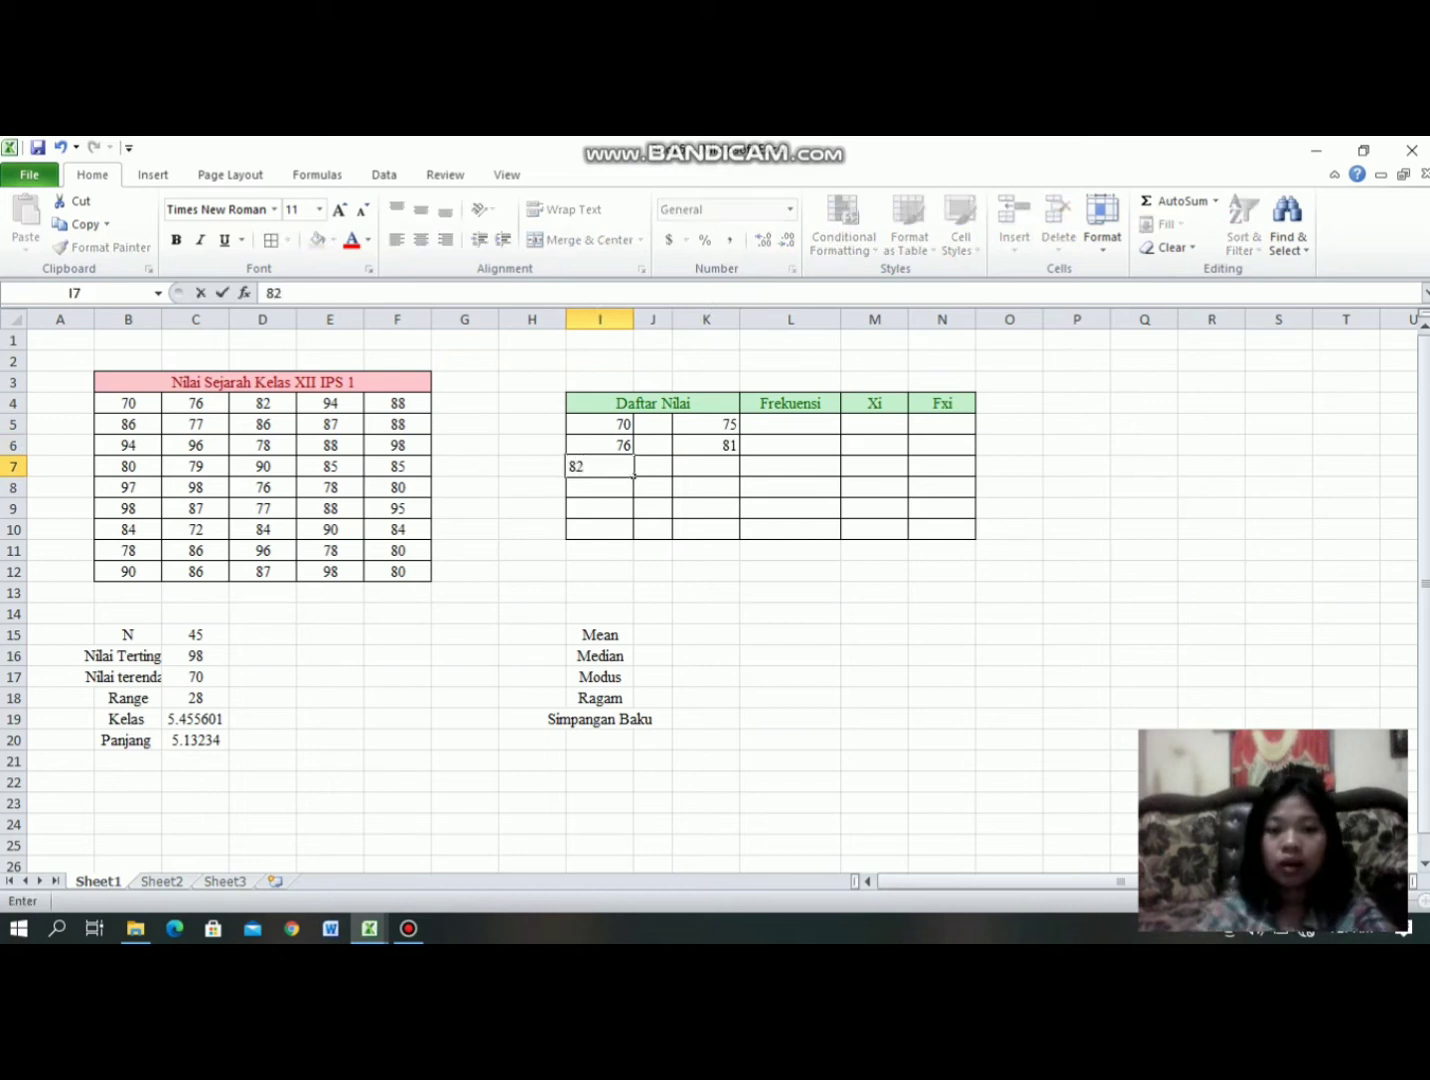
click(706, 467)
text(87)
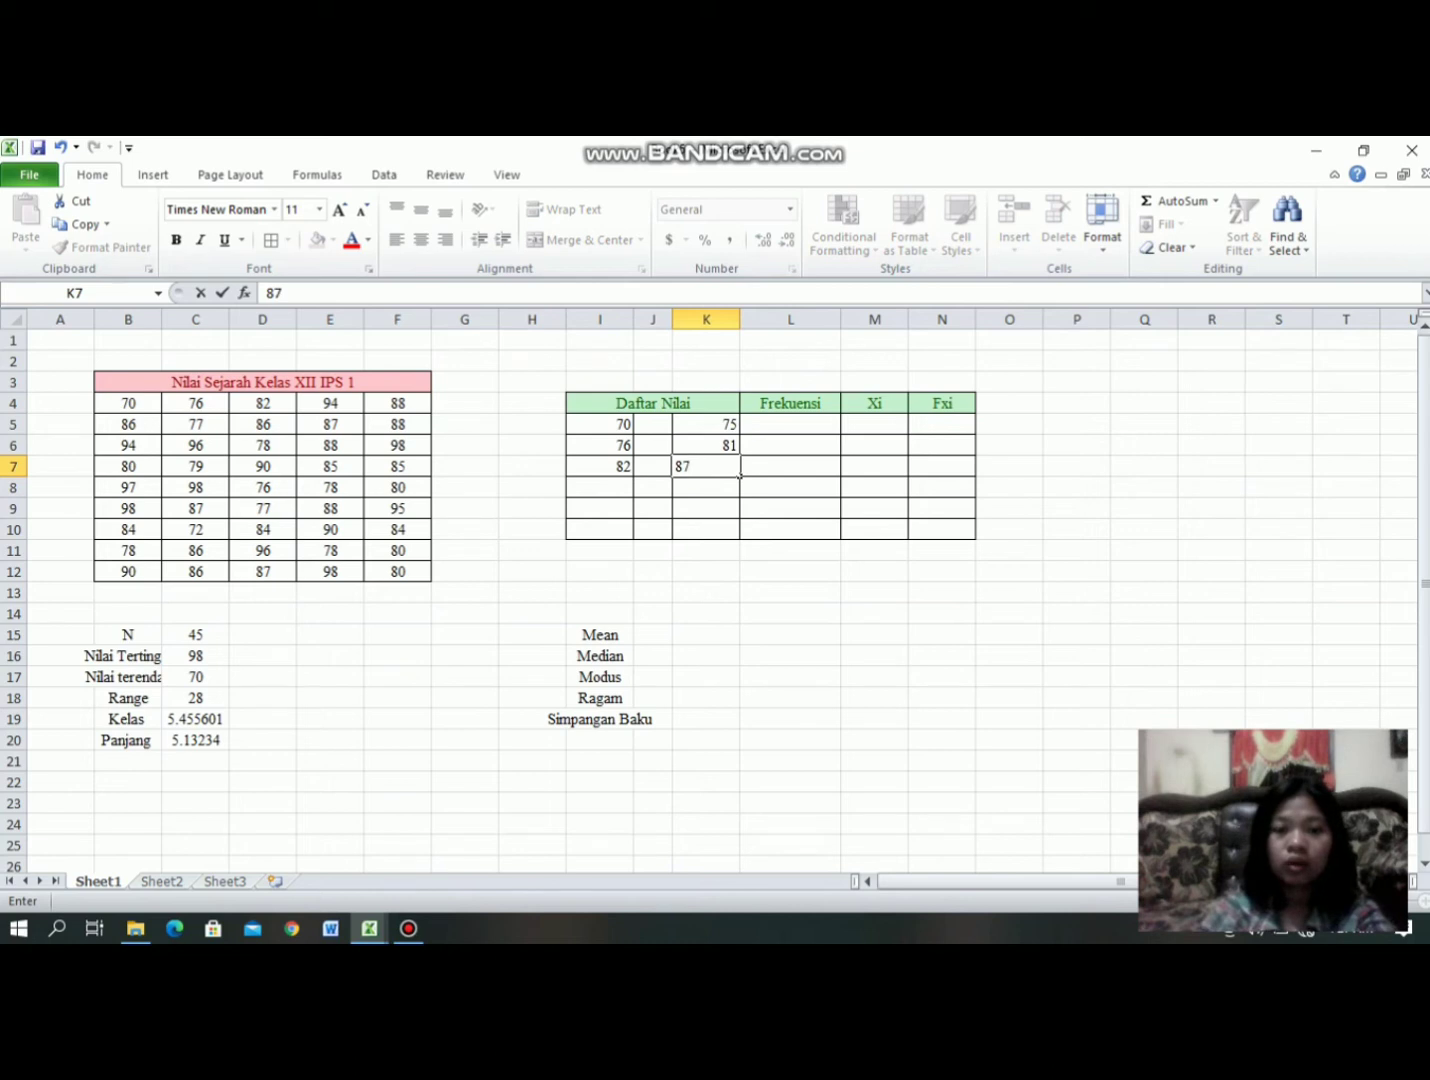
click(631, 493)
text(88)
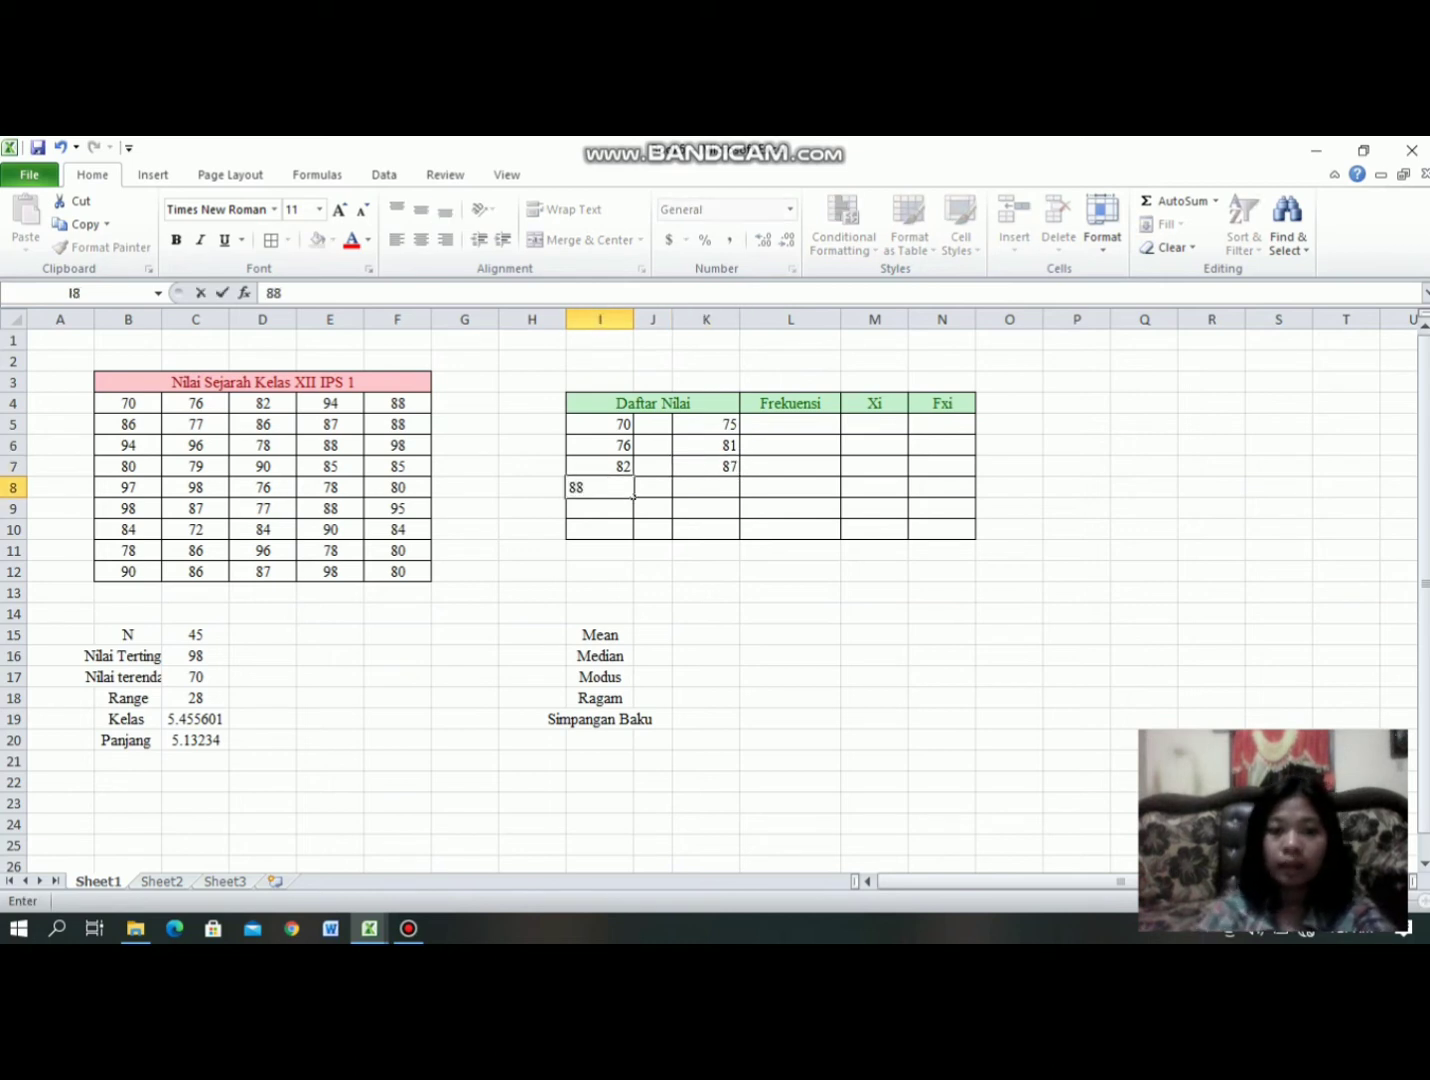
click(730, 490)
text(93)
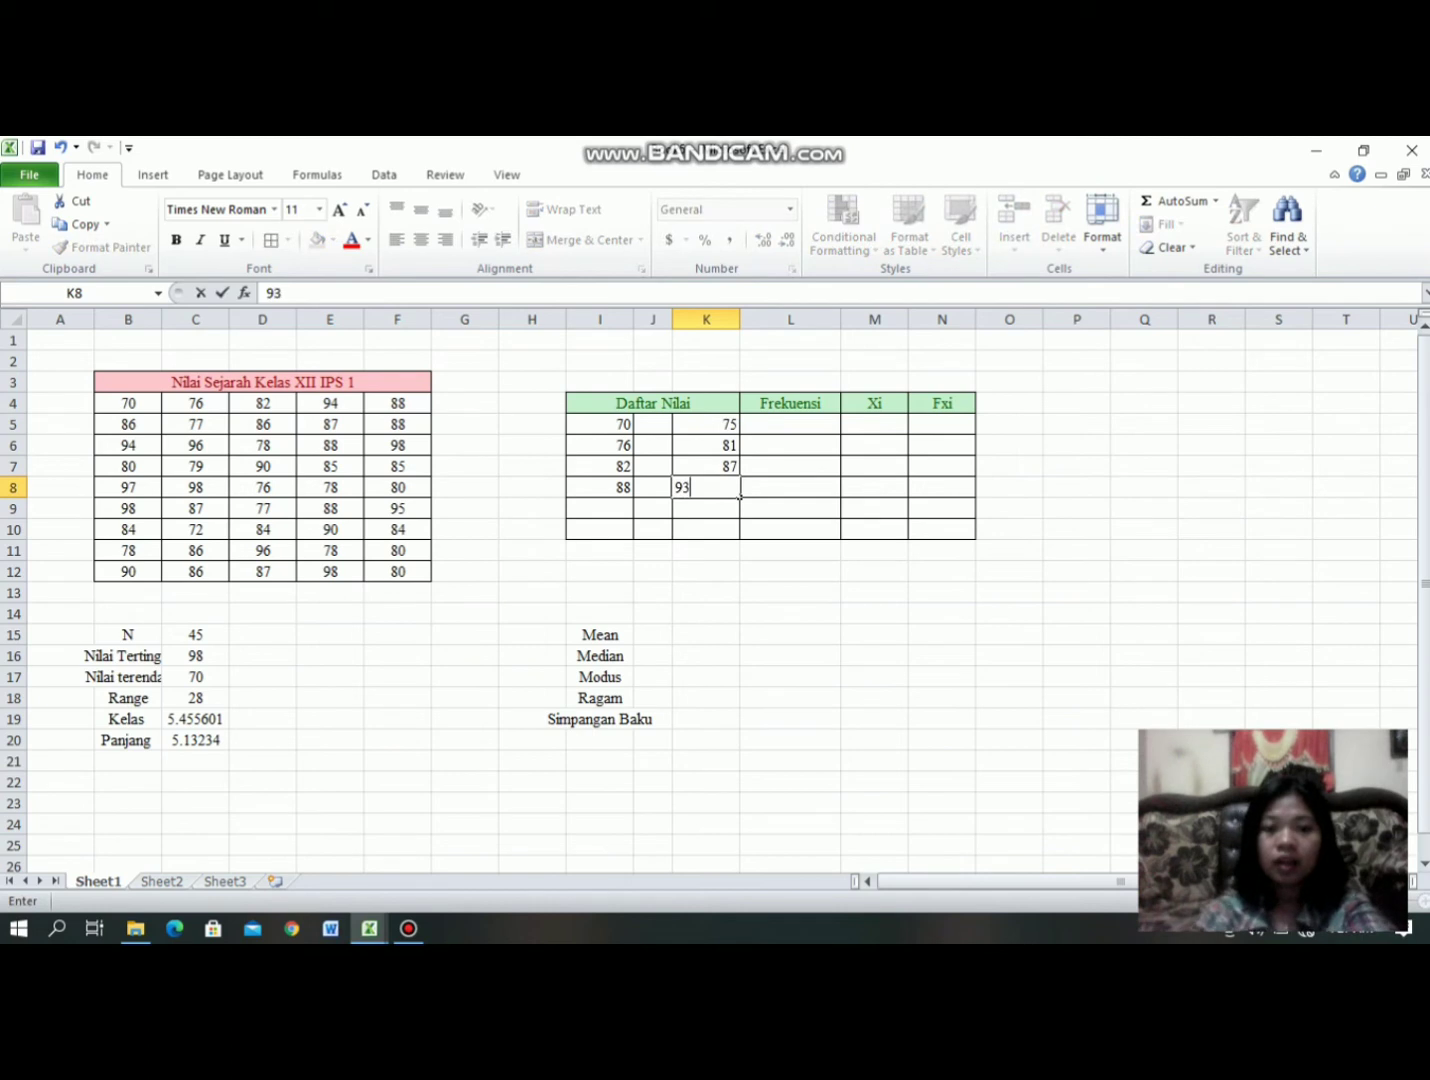
click(630, 512)
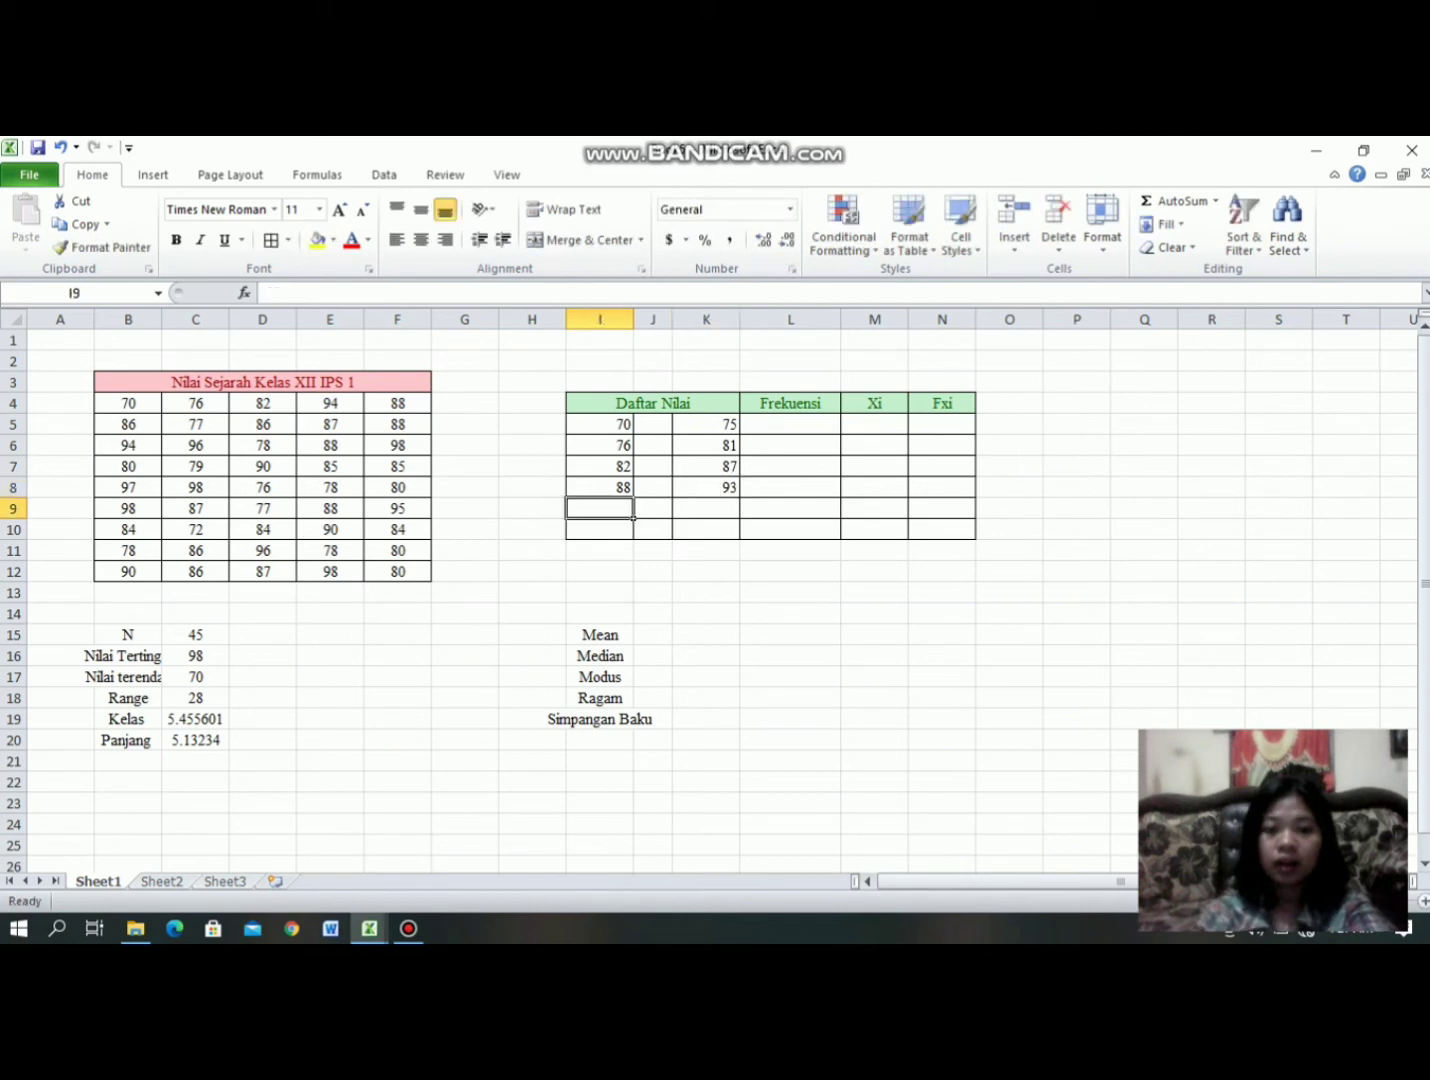
text(94)
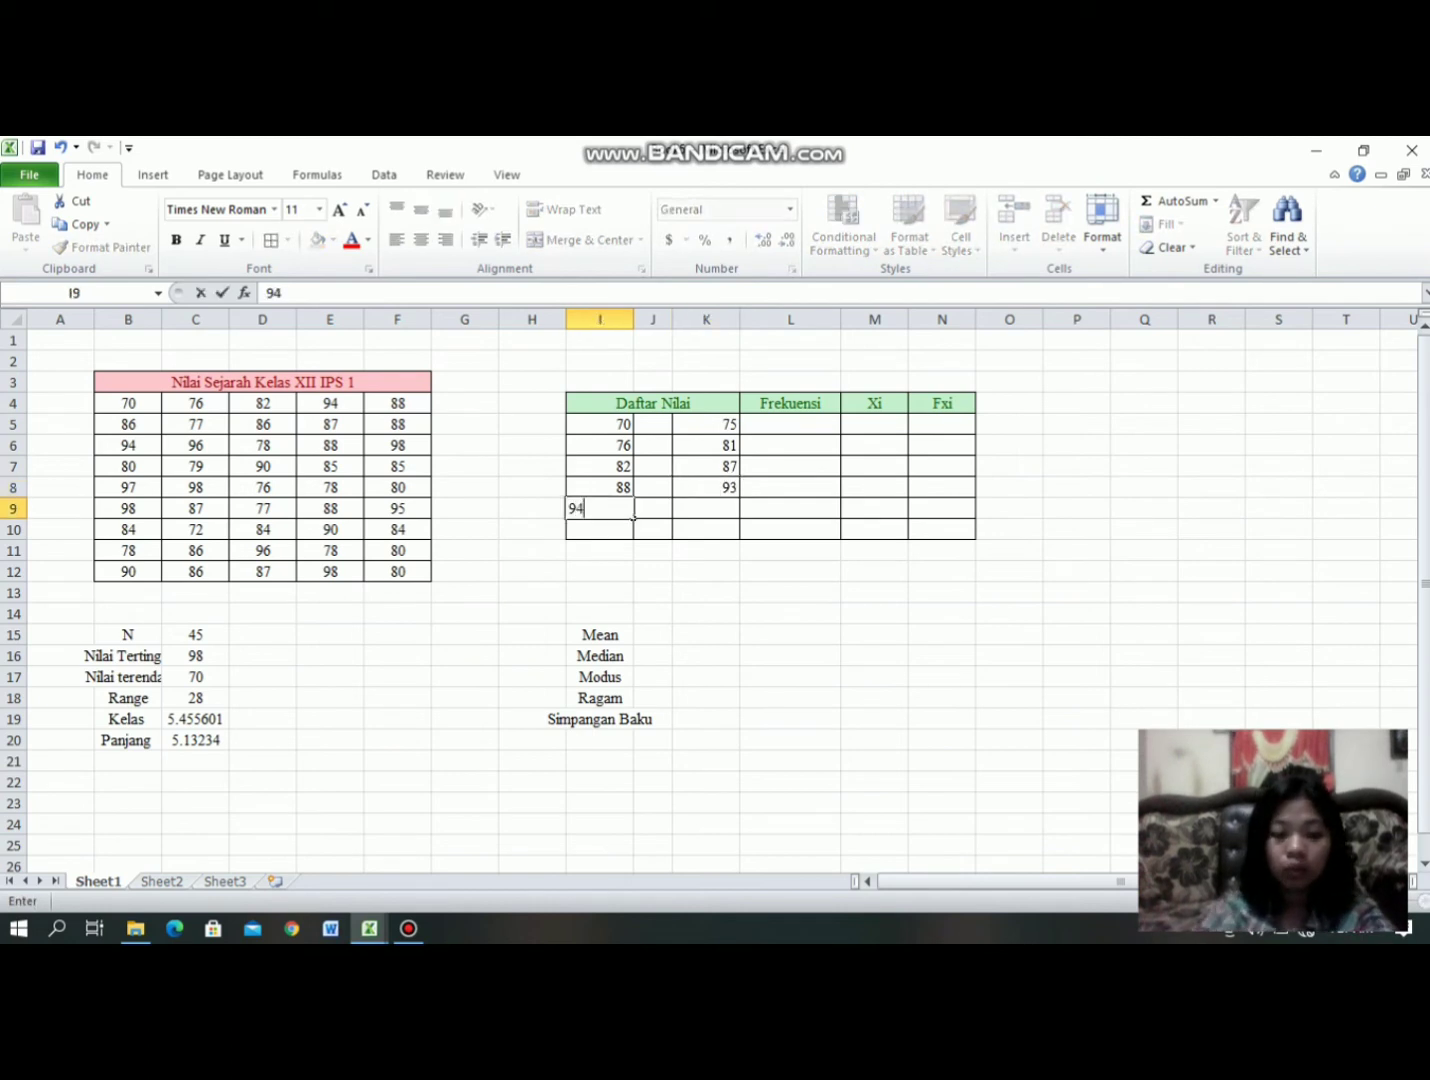
click(737, 512)
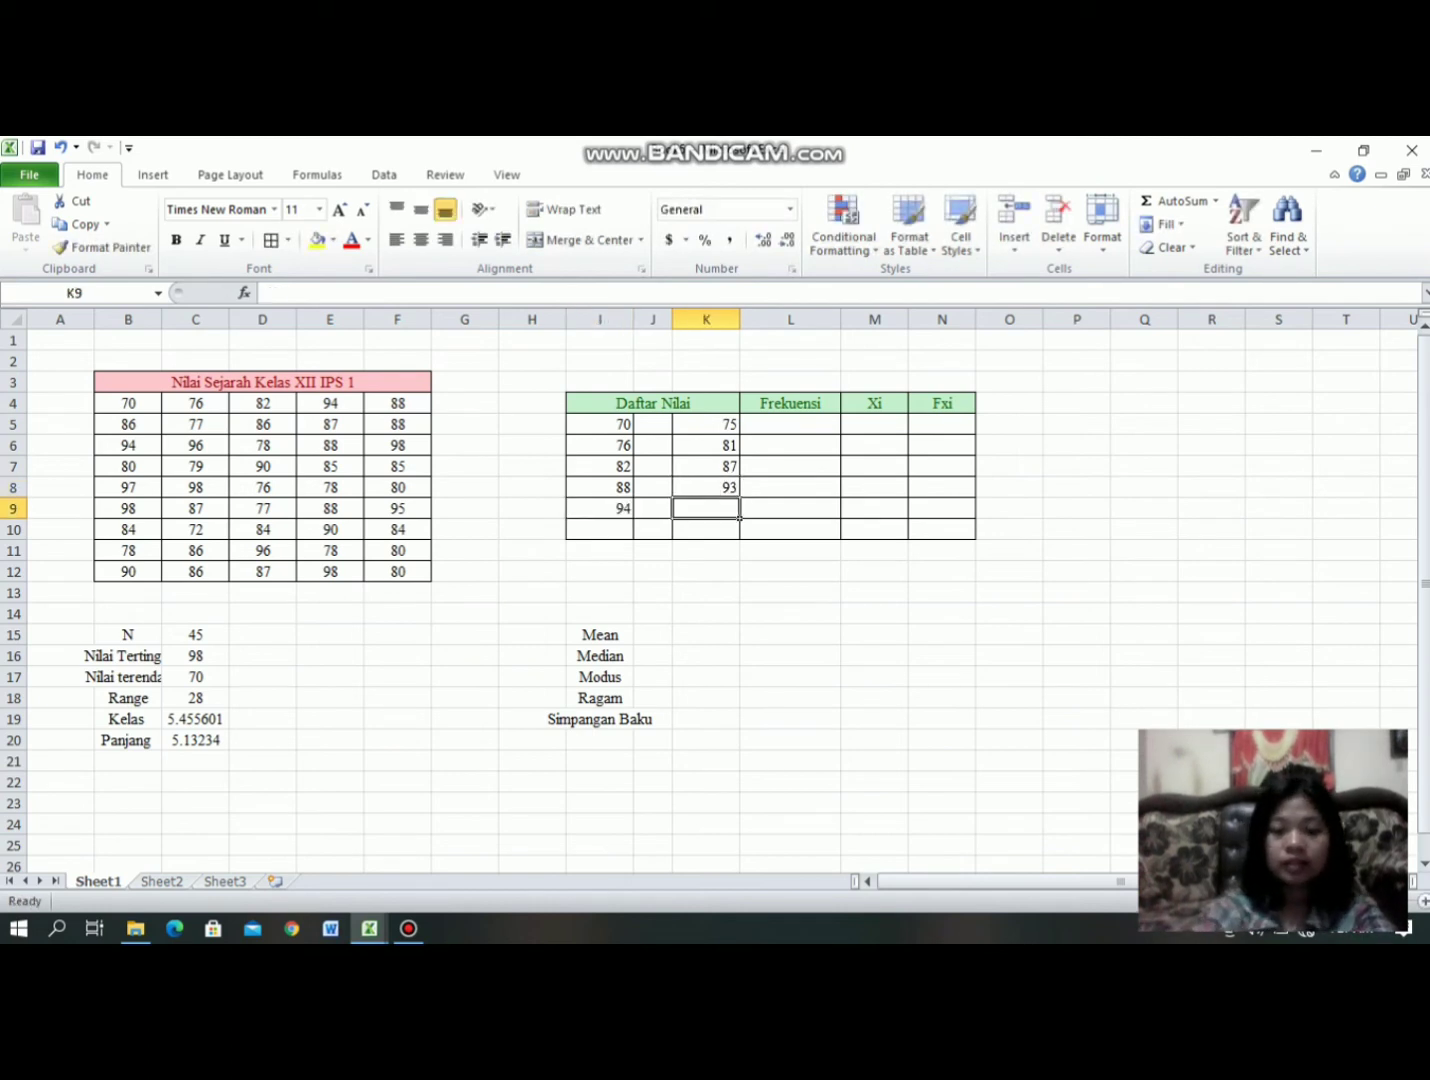
text(99)
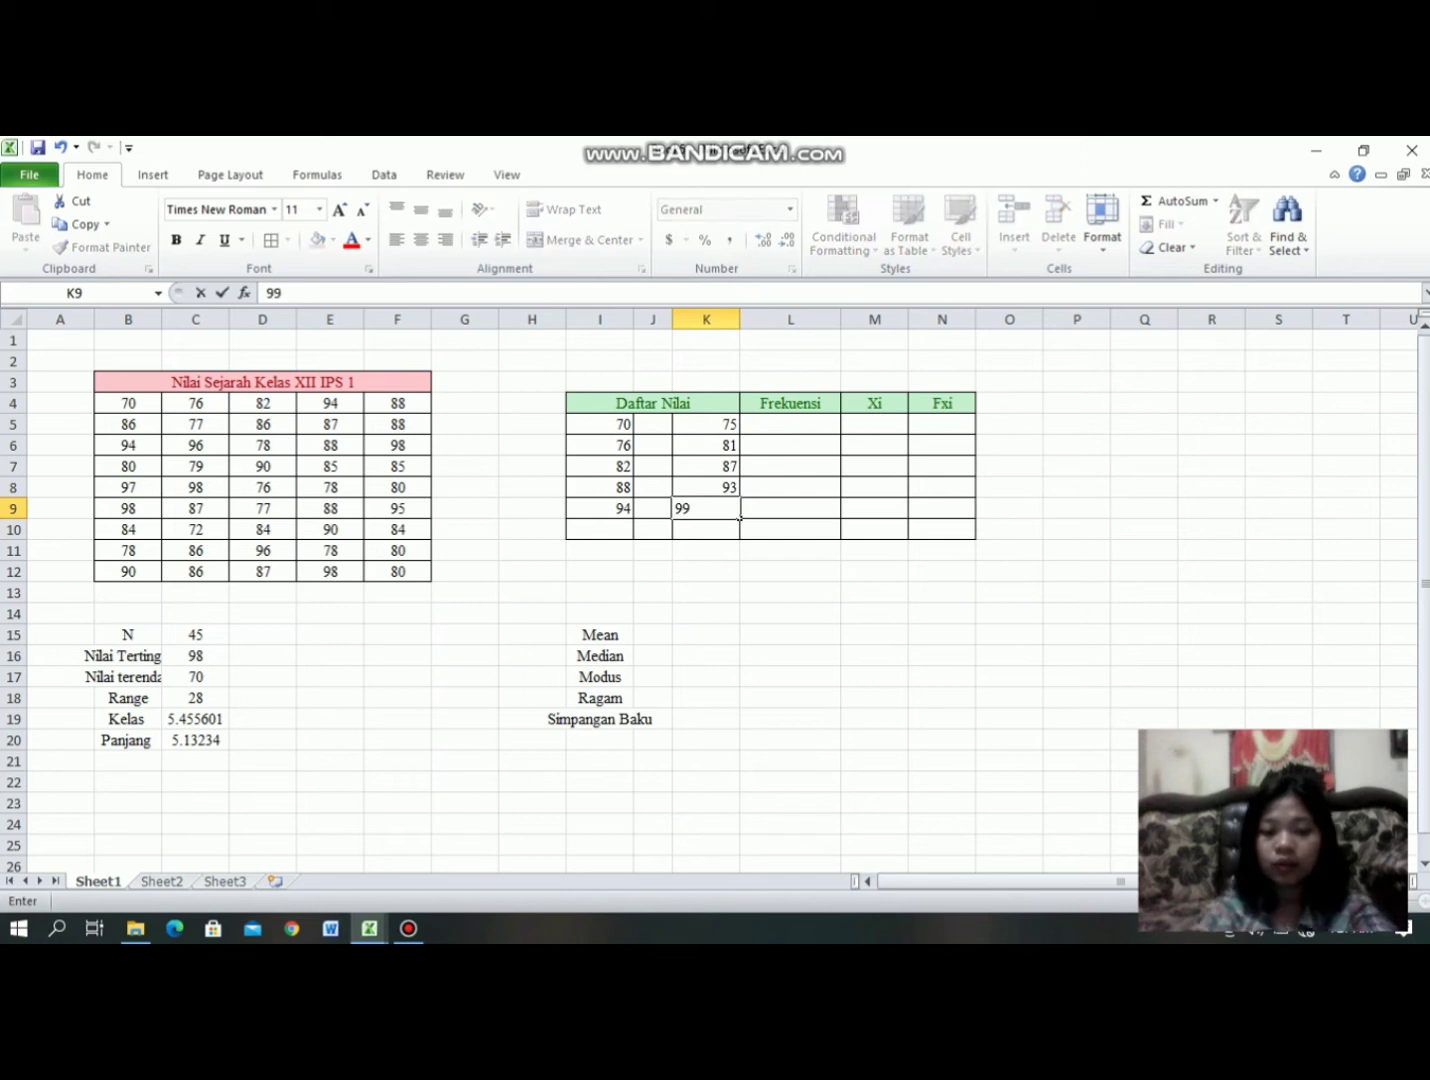
Step: Fill the Frekuensi cells L5:L9 with the array formula =FREQUENCY(B4:F12,K5:K9)
click(838, 430)
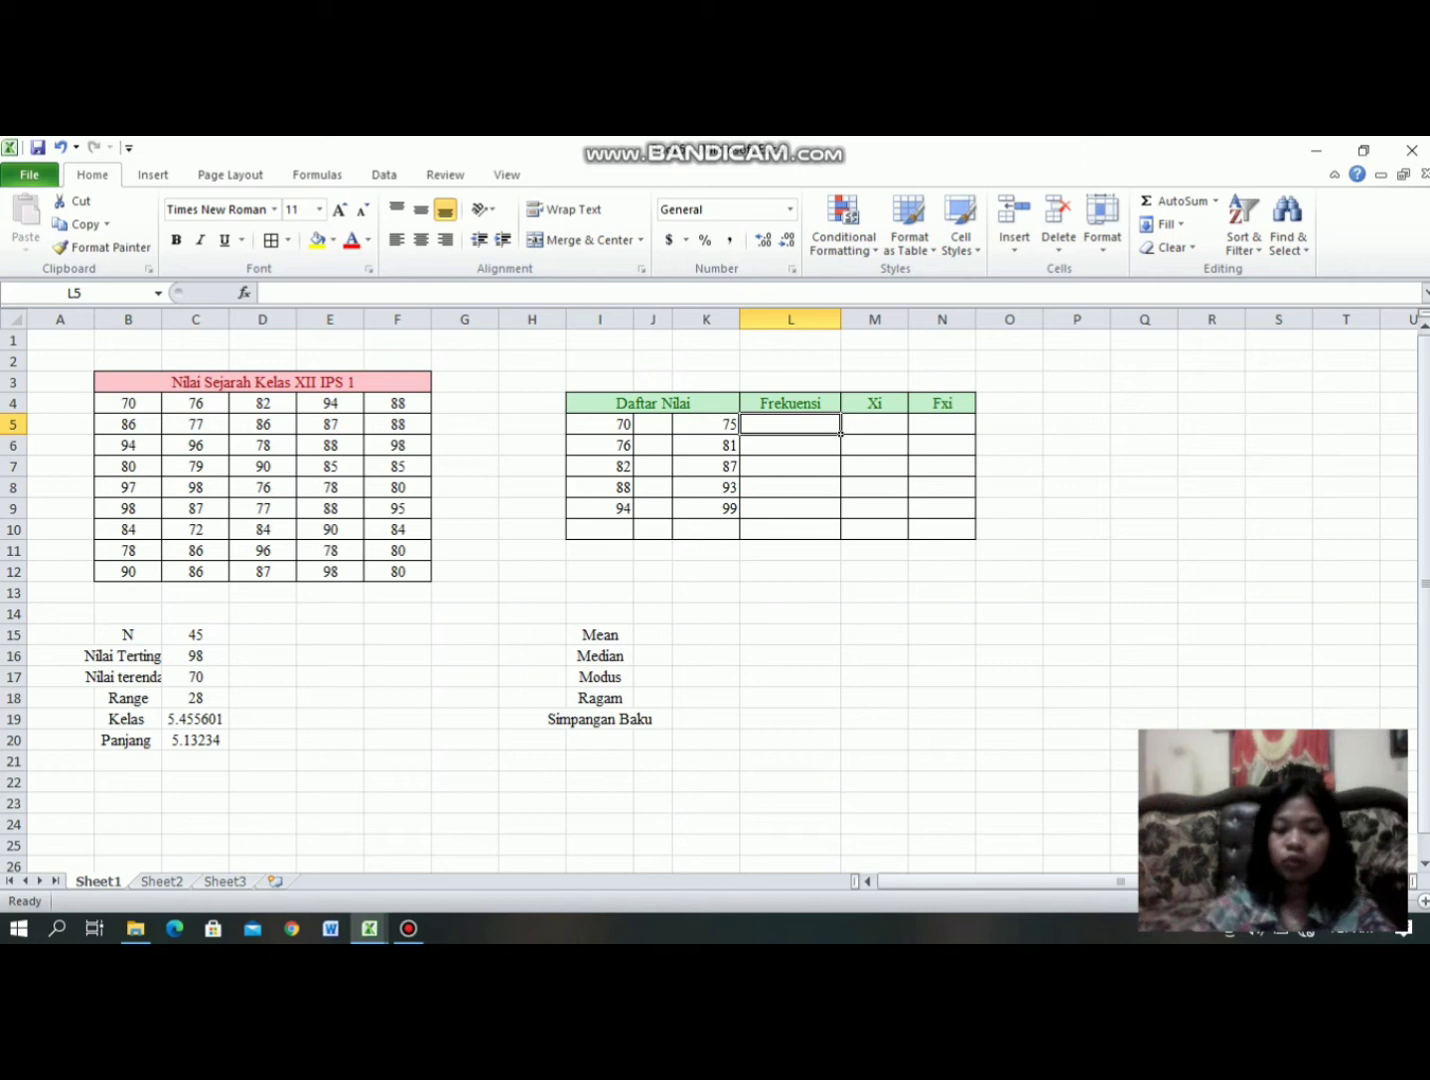
drag(838, 430, 841, 517)
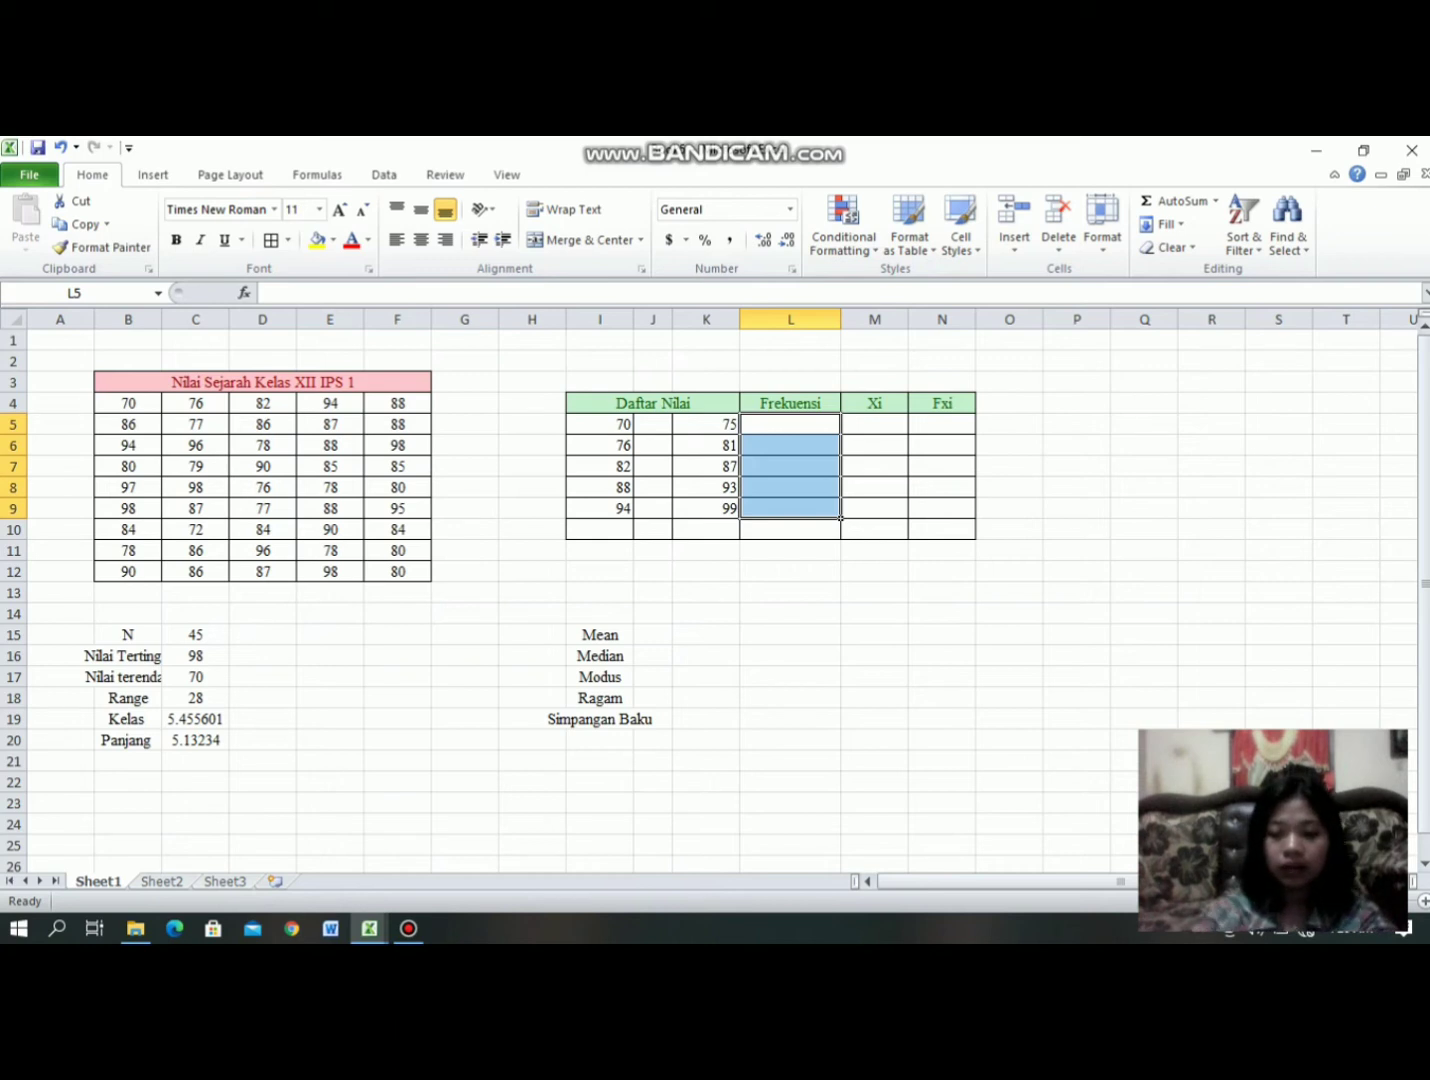
text(=)
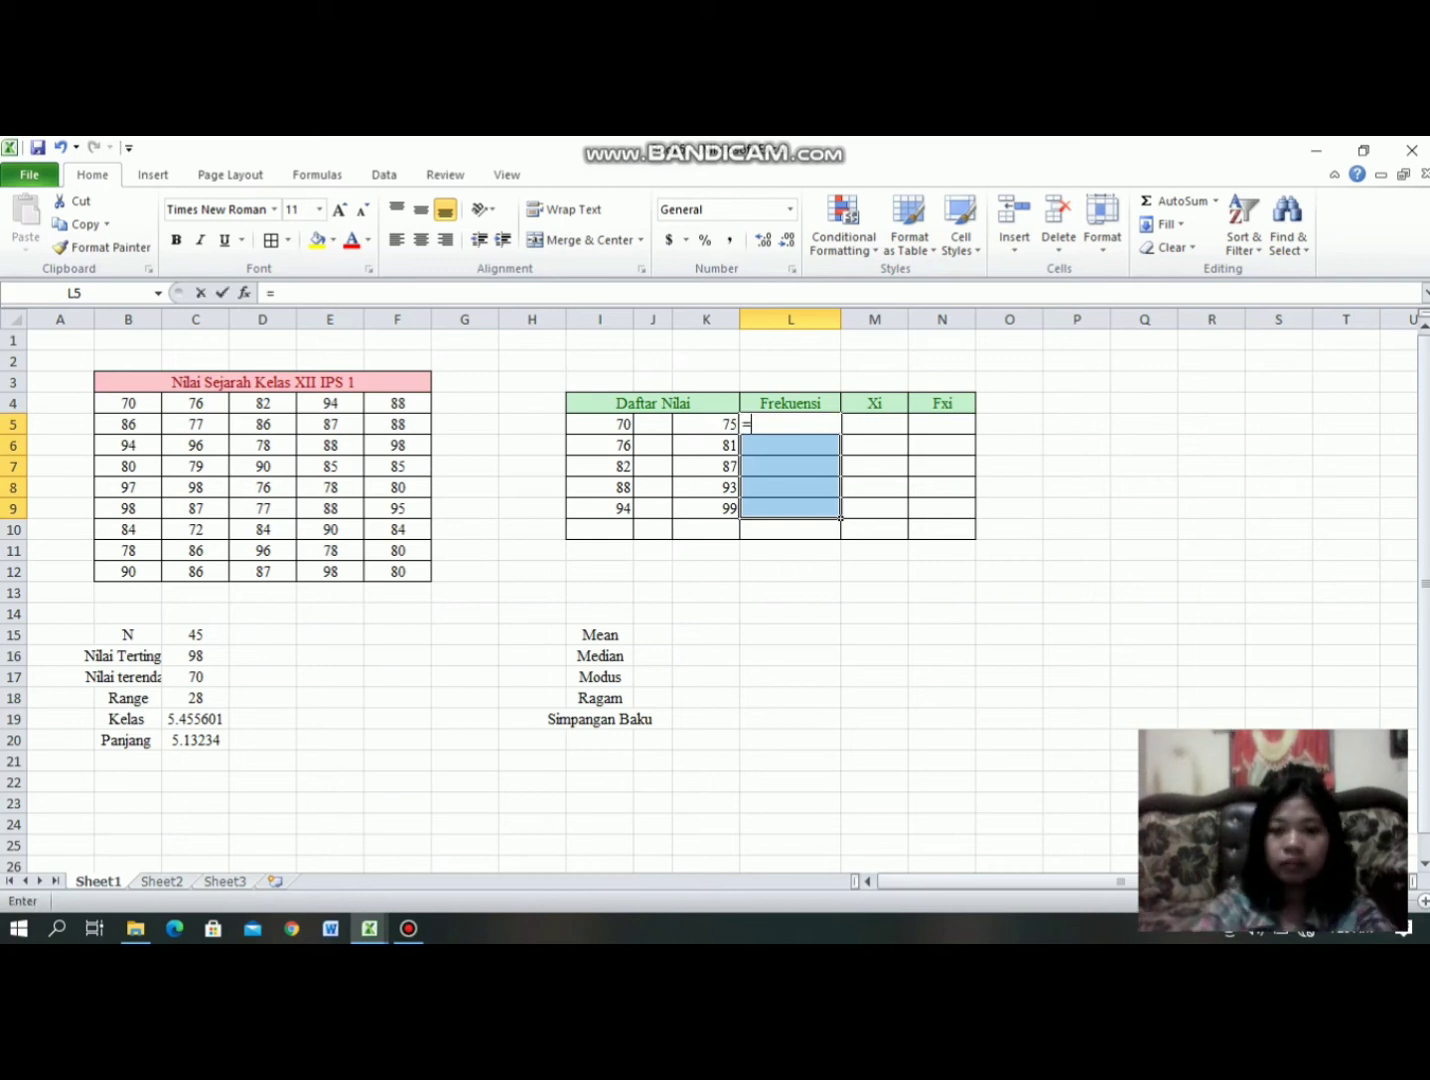
text(fre)
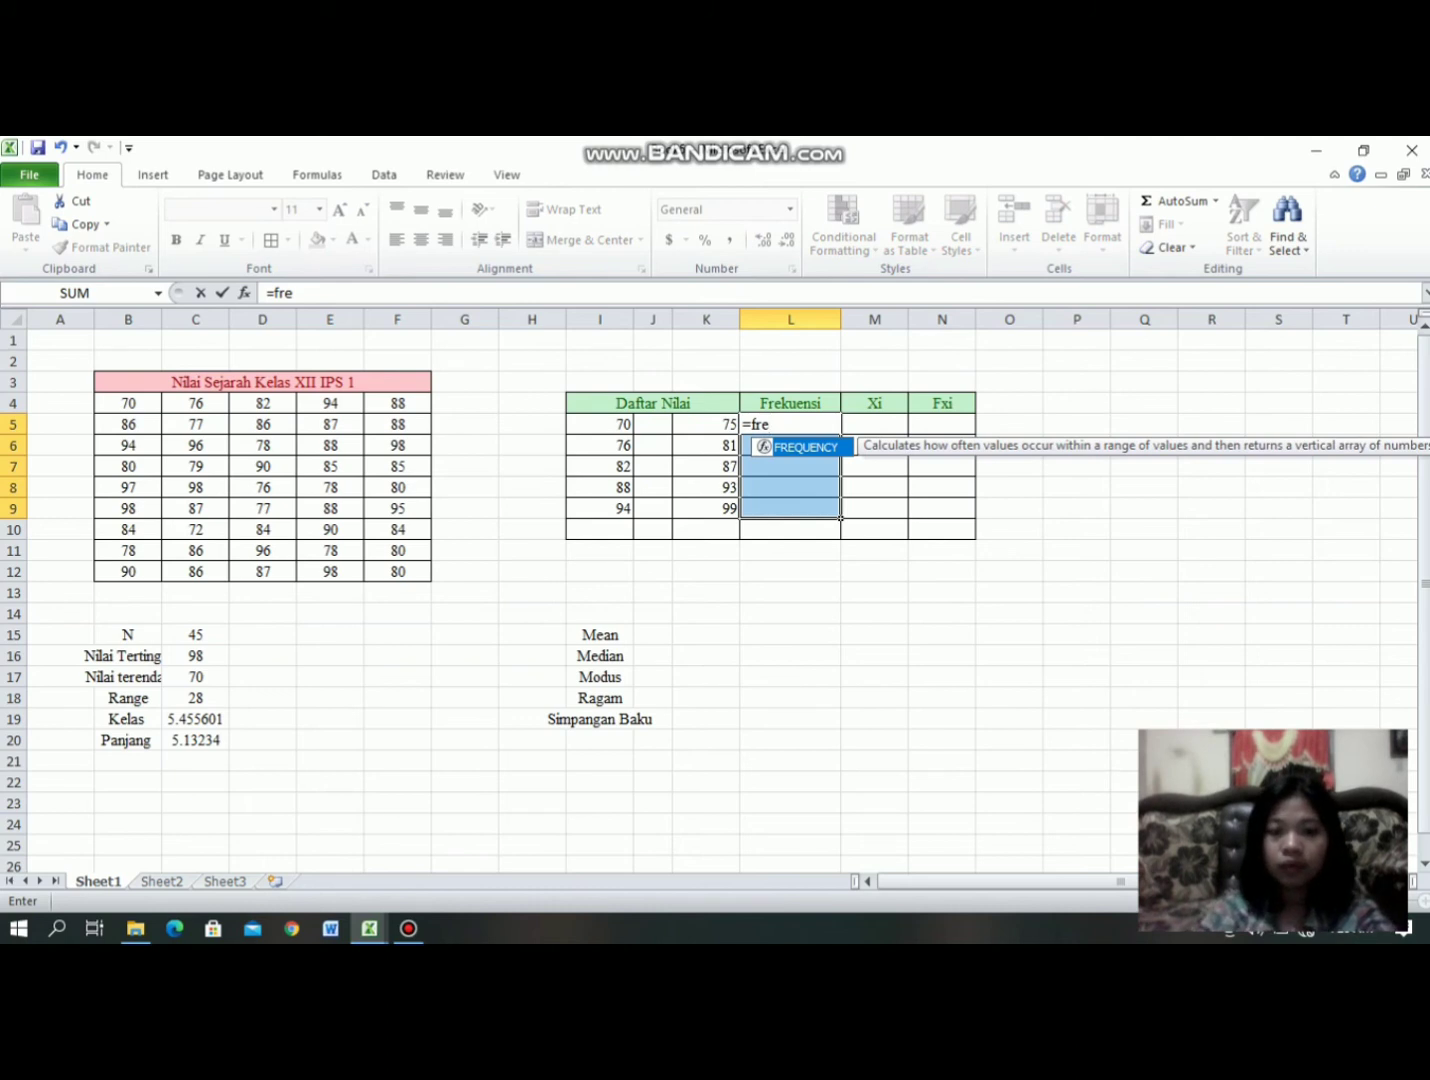
key(Tab)
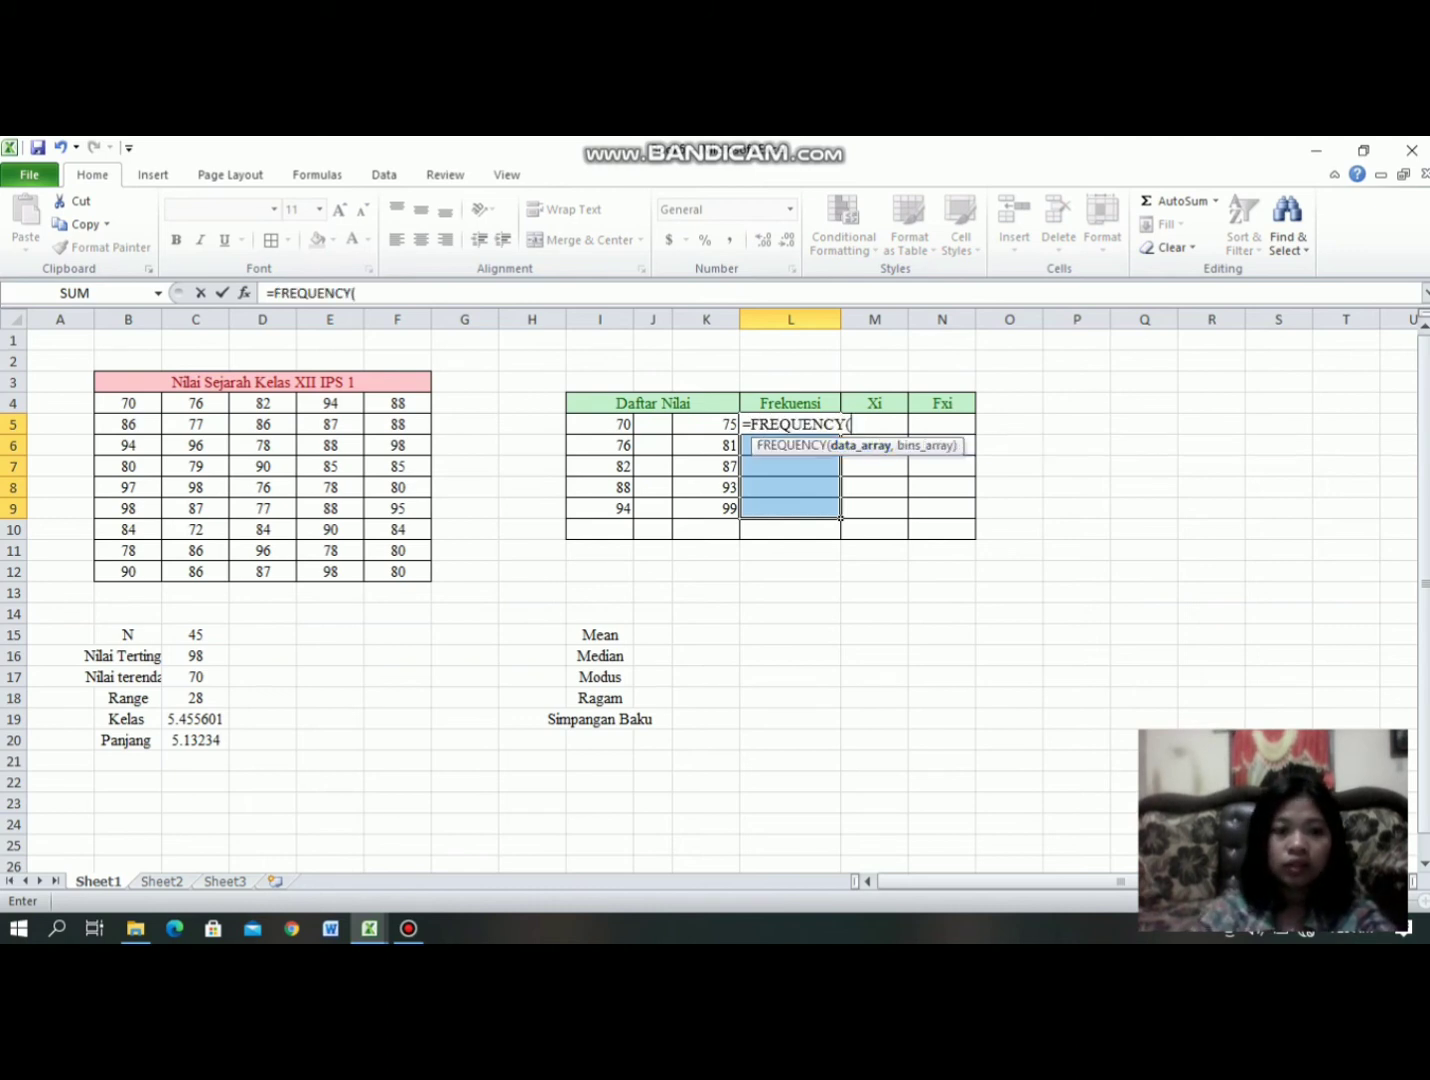
drag(110, 404, 296, 410)
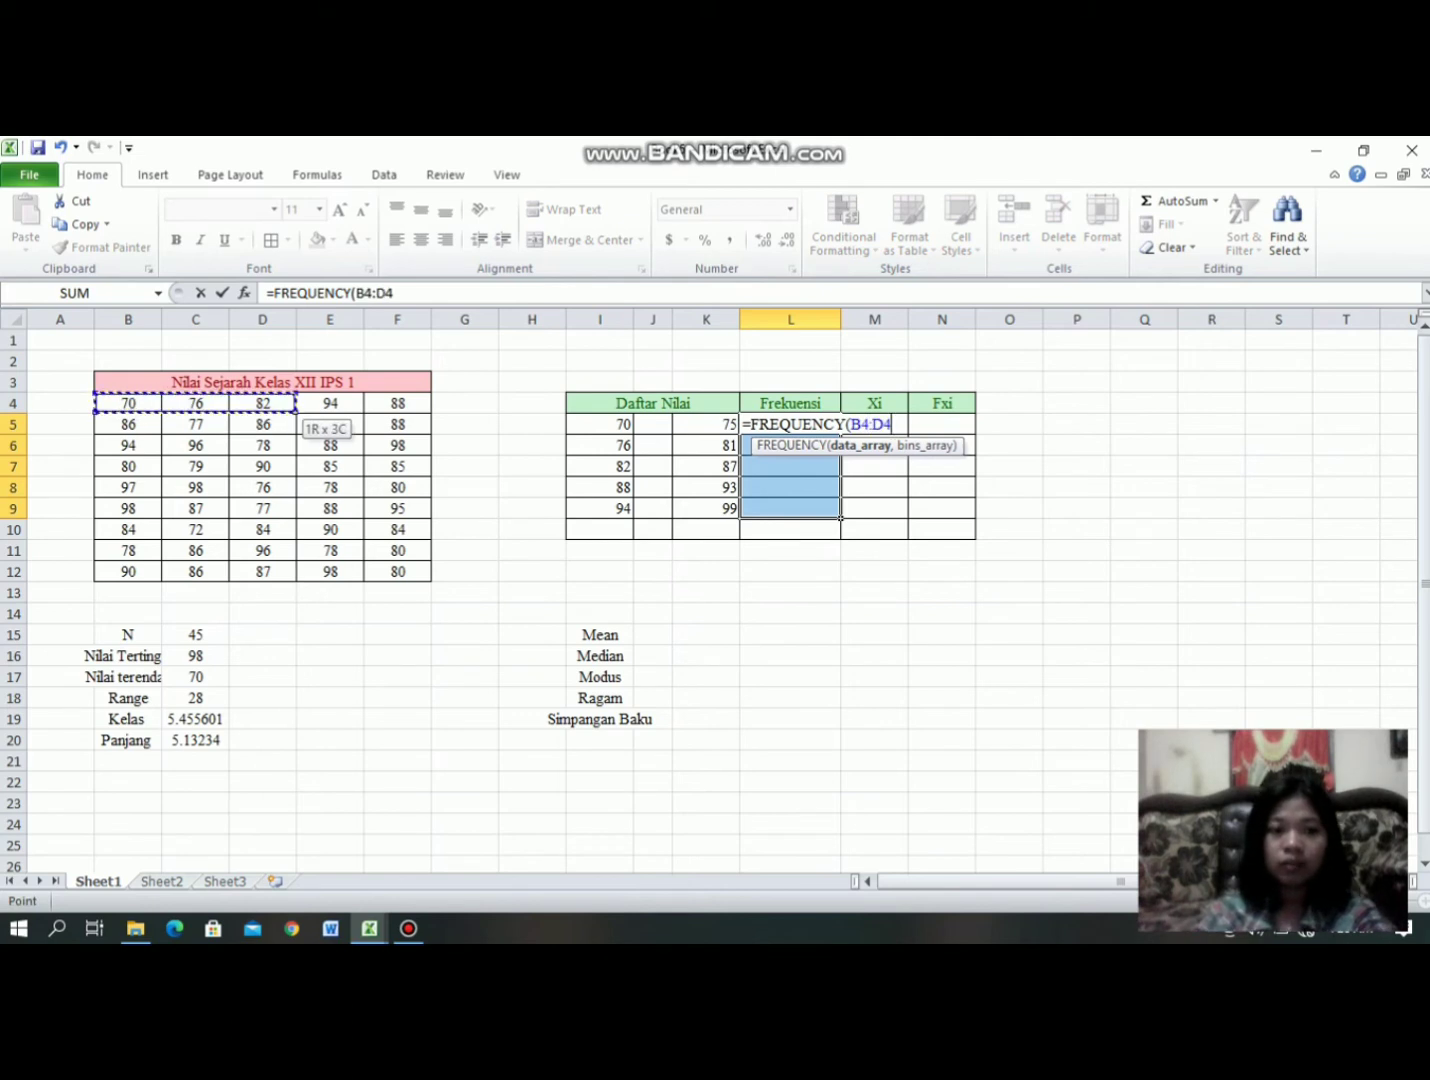
drag(296, 410, 397, 571)
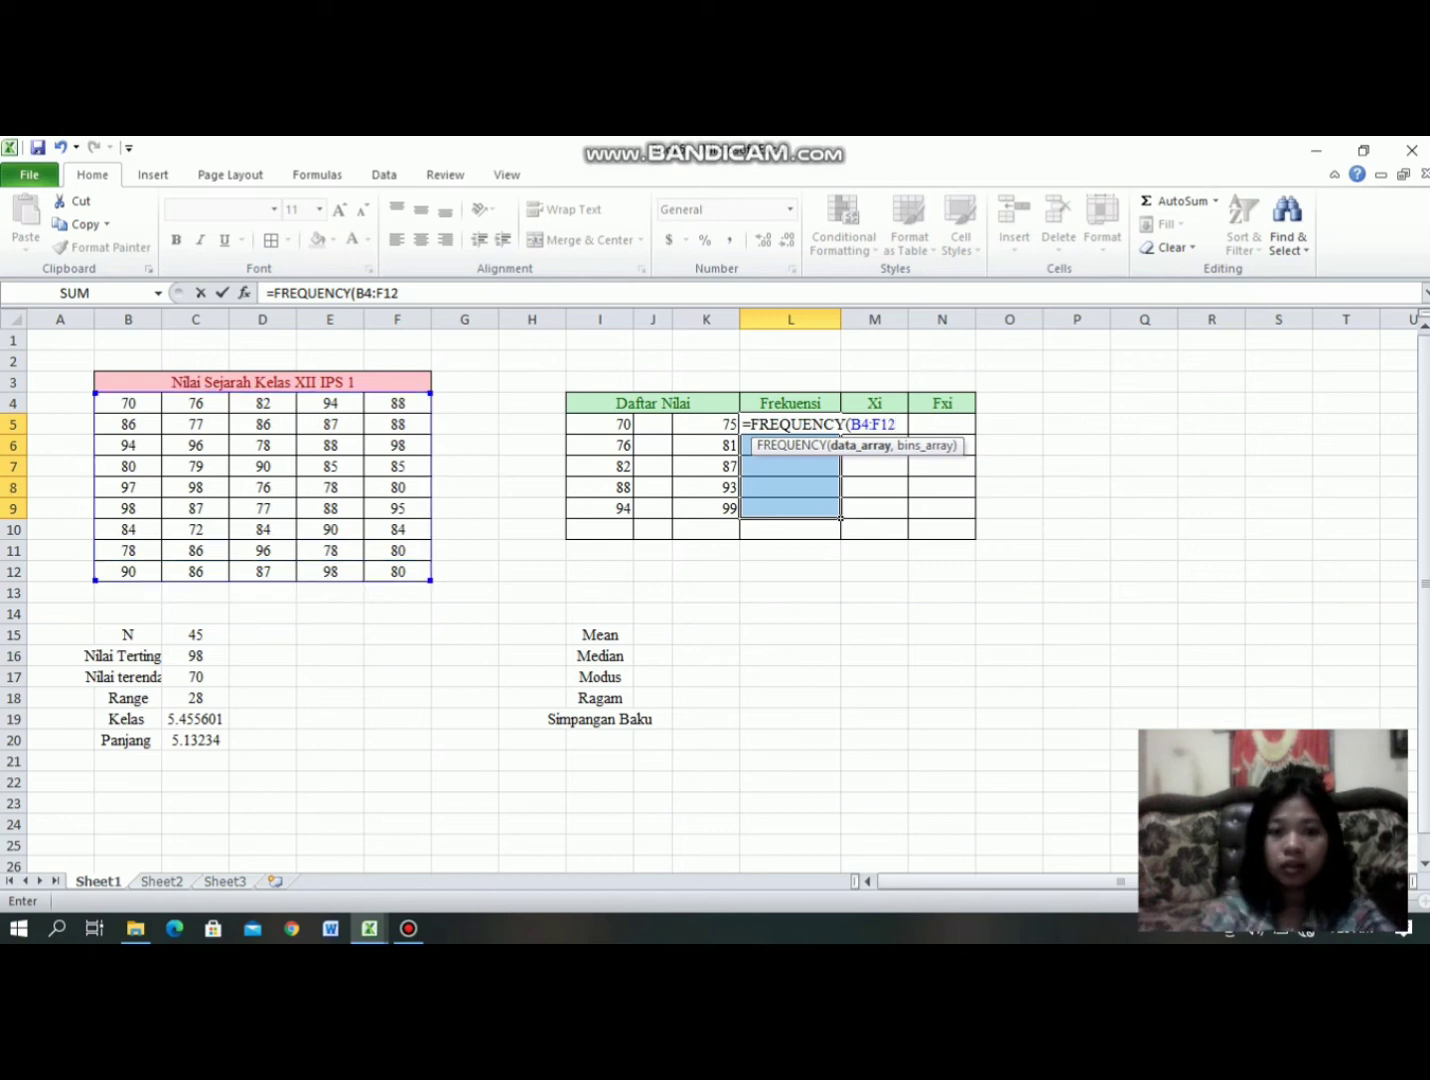
text(,)
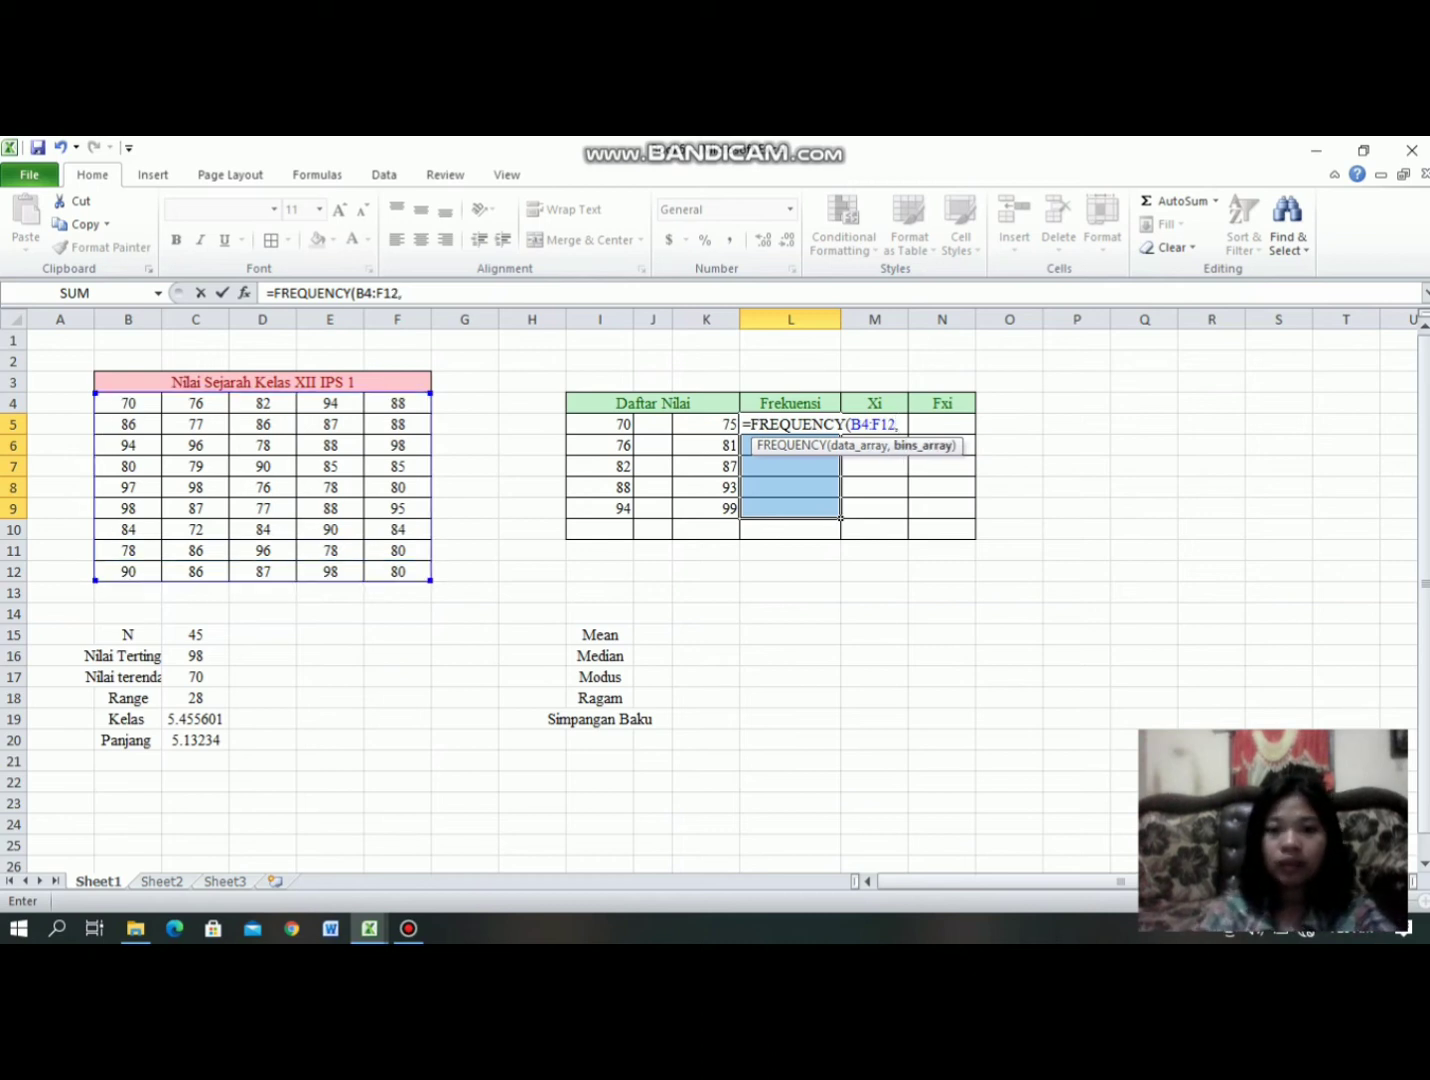
click(676, 426)
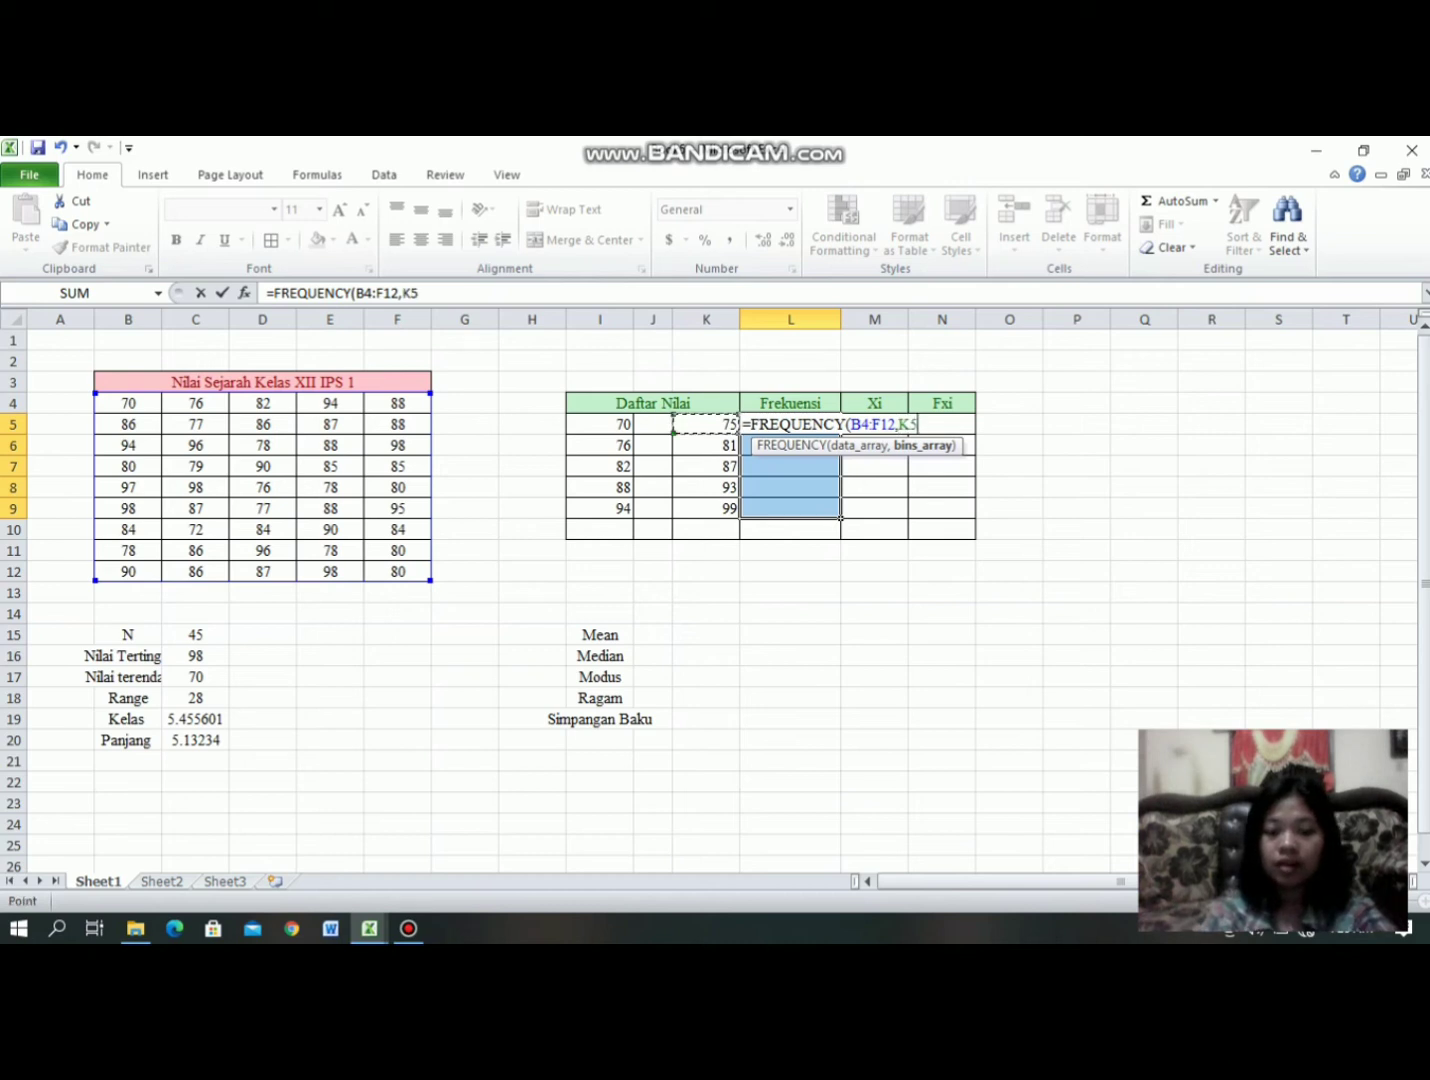
drag(676, 426, 700, 508)
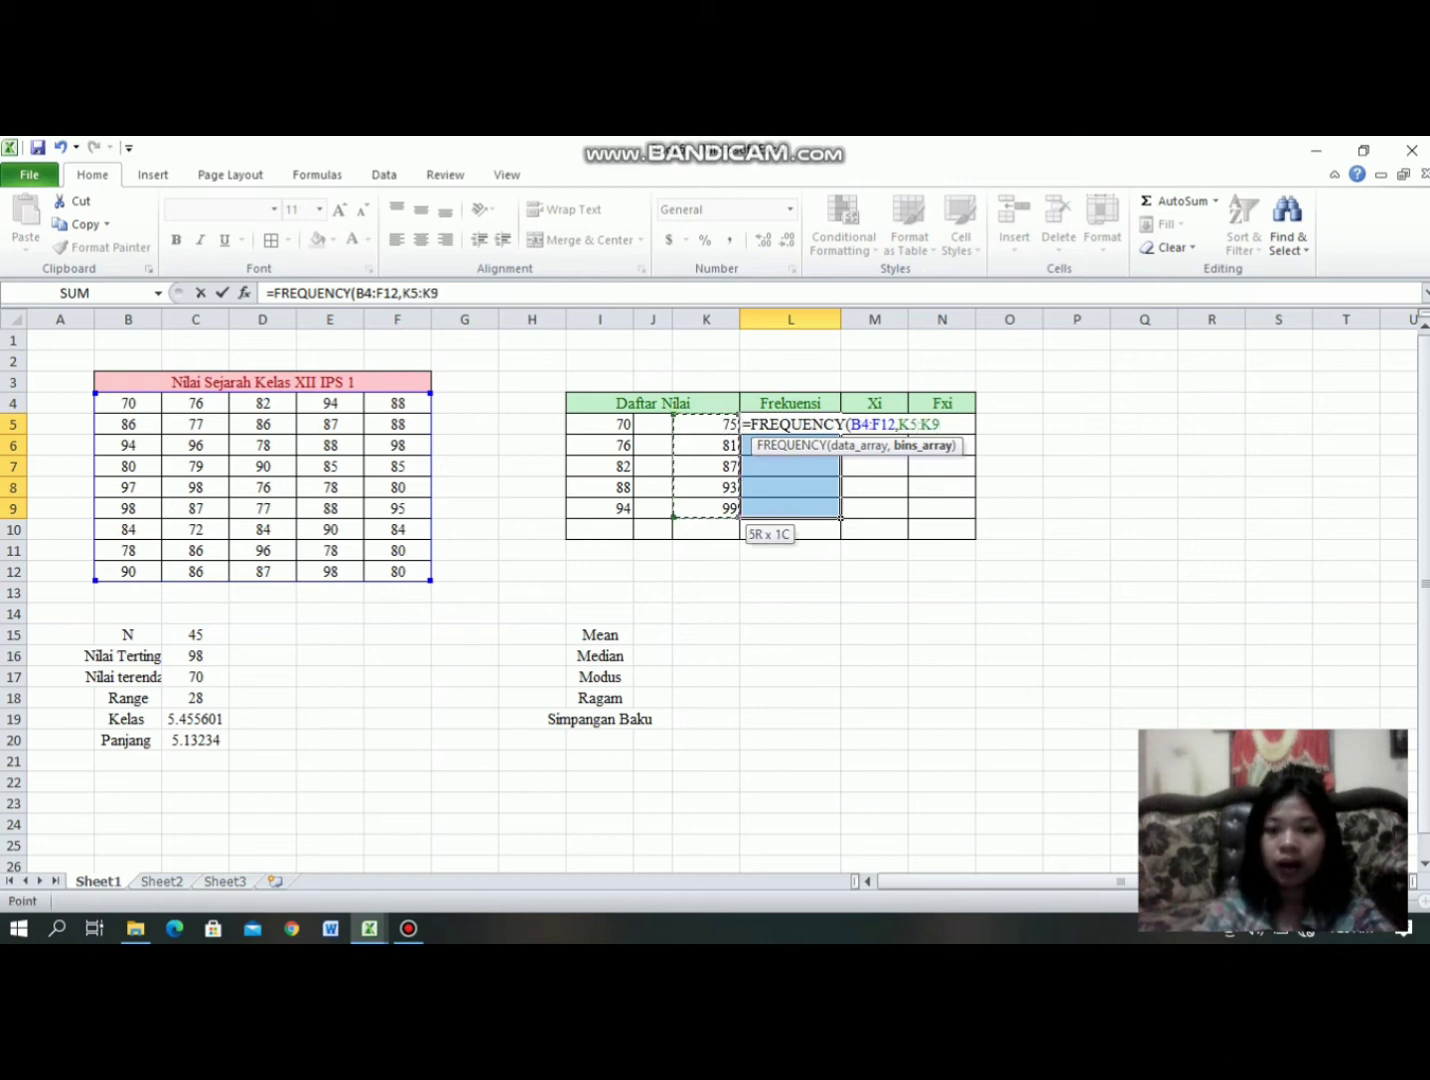
text())
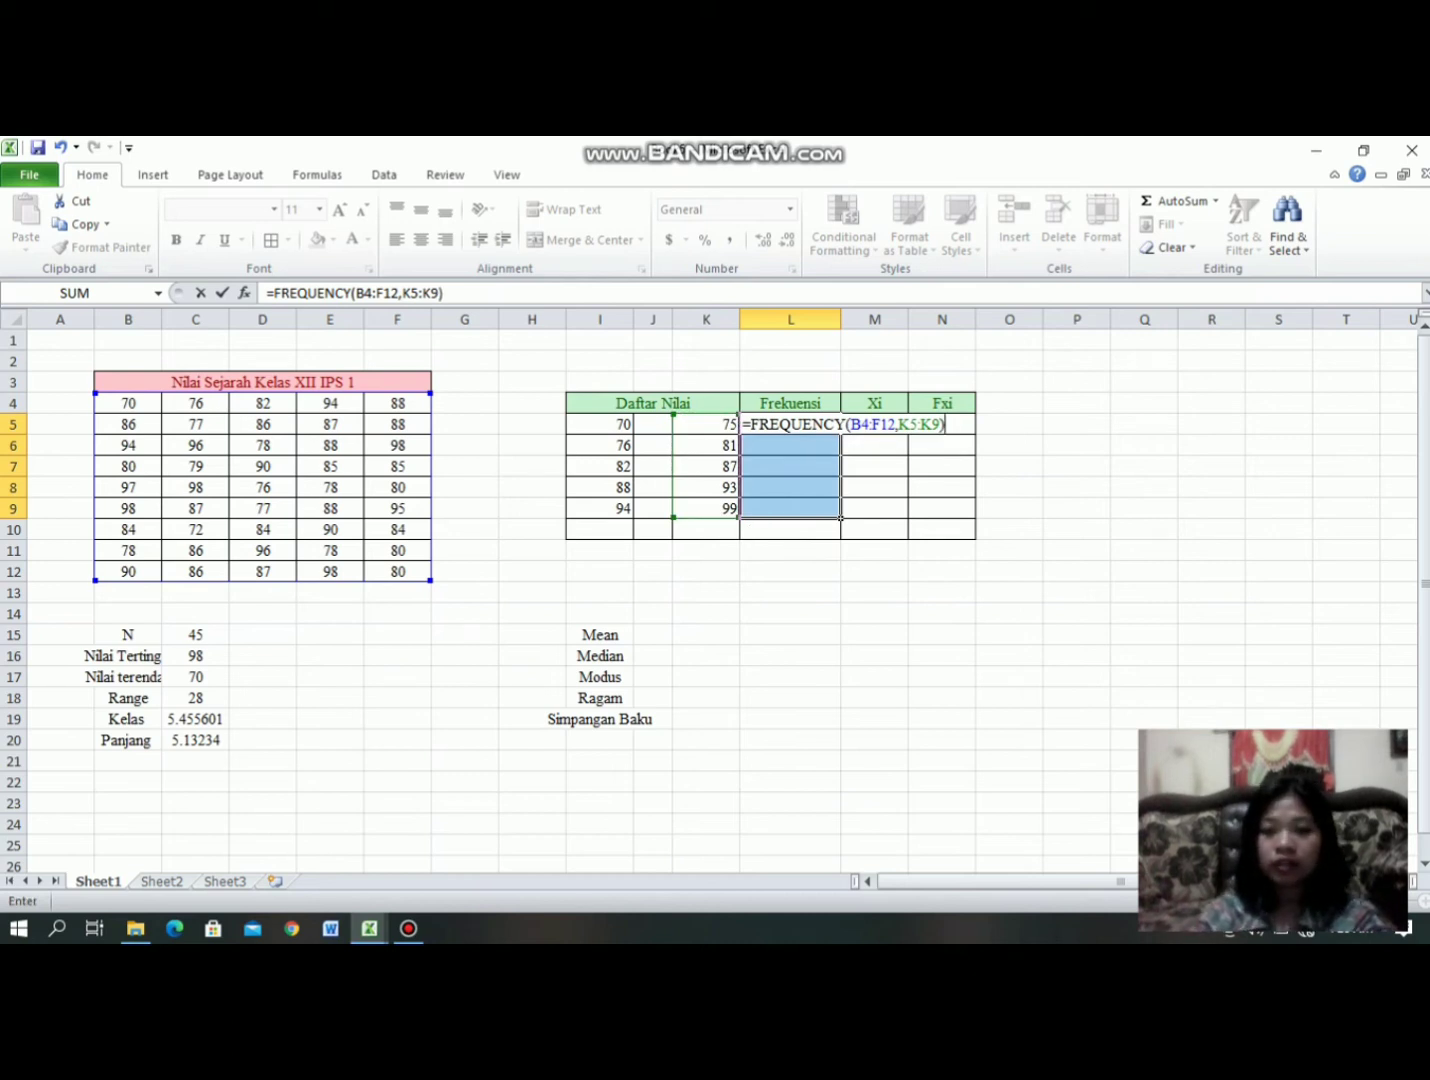
key(ctrl+shift+Return)
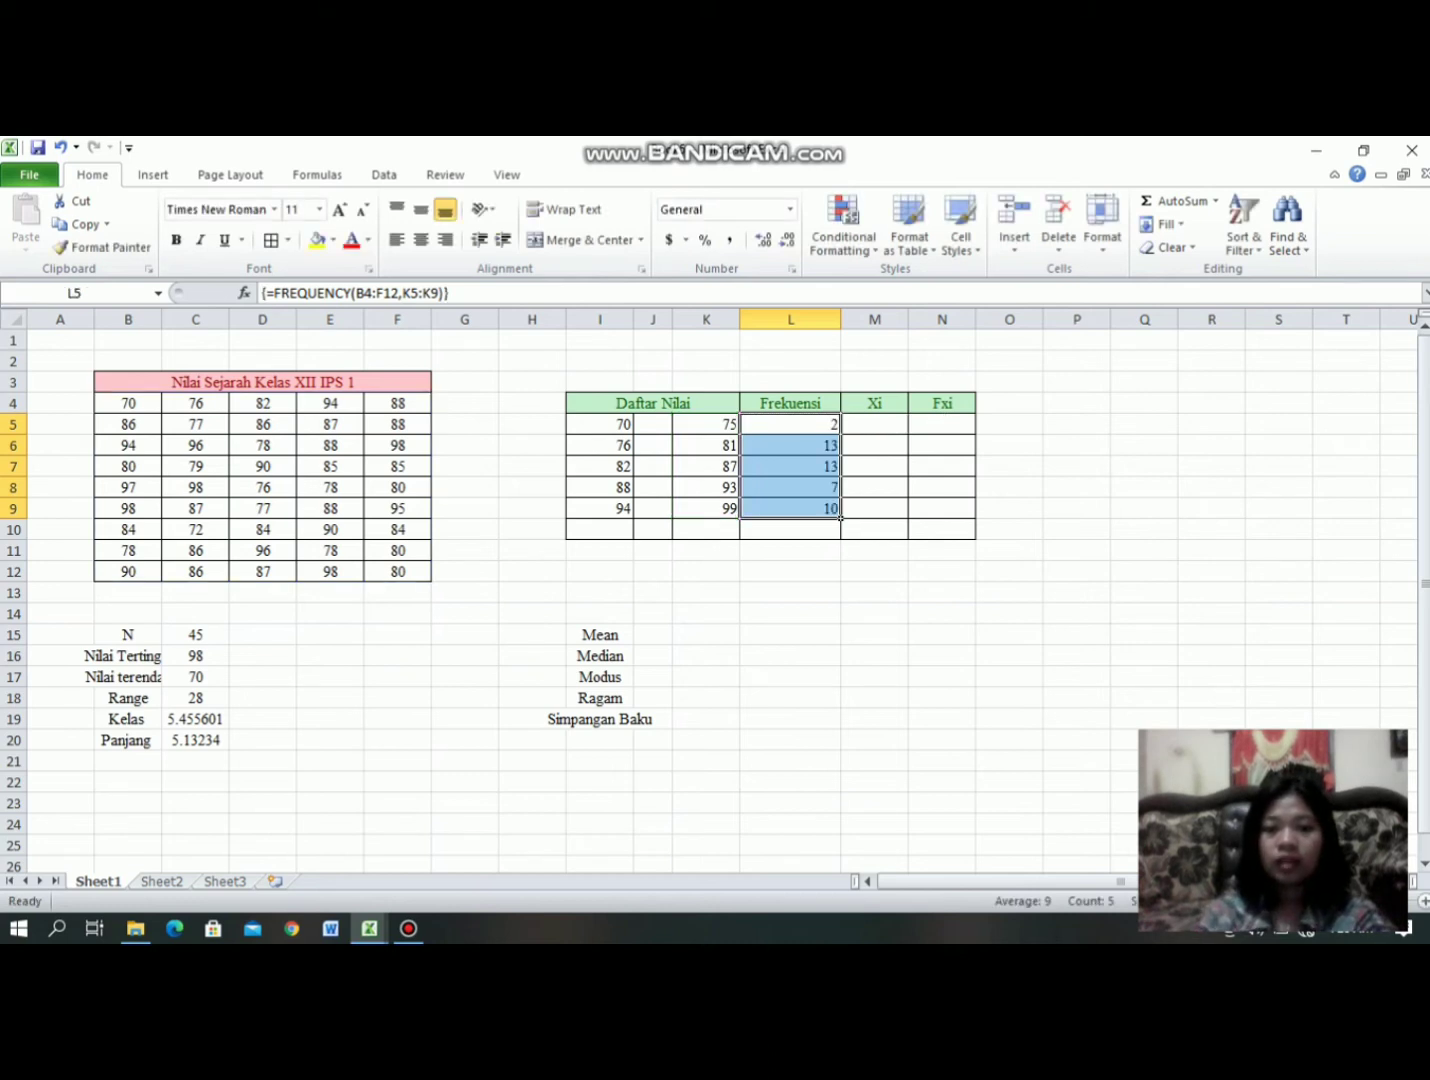
Step: Total the Frekuensi column in cell L10 with a SUM of L5:L9
click(838, 534)
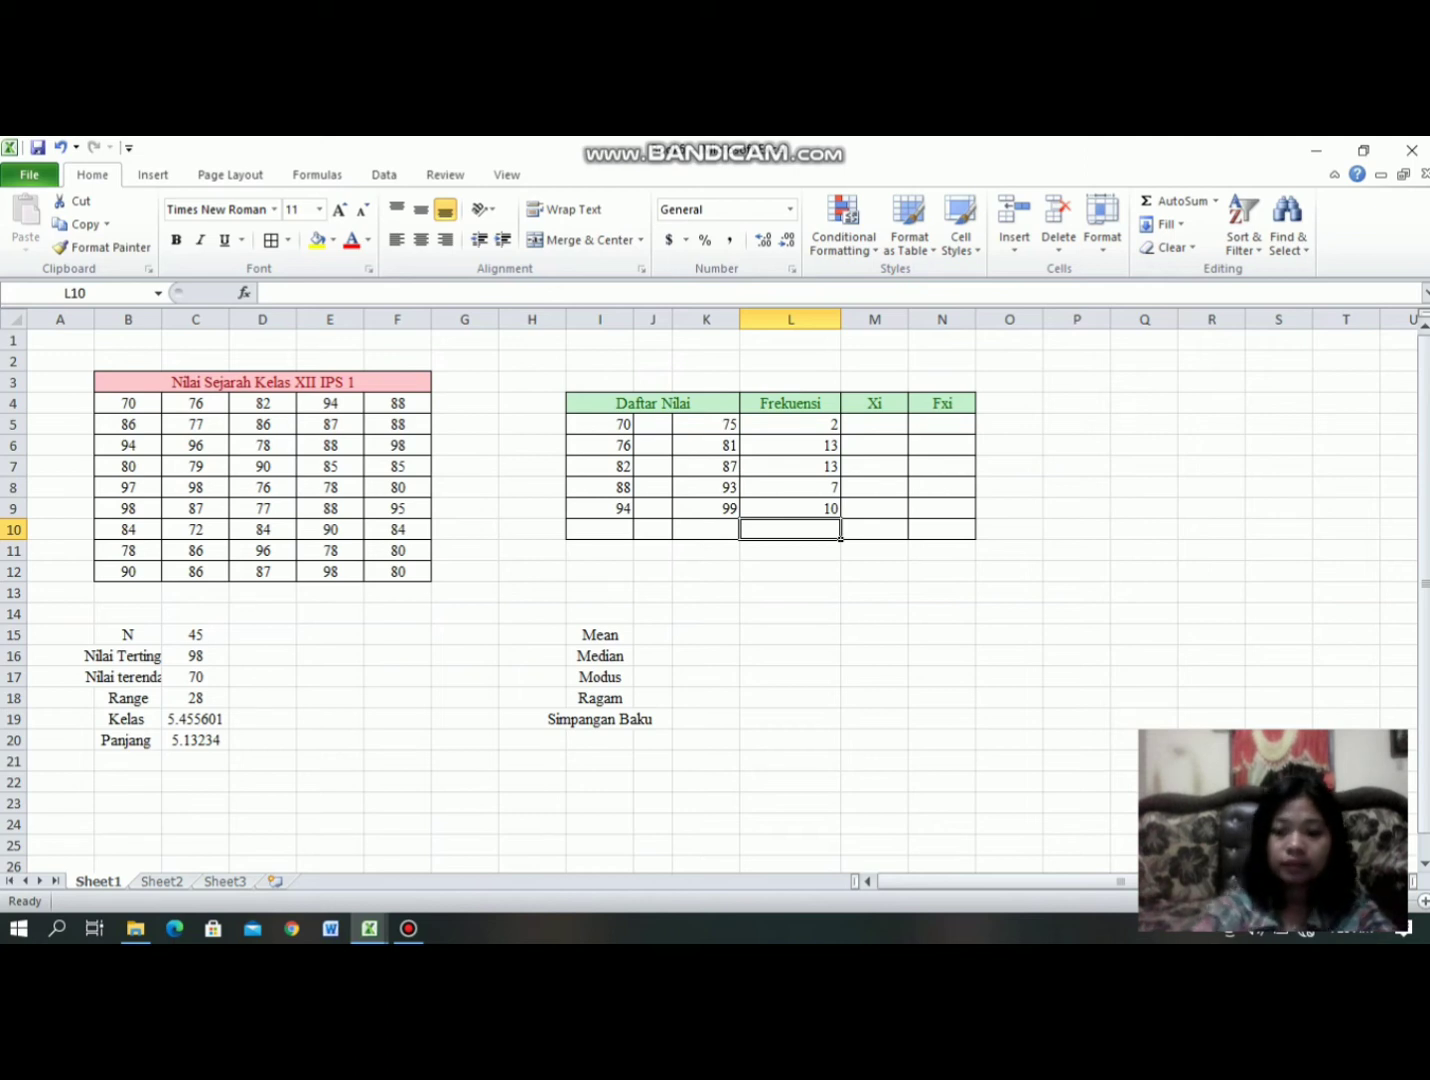
text(=)
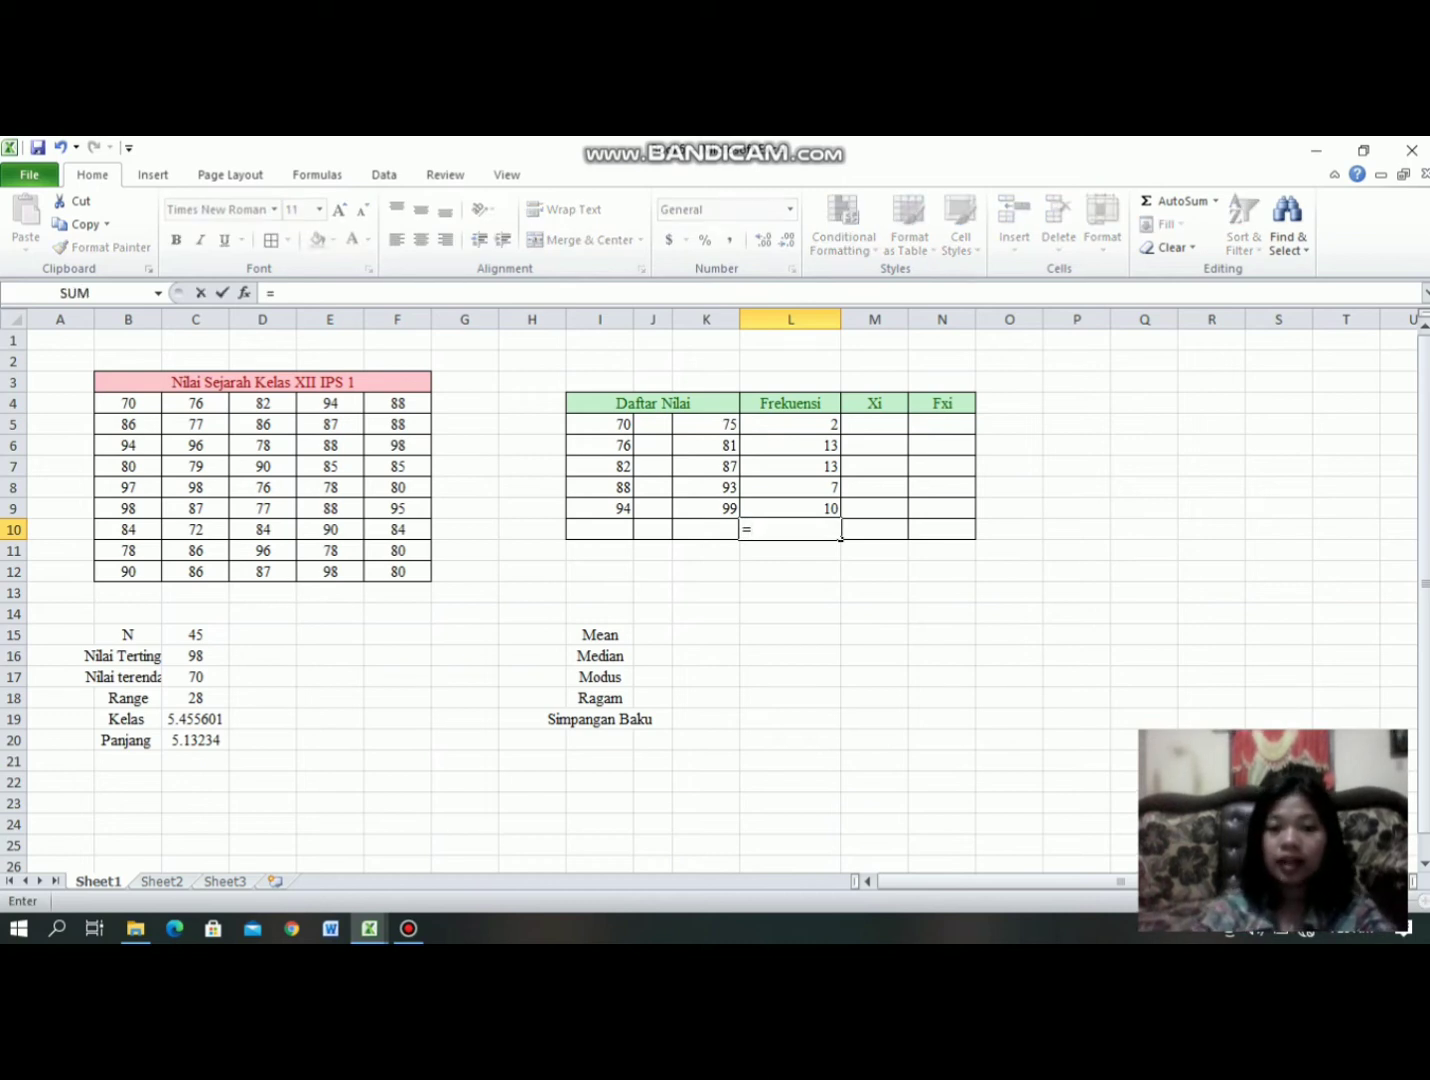
text(sum)
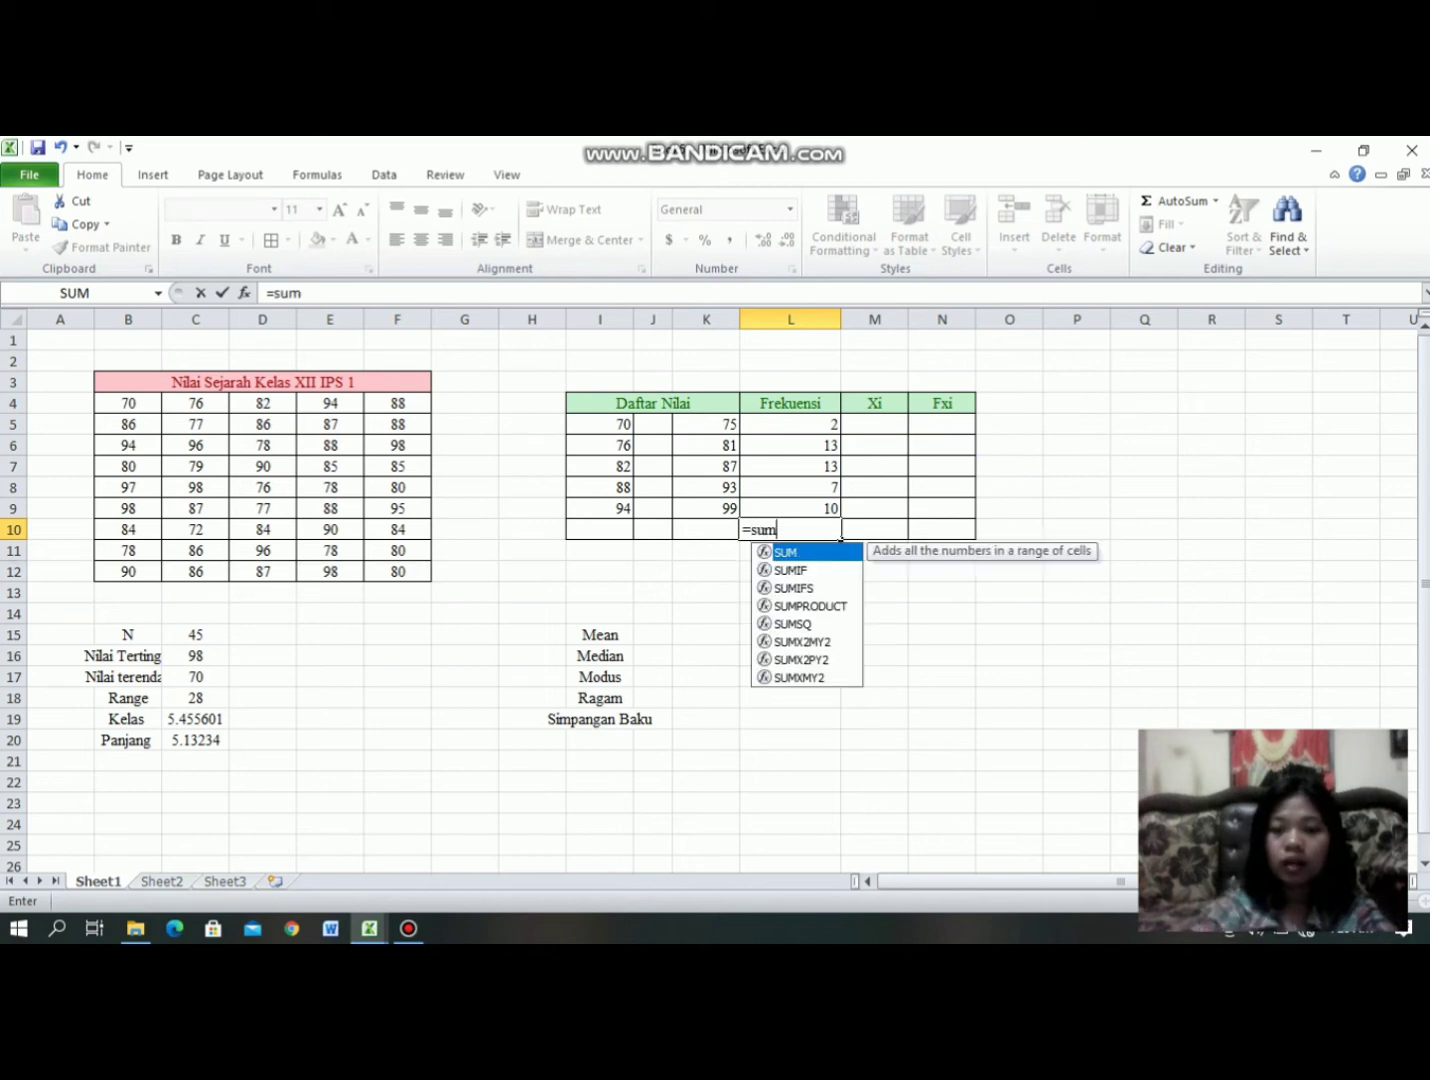
text(()
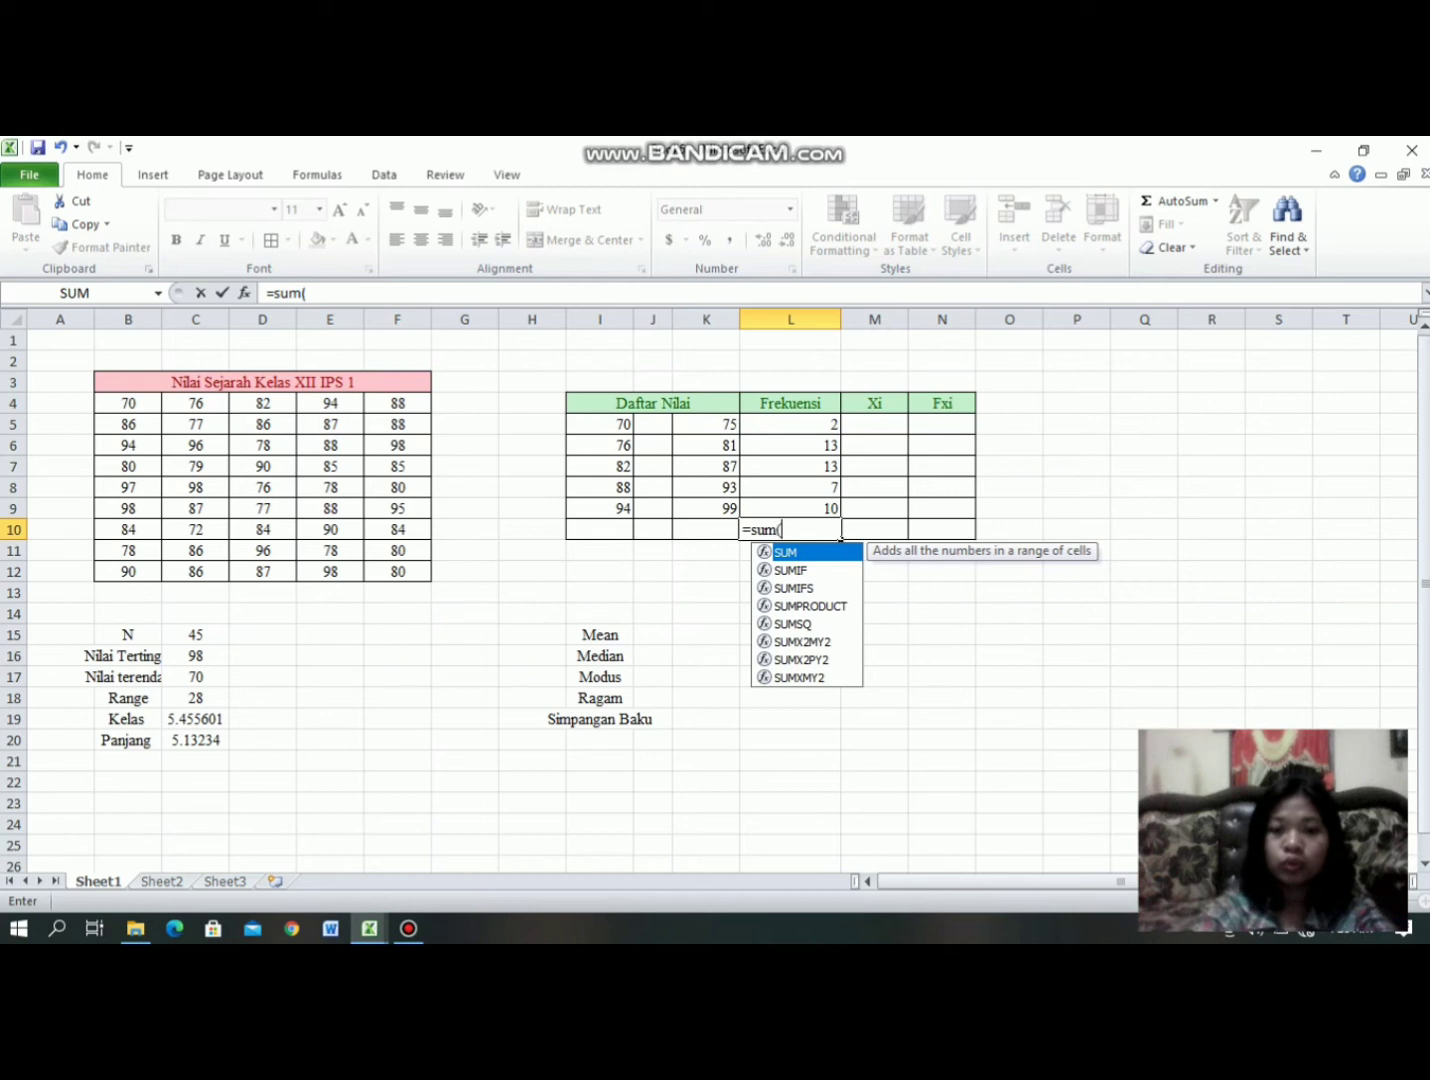
drag(835, 424, 838, 515)
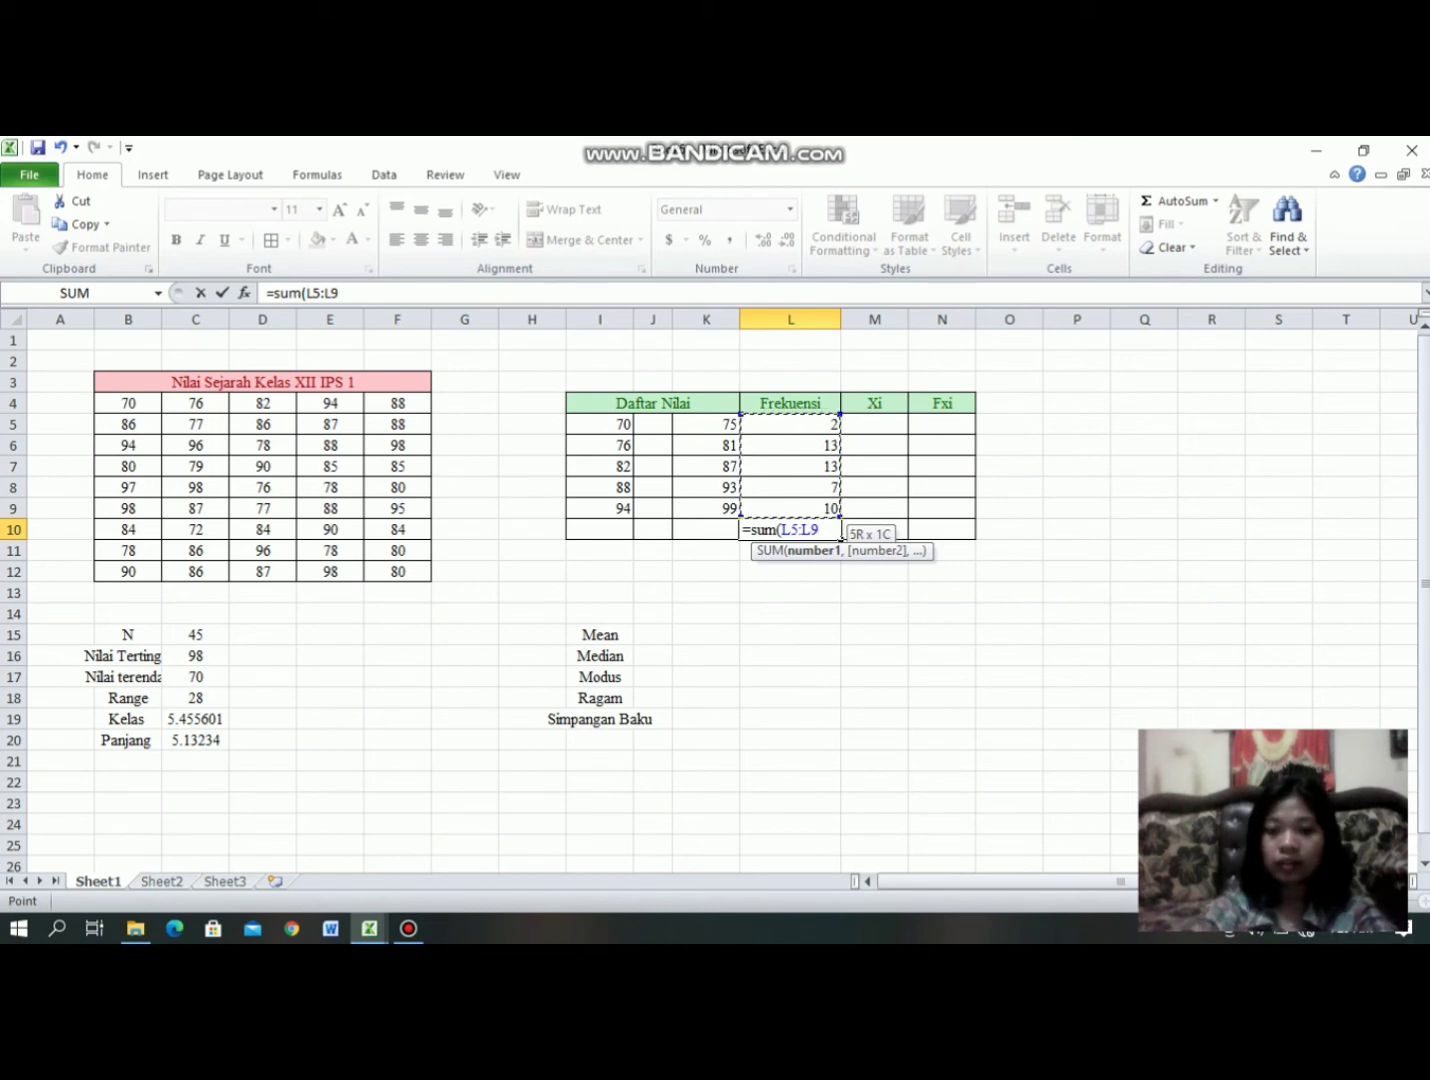
key(Return)
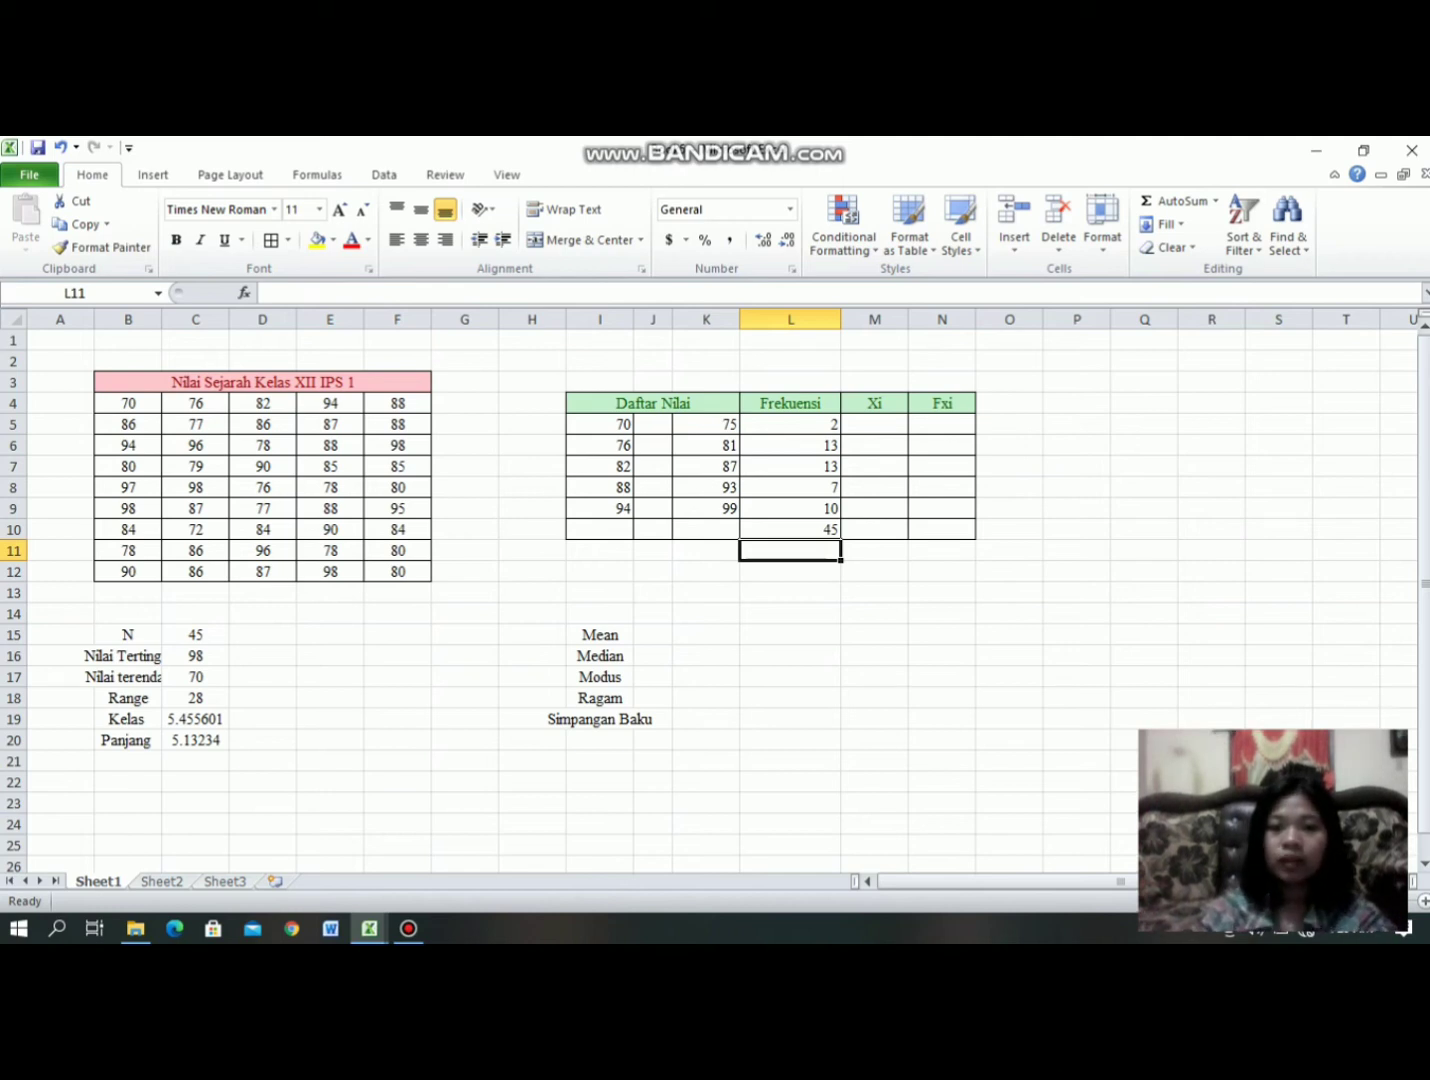
Step: Calculate the first Xi class midpoint in cell M5 with =median(I5,K5)
click(874, 425)
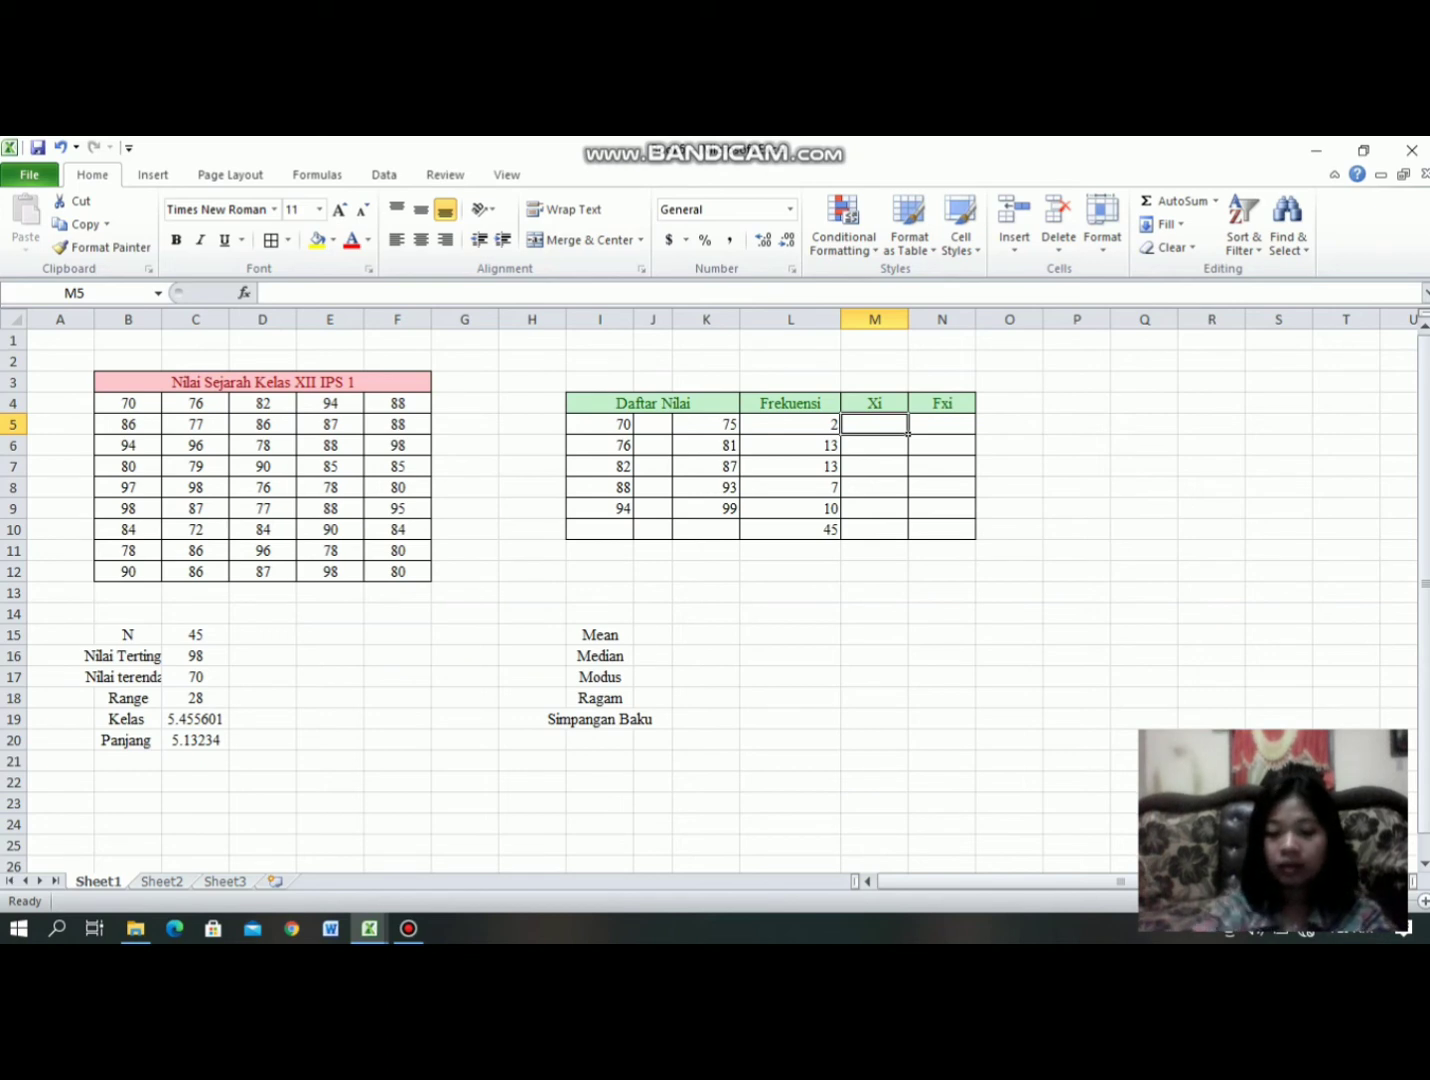
text(=)
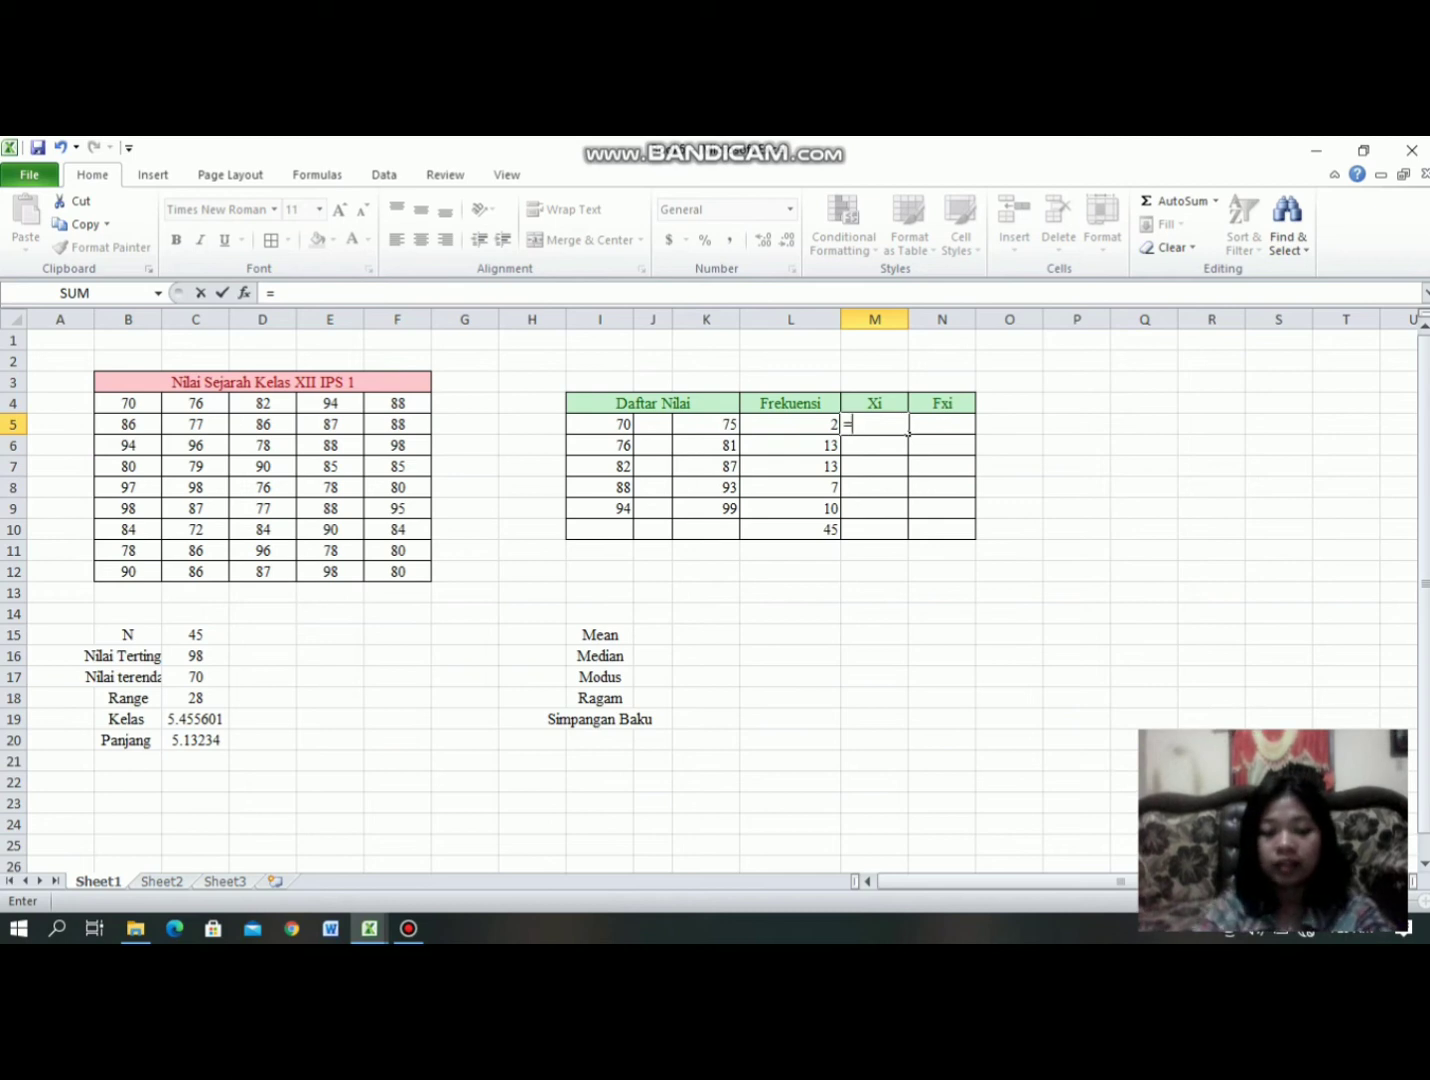
text(m)
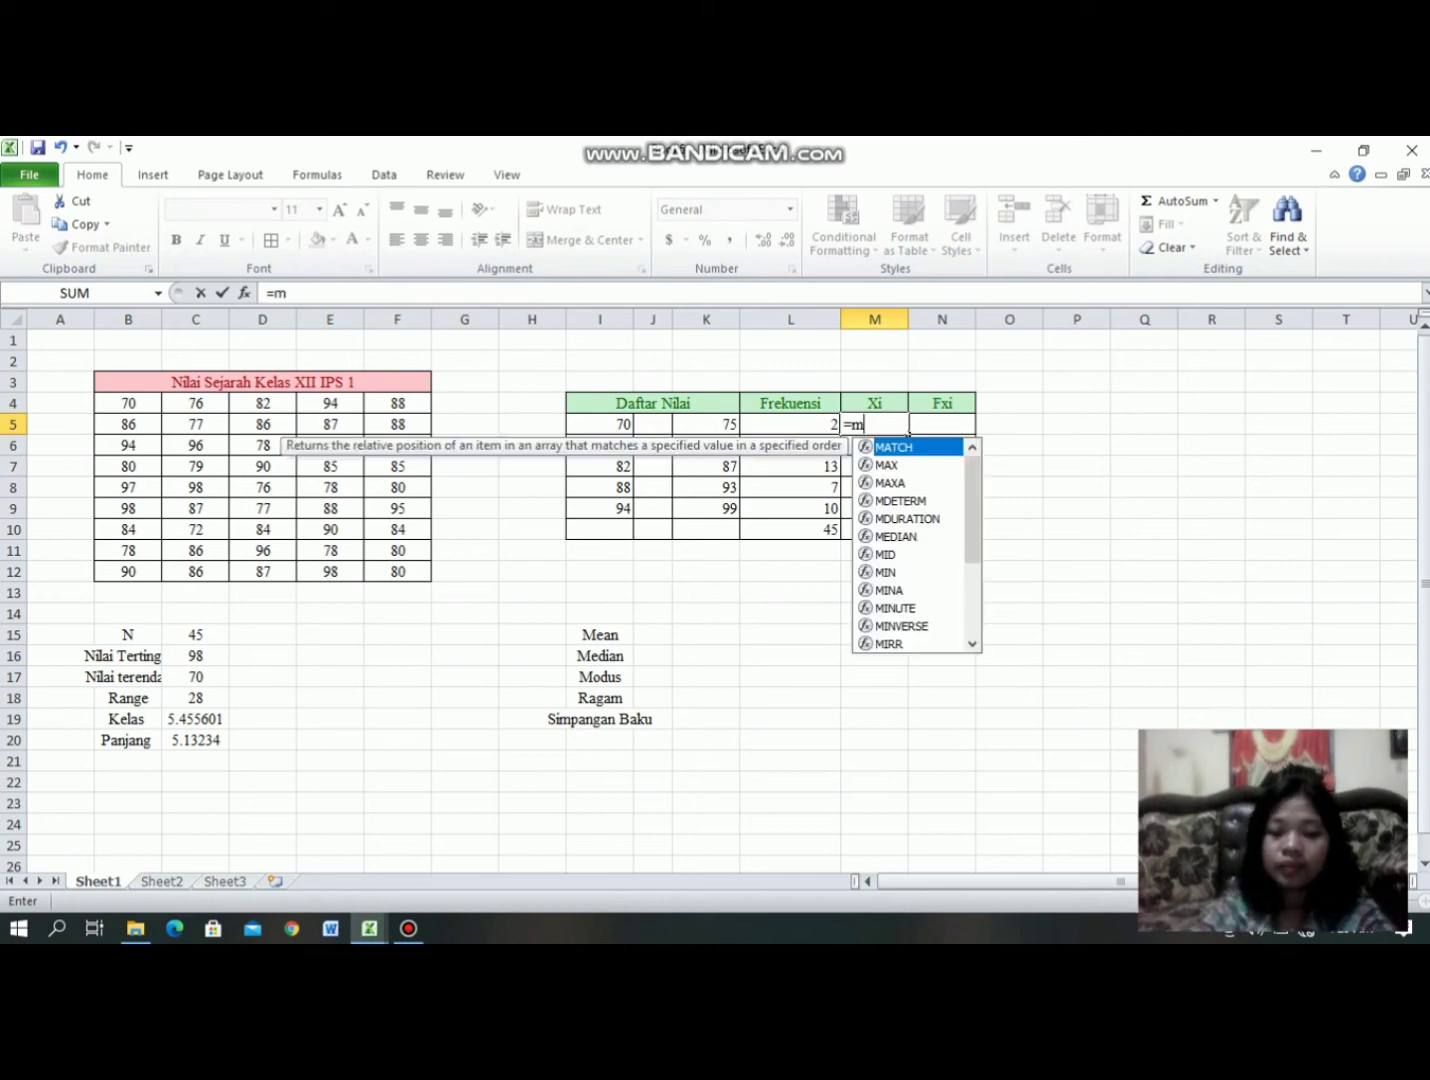
text(edian)
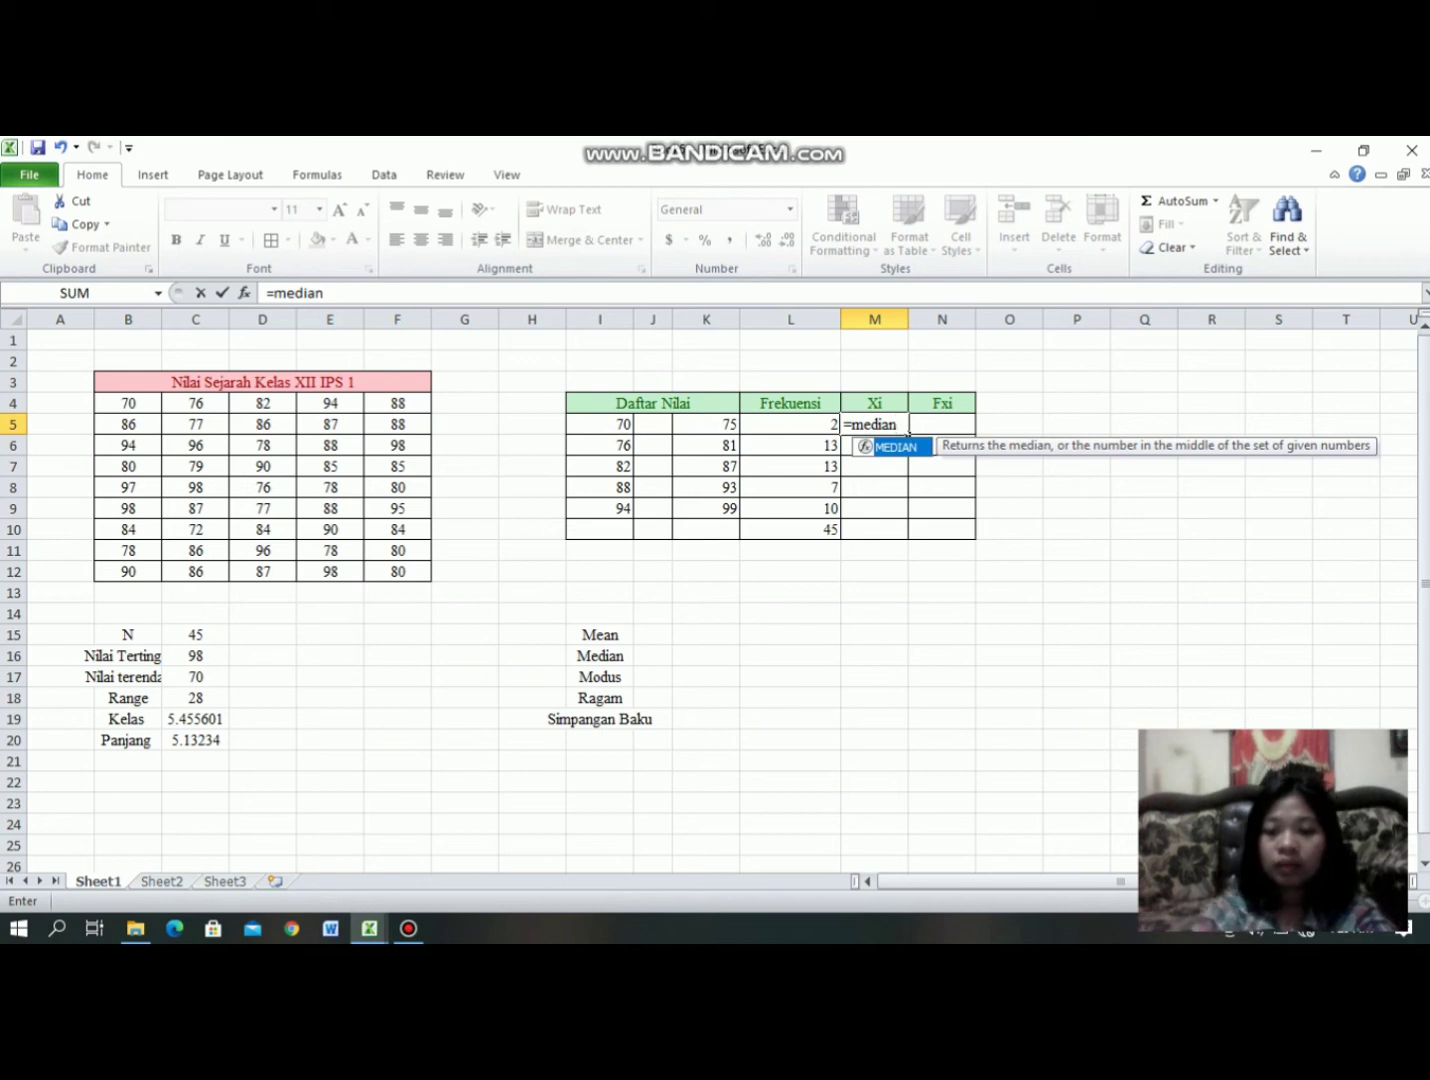
text(()
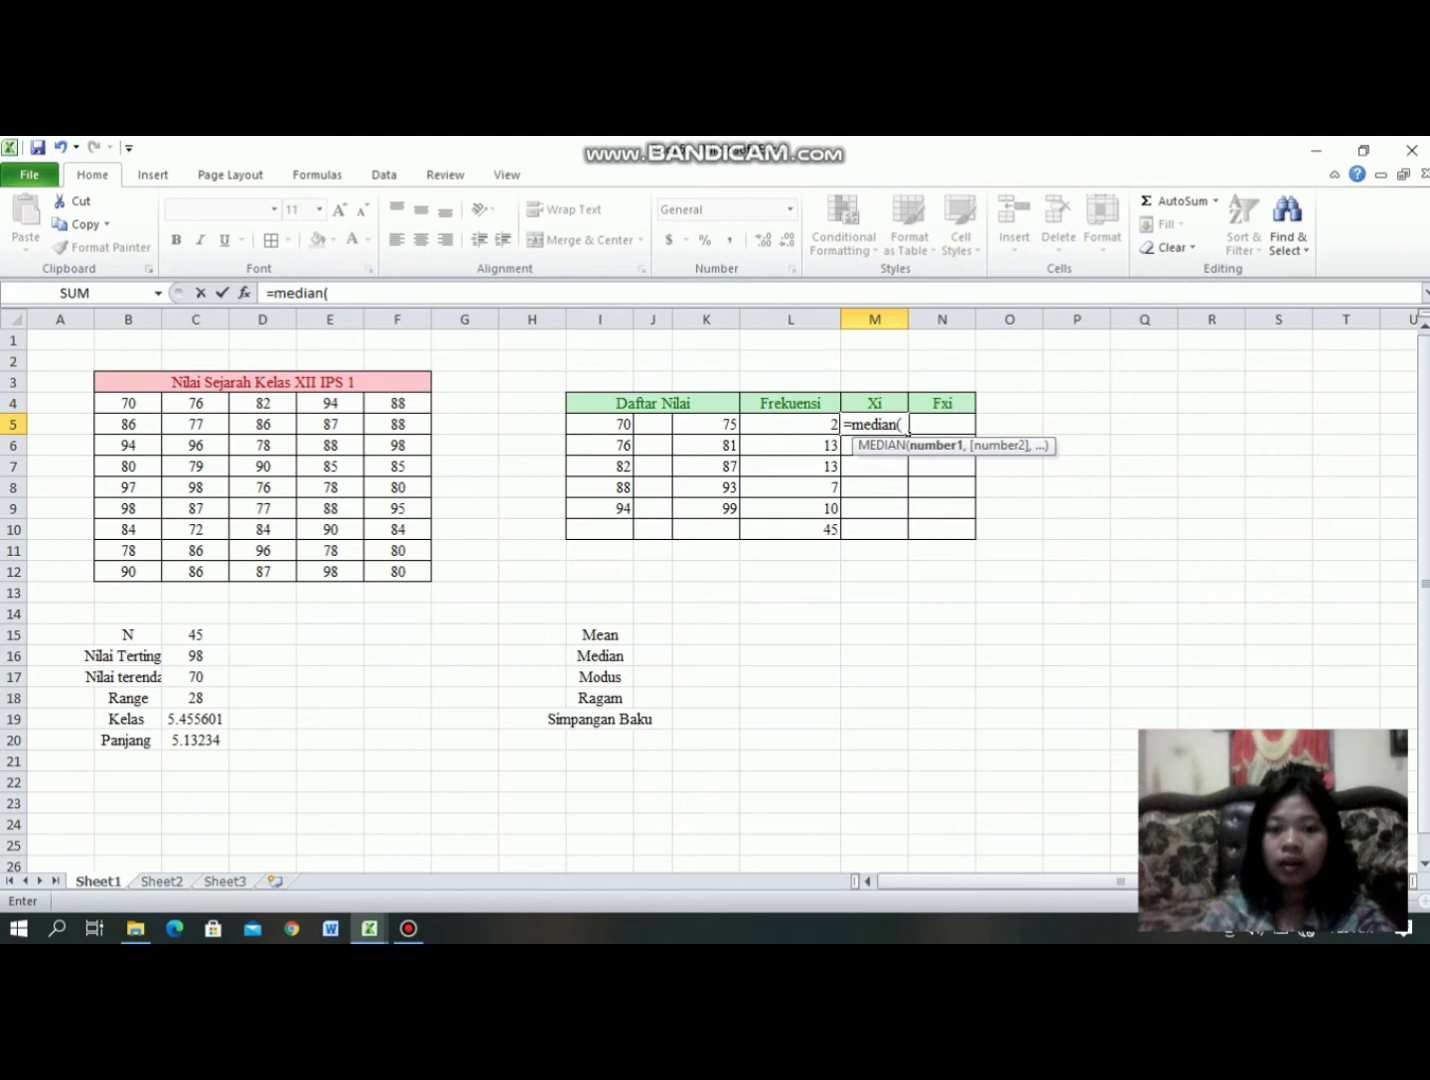
key(Left)
key(Left)
key(Left)
key(Left)
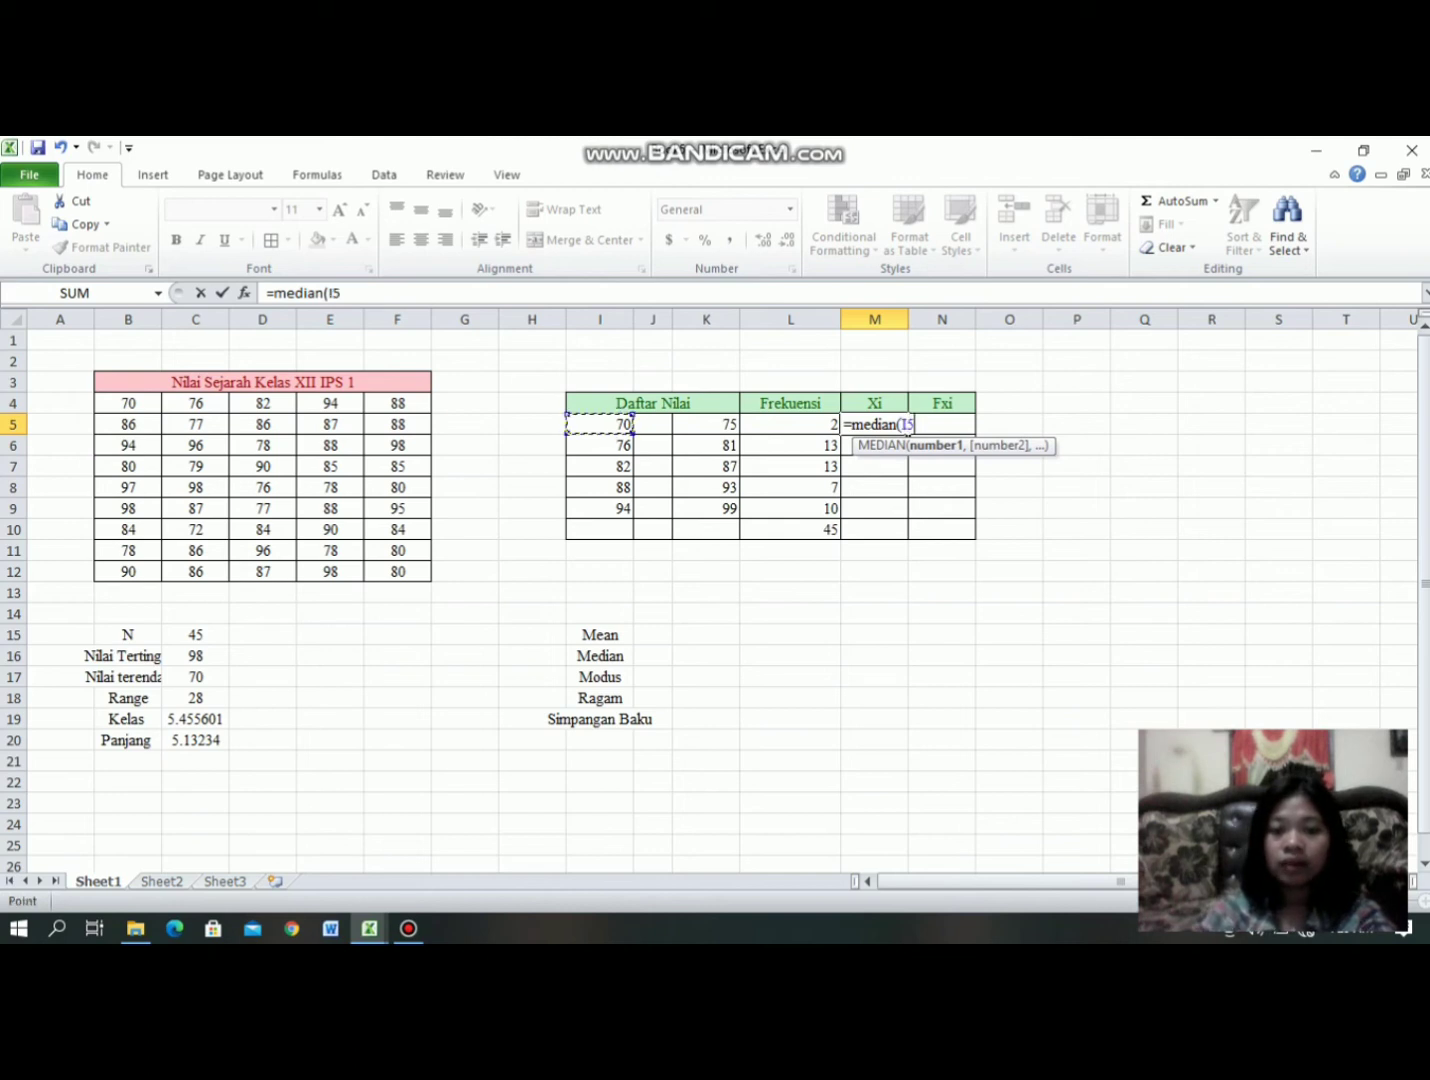
text(,)
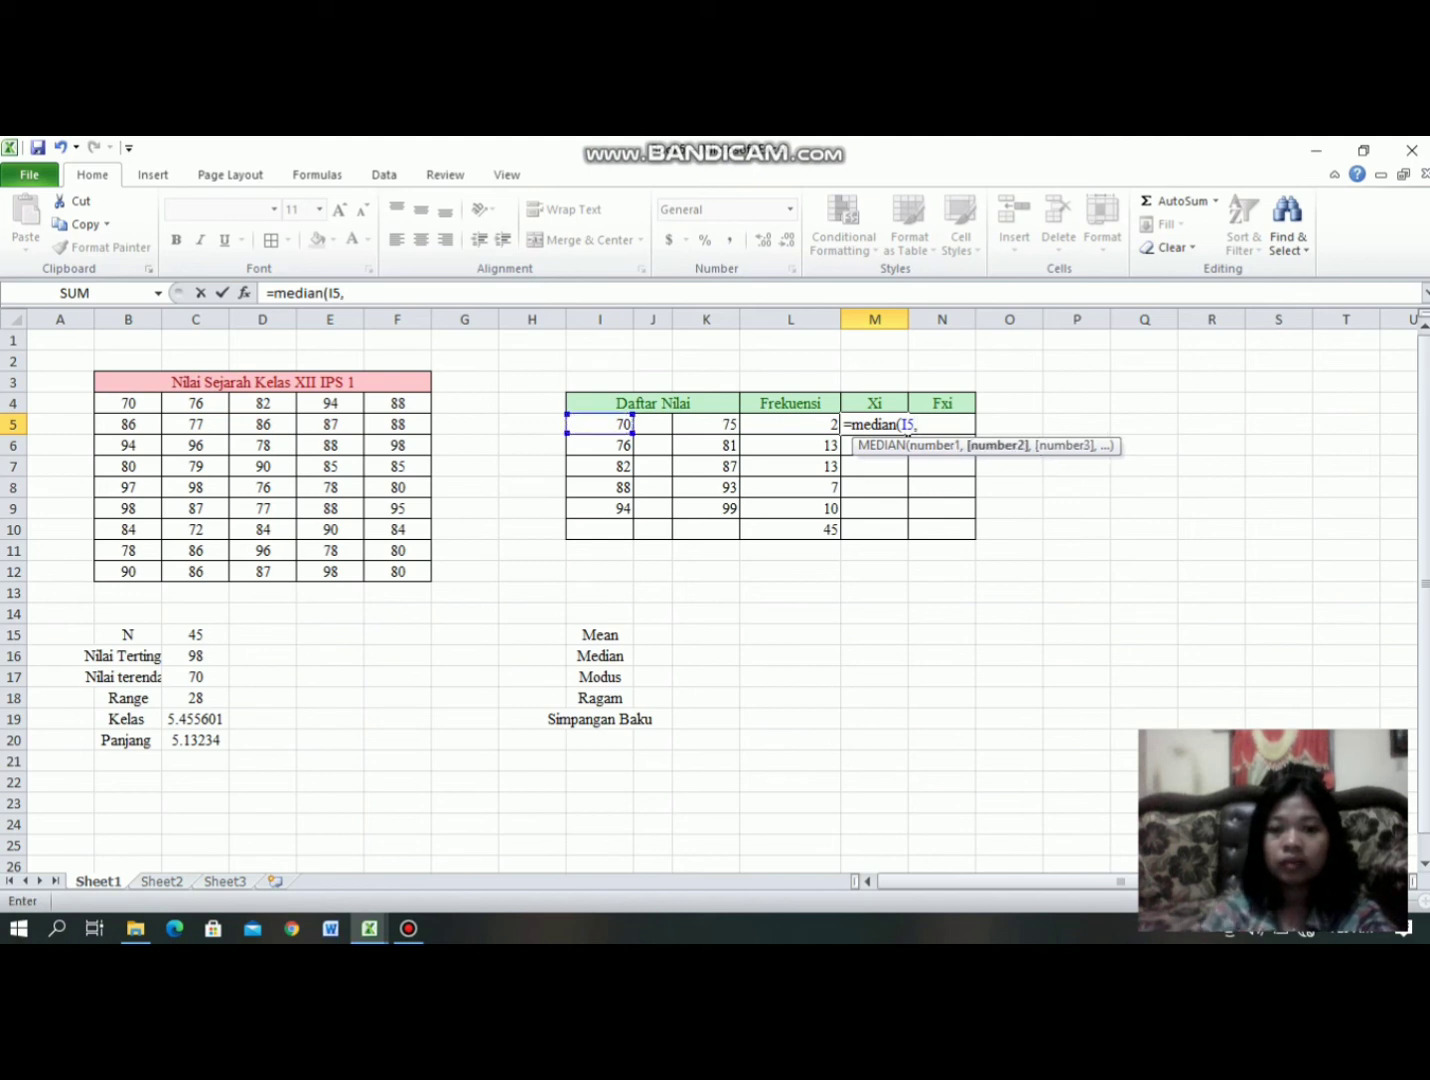
text(K5))
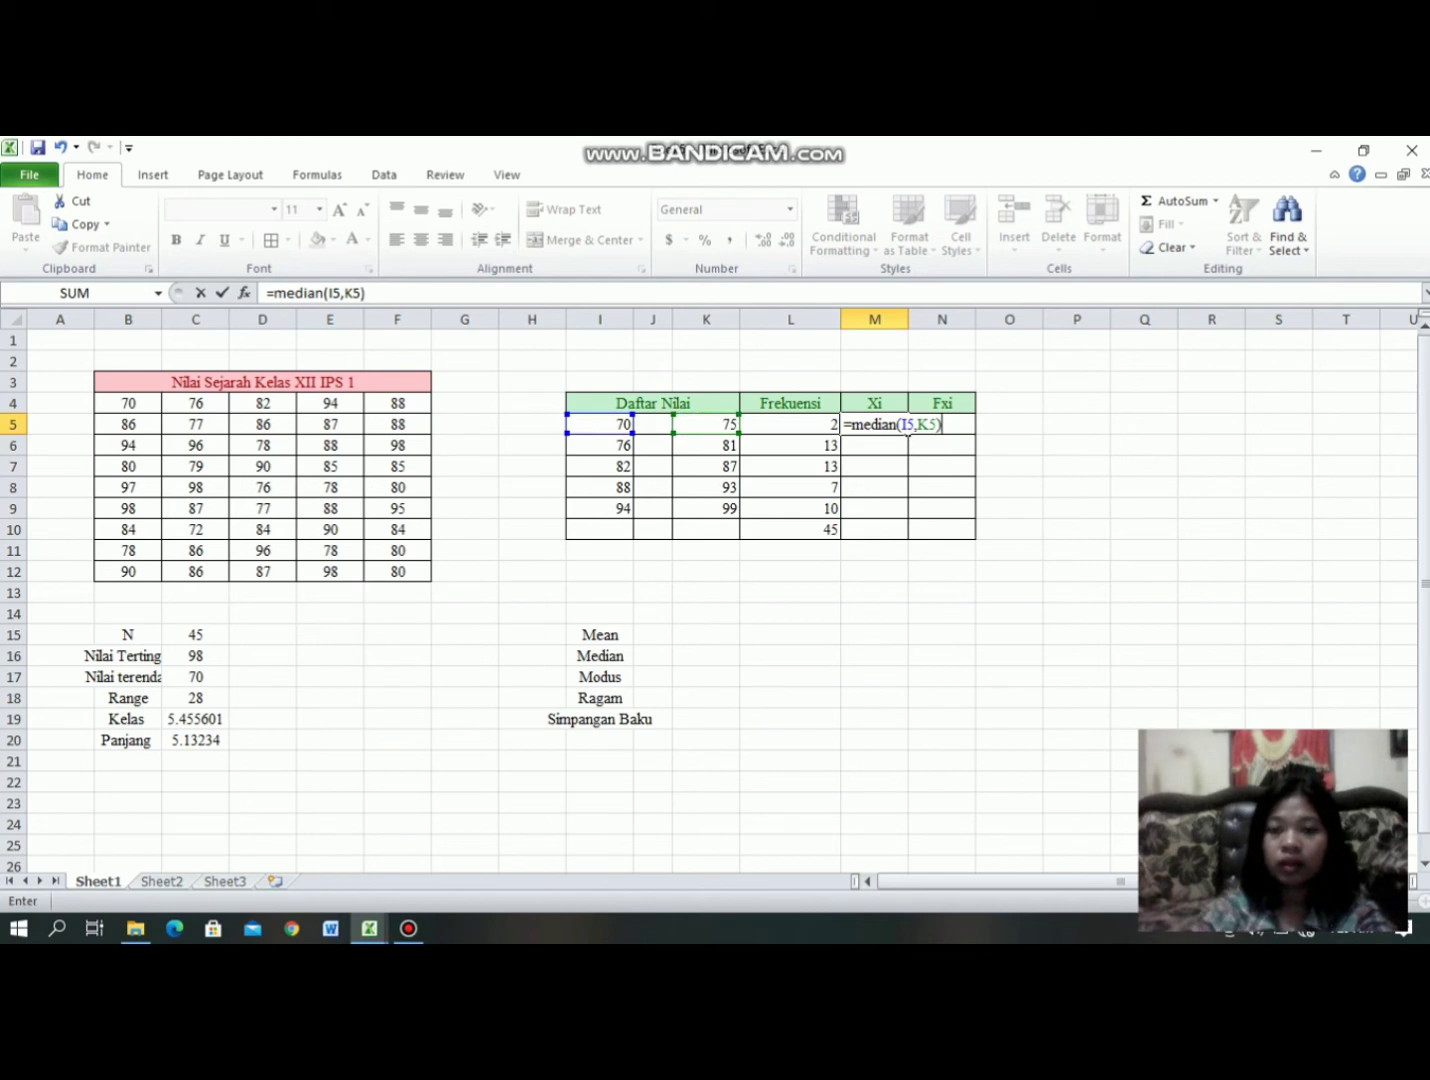
key(Return)
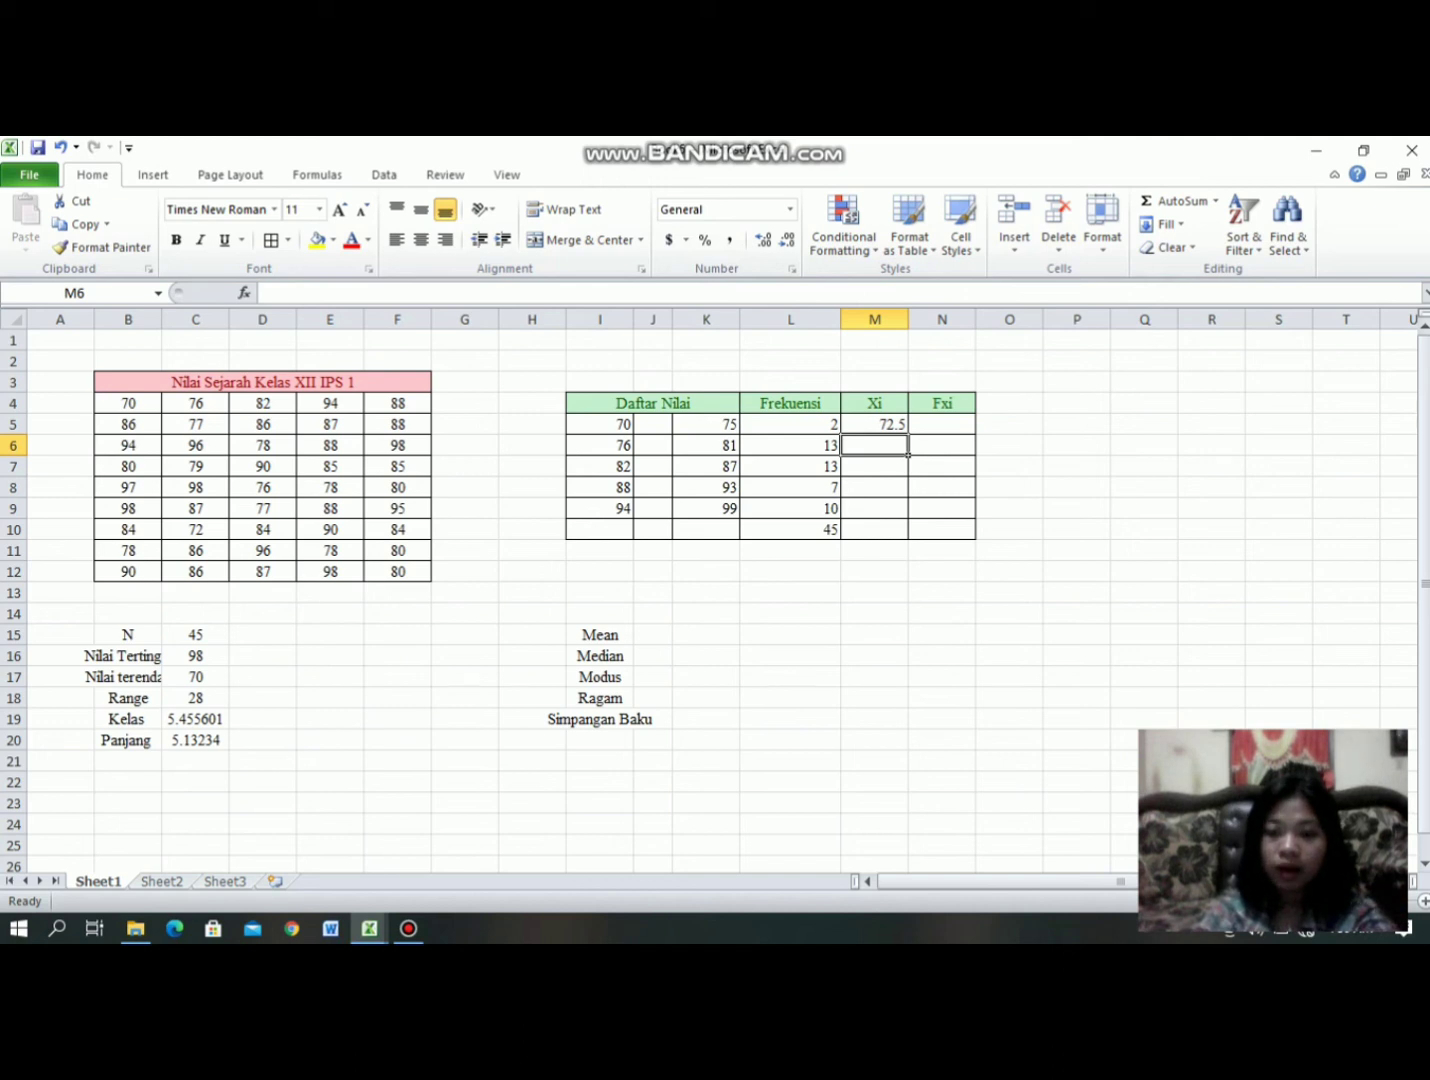
Step: Copy the Xi midpoint formula from M5 down to M9, and extend the total formula from L10 into M10
click(874, 424)
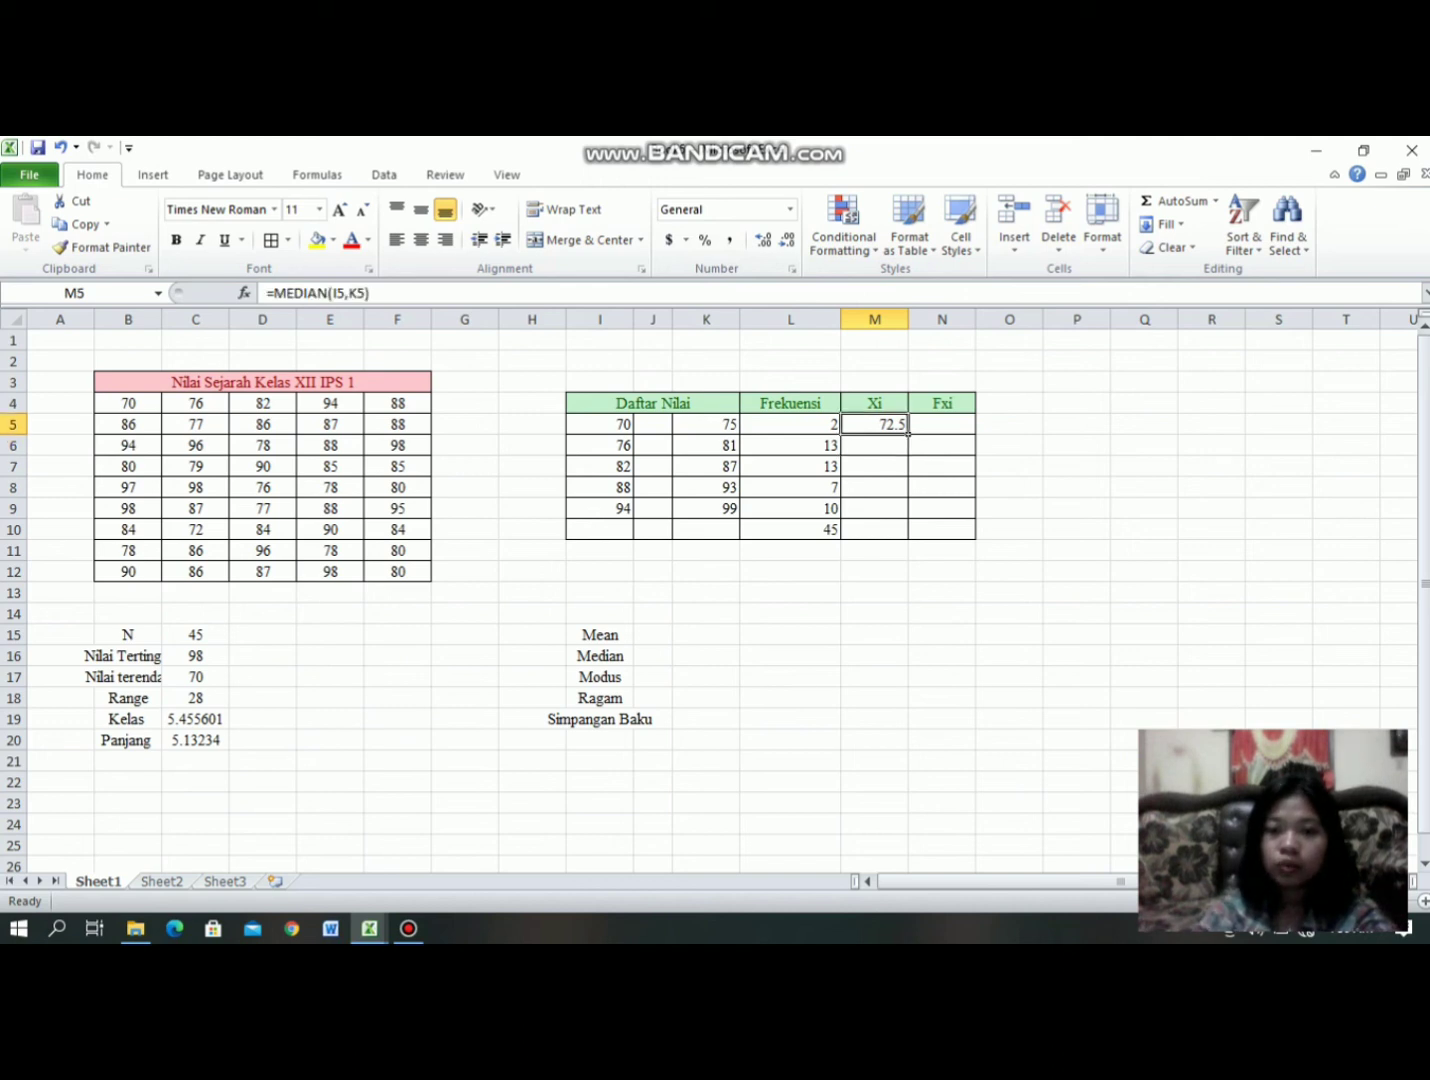
drag(908, 432, 906, 514)
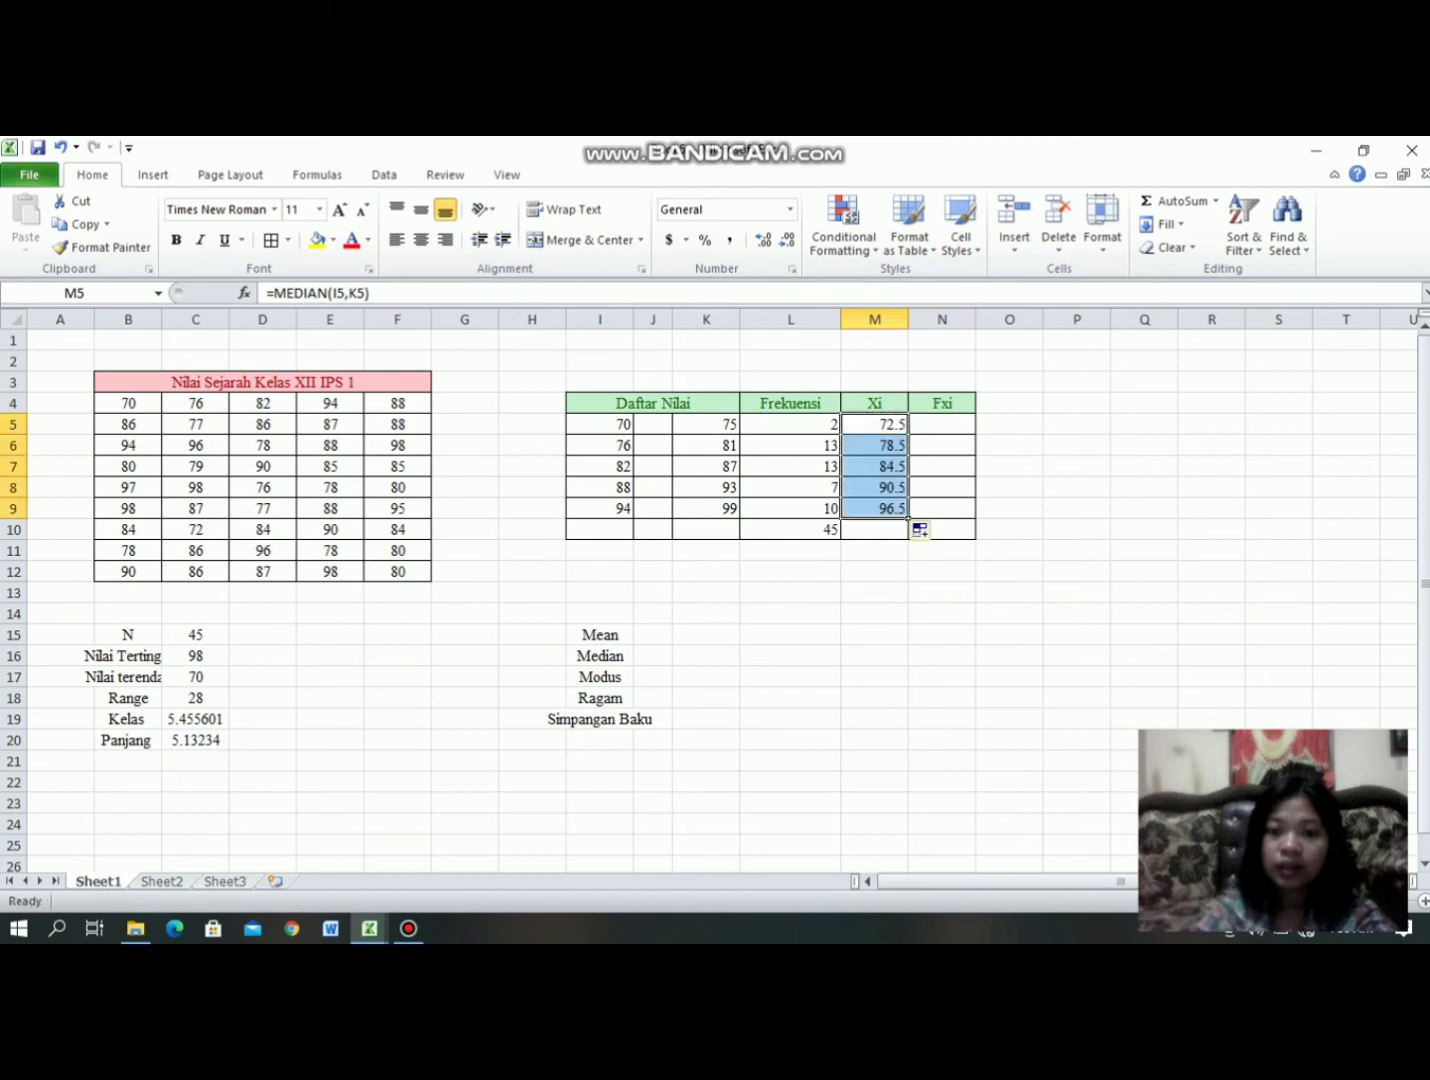
click(905, 535)
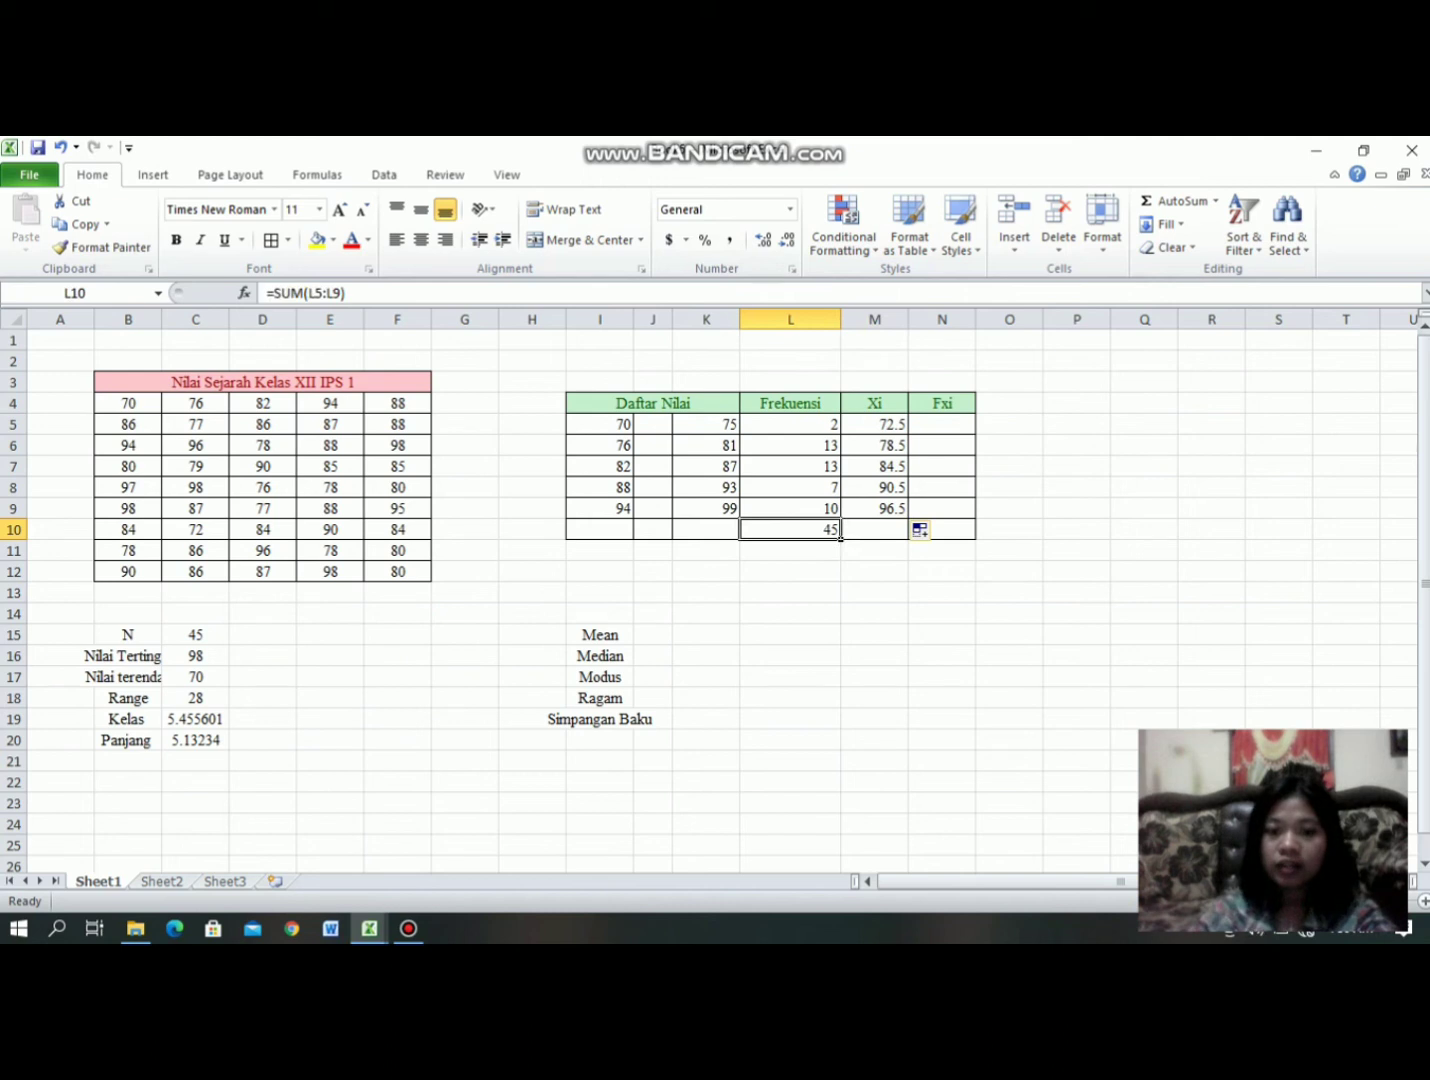
drag(840, 537, 908, 537)
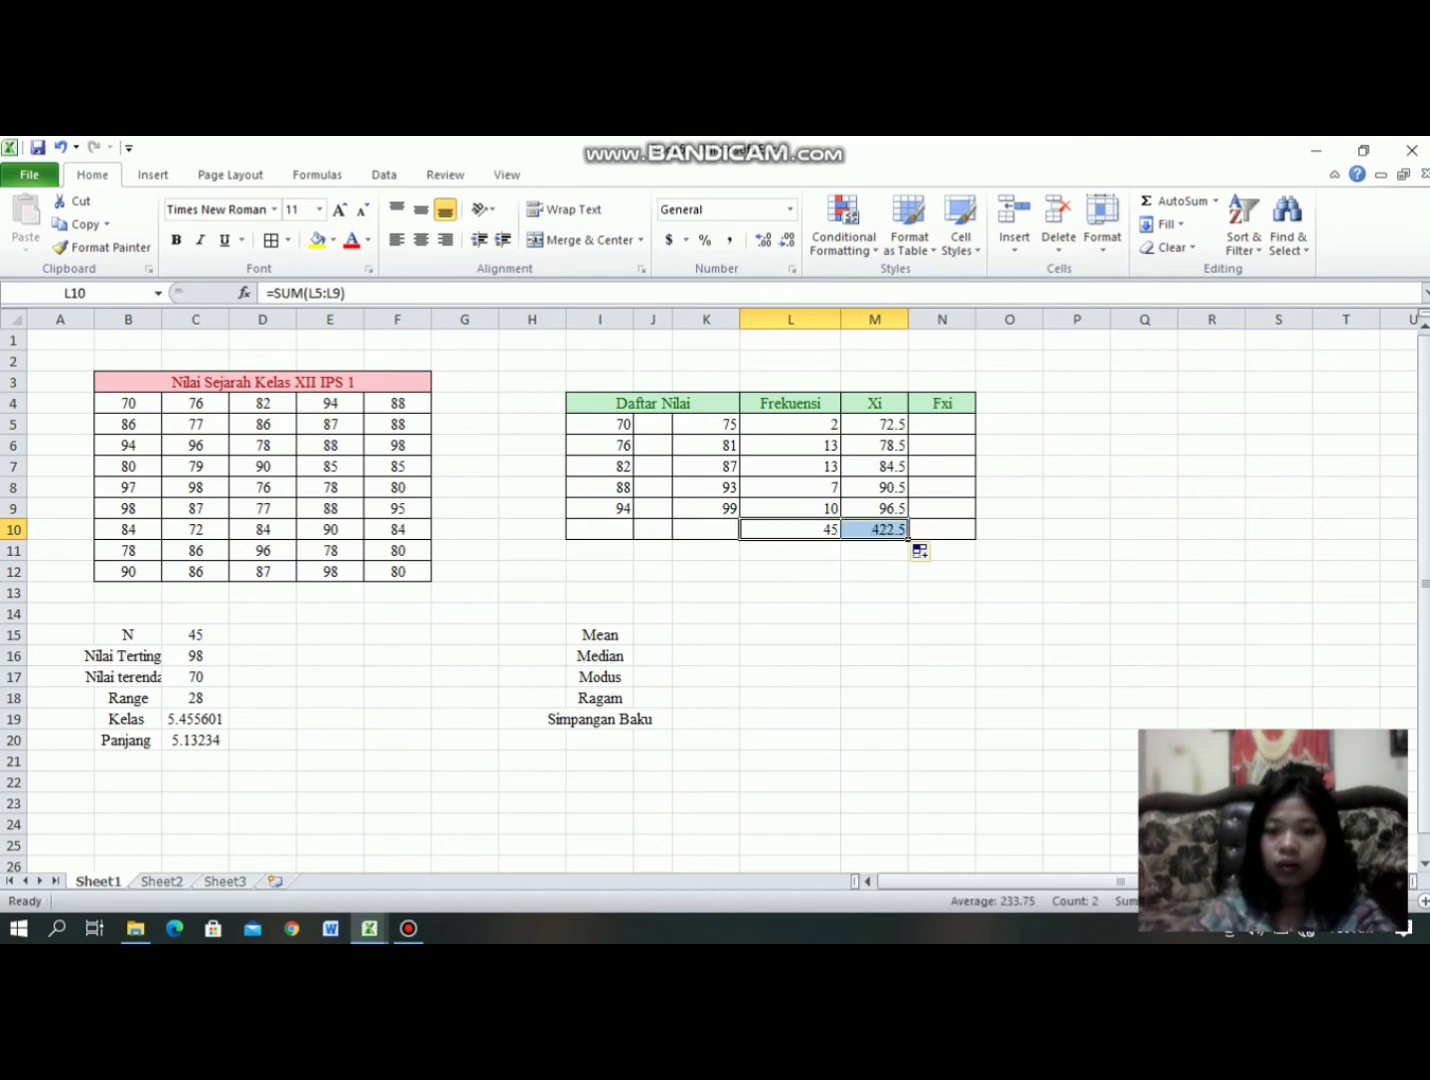
Step: Calculate the first Fxi value in cell N5 with the formula =L5*M5
click(941, 424)
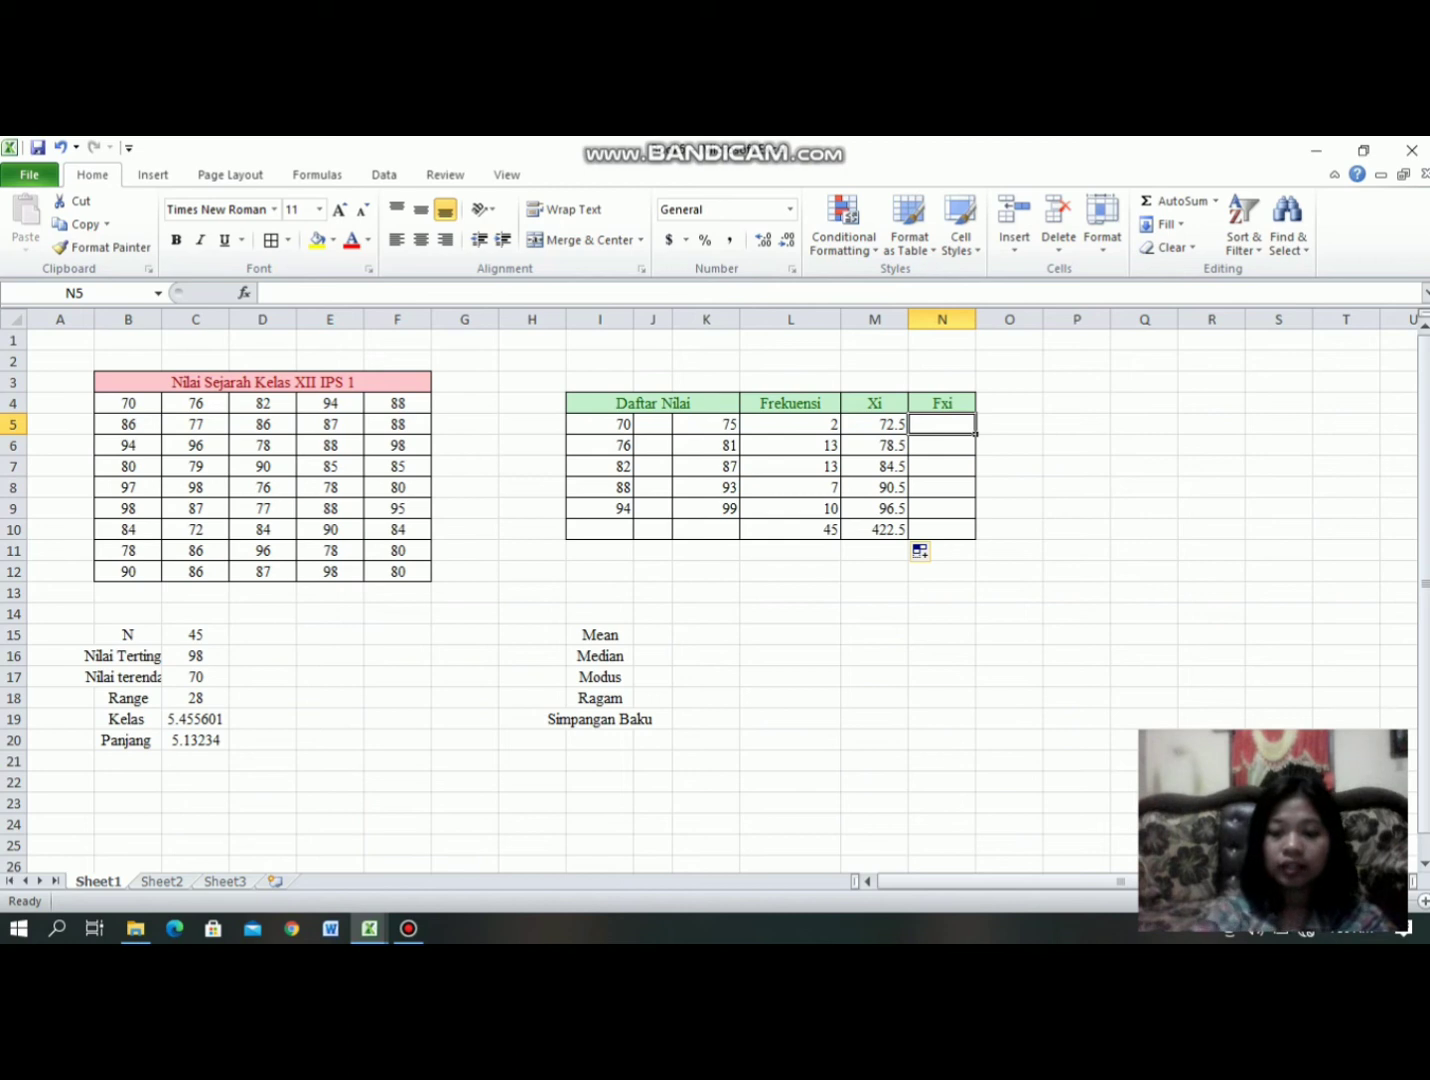
text(=)
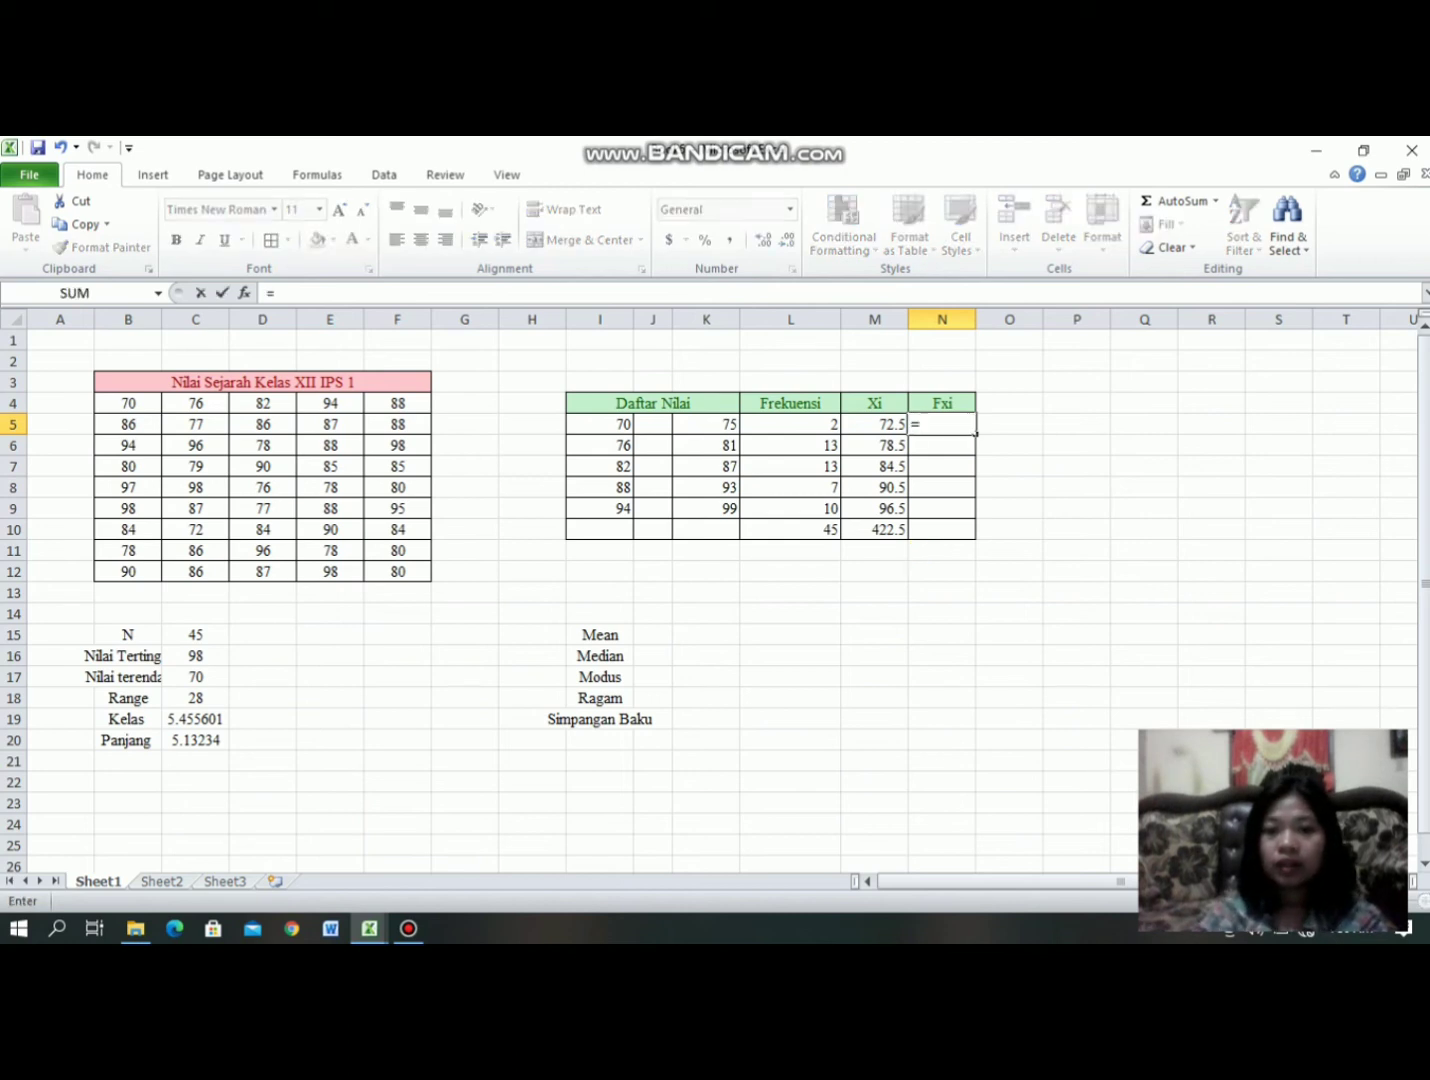
click(790, 425)
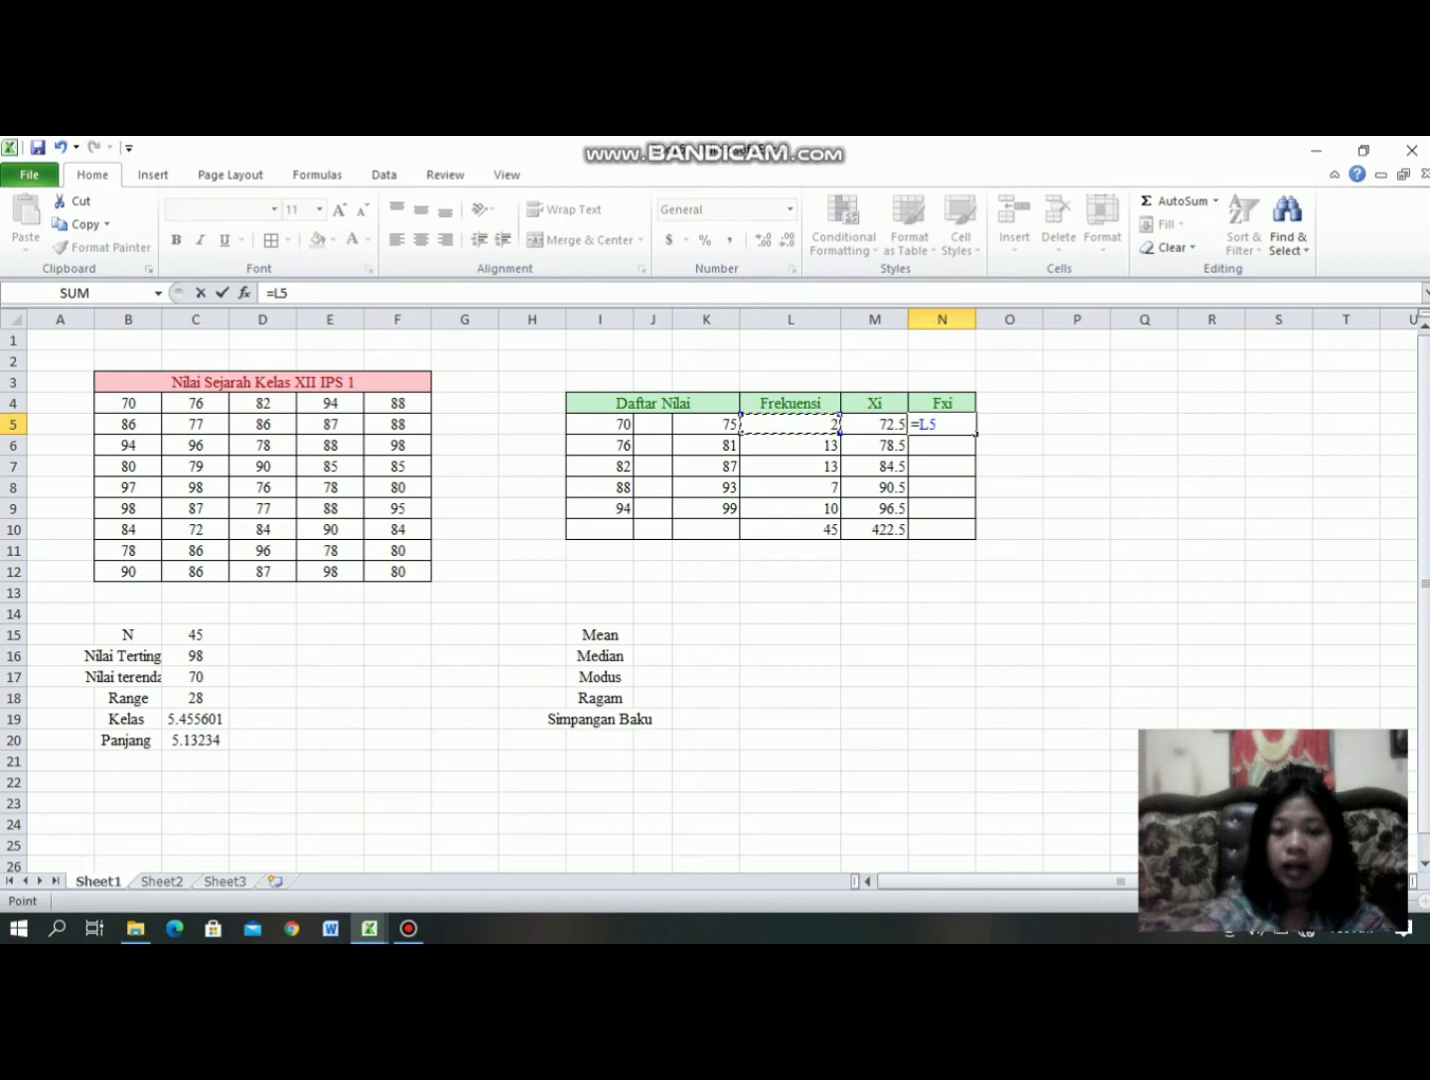
text(*)
click(874, 425)
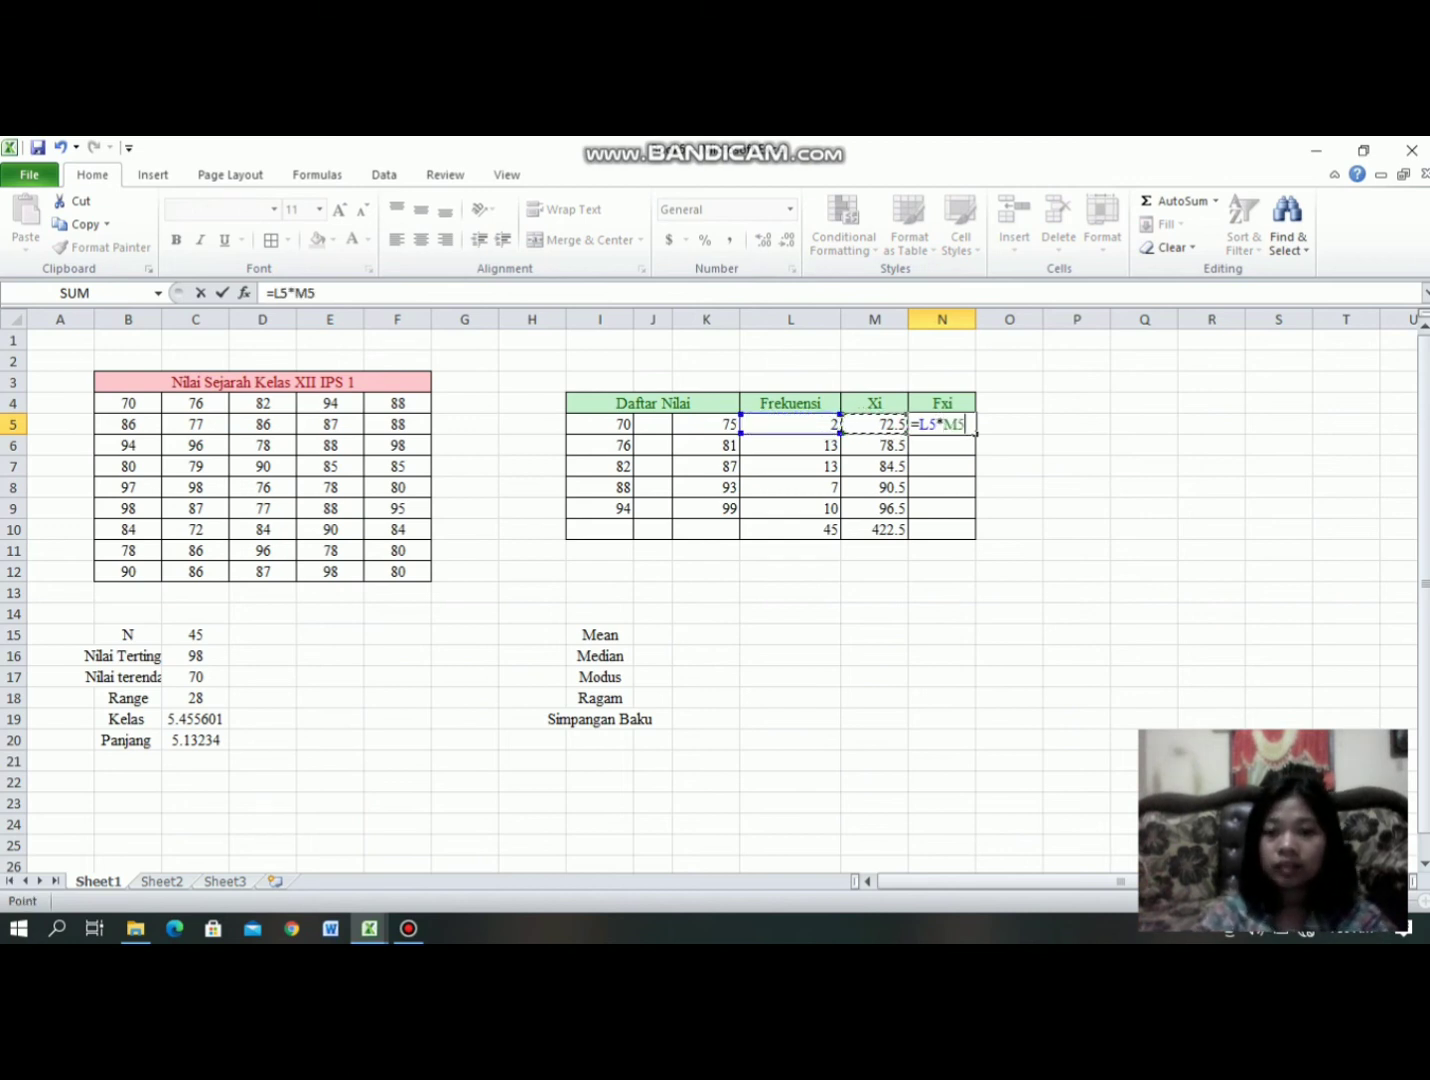
key(Return)
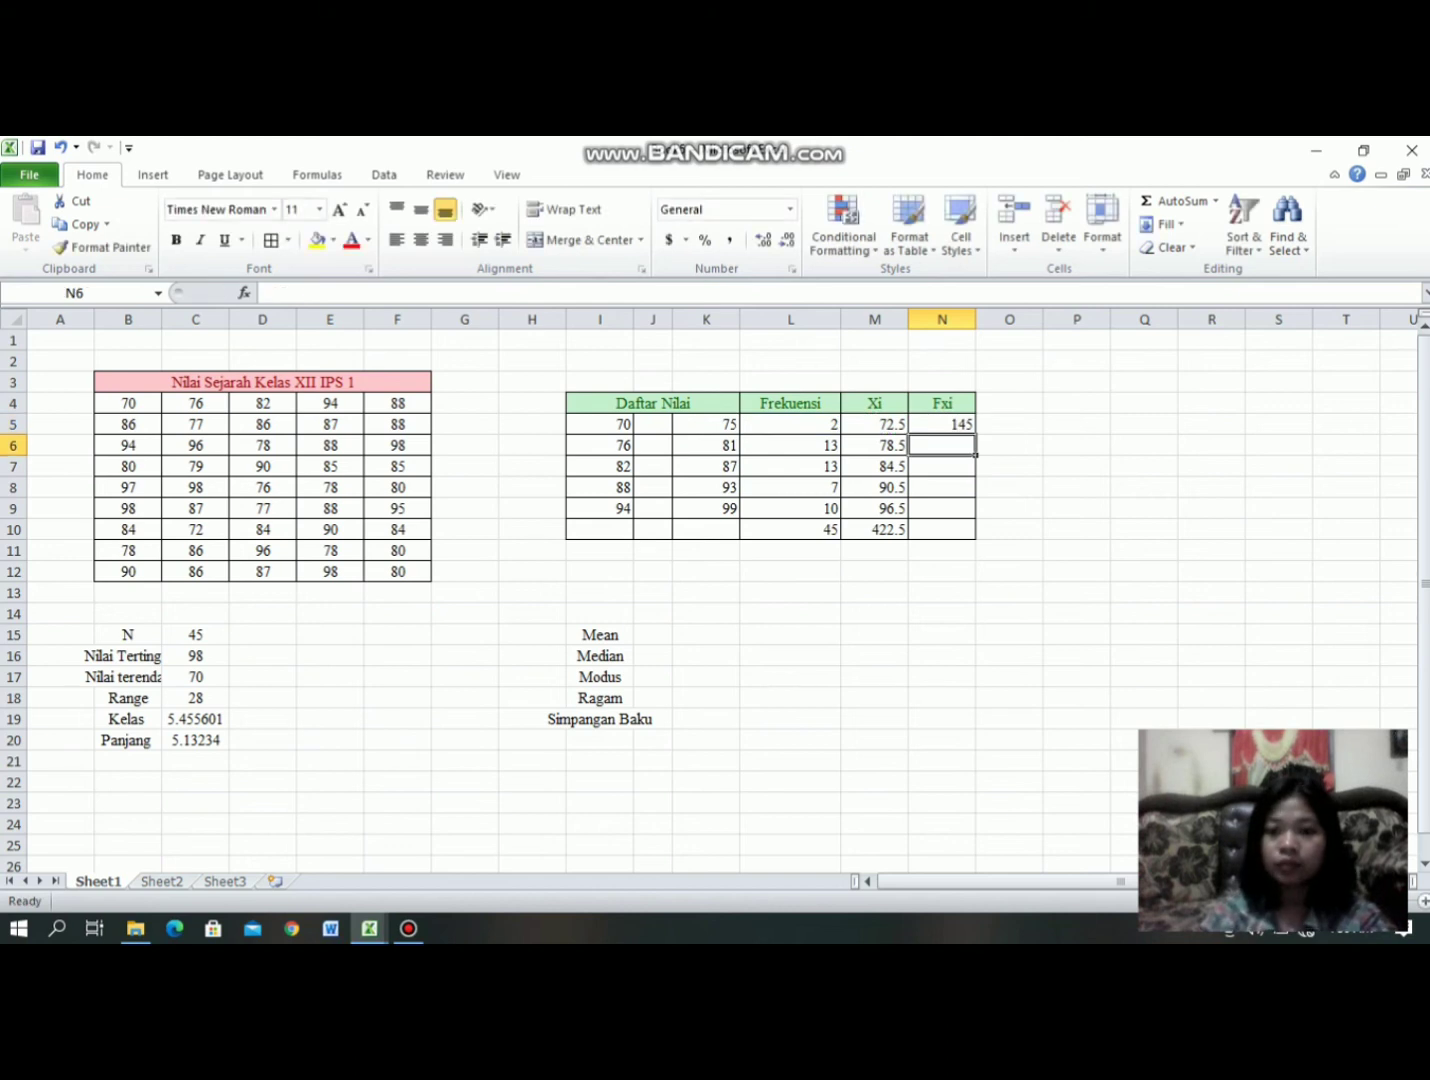
Step: Copy the Fxi formula from N5 down to N9, and extend the total formula from M10 into N10
click(942, 425)
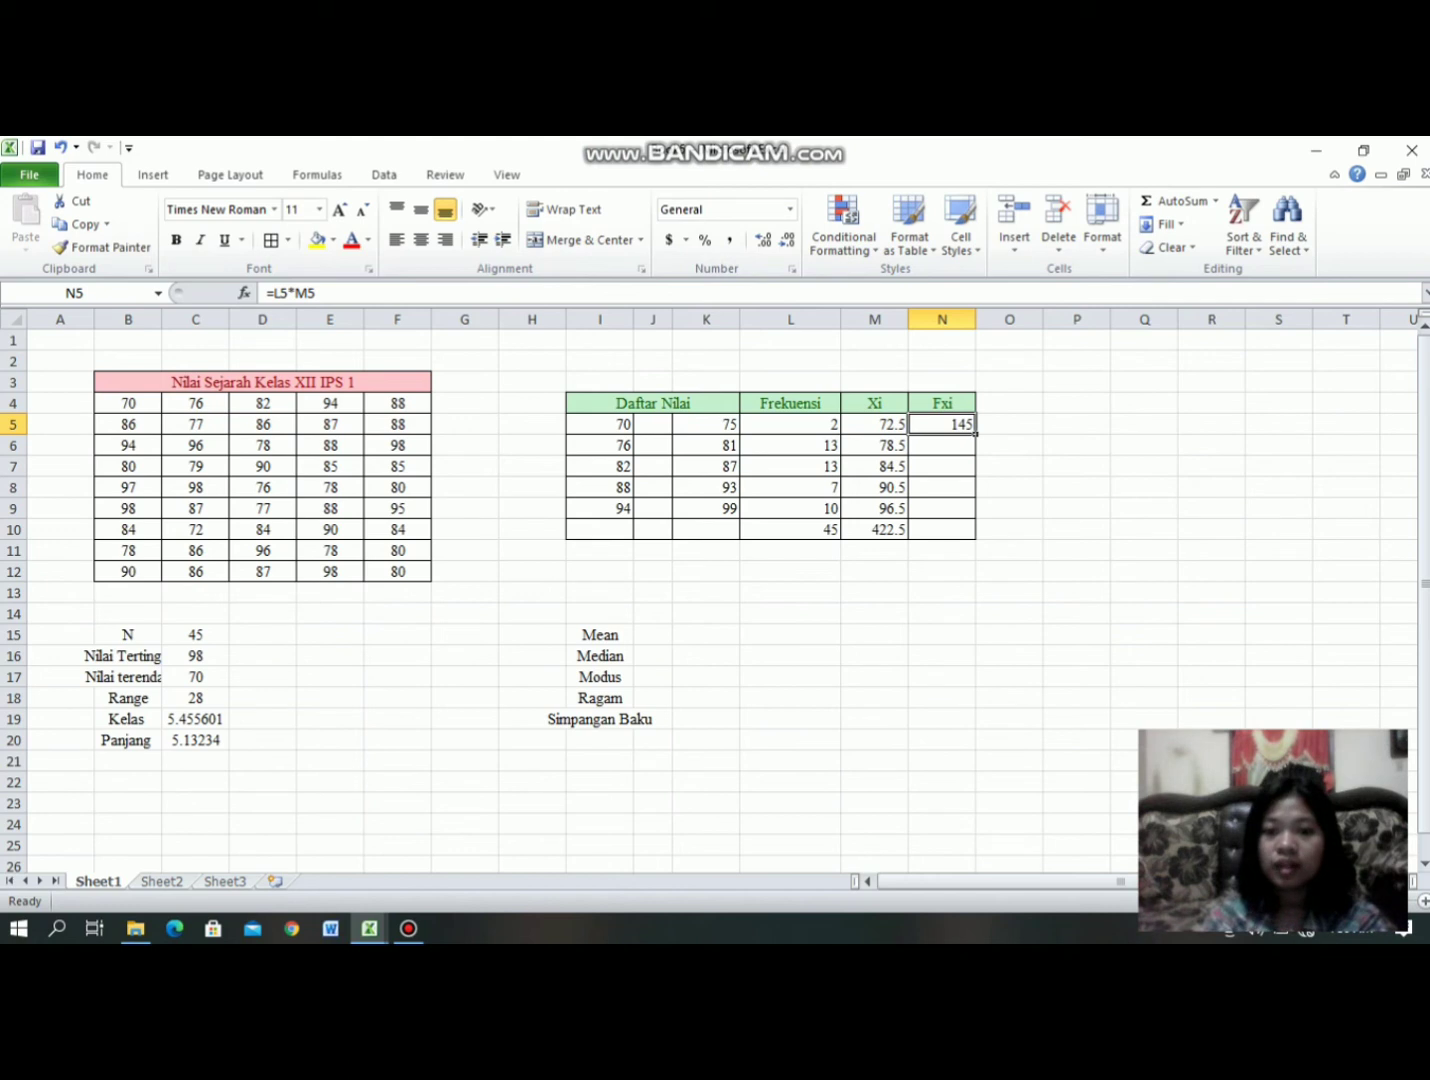
drag(975, 433, 975, 517)
click(905, 535)
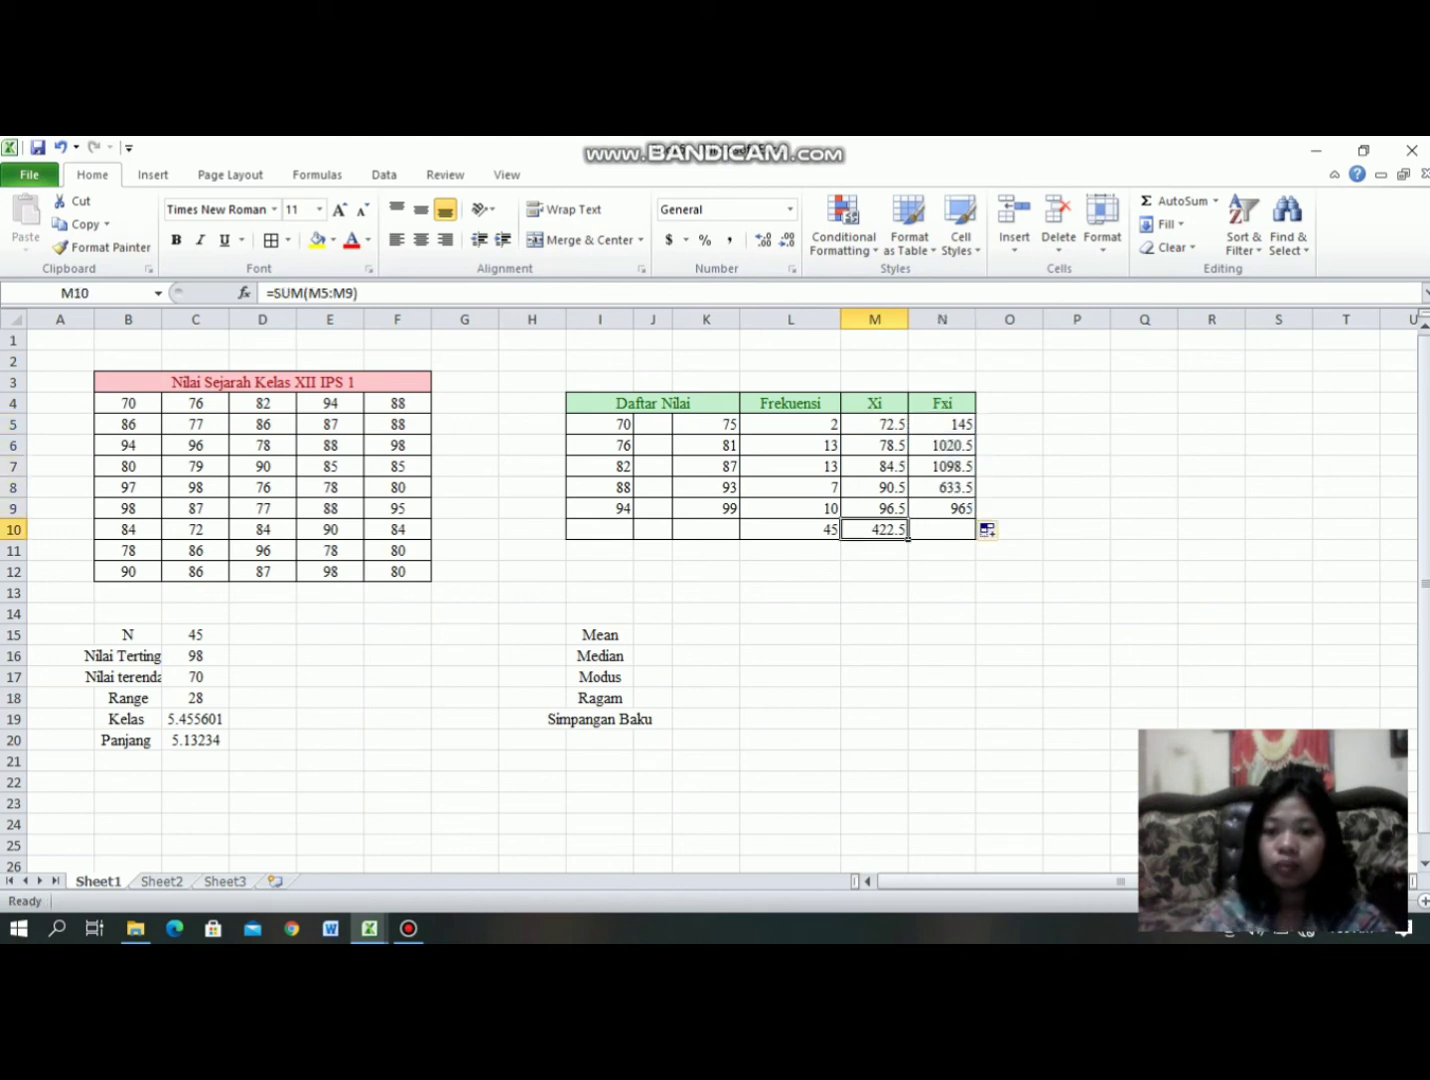
drag(907, 535, 975, 537)
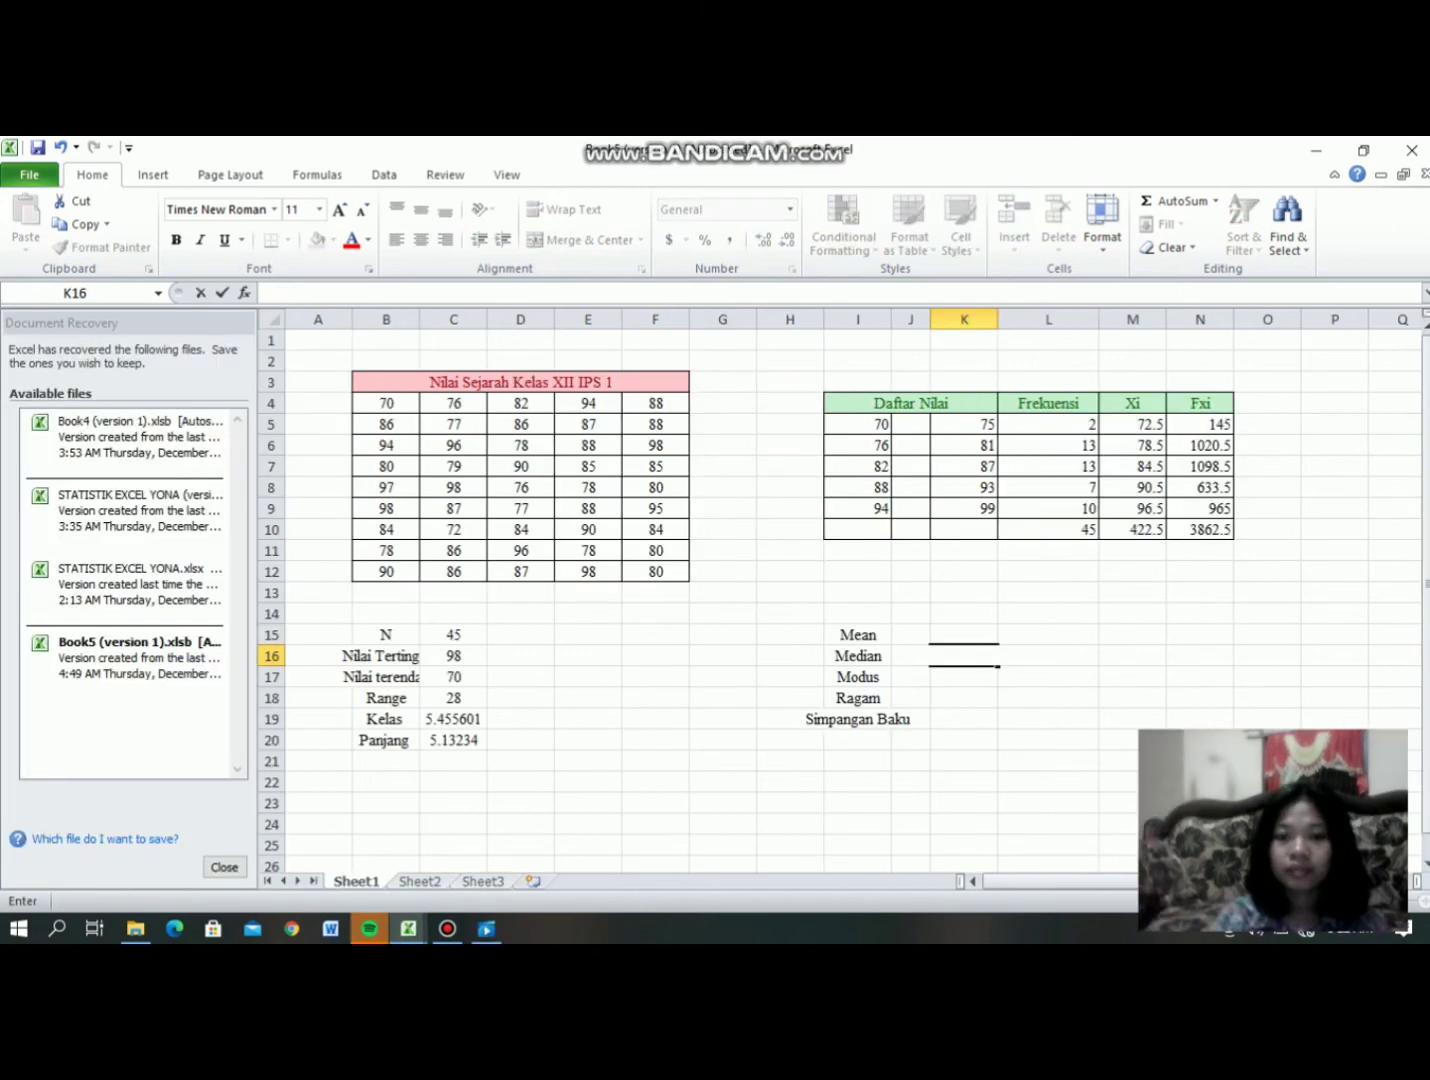
Step: Calculate the Mean in cell K15 by dividing the Fxi total by the Frekuensi total with =N10/L10
click(964, 613)
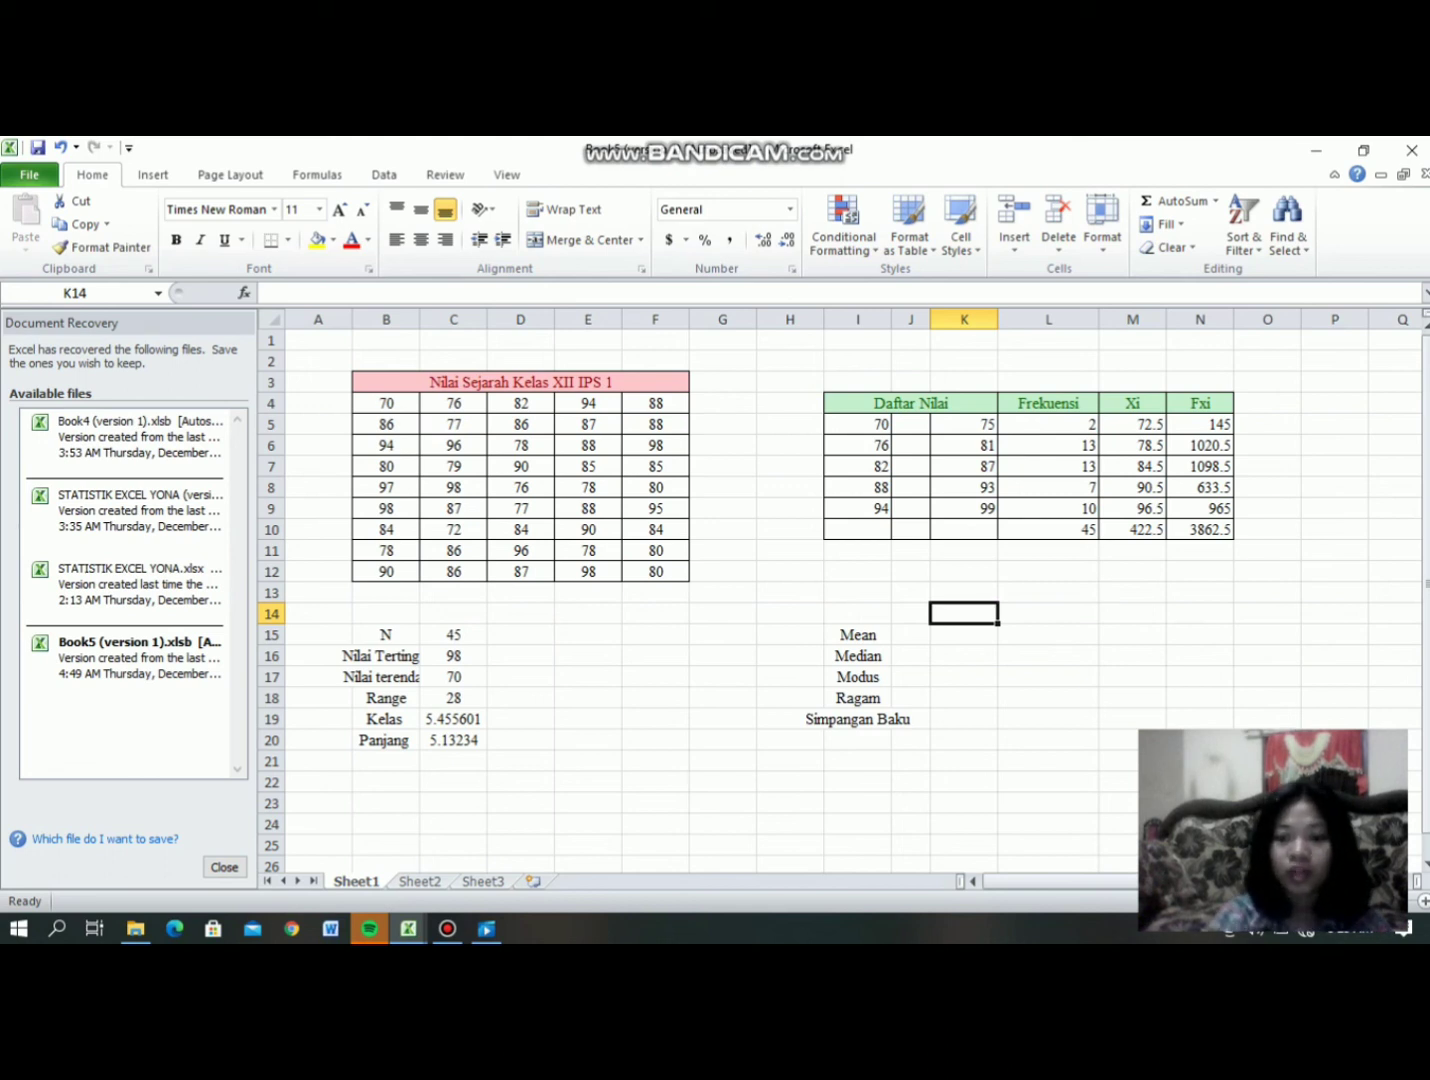
click(964, 635)
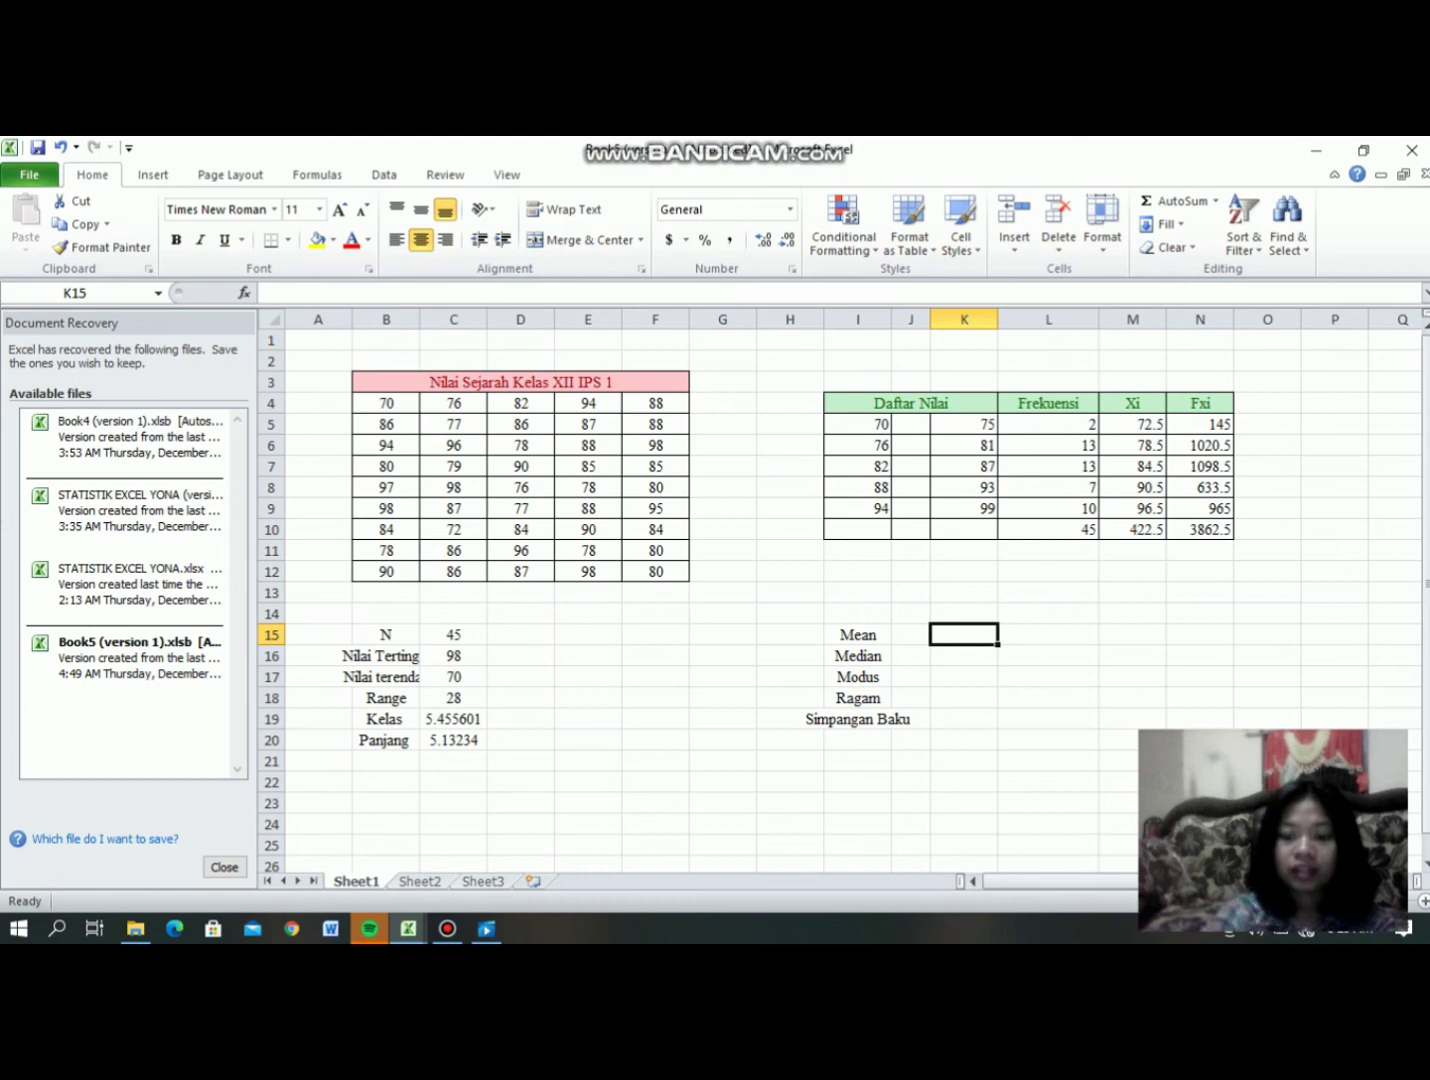
text(=)
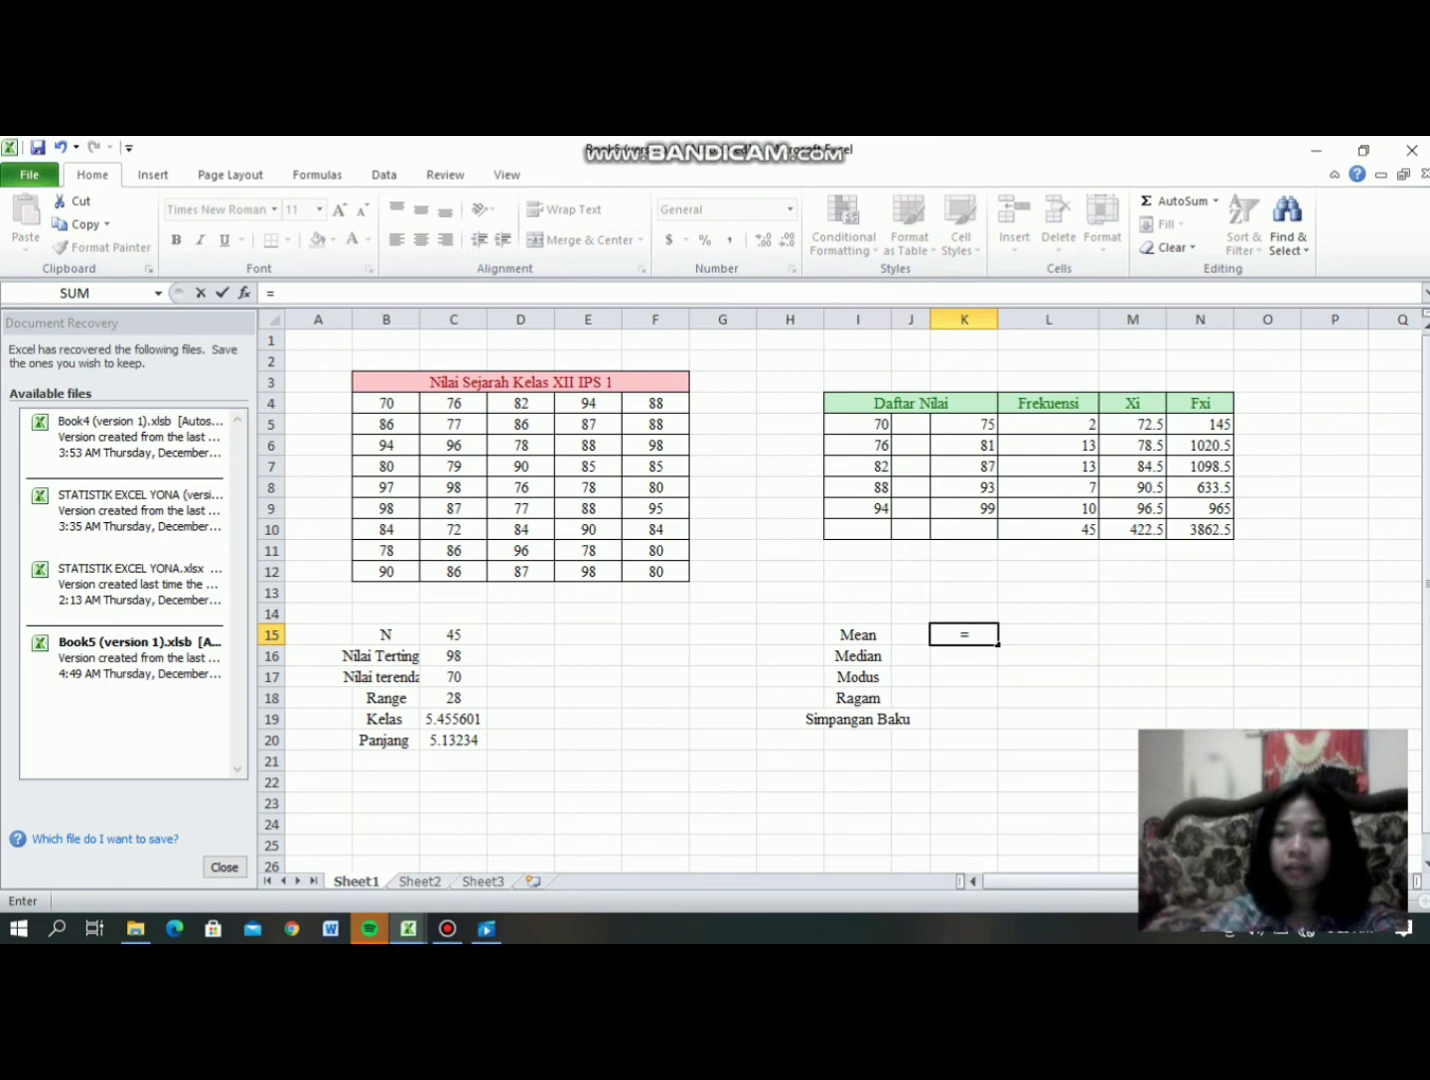
click(1200, 530)
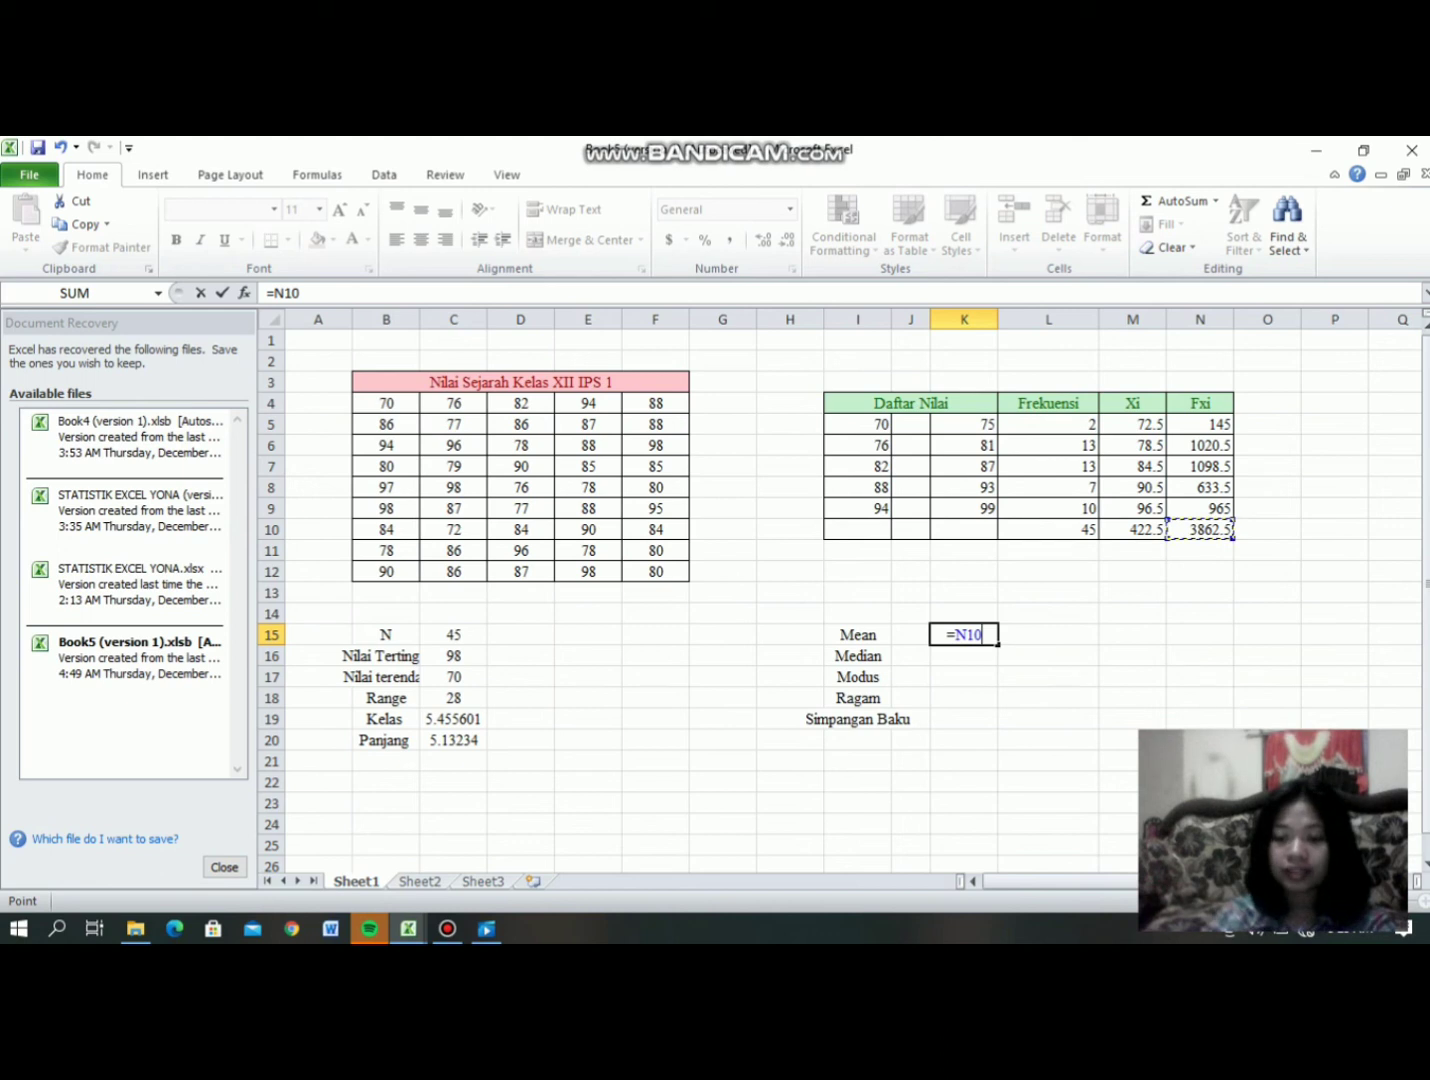
text(/)
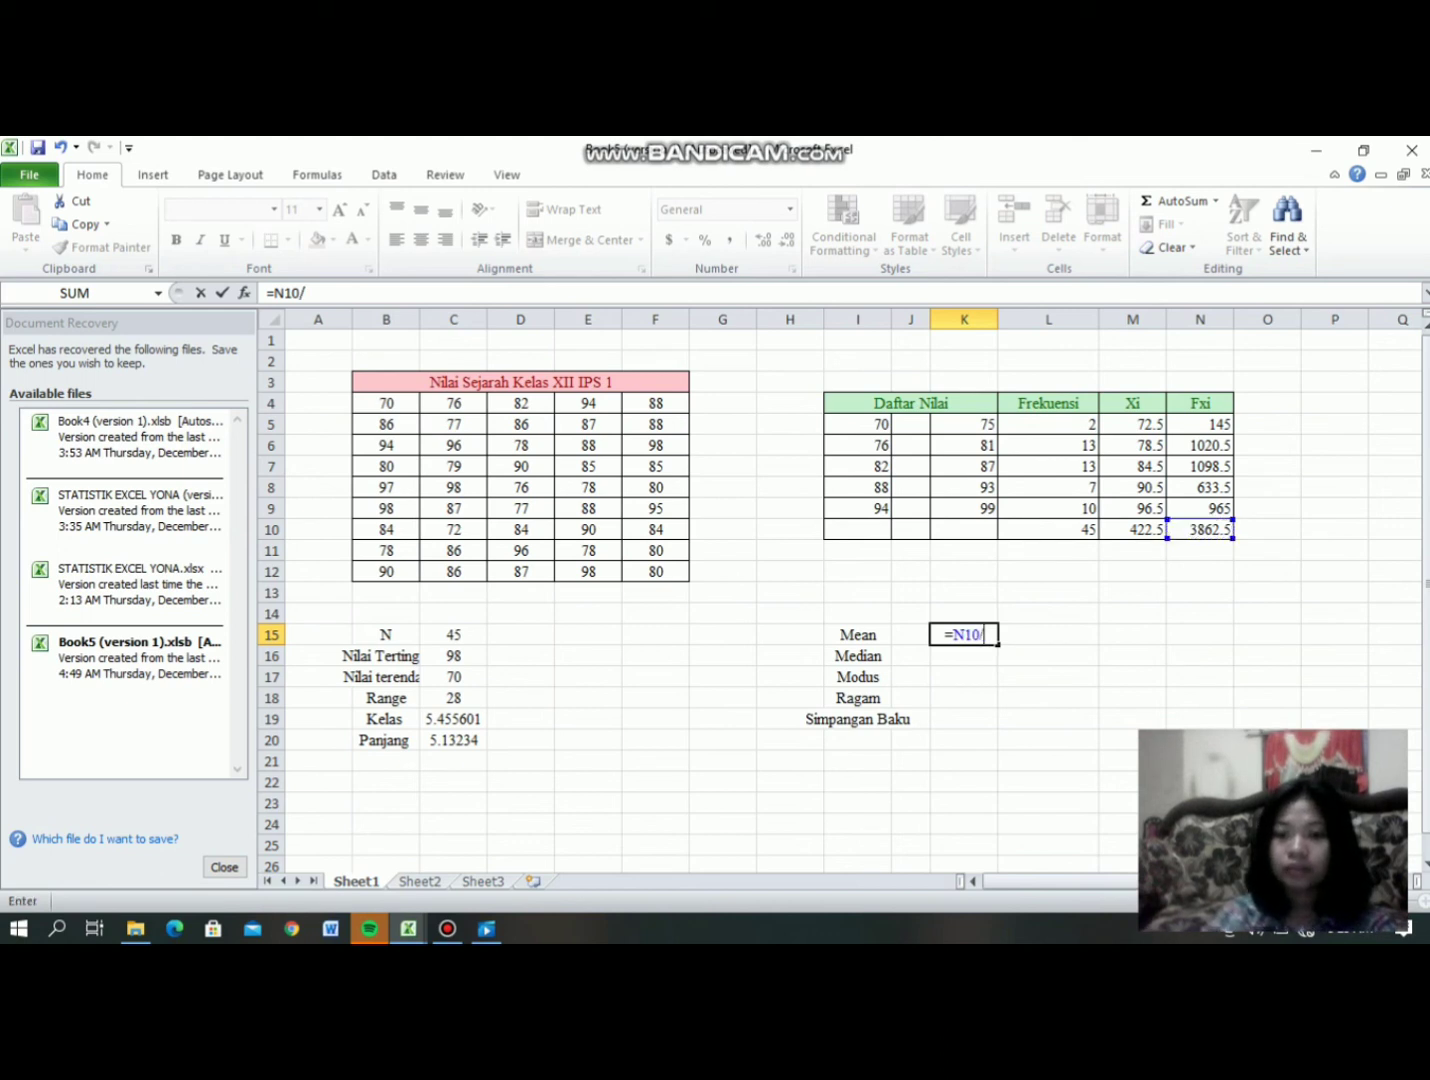
click(1048, 530)
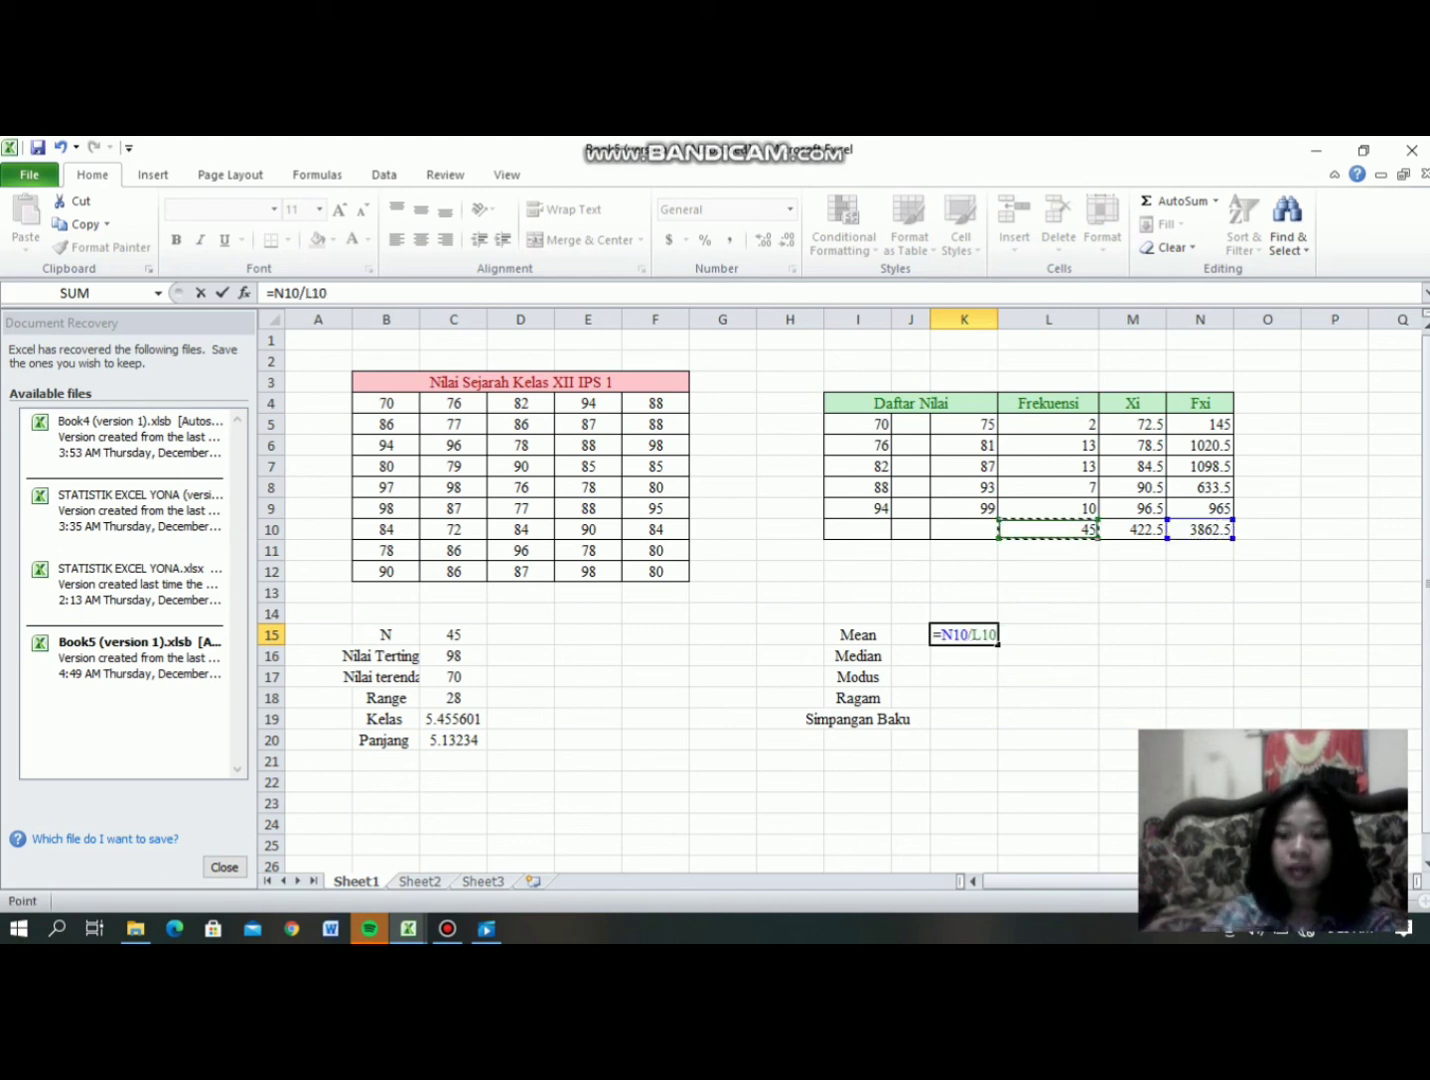
key(Return)
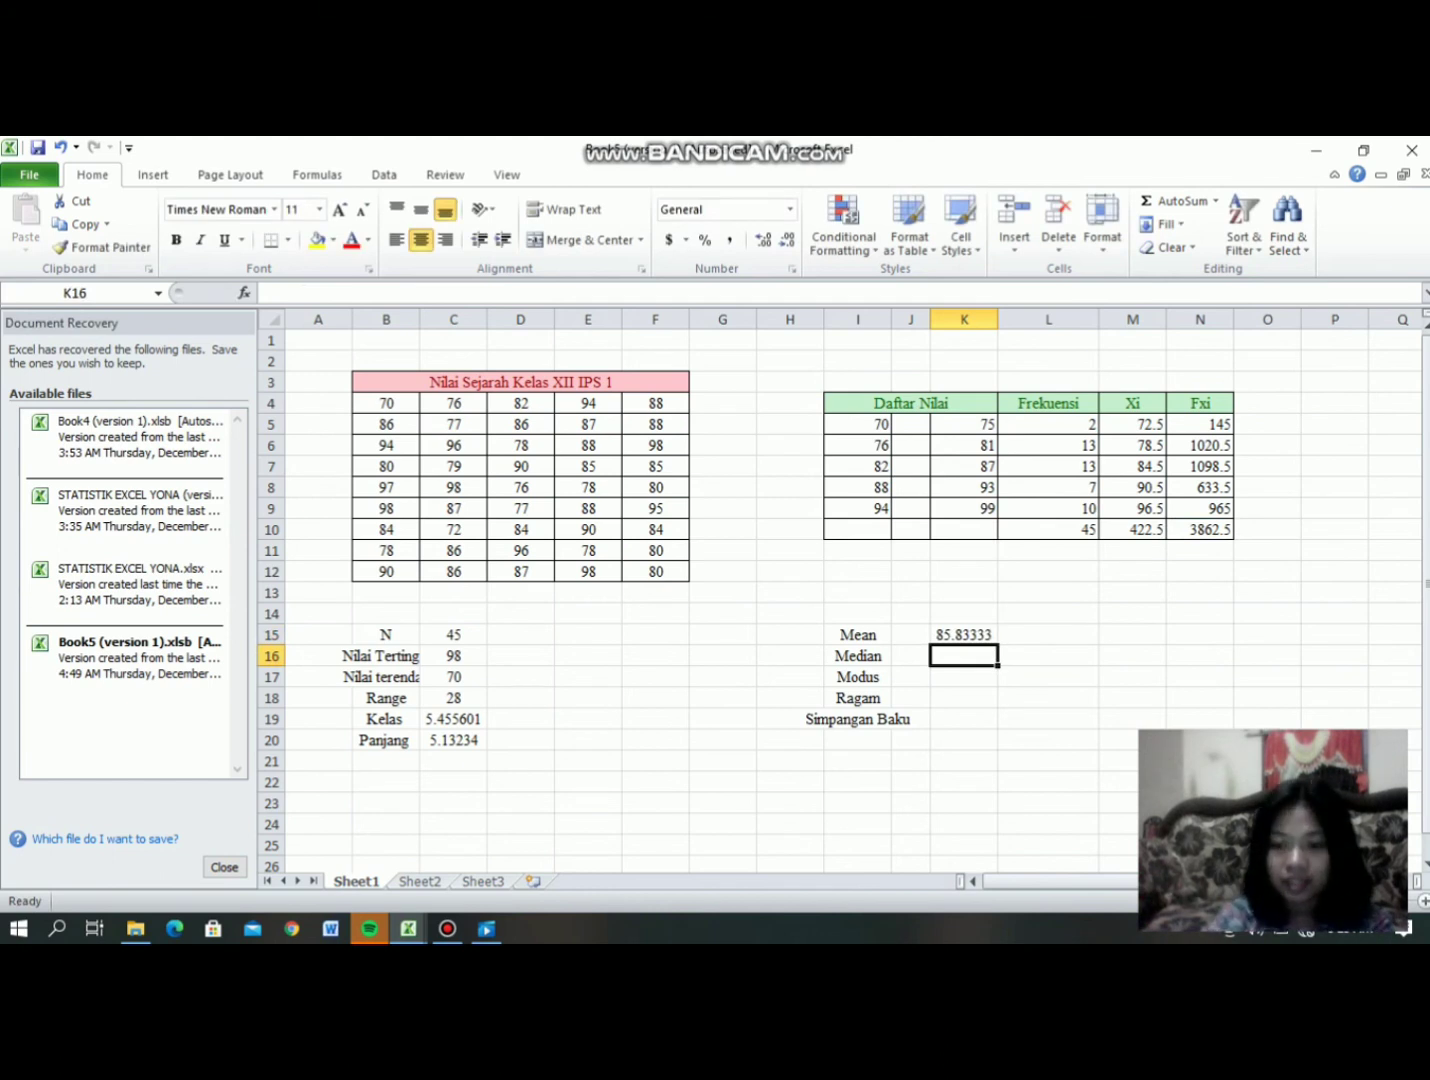
Step: Calculate the Median of the scores in cell K16 with =median(B4:F12)
text(=)
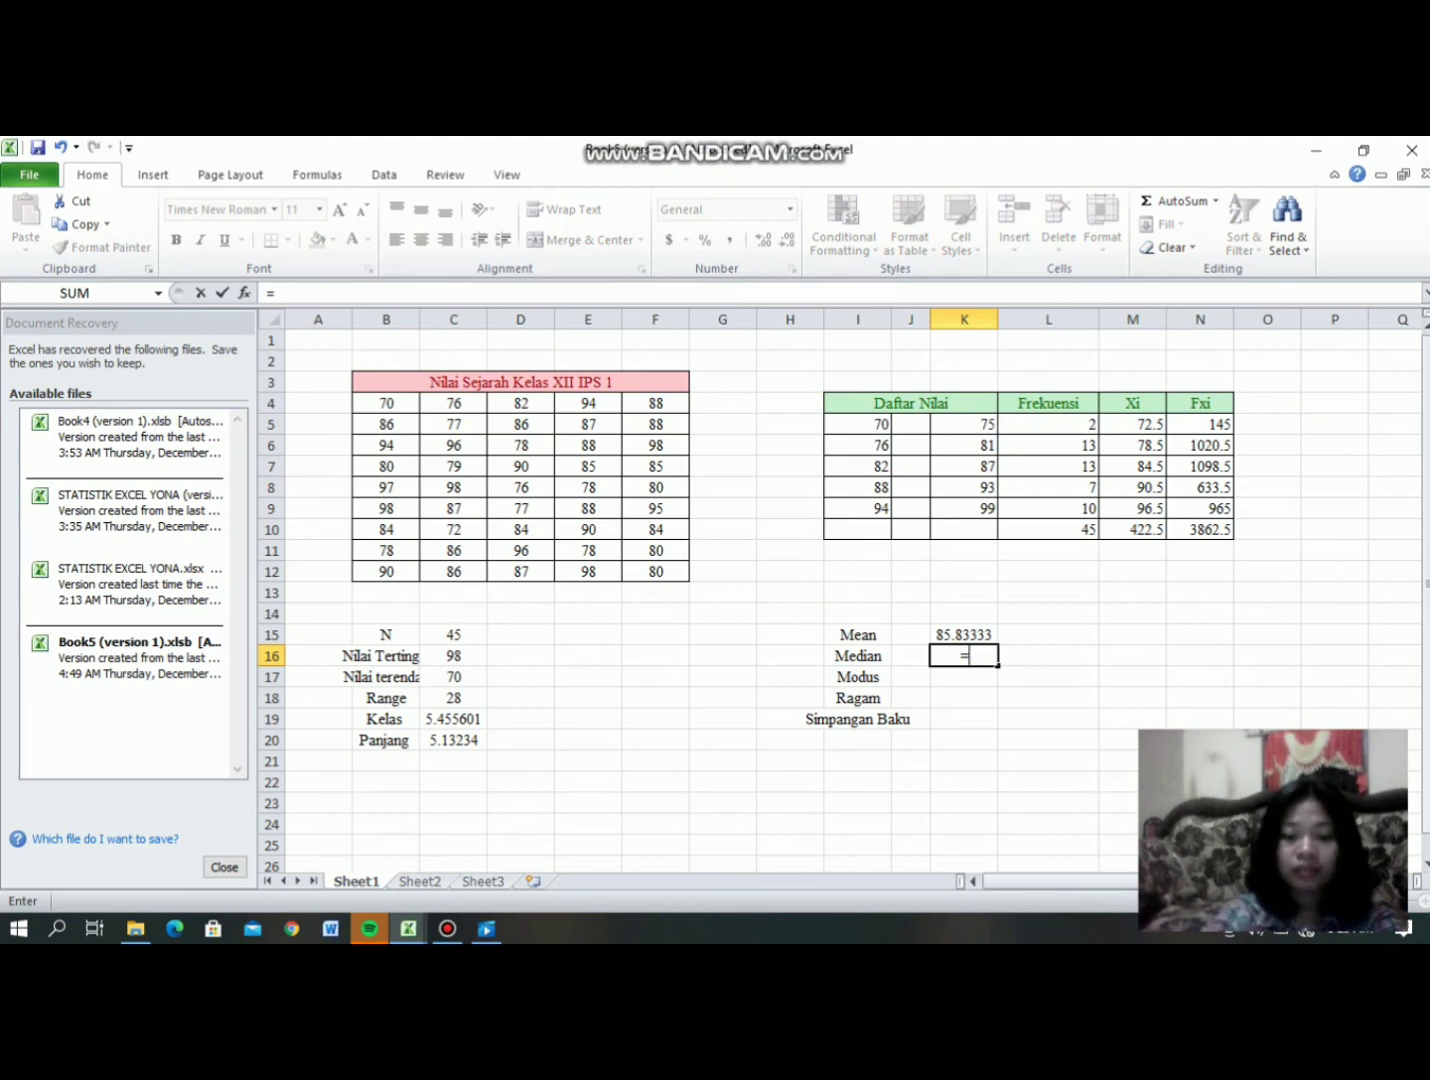
text(media)
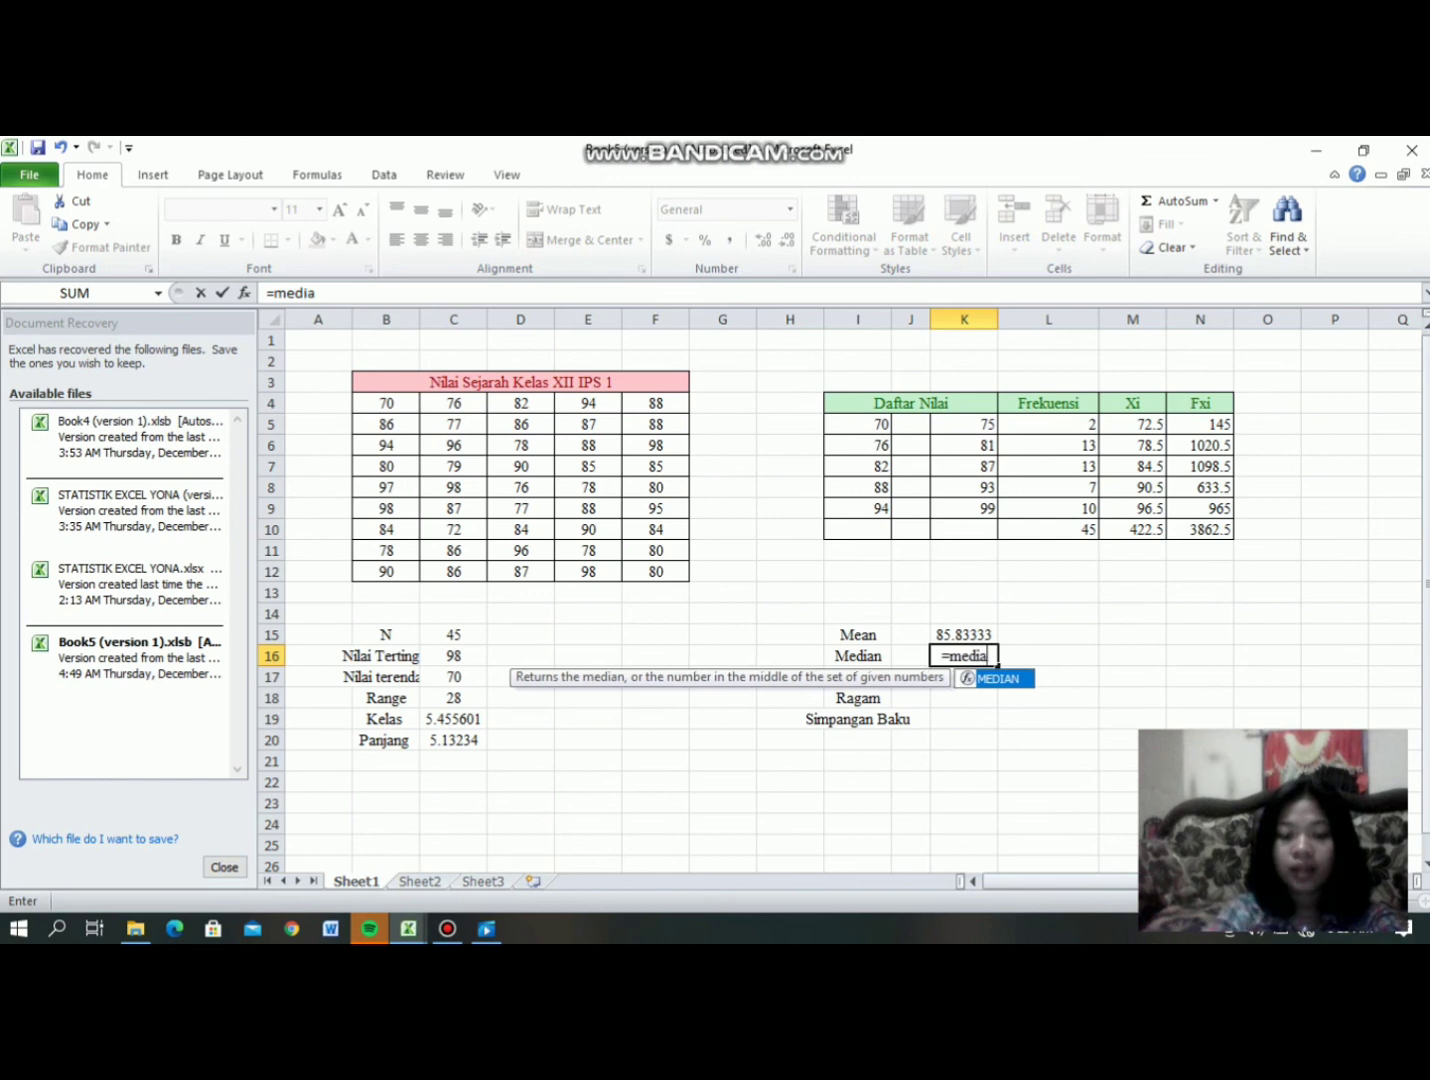
text(()
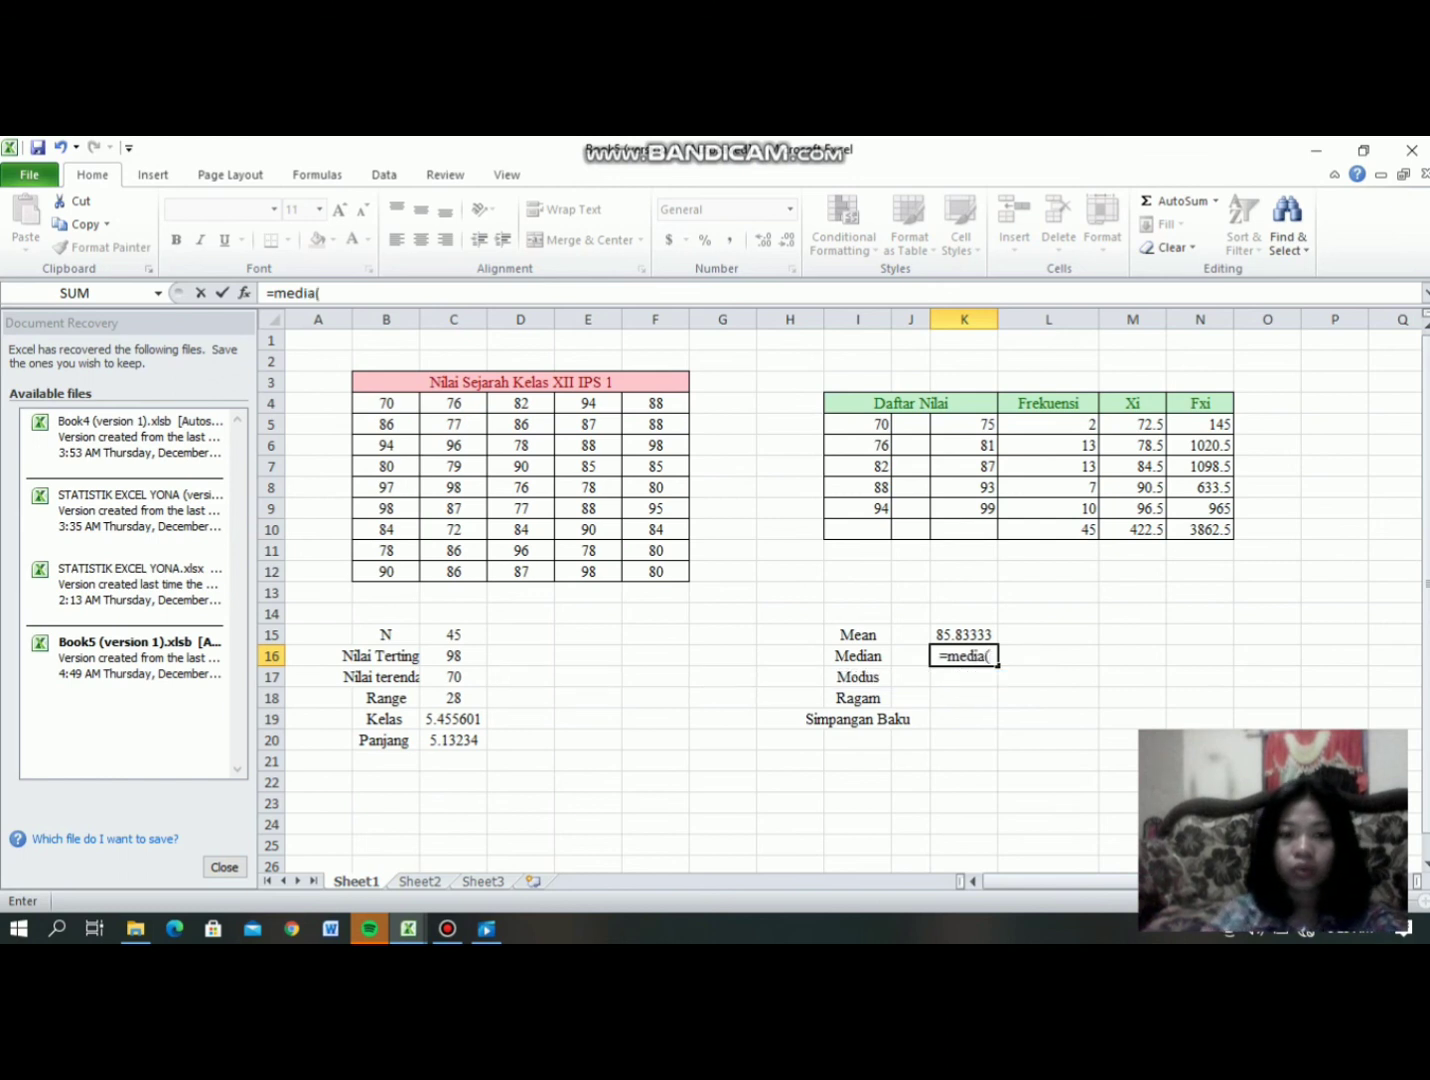
key(BackSpace)
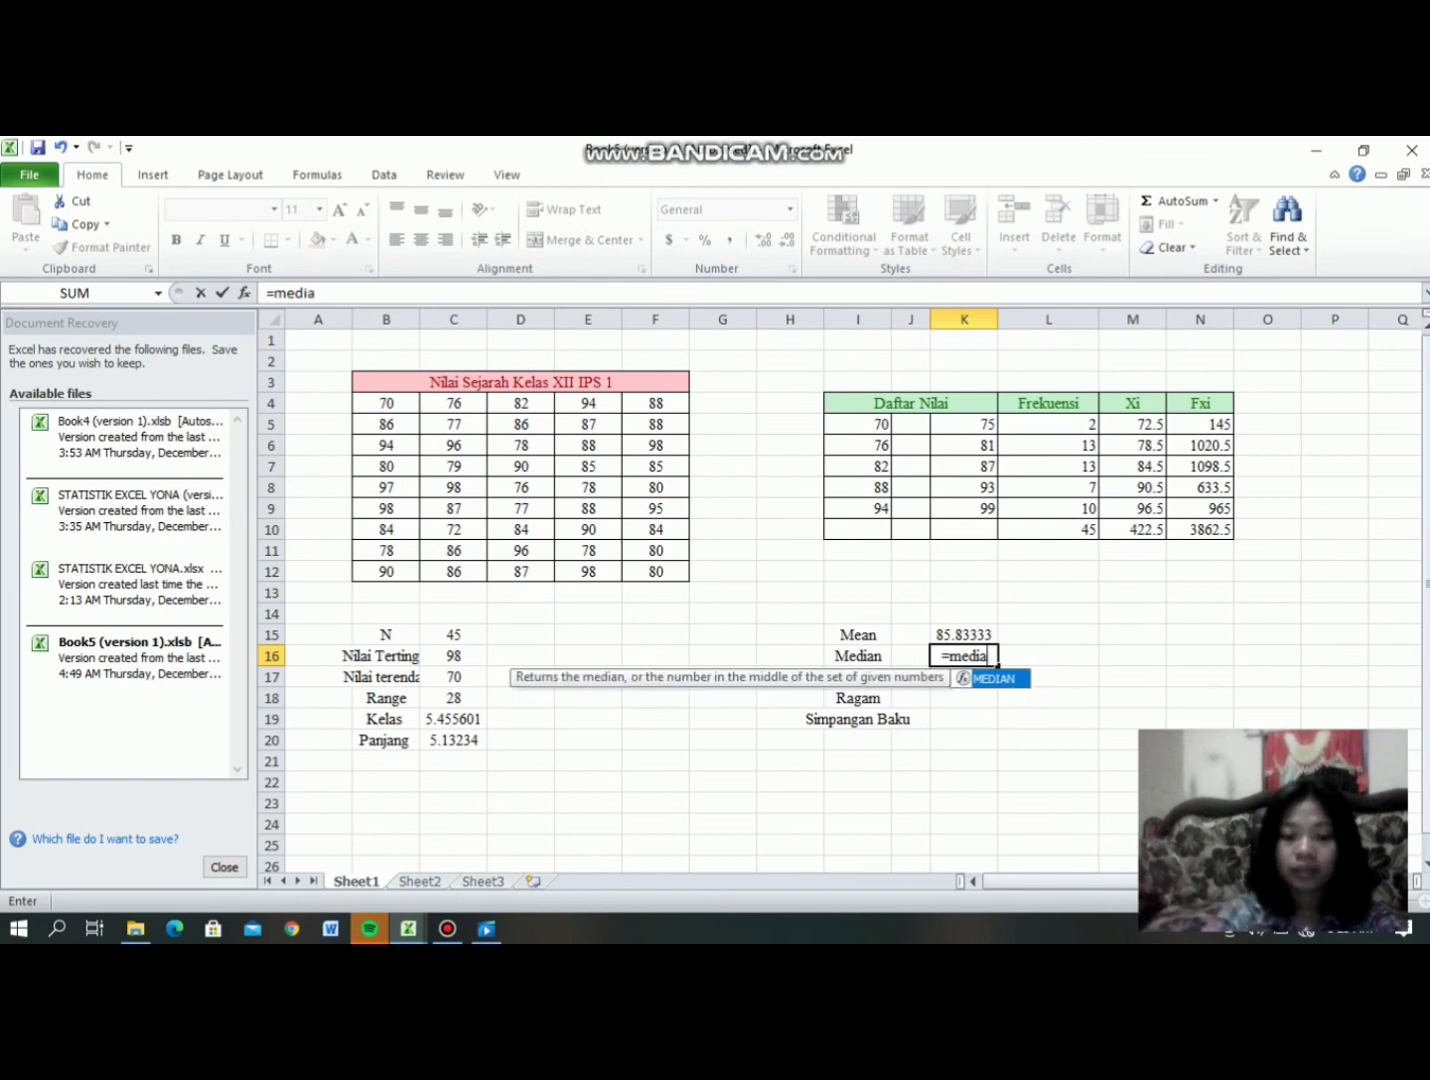
text(n()
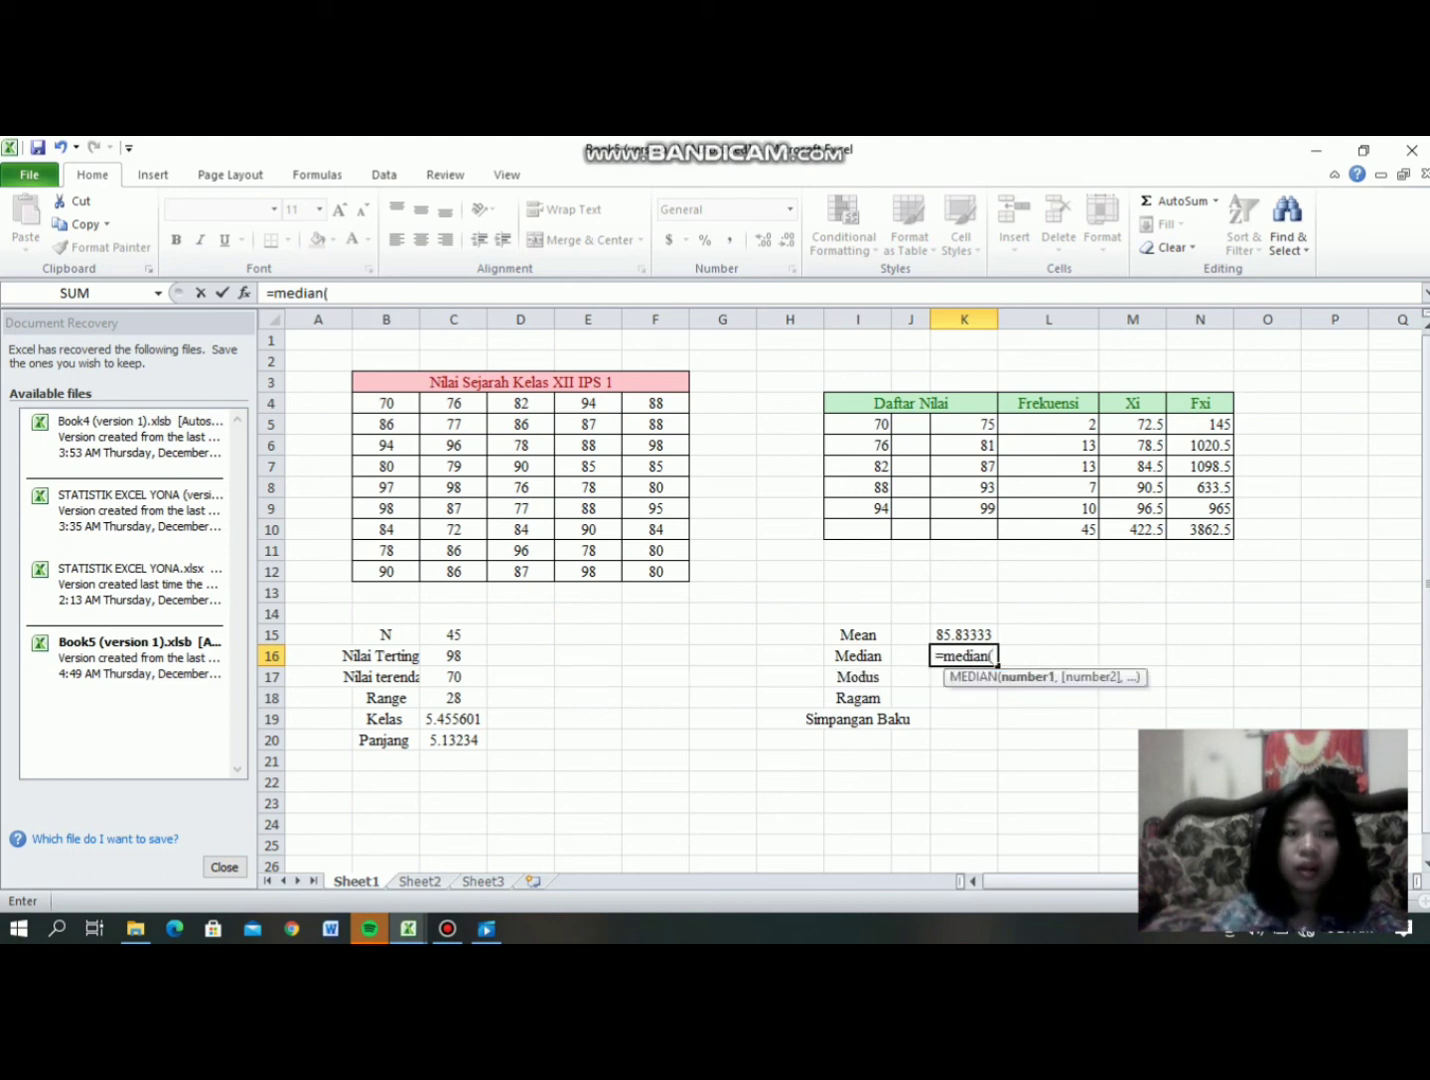
click(400, 404)
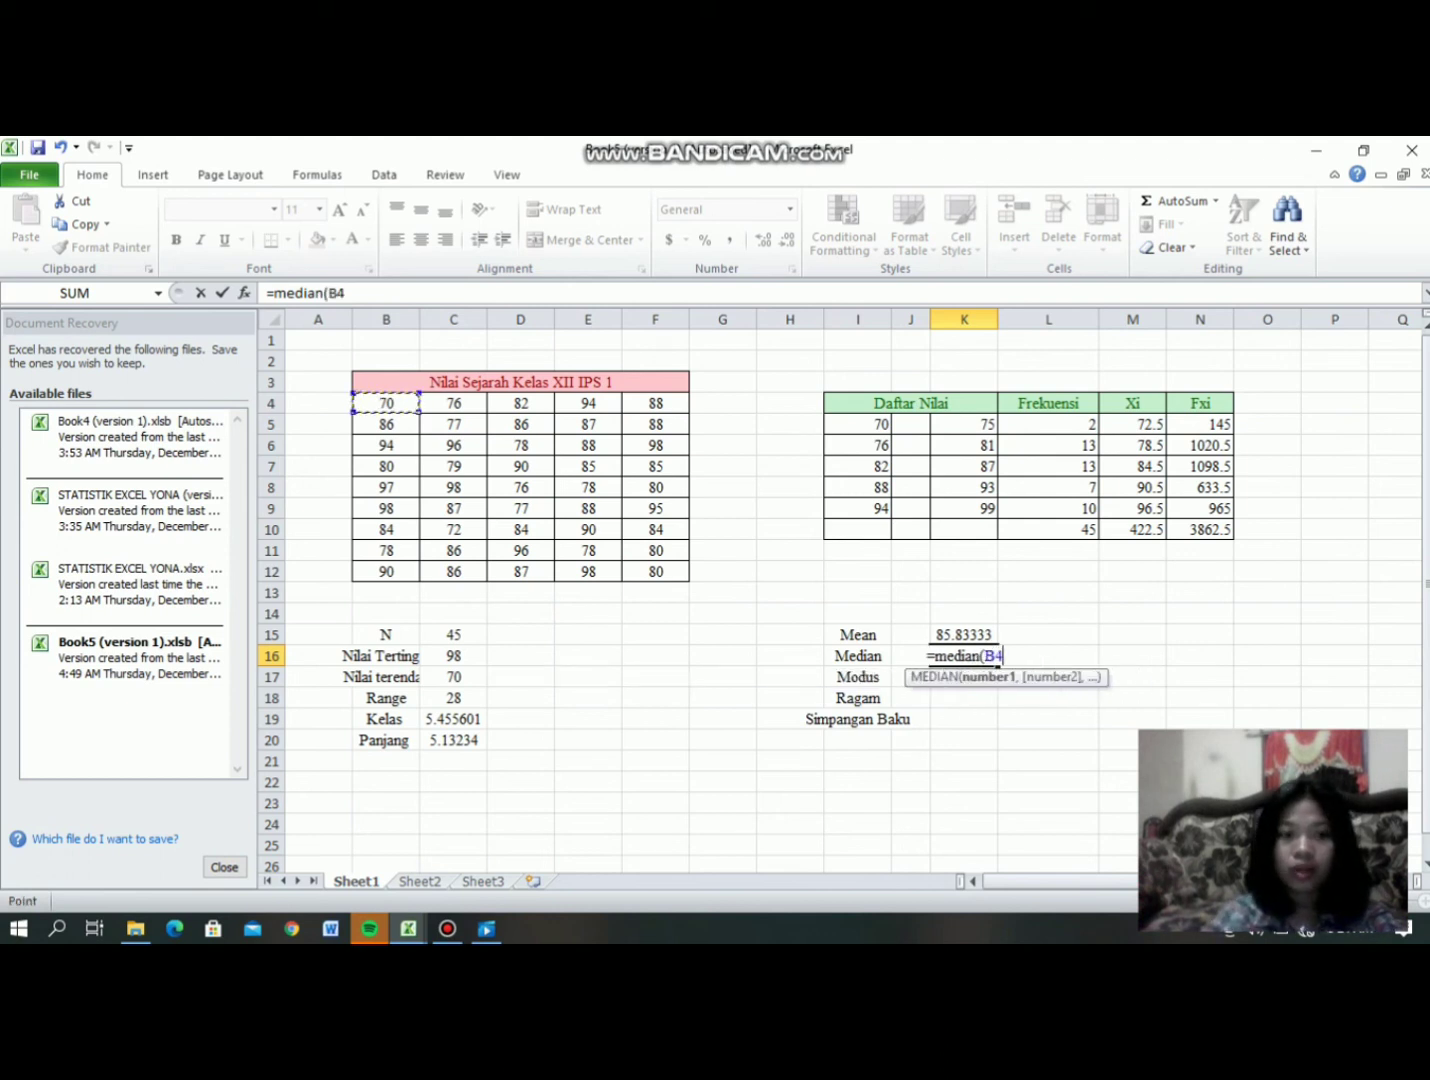
text(:D9)
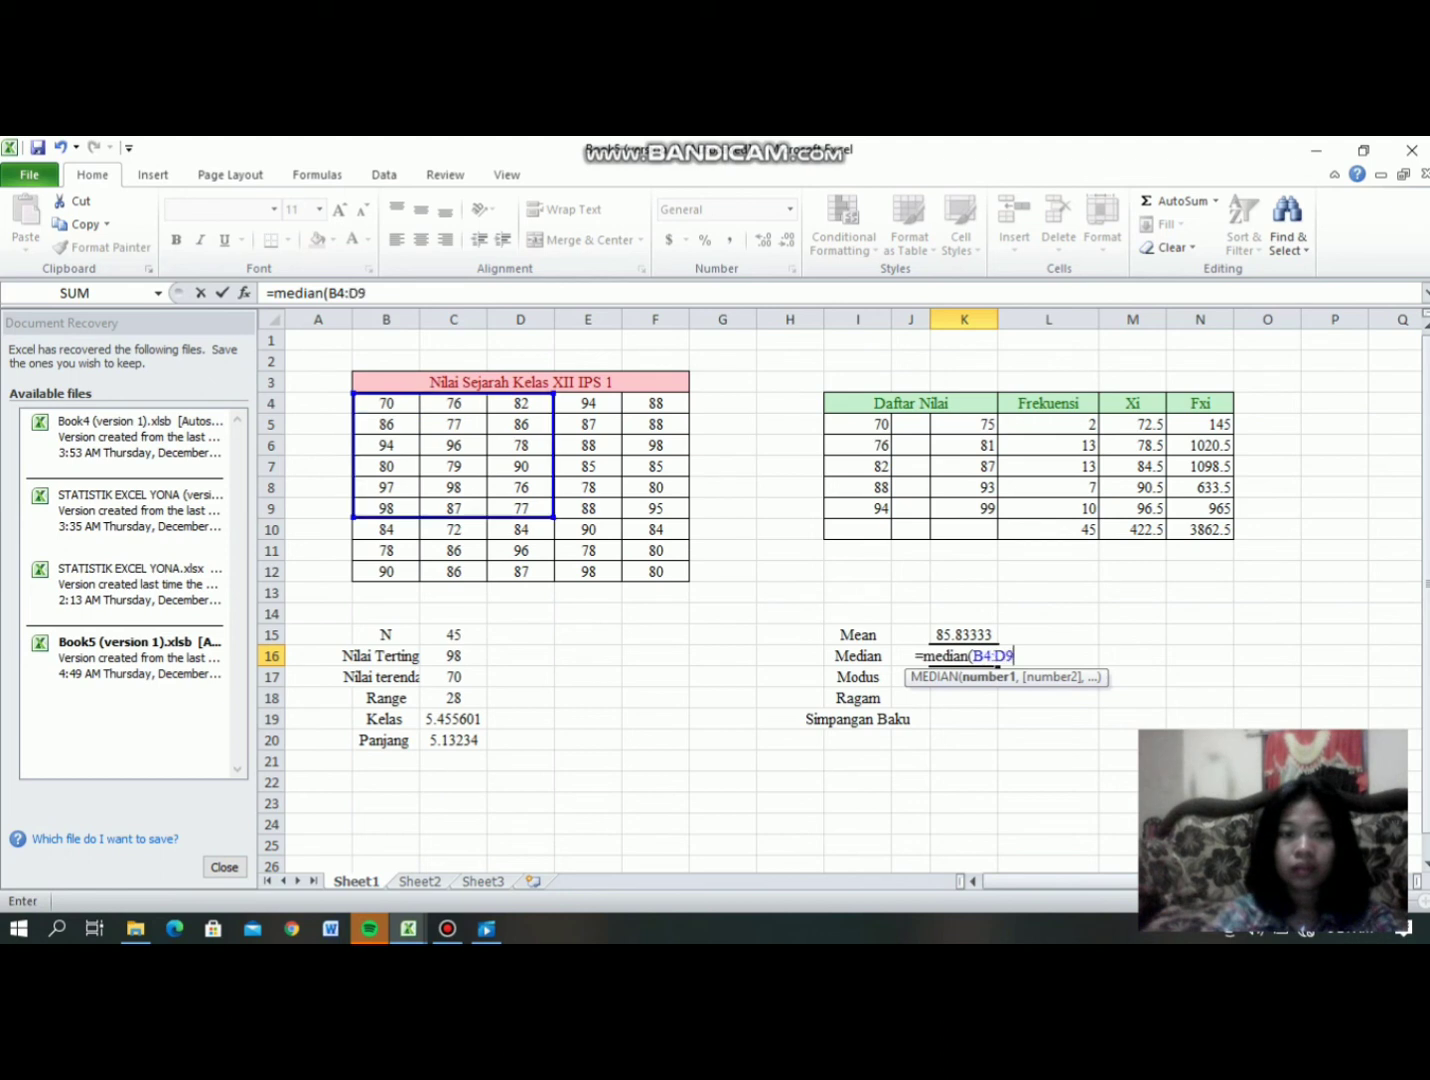
drag(540, 512, 672, 574)
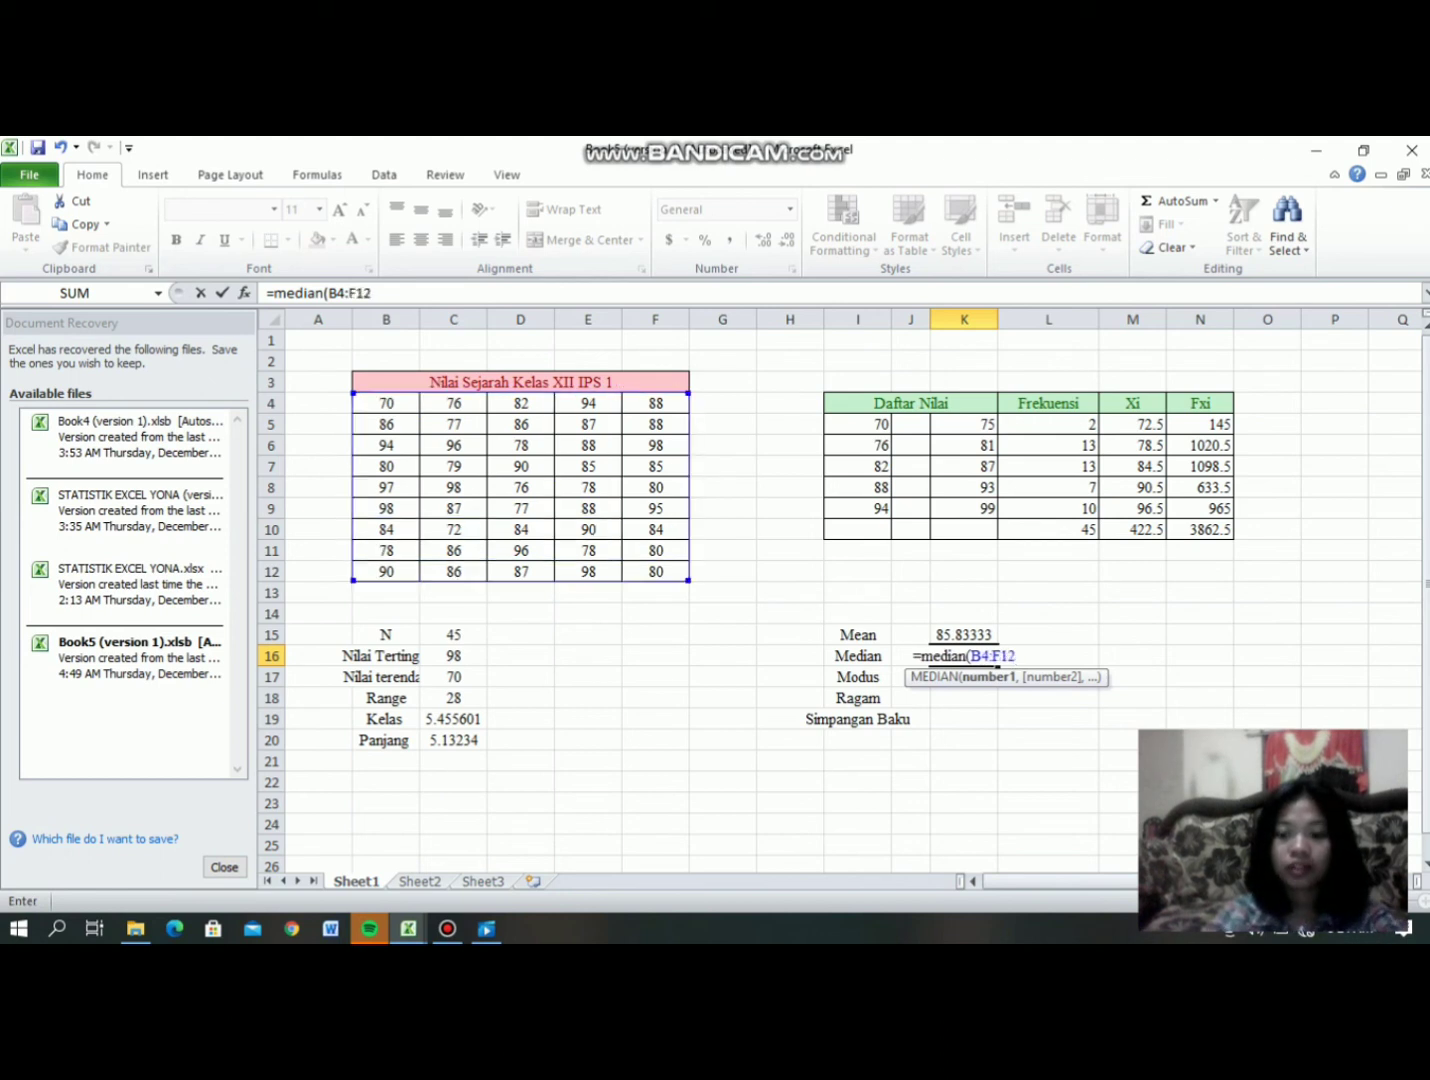
text())
key(Return)
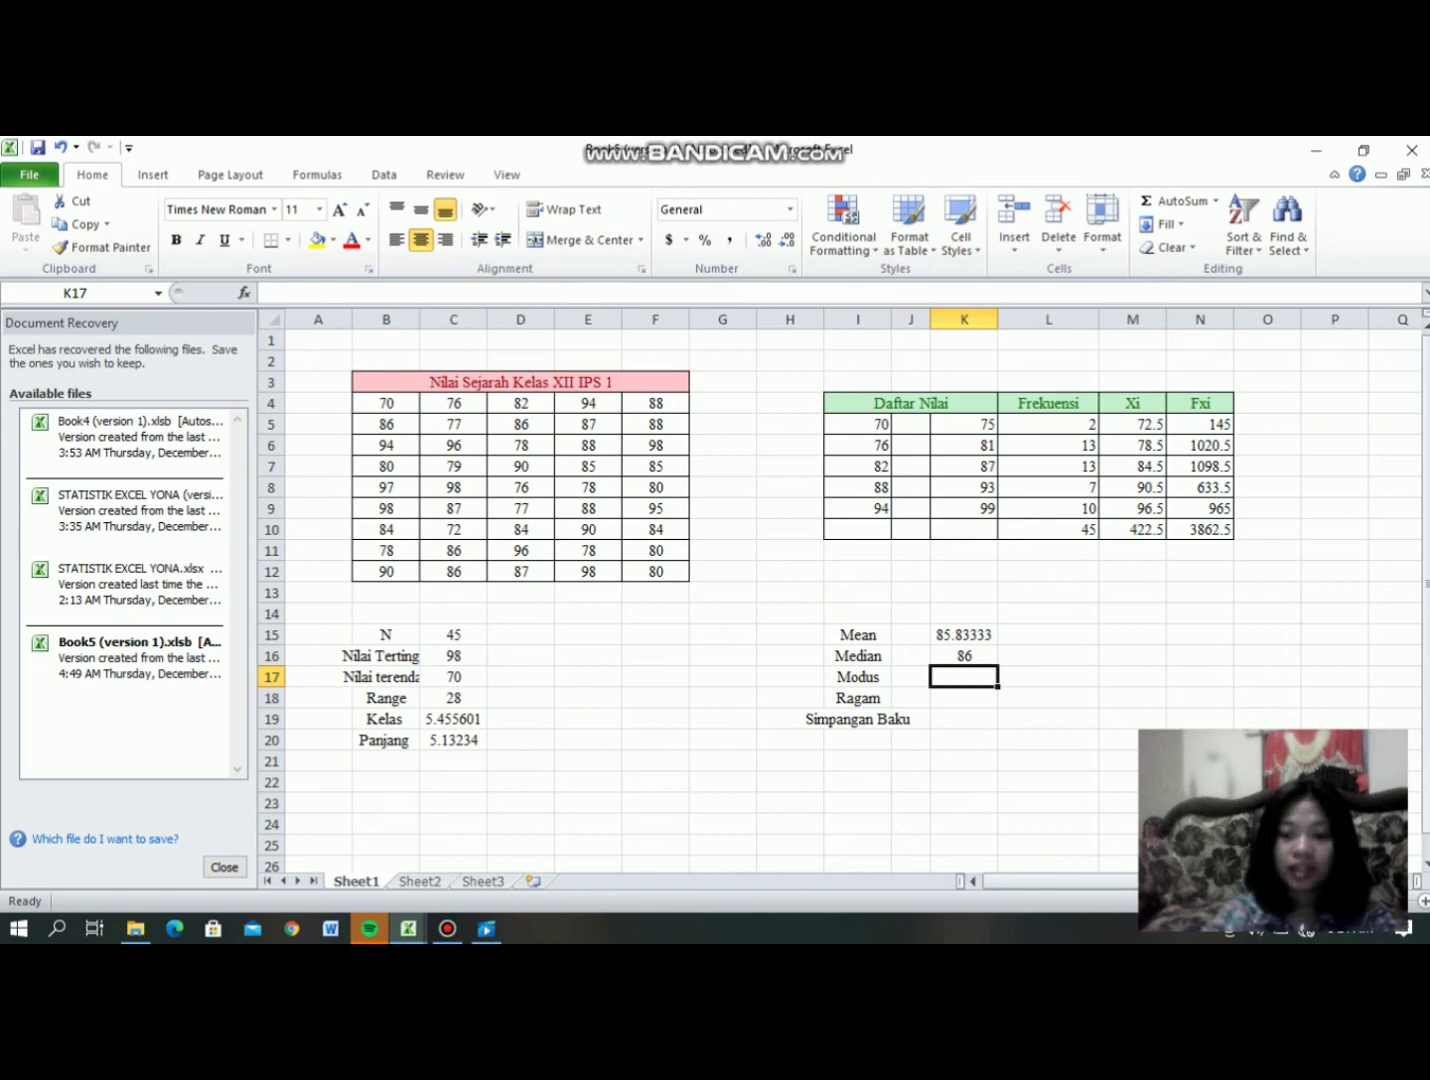
Step: Calculate the Modus of the scores in cell K17 with the MODE function over B4:F12
key(Up)
key(Down)
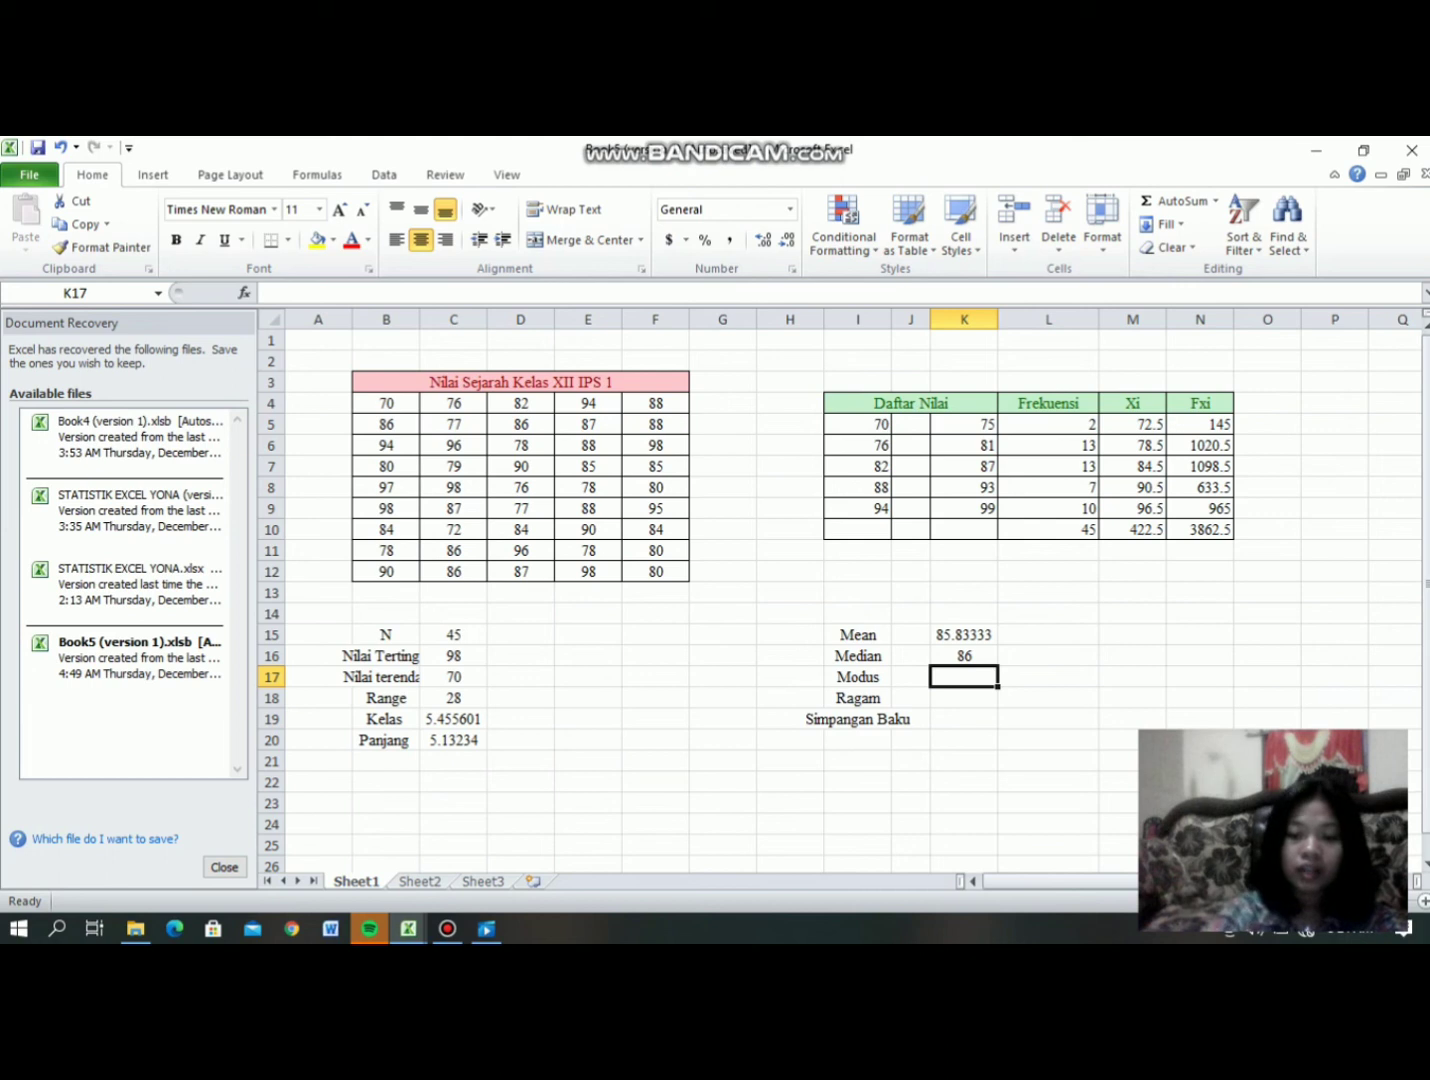
text(=)
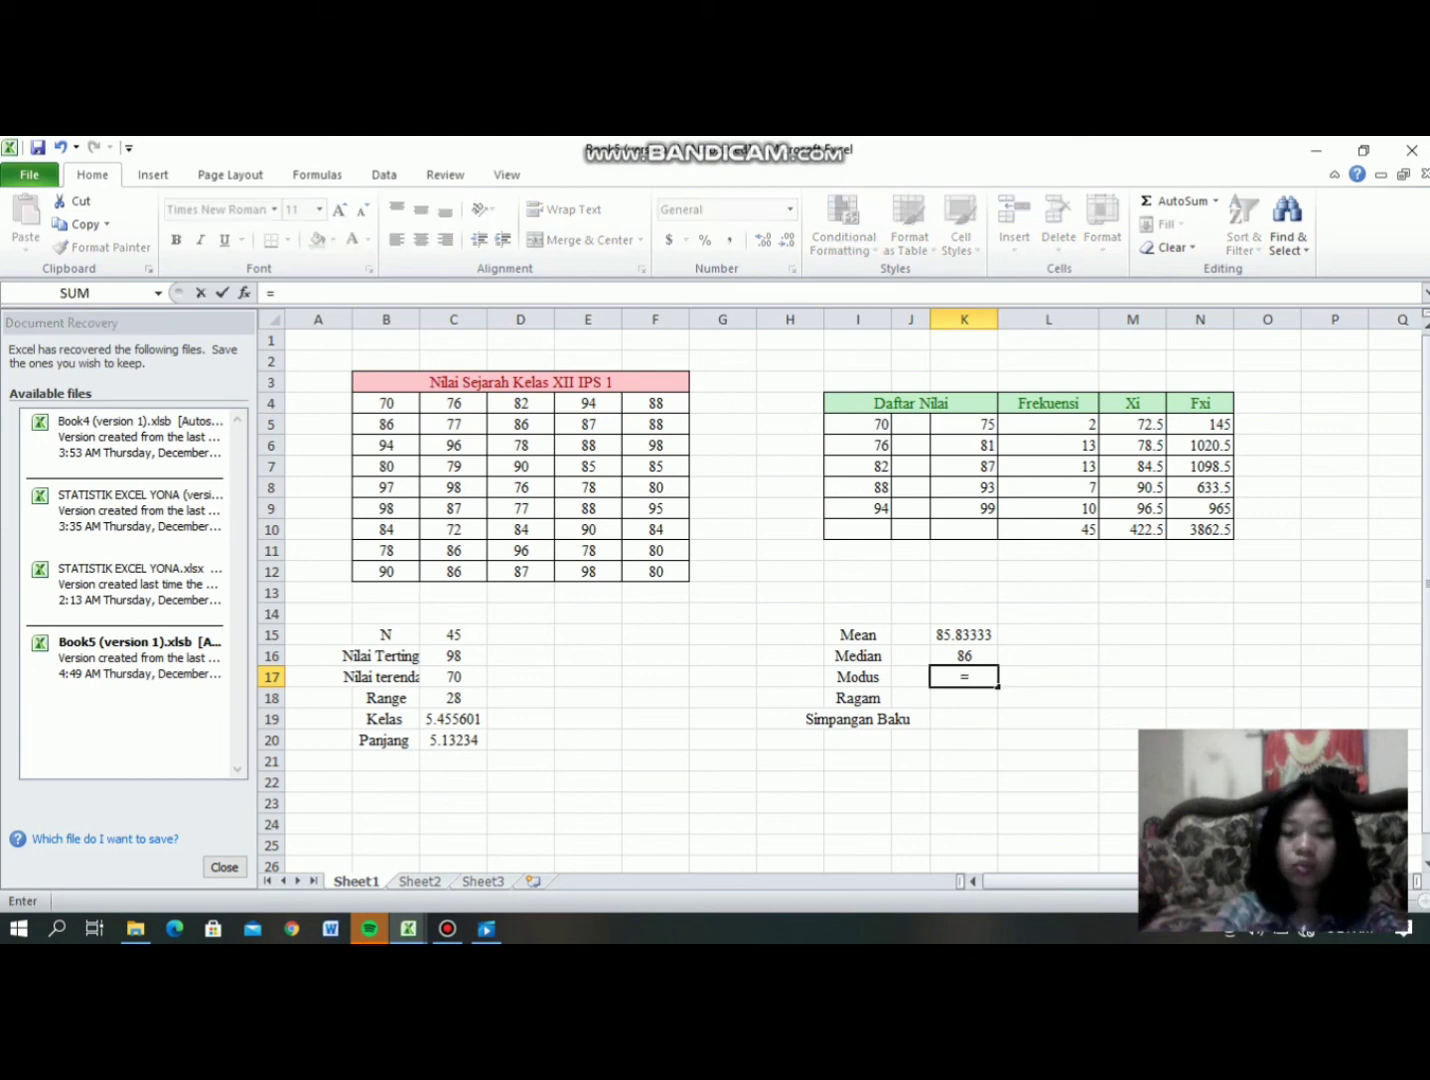
text(mode)
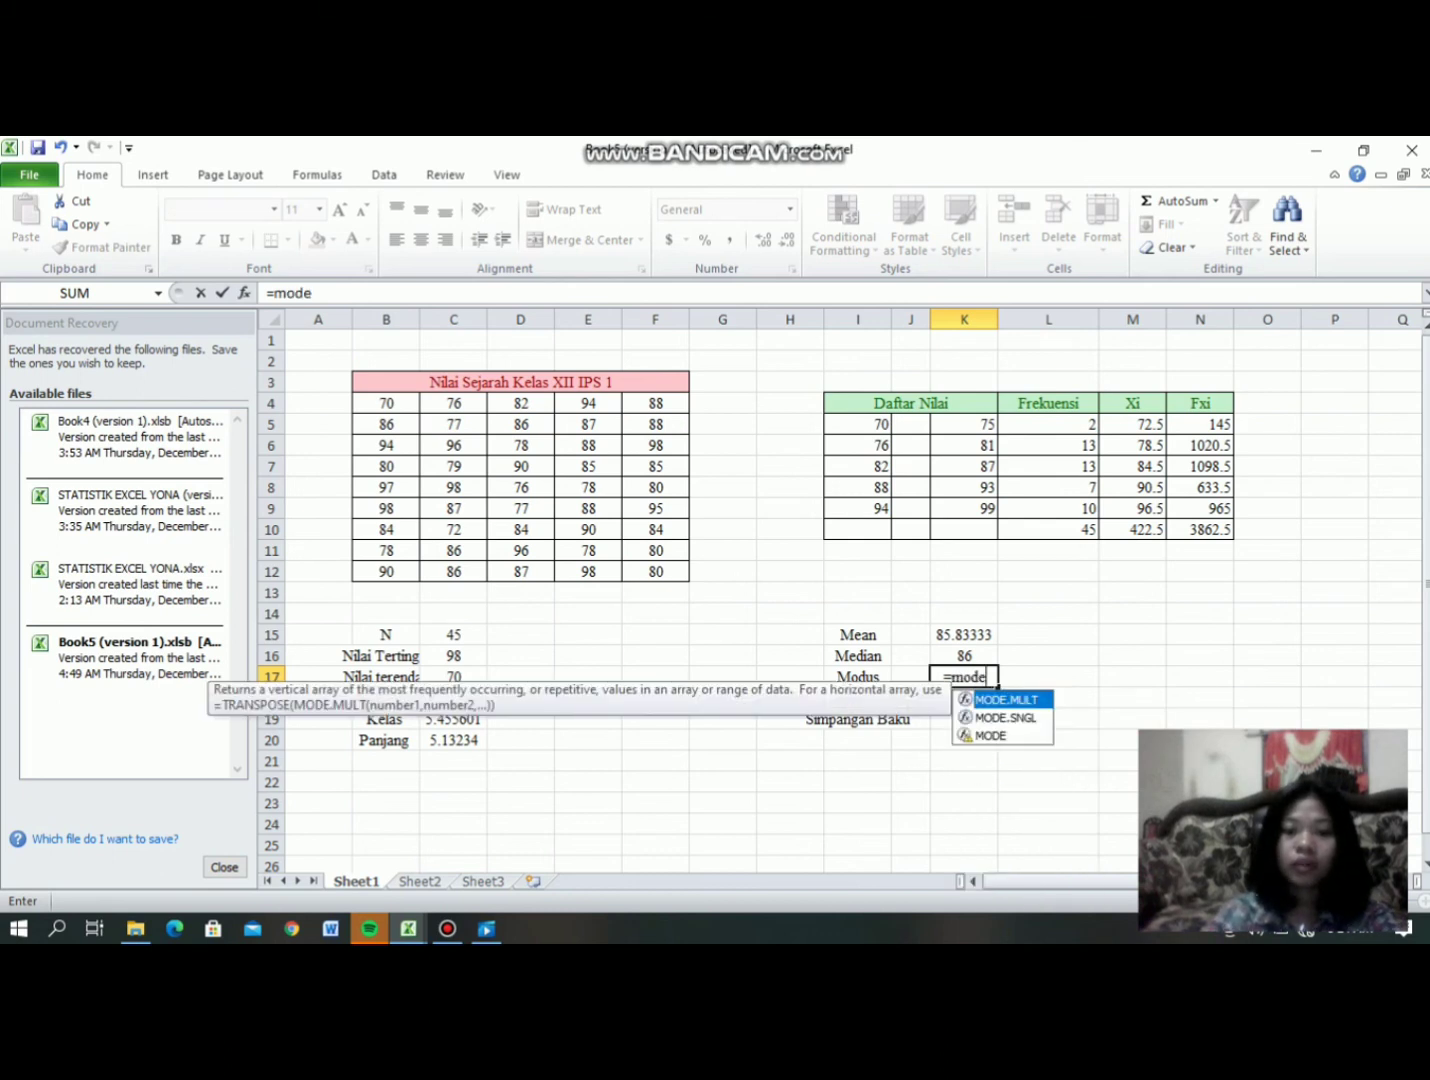
text(()
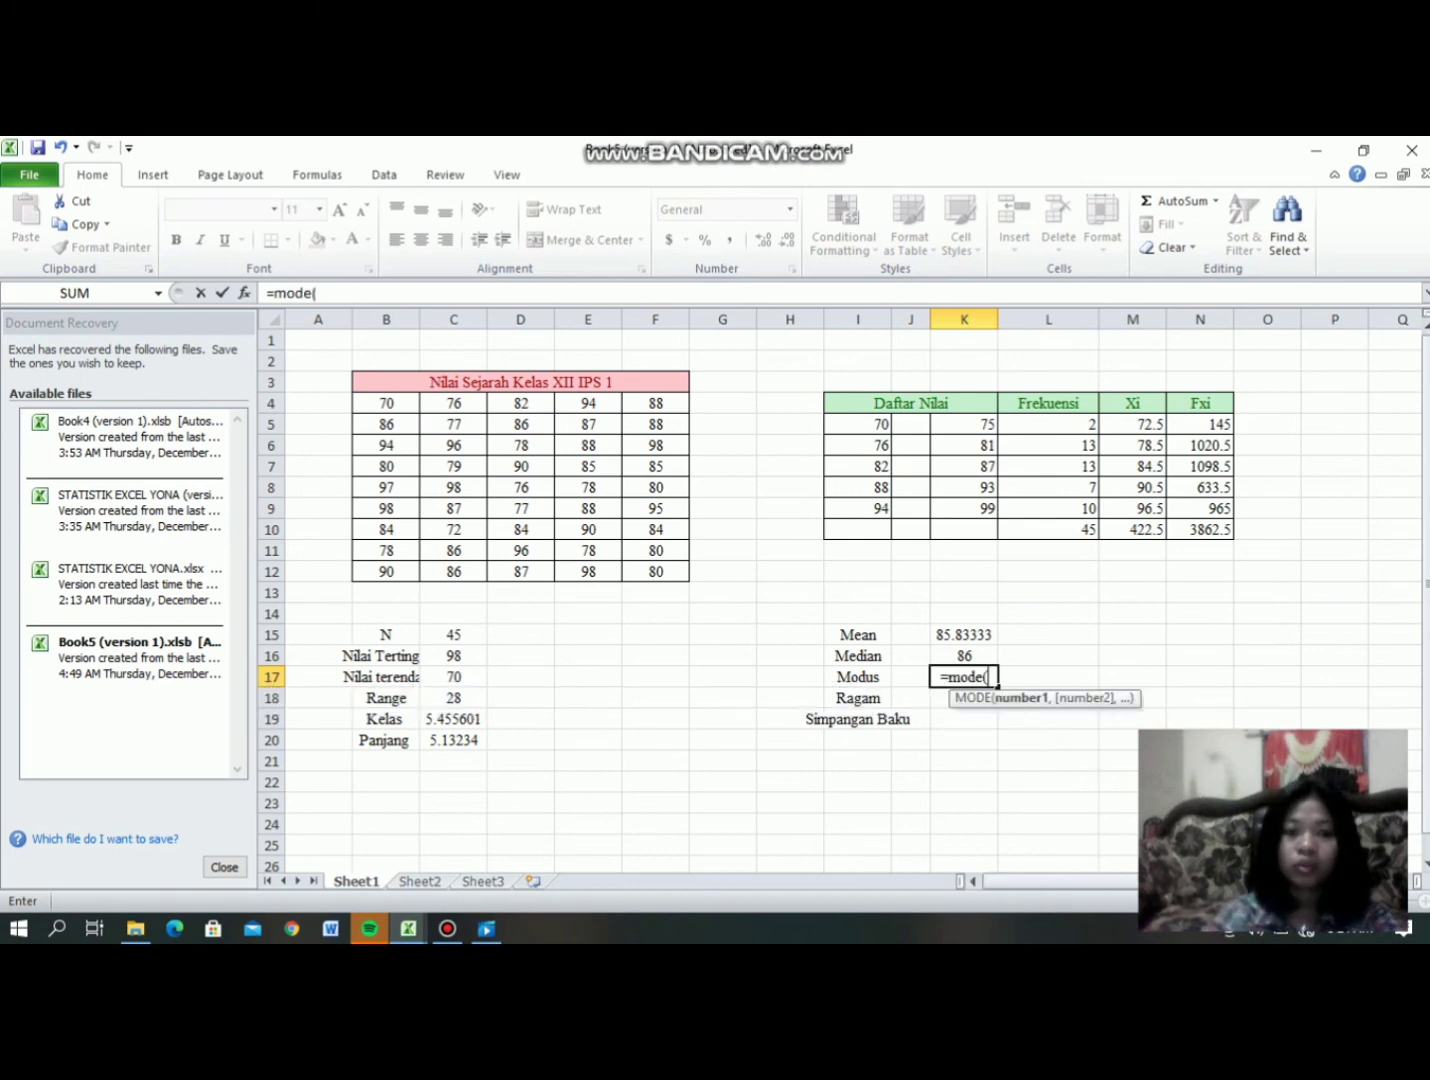
click(386, 403)
drag(386, 405, 655, 571)
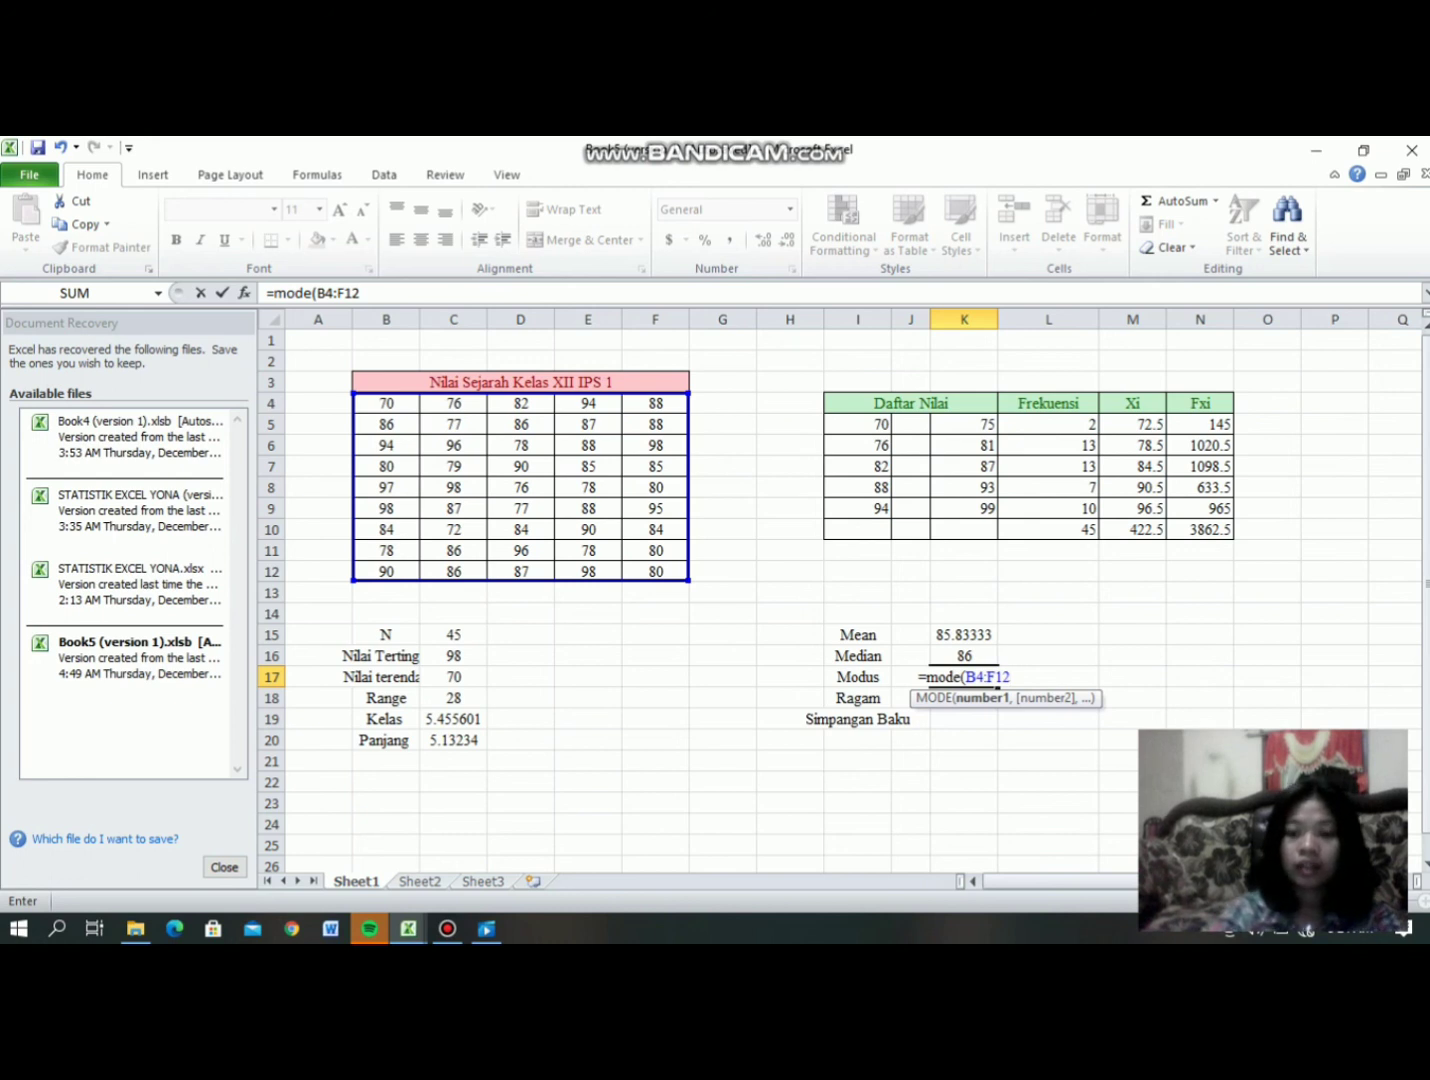
key(Return)
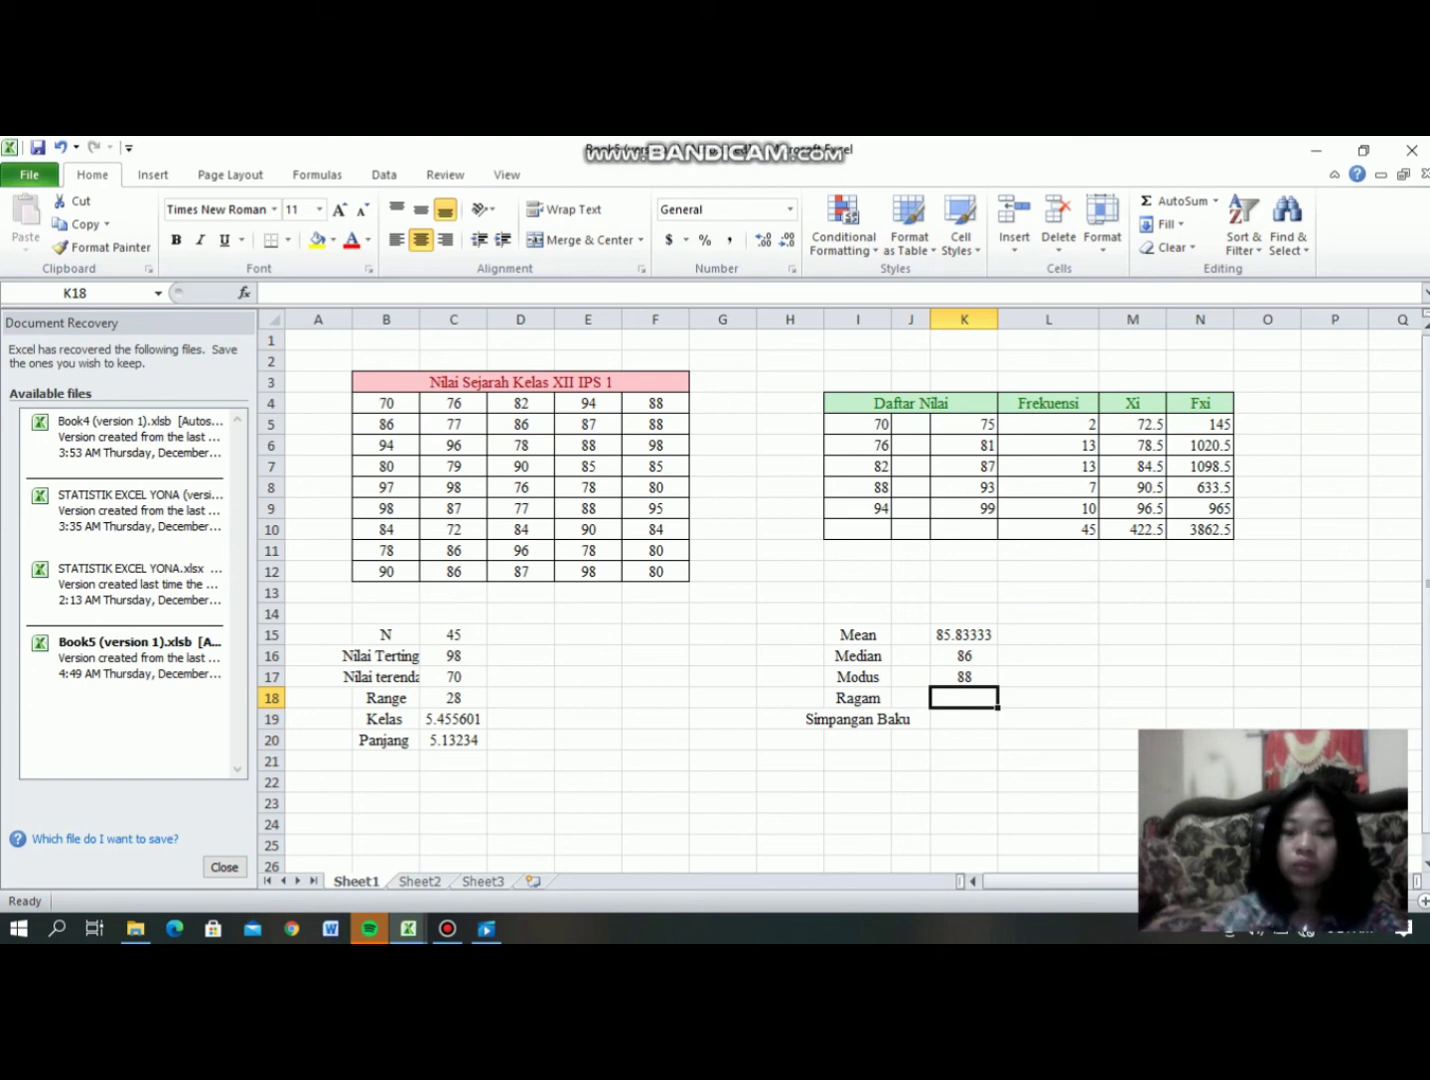
Step: Calculate the Ragam of the scores in cell K18 with the VAR function over B4:F12
text(=)
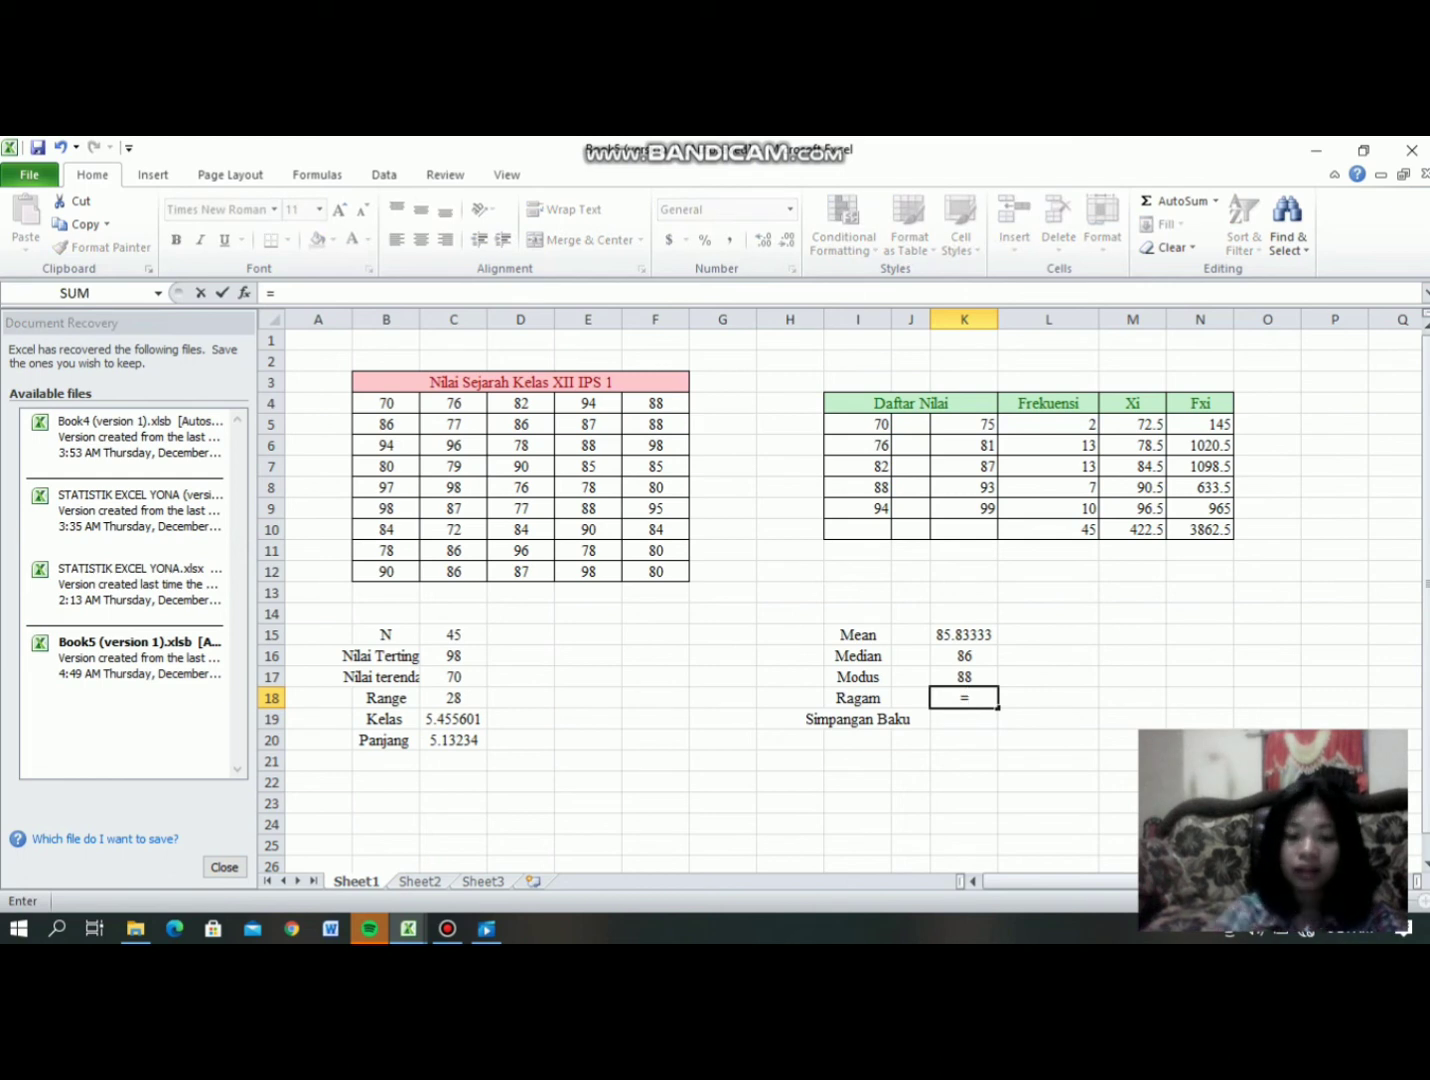
text(var)
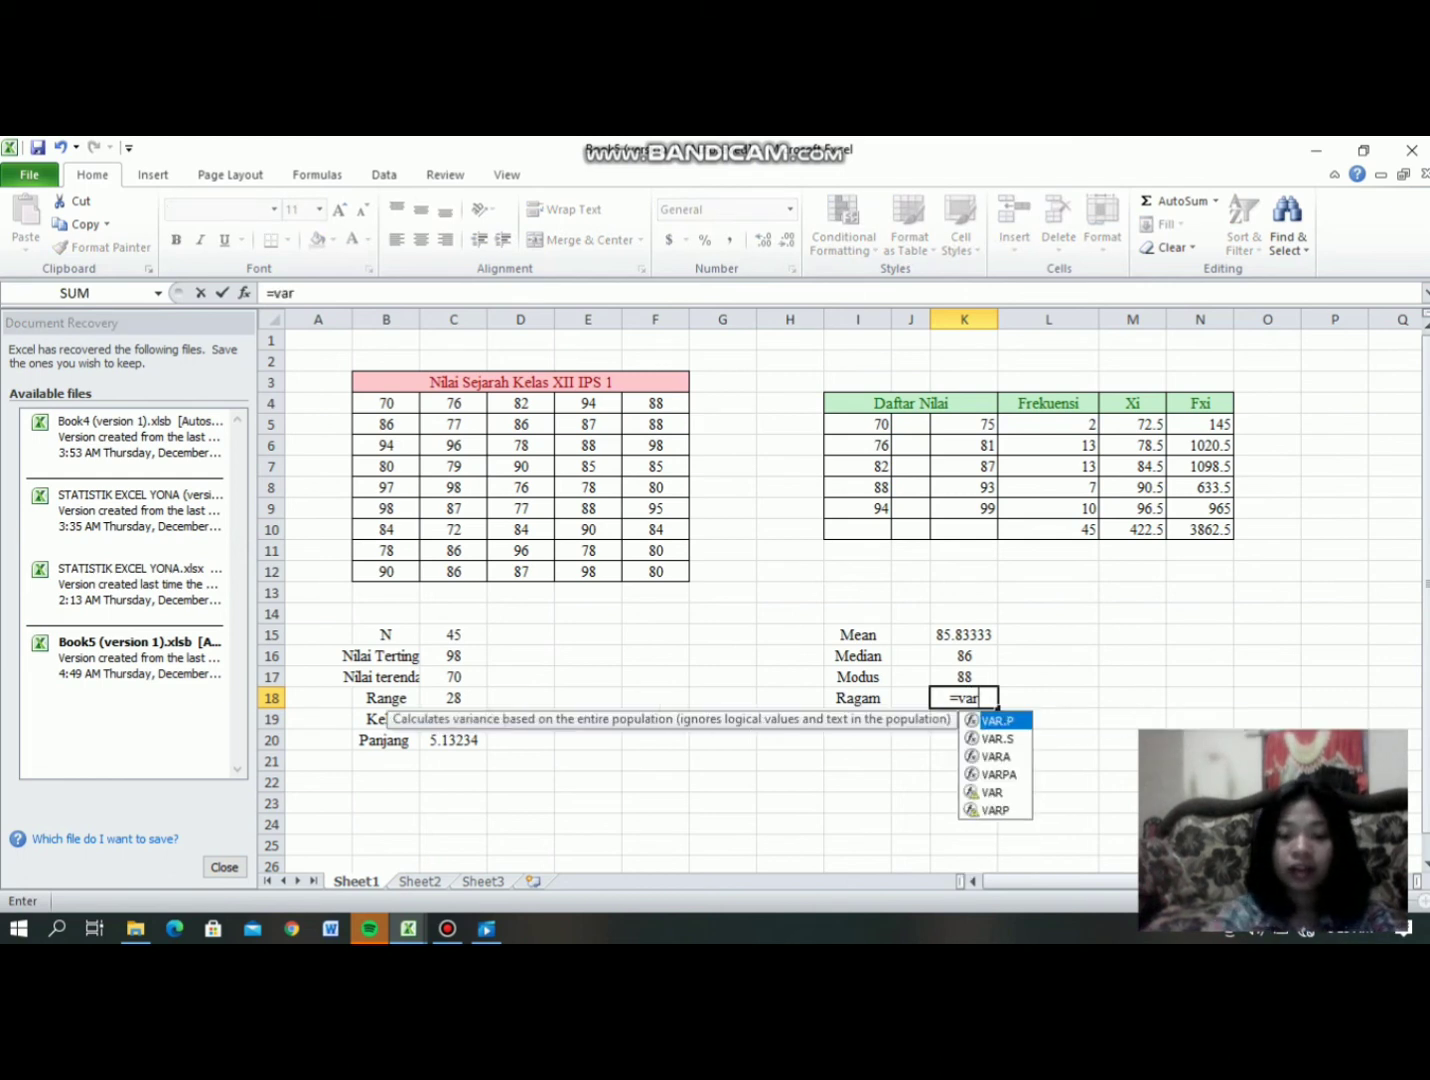
text(()
drag(386, 403, 655, 571)
key(Return)
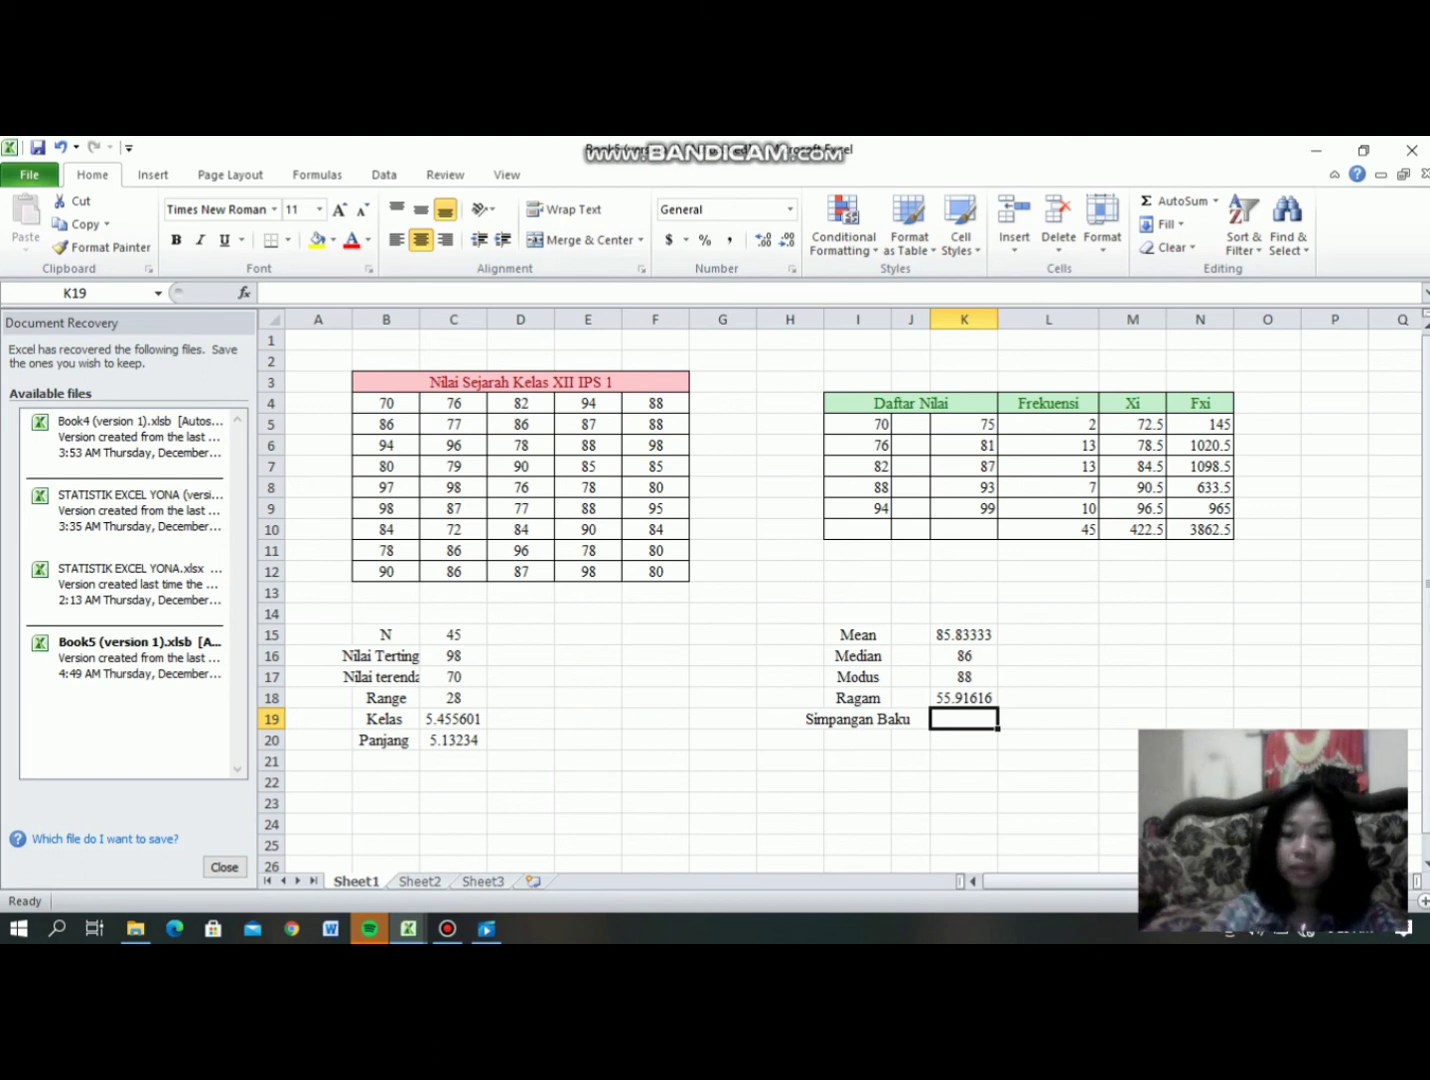
Step: Calculate the Simpangan Baku of the scores in cell K19 with =stdev(B4:F12)
text(=)
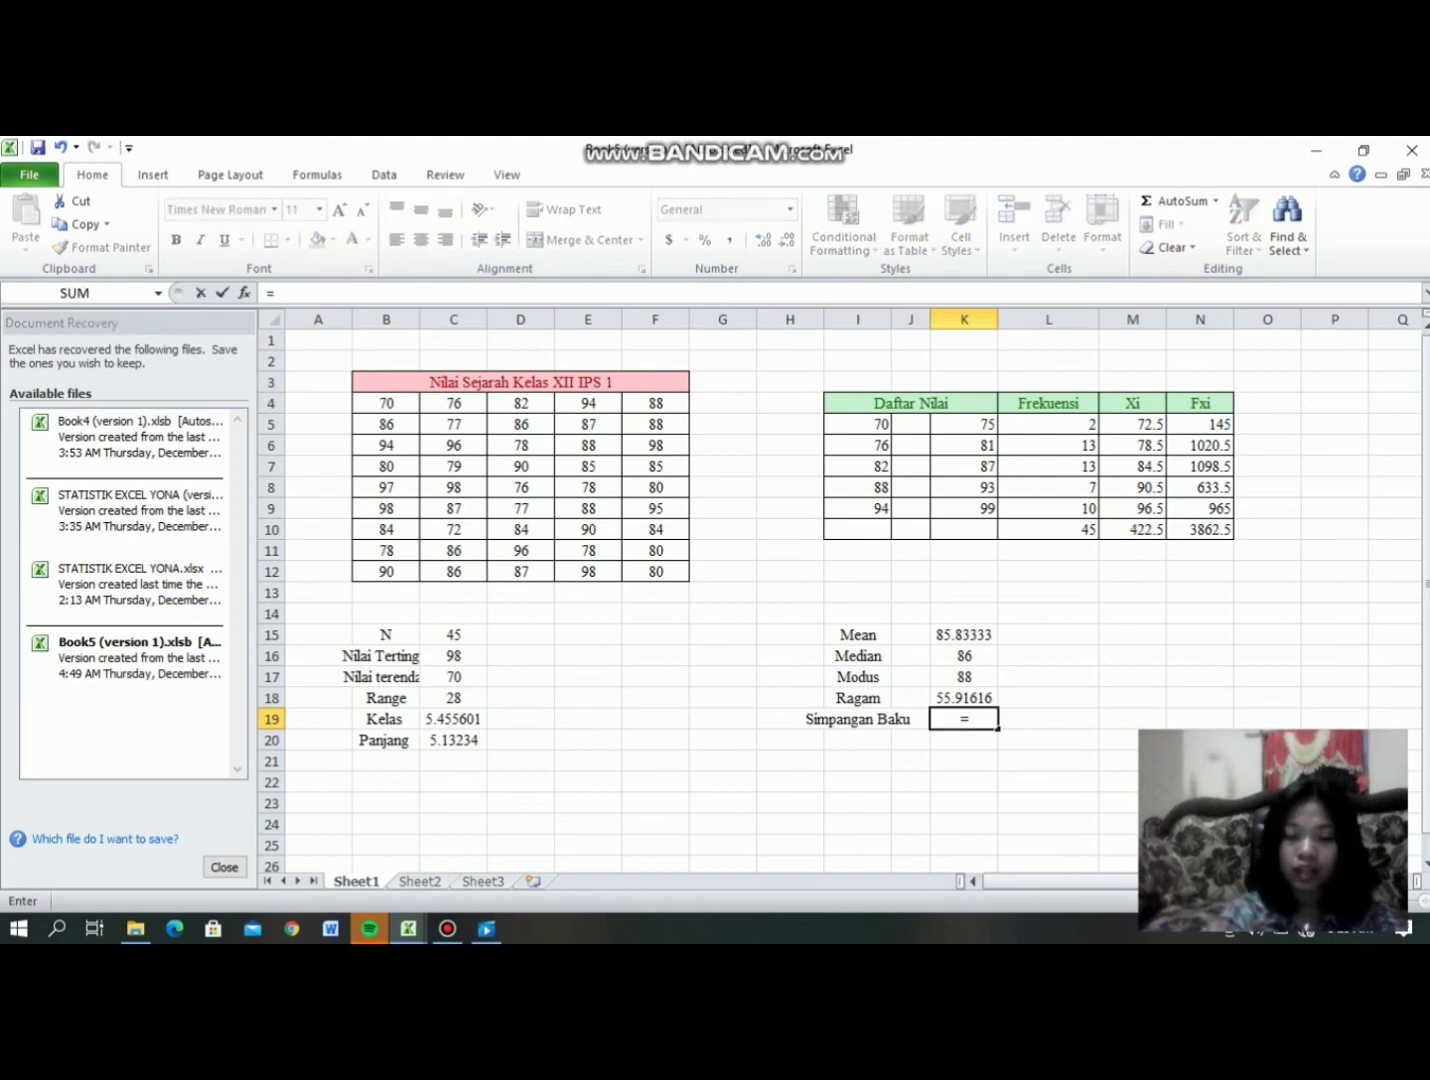
text(s)
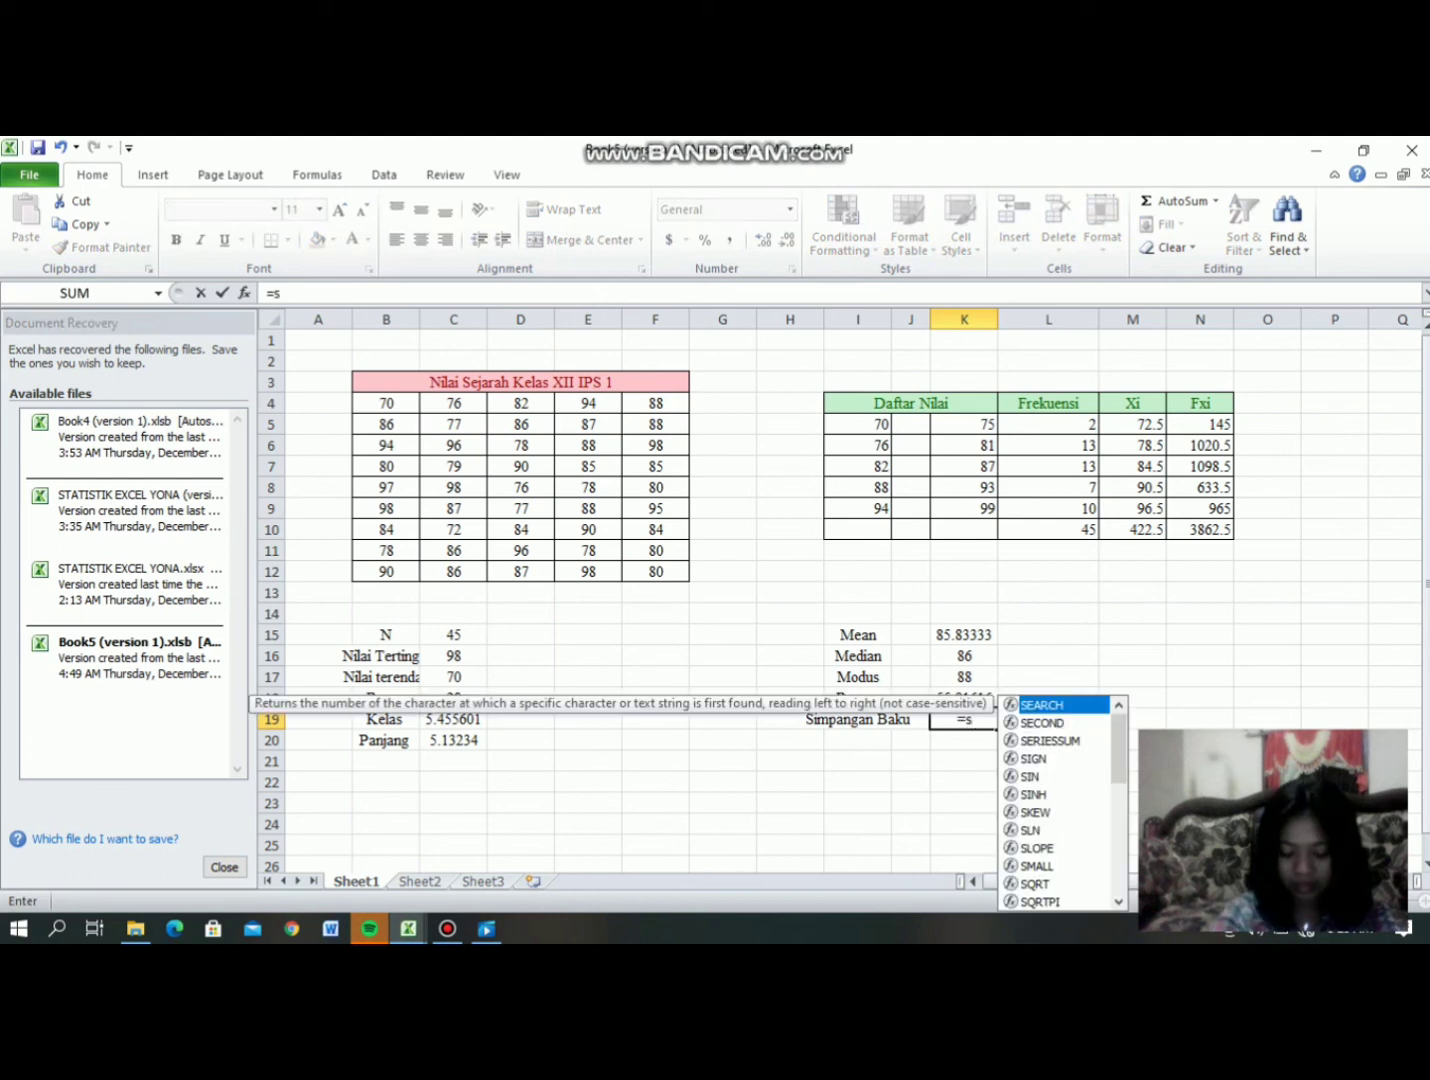
text(t)
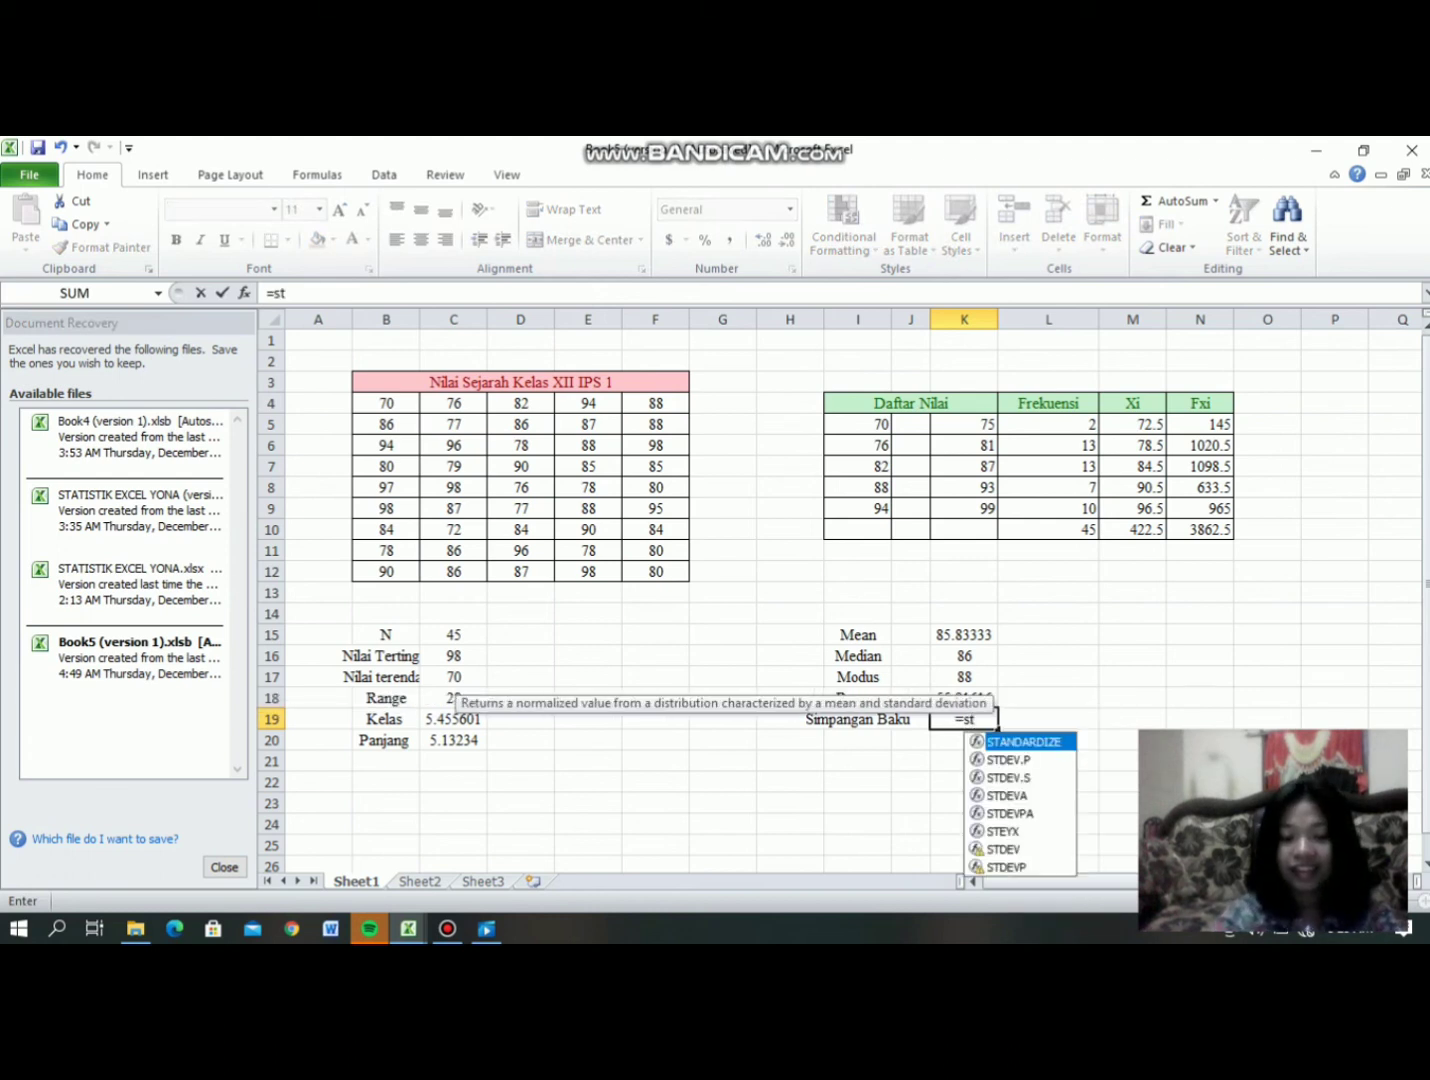
text(dev)
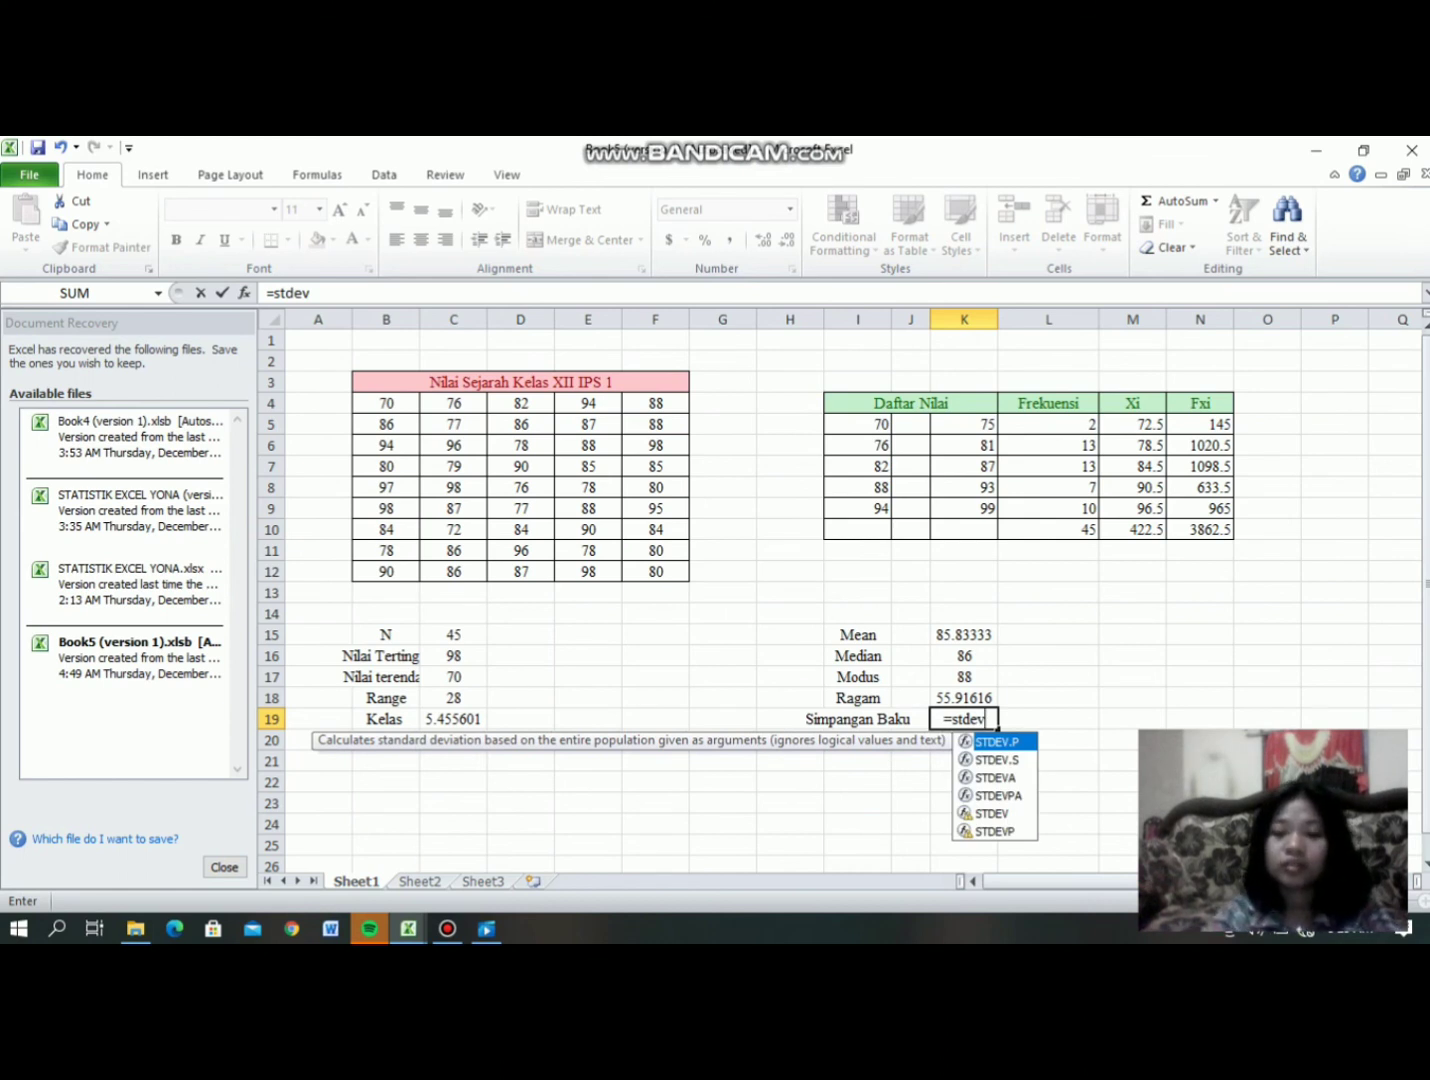
text(()
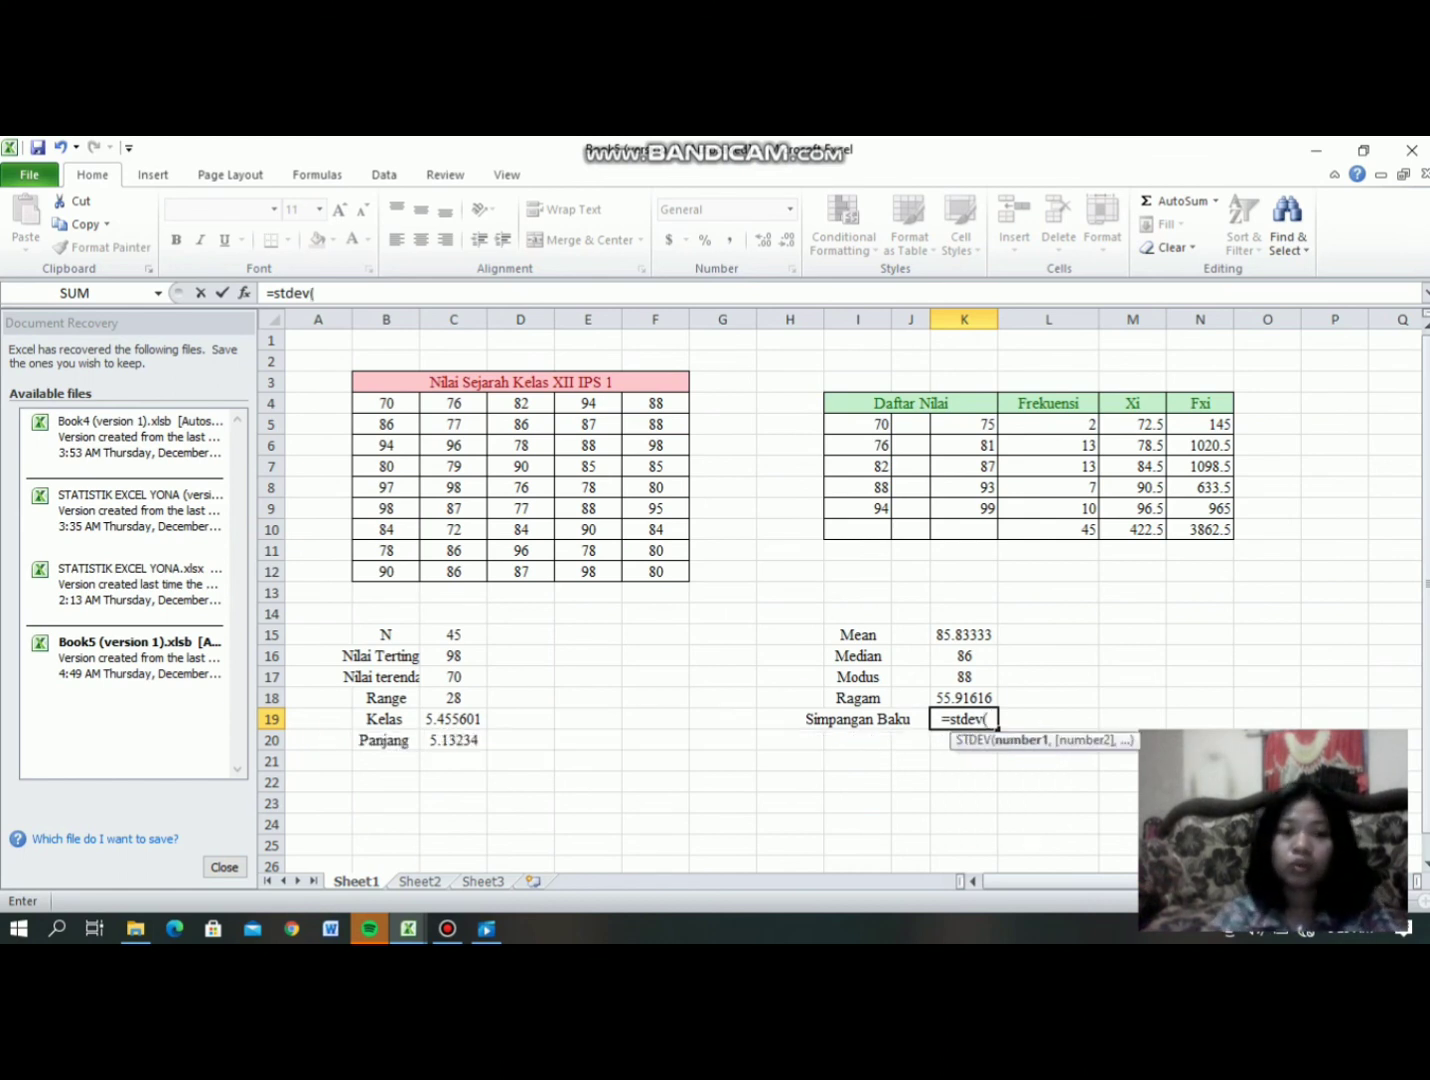
click(386, 403)
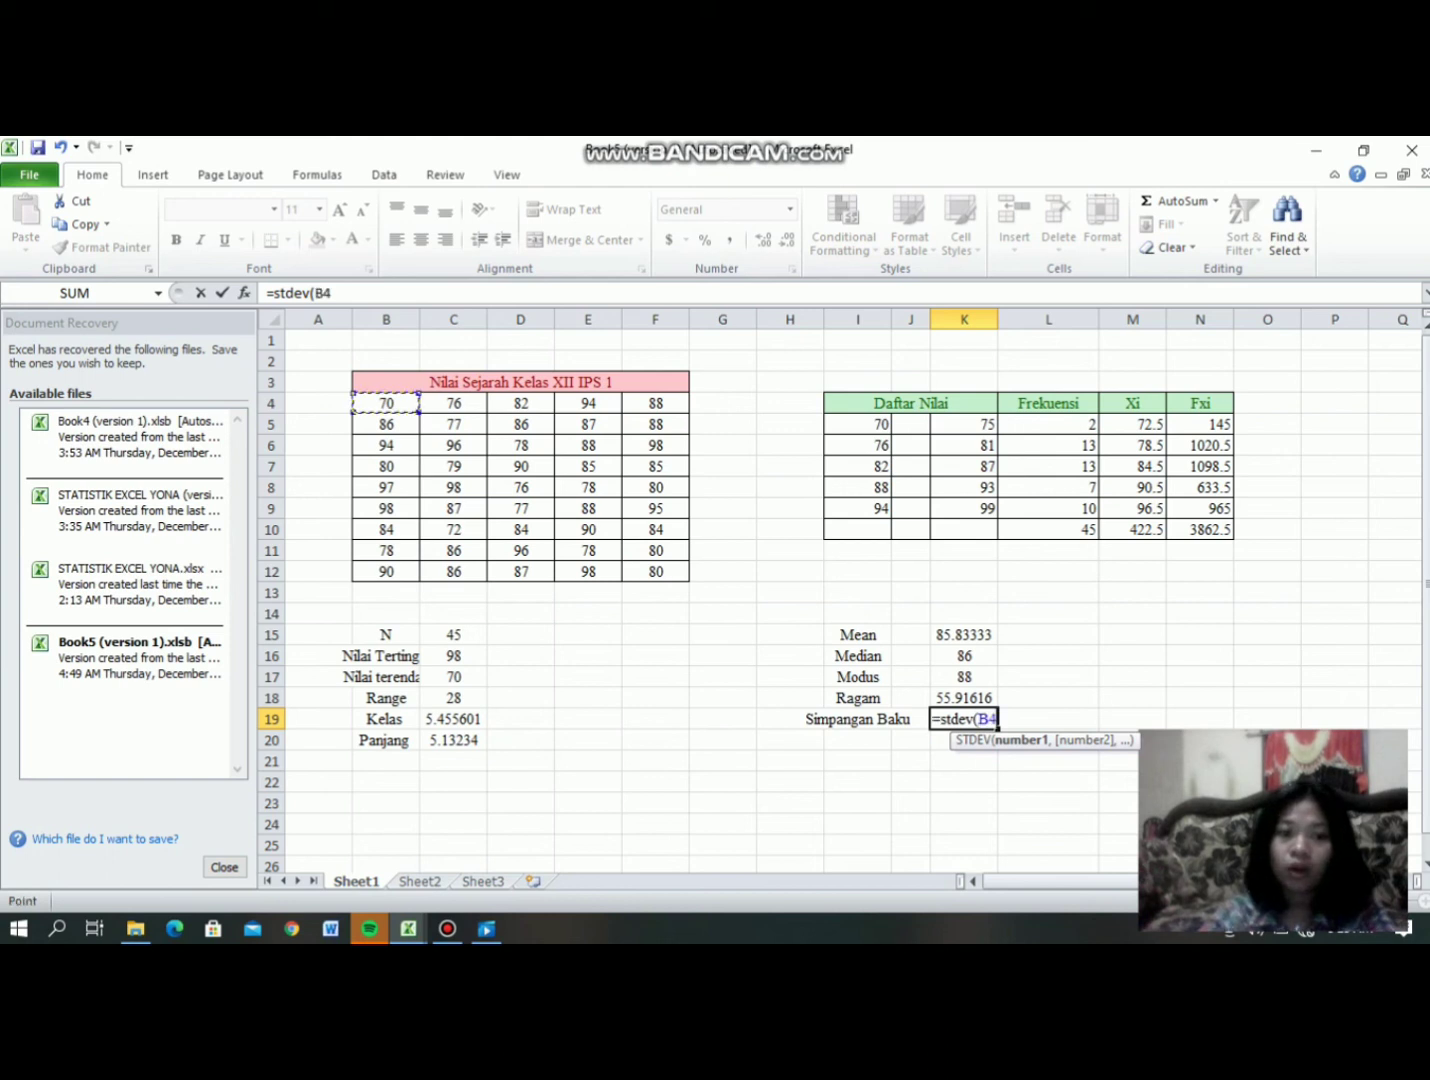
text(:C5)
drag(620, 538, 688, 580)
text())
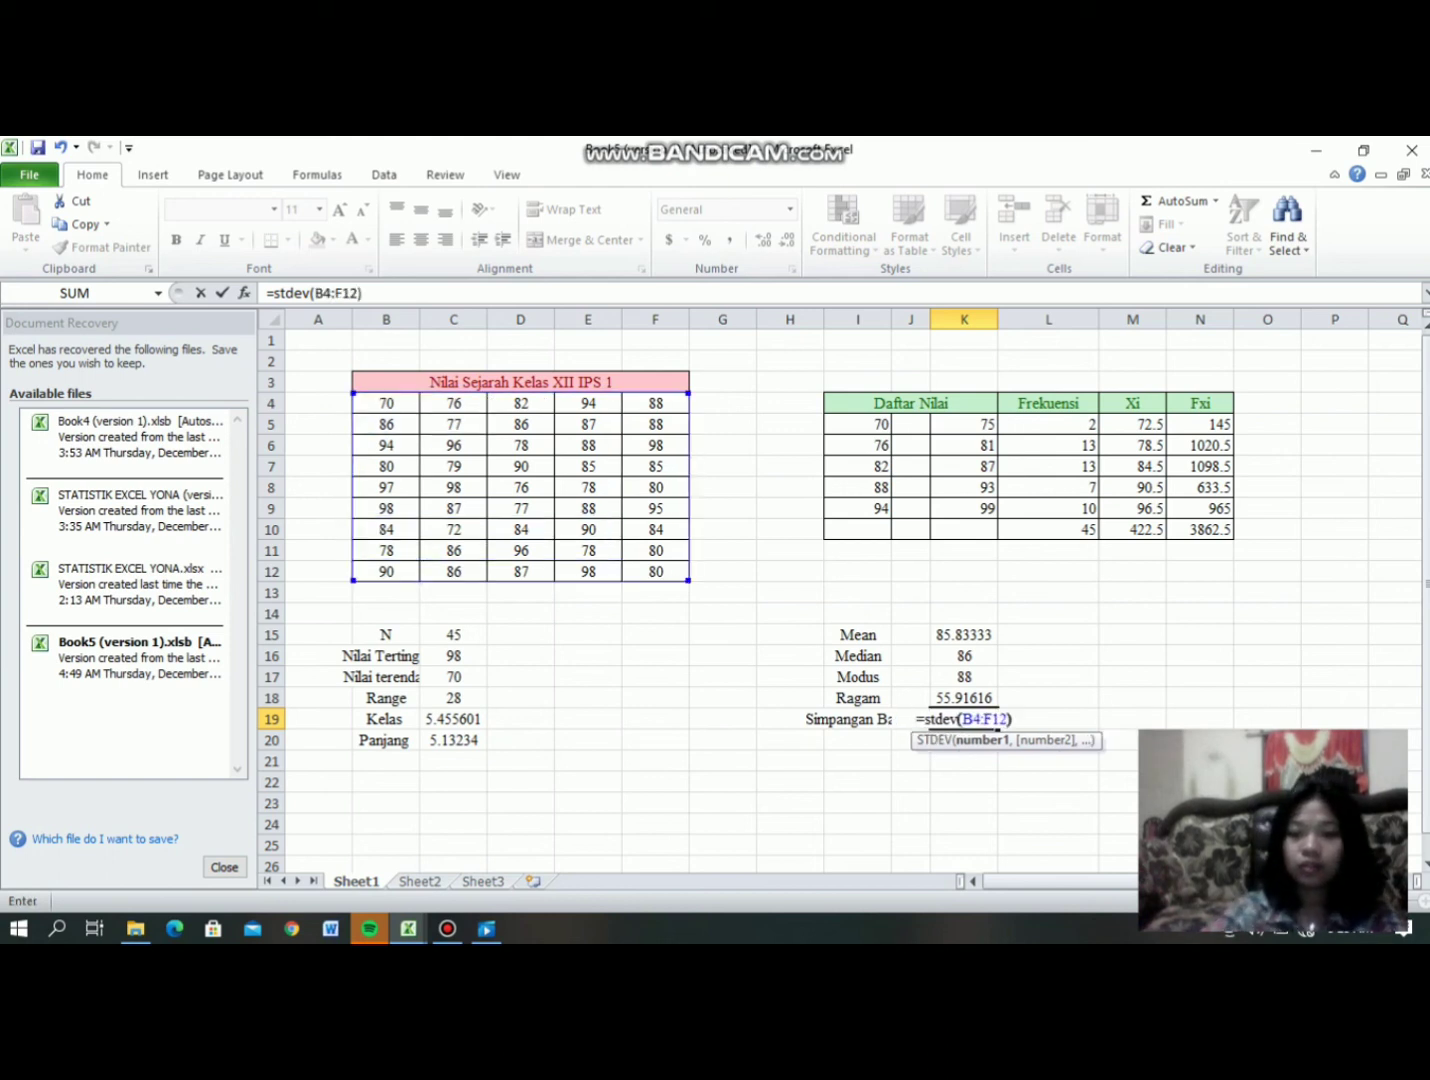
key(Return)
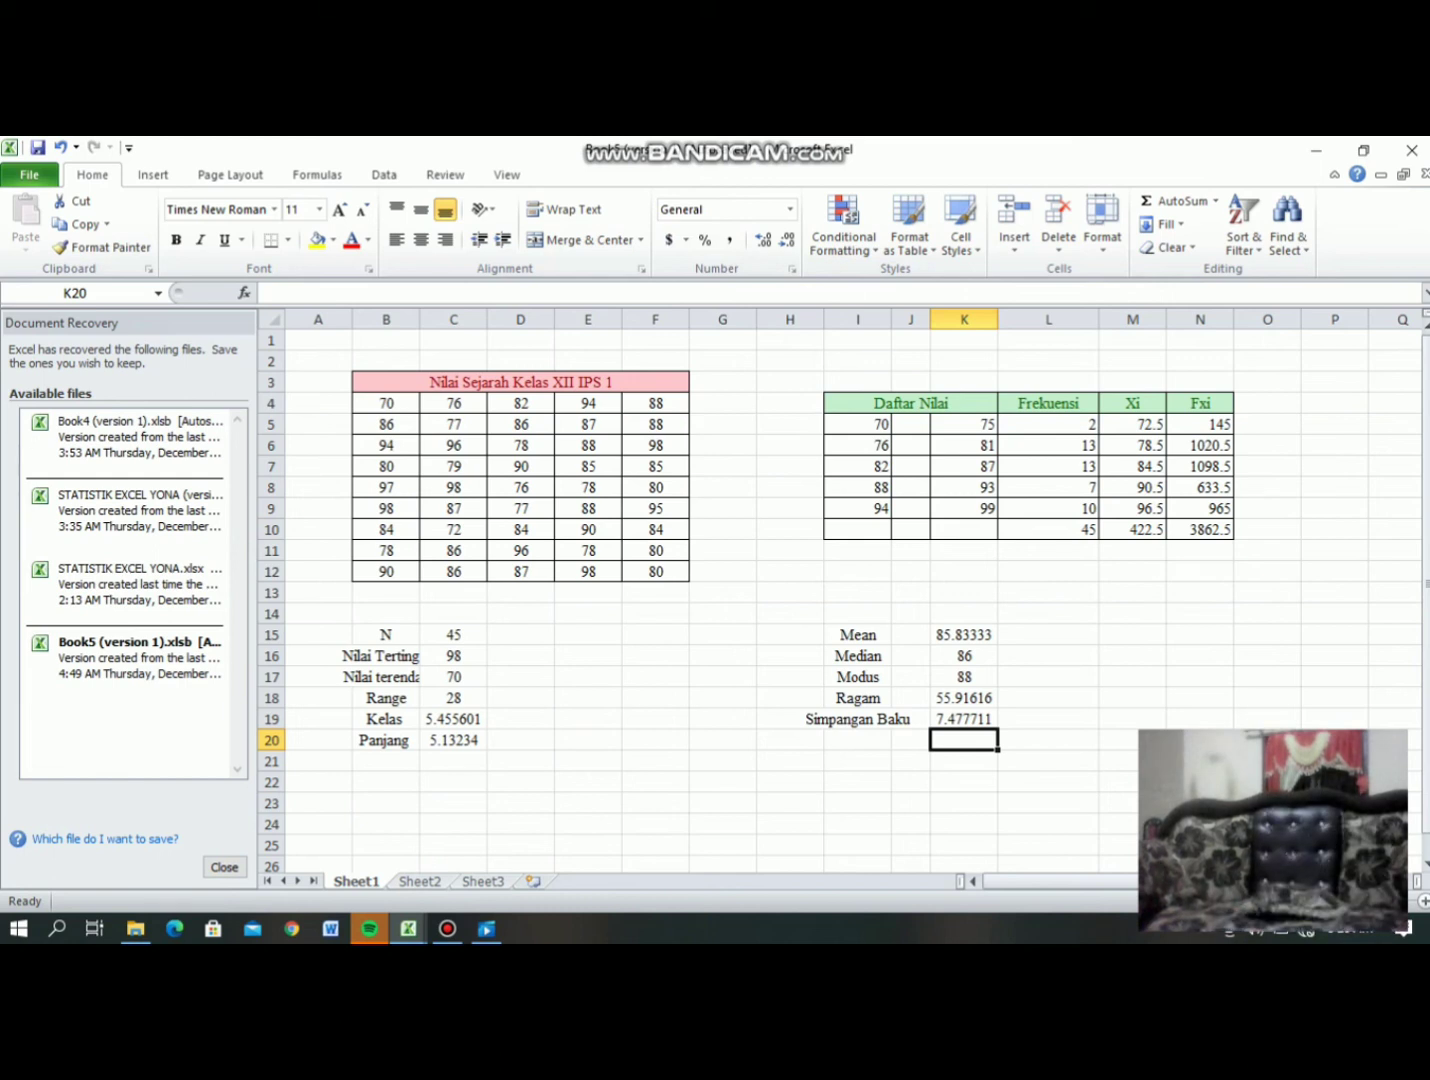
click(447, 929)
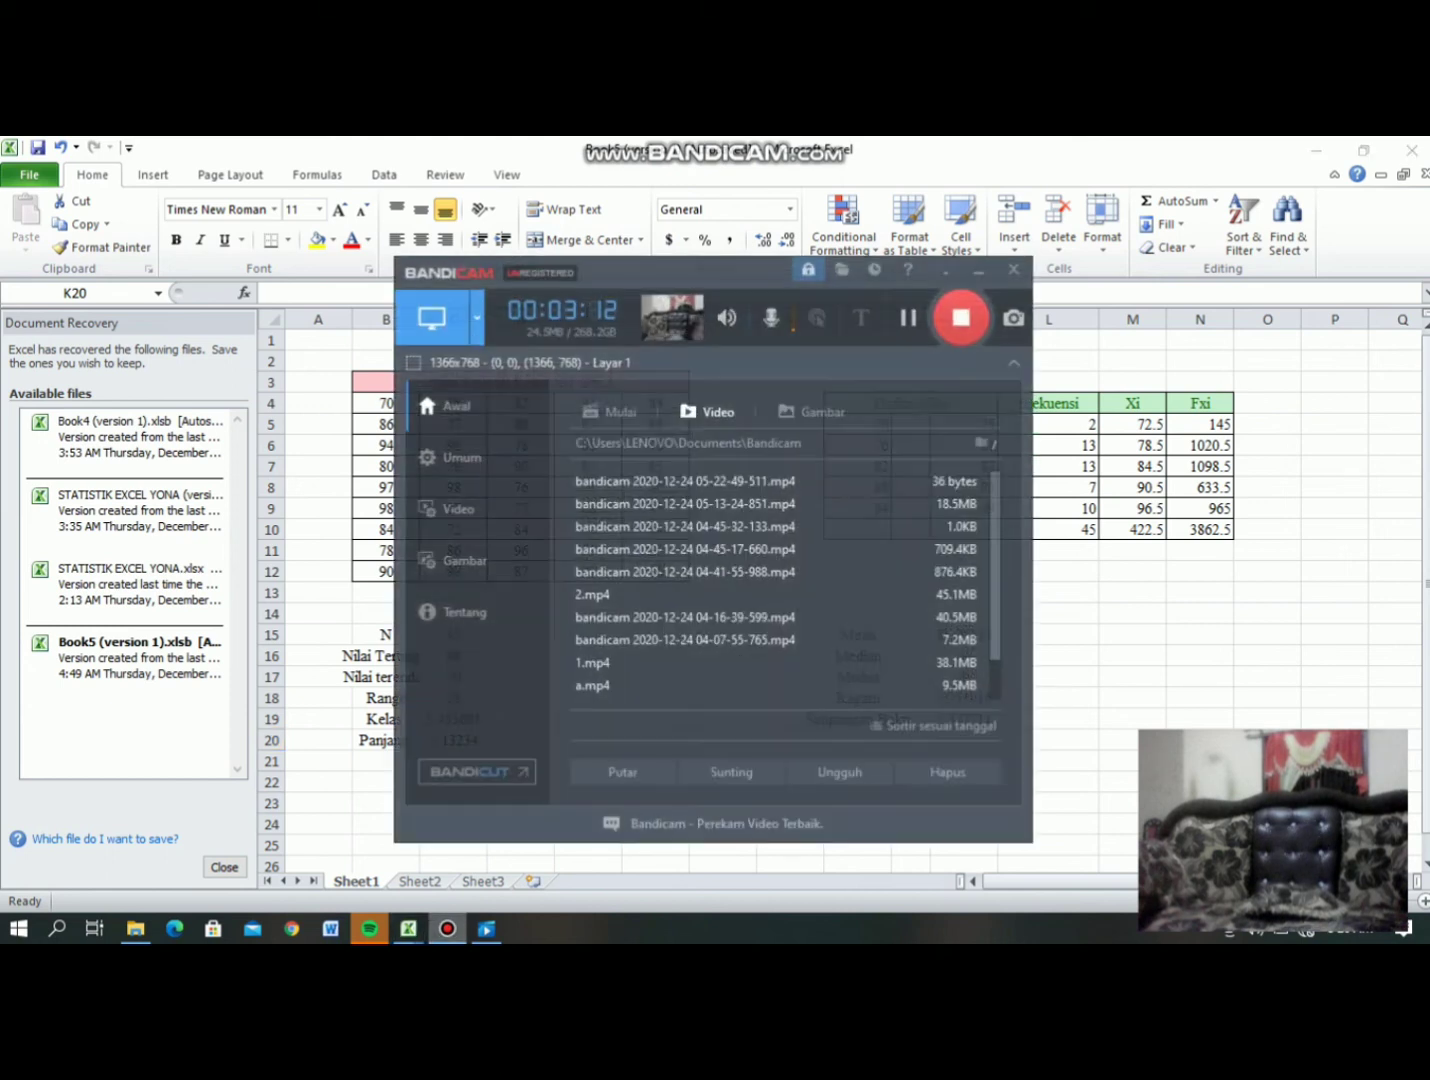